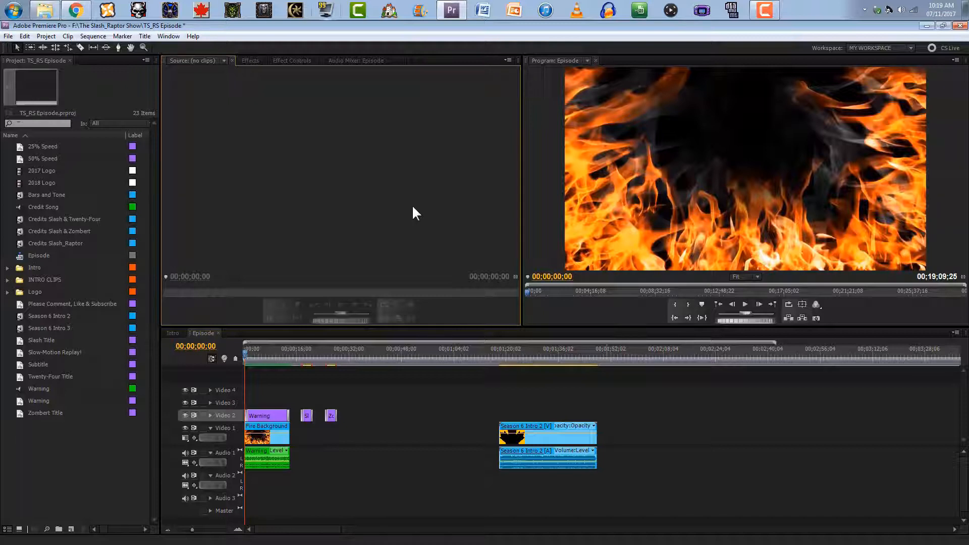
# Import the "#10 - Airsoft Gun & Ammo" folder from FOOTAGE > Season 6 > Destroying Stuff into the project
pyautogui.doubleClick(106, 435)
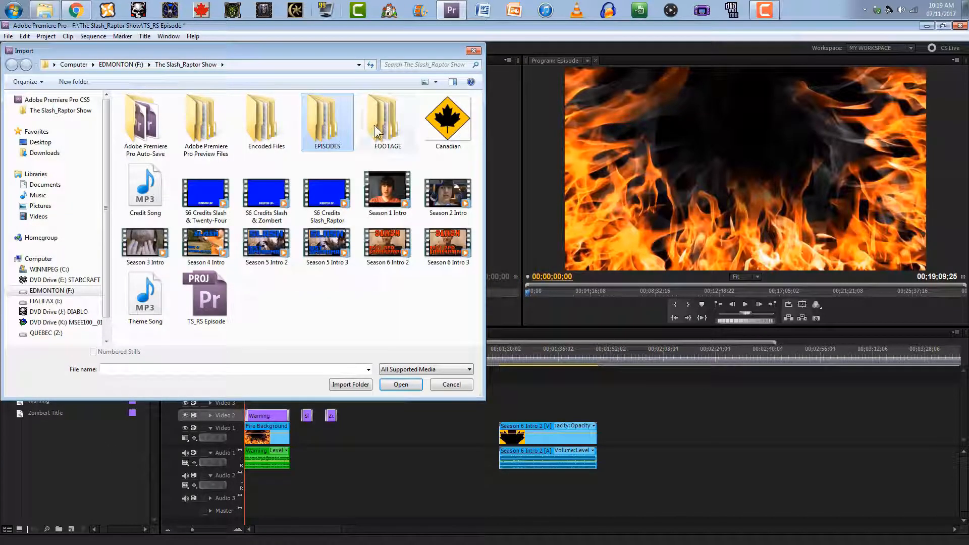
pyautogui.doubleClick(386, 124)
pyautogui.doubleClick(124, 111)
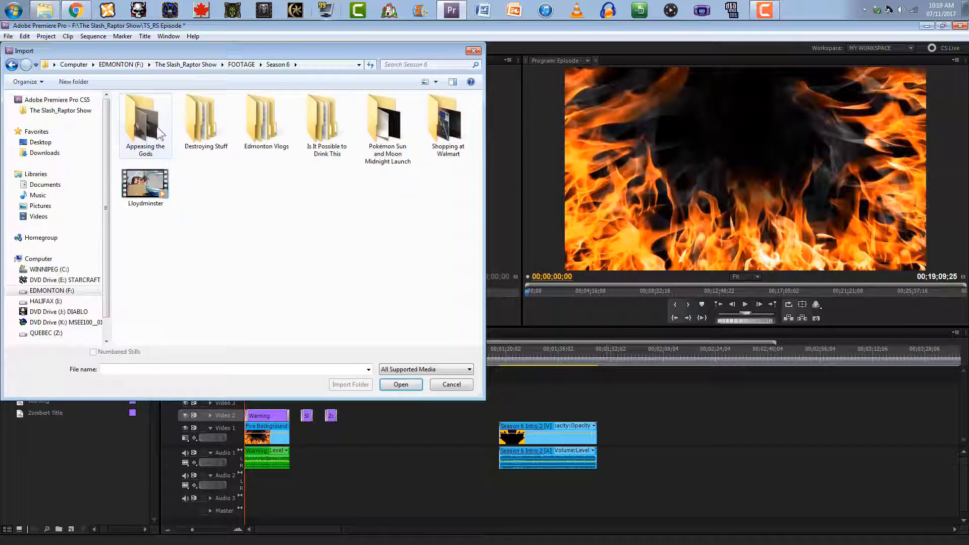
pyautogui.doubleClick(204, 135)
pyautogui.click(182, 206)
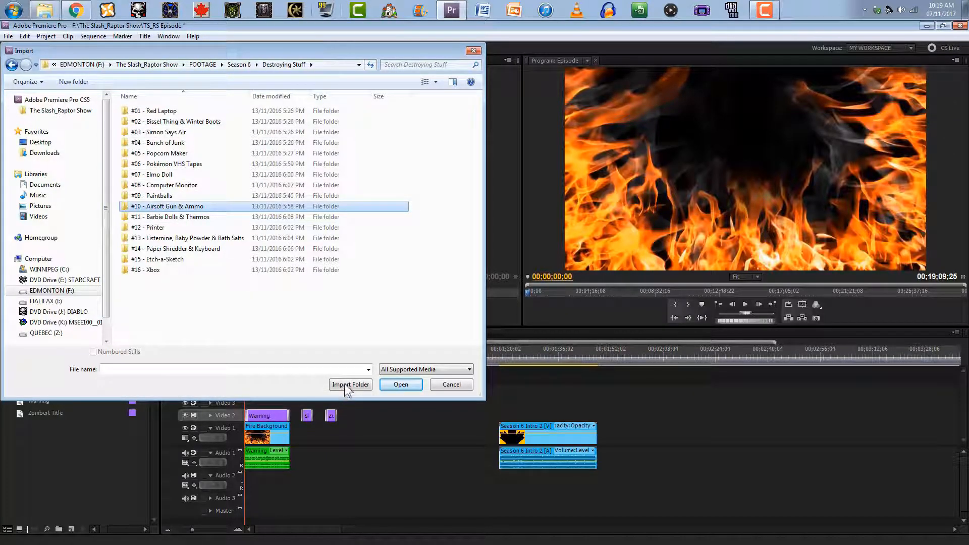
pyautogui.click(344, 383)
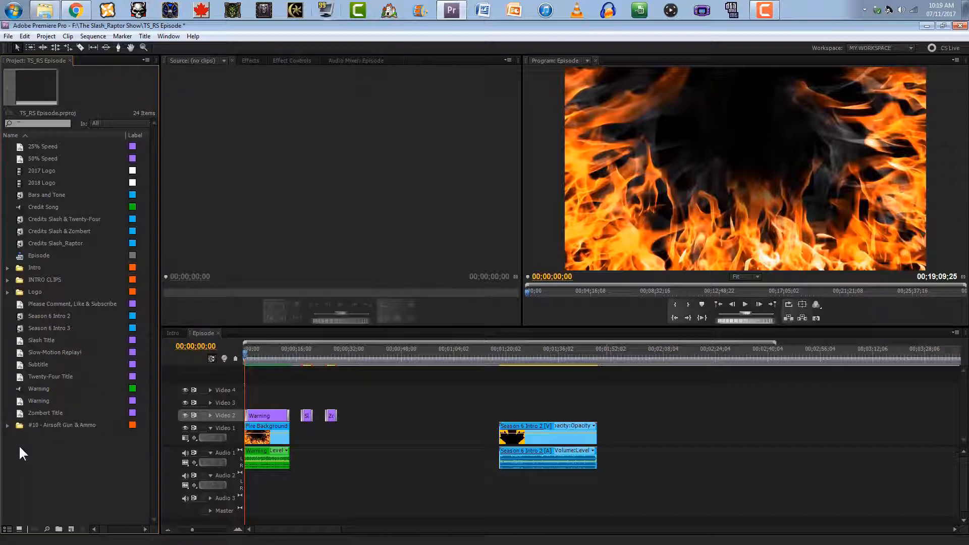
# Expand the imported Airsoft bin and rename Video.MTS as Video and Audio.MTS as Audio
pyautogui.click(7, 425)
pyautogui.scroll(-2, 49, 473)
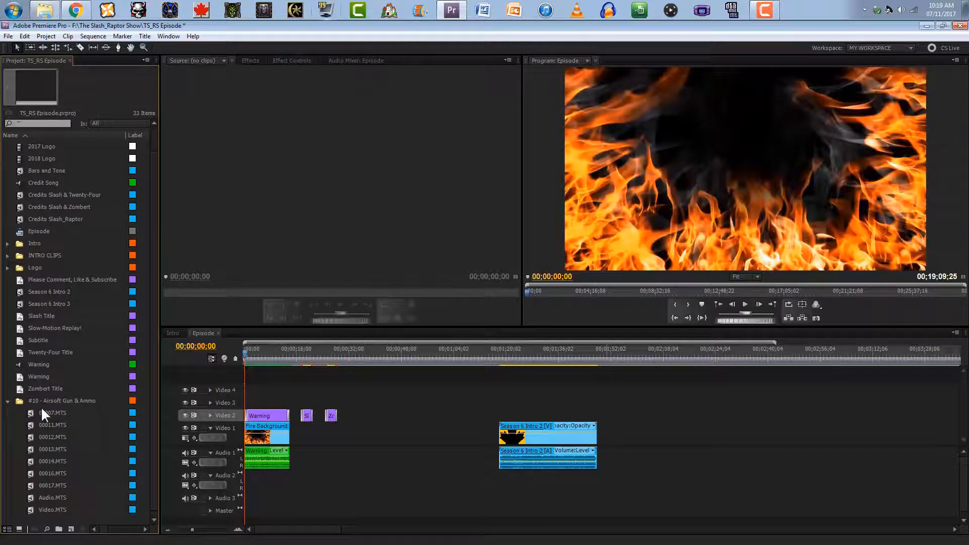
pyautogui.click(32, 508)
pyautogui.click(58, 508)
pyautogui.press('BackSpace')
pyautogui.press('BackSpace')
pyautogui.press('BackSpace')
pyautogui.click(67, 497)
pyautogui.click(65, 510)
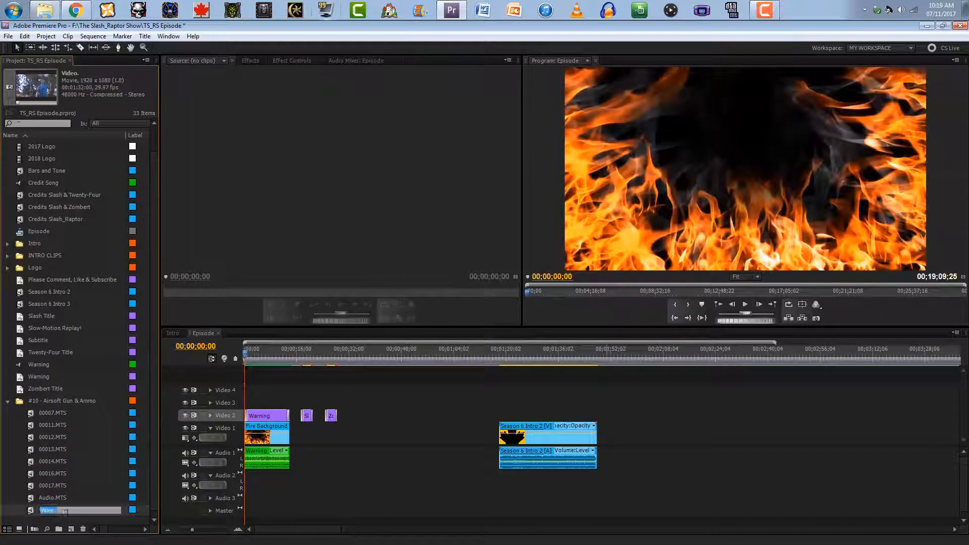
pyautogui.click(69, 498)
pyautogui.click(72, 499)
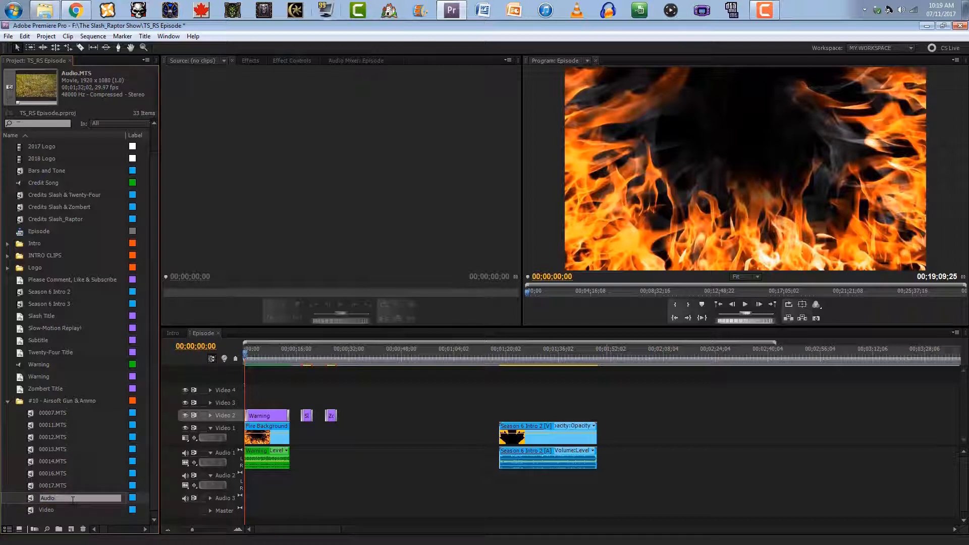
pyautogui.press('Return')
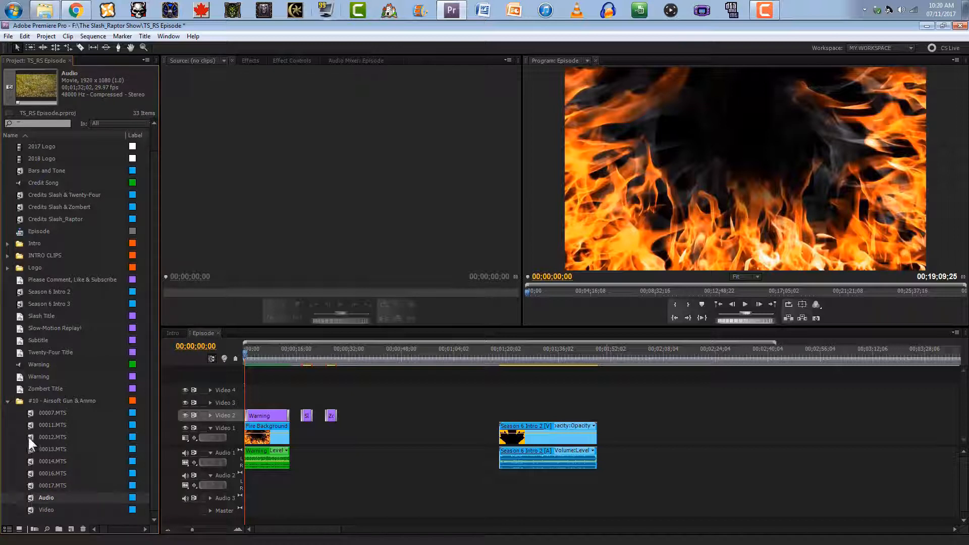
# Load 00007.MTS in the source monitor to identify it and rename the clip as Tripod
pyautogui.click(32, 421)
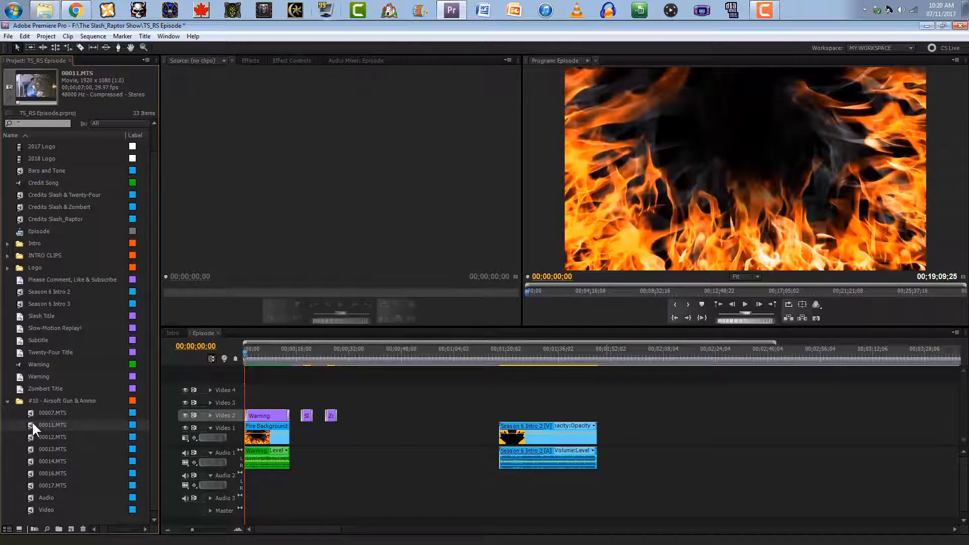
pyautogui.click(29, 412)
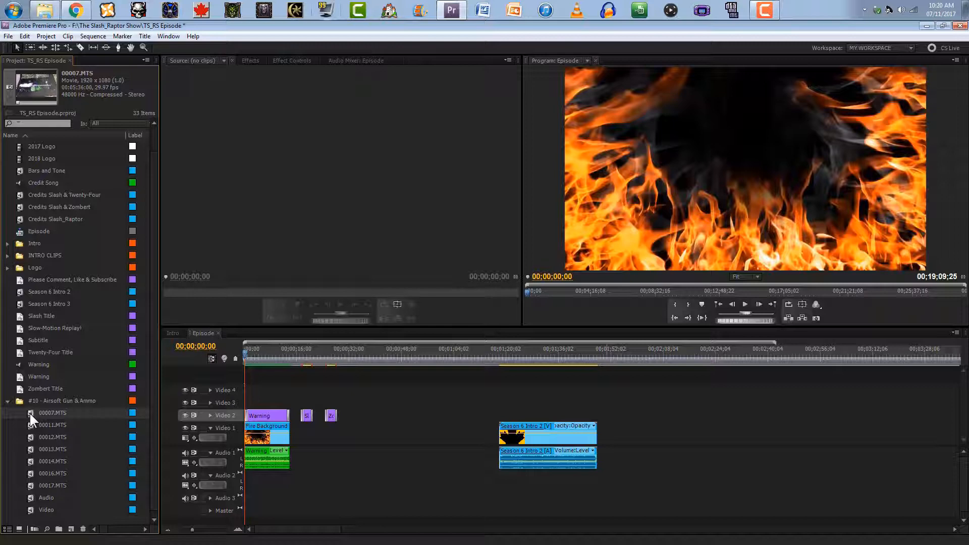
pyautogui.doubleClick(30, 413)
pyautogui.click(45, 414)
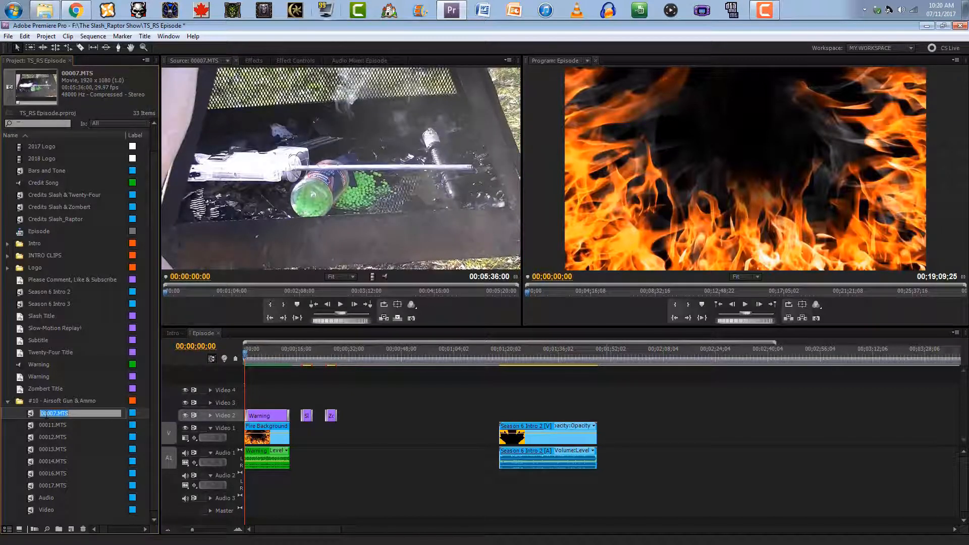
pyautogui.write('Tripod')
pyautogui.click(34, 427)
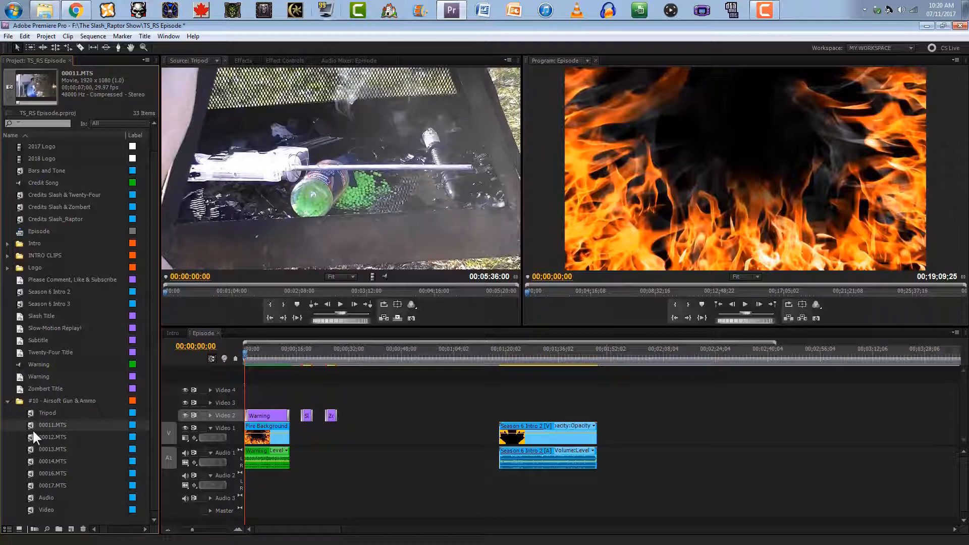
# Preview 00017.MTS in the source monitor and rename the clip as Main
pyautogui.click(26, 483)
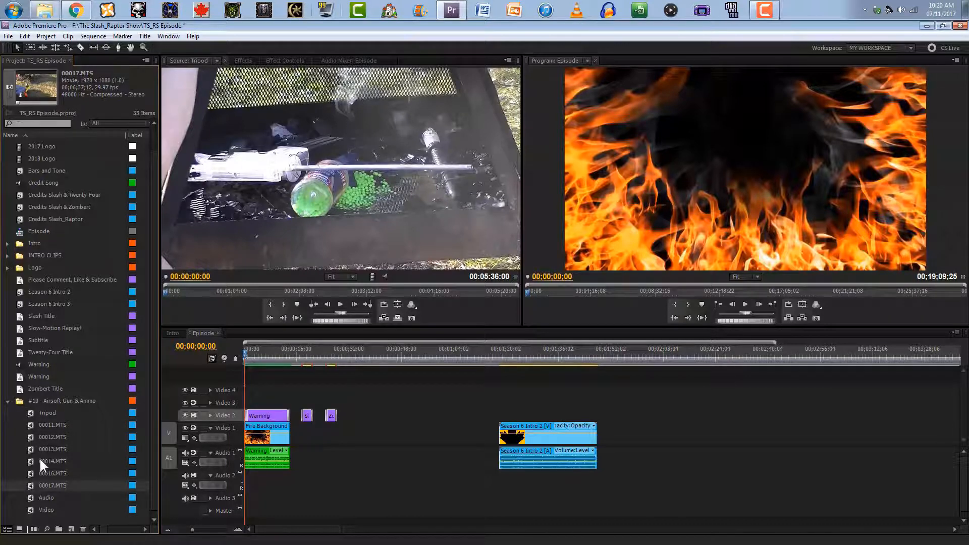
pyautogui.doubleClick(34, 485)
pyautogui.moveTo(209, 296); pyautogui.dragTo(165, 292)
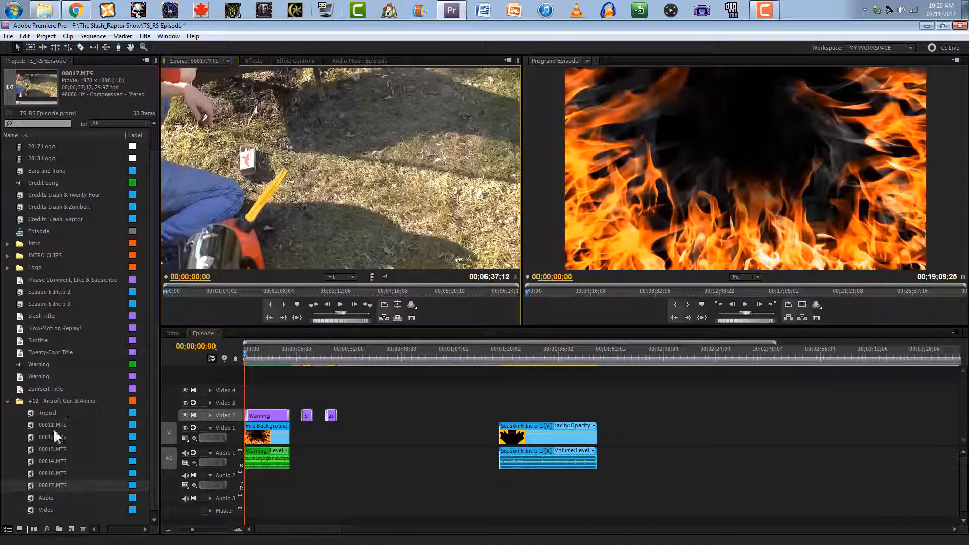
pyautogui.click(48, 485)
pyautogui.write('Maine')
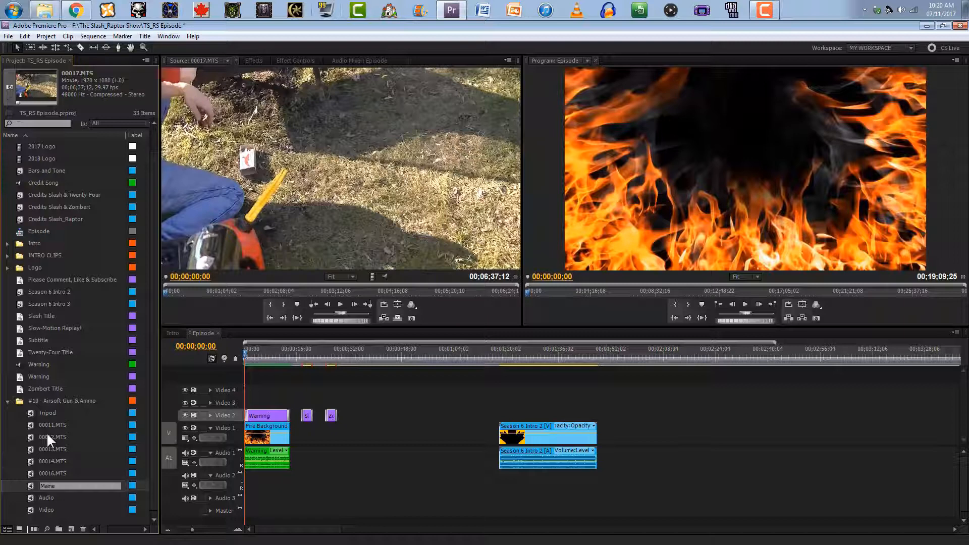
# Scrub and play 00016.MTS in the source monitor, and delete that clip from the project
pyautogui.click(34, 470)
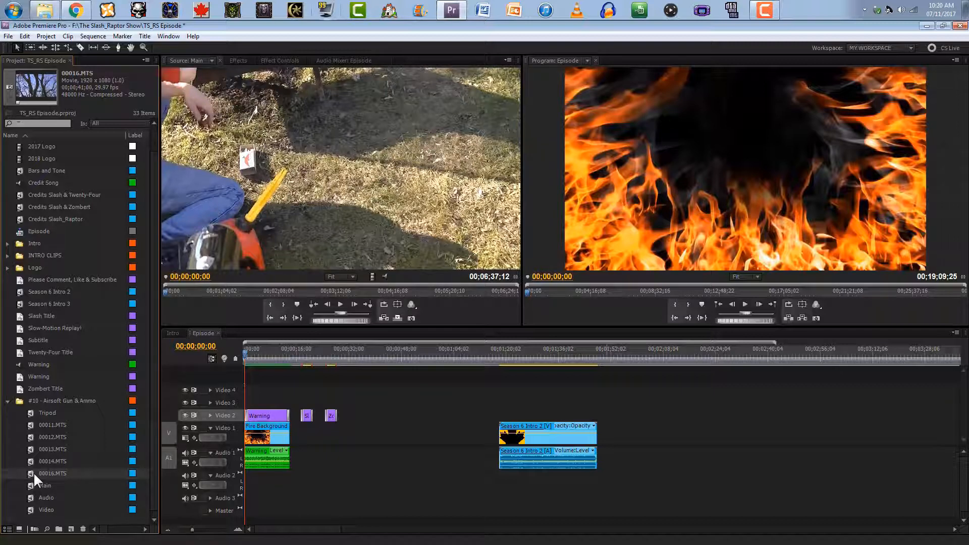
pyautogui.doubleClick(34, 471)
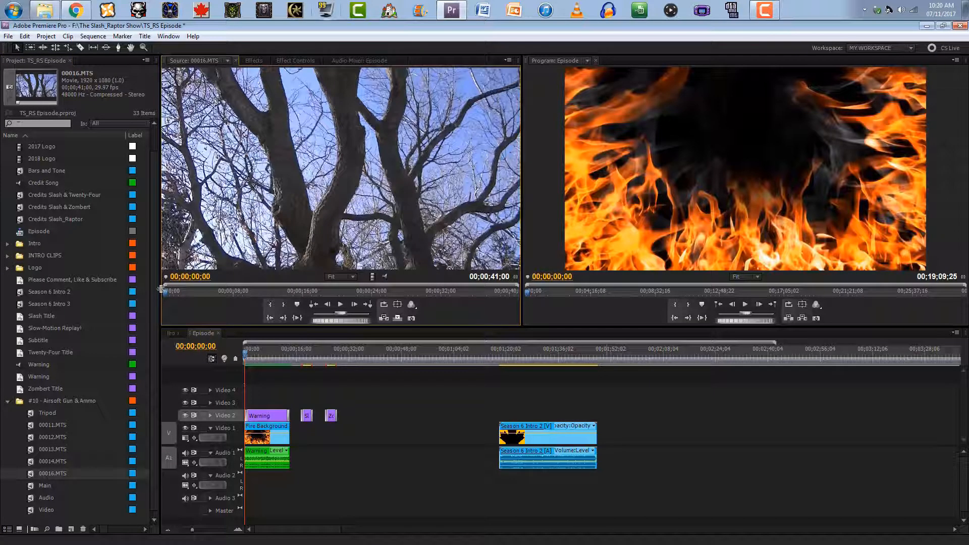
pyautogui.moveTo(164, 291); pyautogui.dragTo(198, 220)
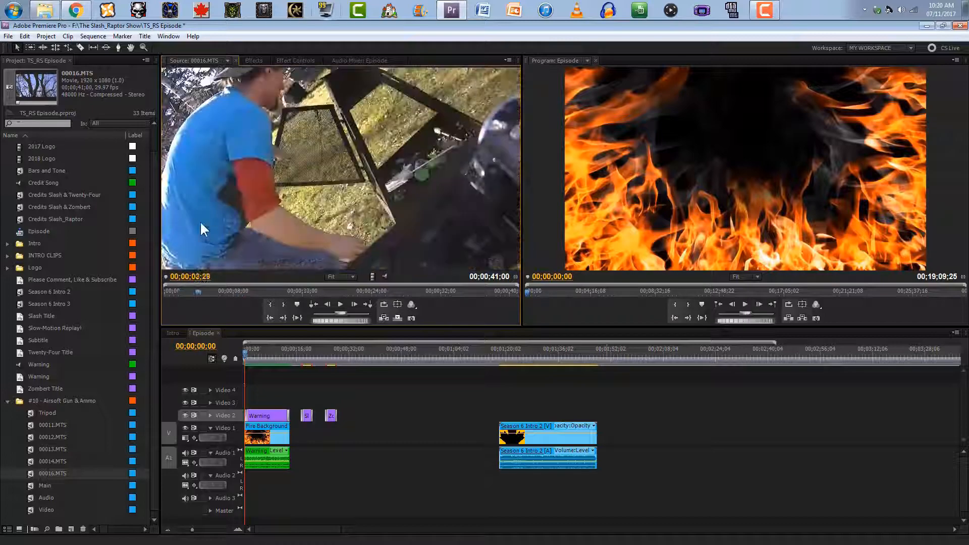
pyautogui.click(340, 304)
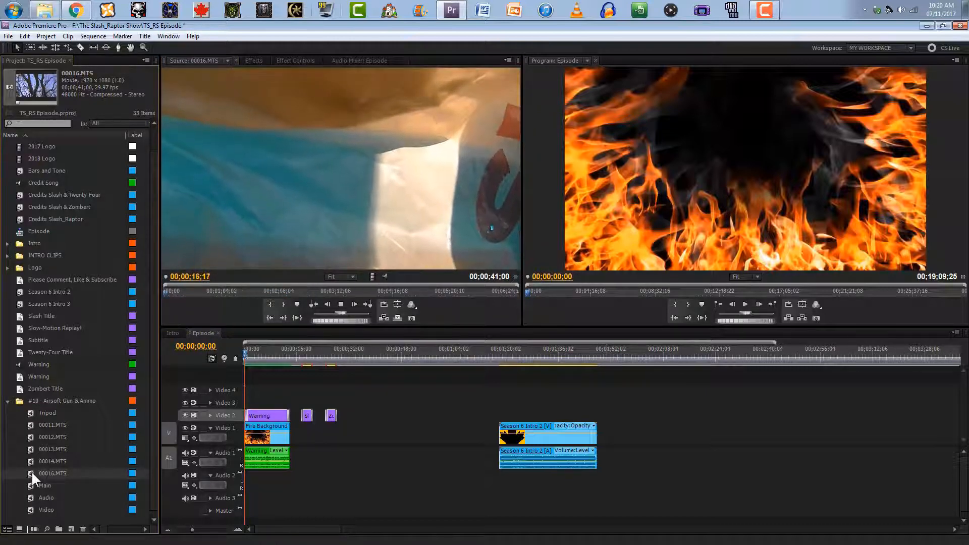
pyautogui.press('Delete')
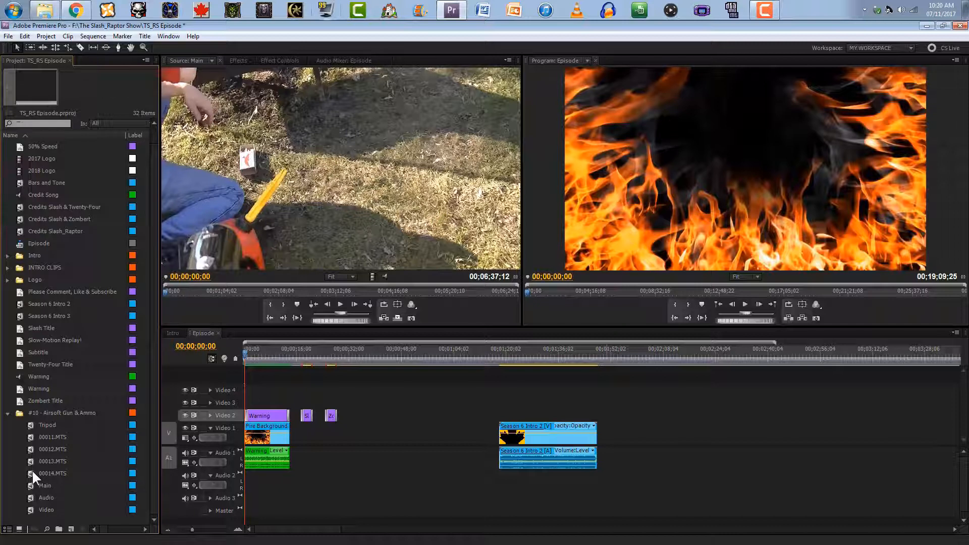
# Scrub through 00014.MTS in the source monitor and check the thumbnails of 00013.MTS and 00012.MTS
pyautogui.doubleClick(33, 470)
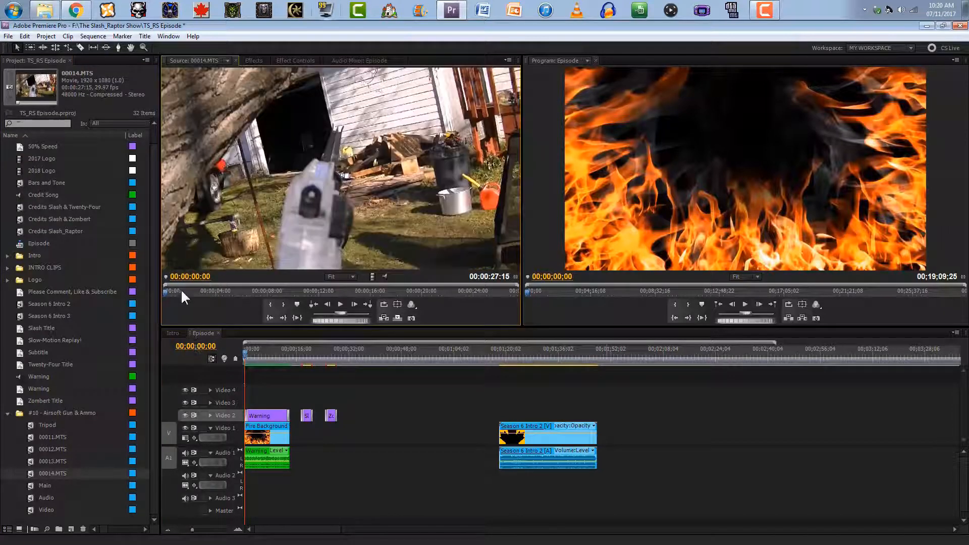
pyautogui.moveTo(166, 292); pyautogui.dragTo(84, 341)
pyautogui.click(42, 473)
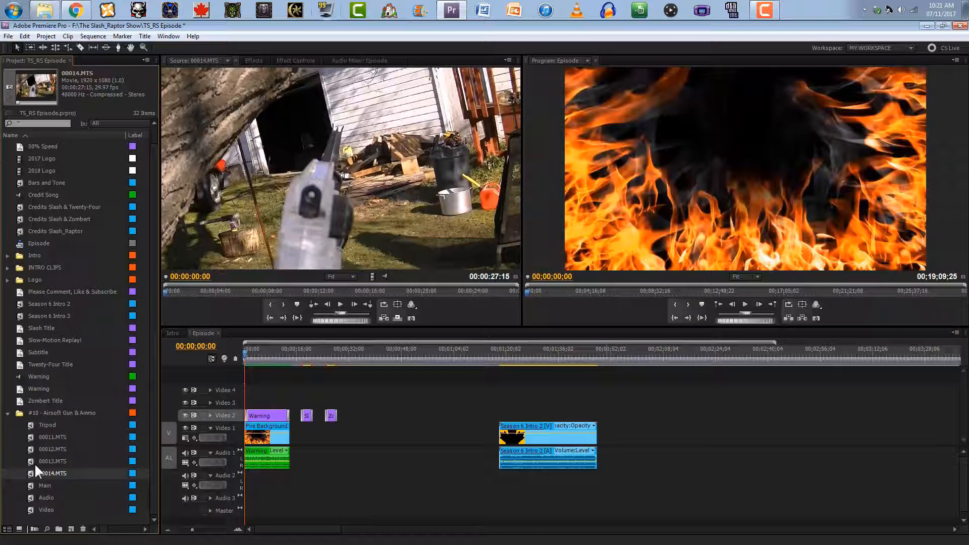
pyautogui.click(30, 461)
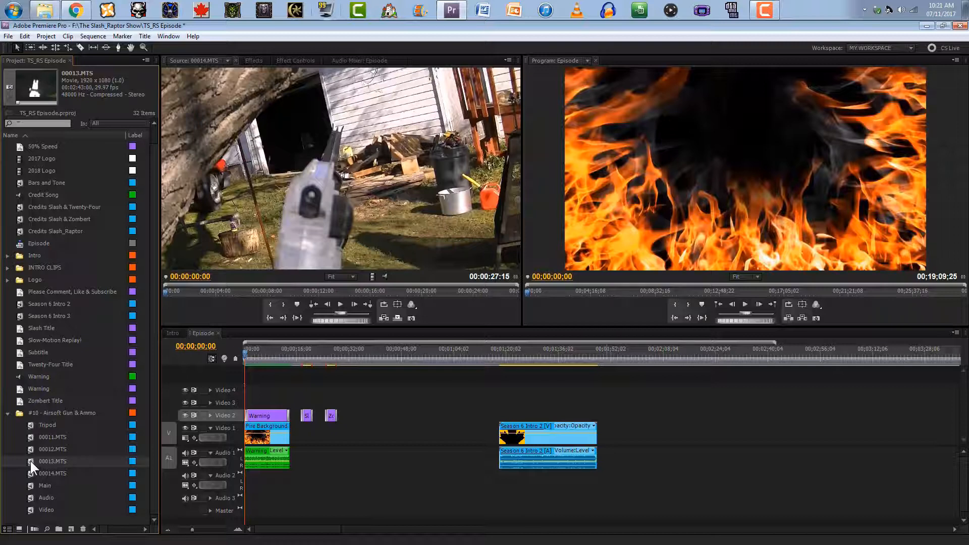
pyautogui.click(34, 447)
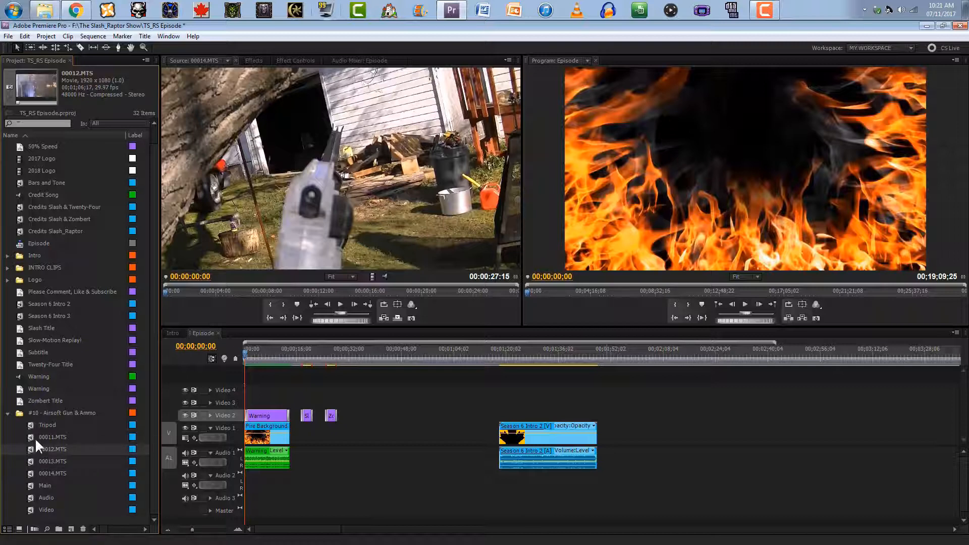
# Rename 00011.MTS as Bloop and 00012.MTS as Intro 1
pyautogui.click(34, 438)
pyautogui.click(45, 435)
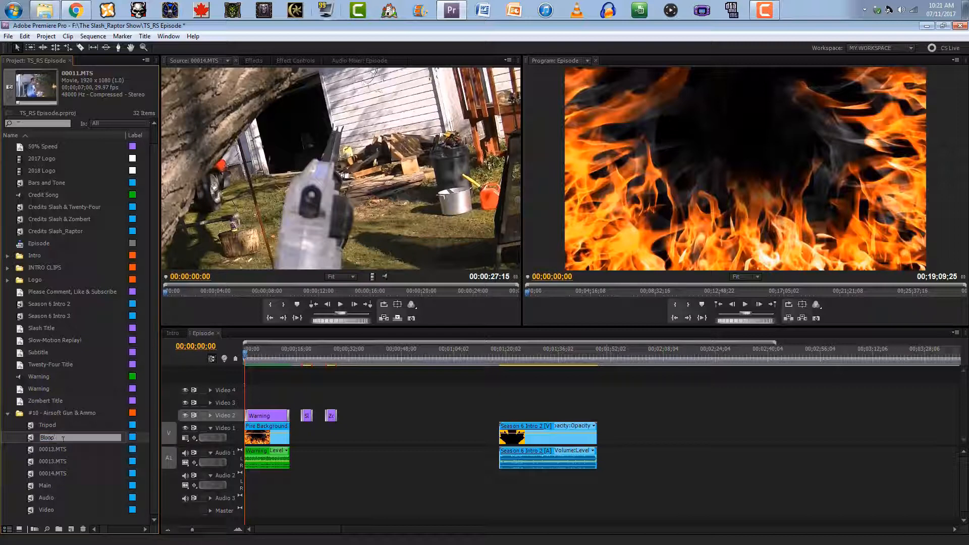
pyautogui.click(49, 448)
pyautogui.click(52, 449)
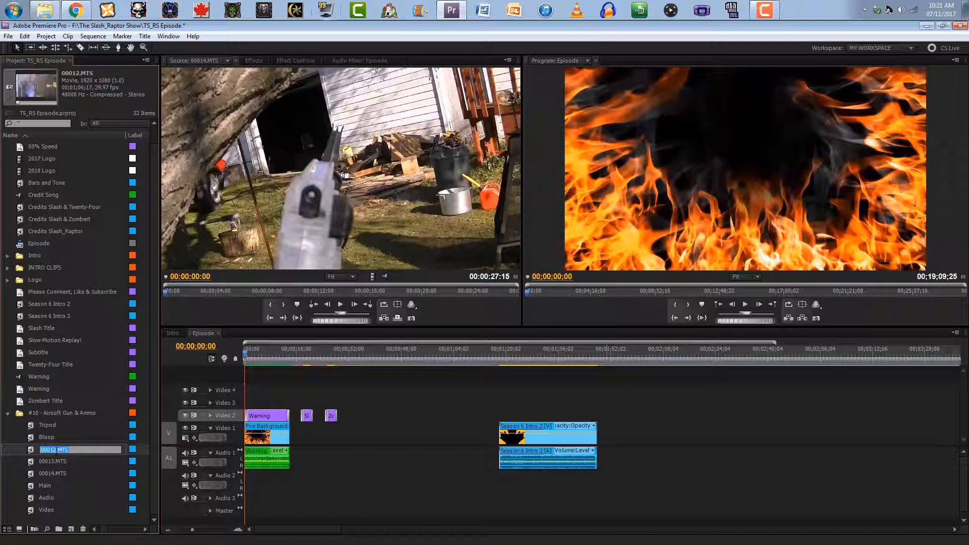
pyautogui.write('Intro 1')
# Rename 00013.MTS as Intro 2 and 00014.MTS as Intro 3
pyautogui.click(55, 459)
pyautogui.click(54, 459)
pyautogui.write('Intro')
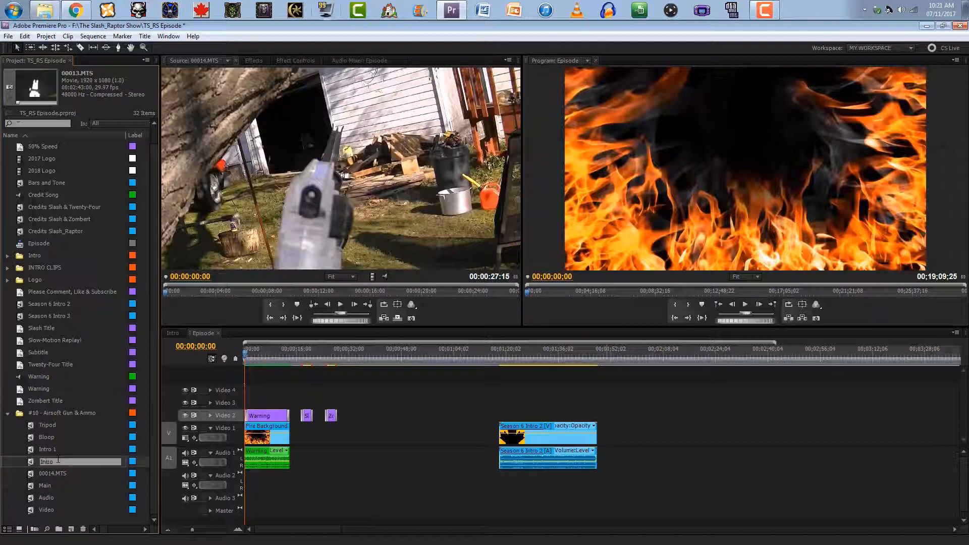
pyautogui.write(' 2')
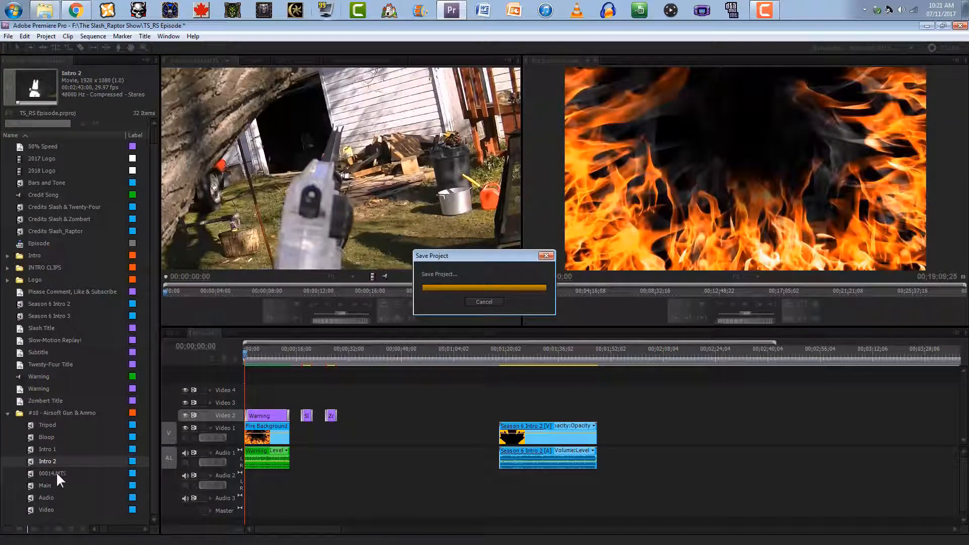
pyautogui.click(56, 473)
pyautogui.click(56, 474)
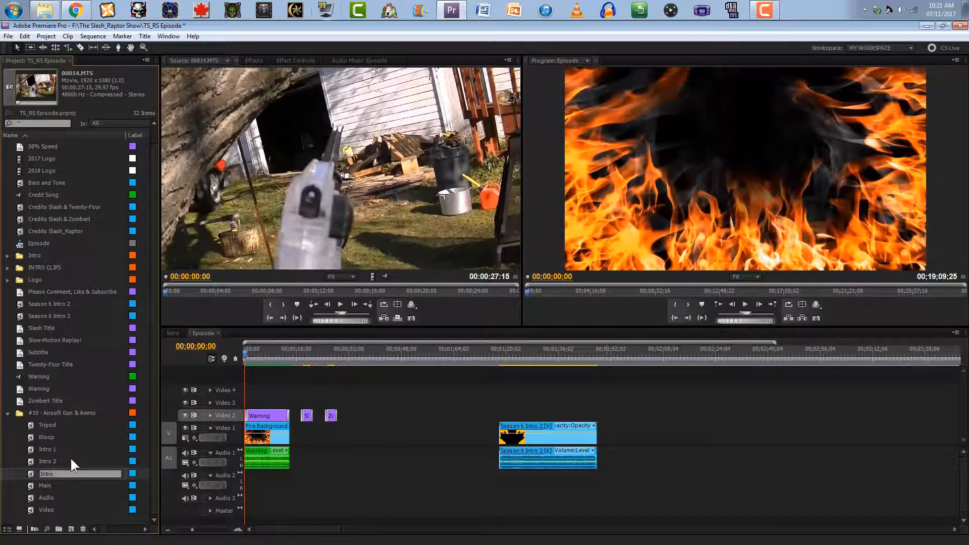
pyautogui.write('Intro 3')
pyautogui.press('Return')
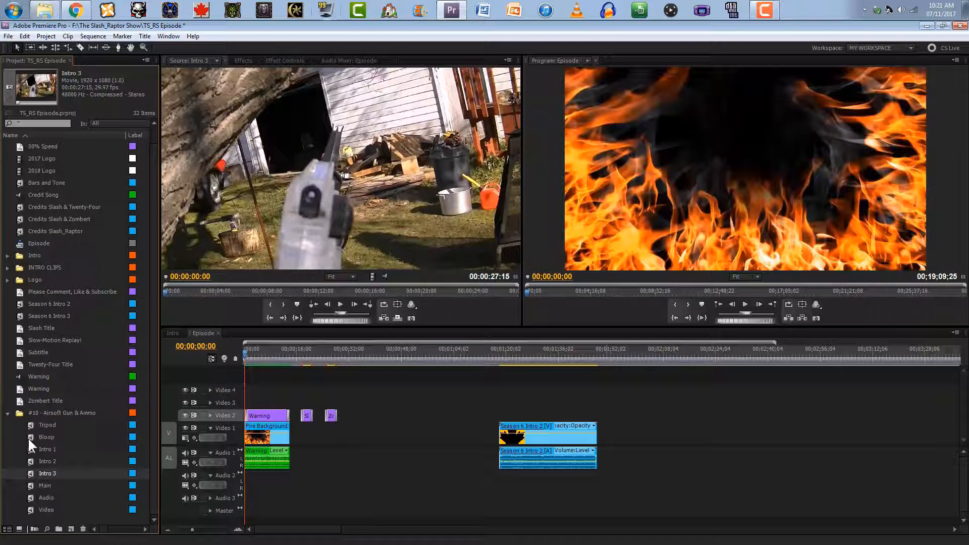
# Scrub the Episode timeline over the Season 6 Intro 2 clip and the first title clip to review them
pyautogui.click(31, 425)
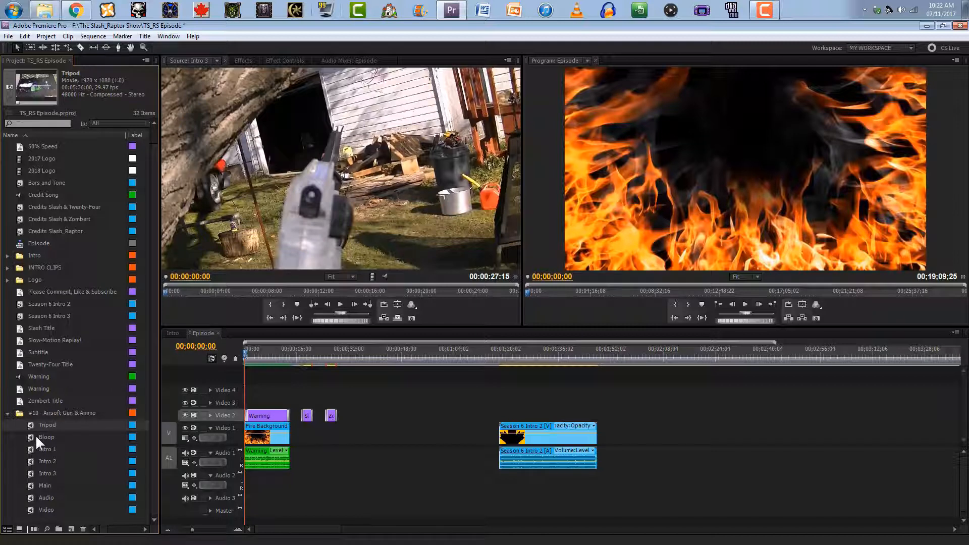
pyautogui.moveTo(499, 350); pyautogui.dragTo(541, 316)
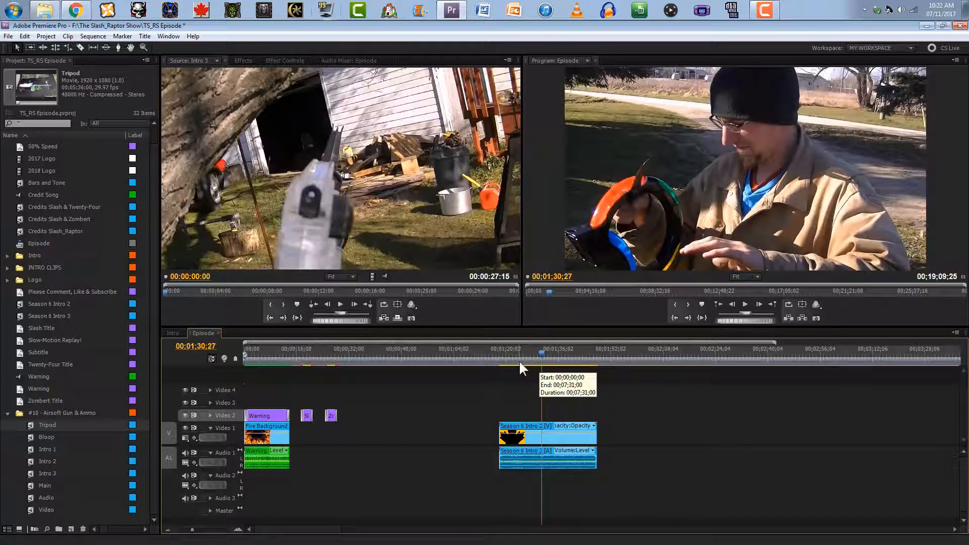
pyautogui.moveTo(524, 356); pyautogui.dragTo(479, 364)
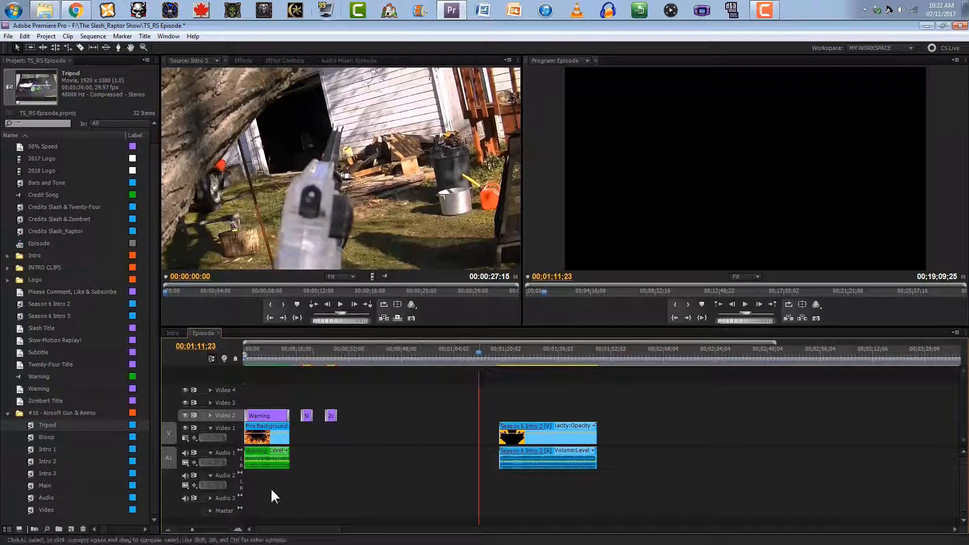
pyautogui.click(22, 315)
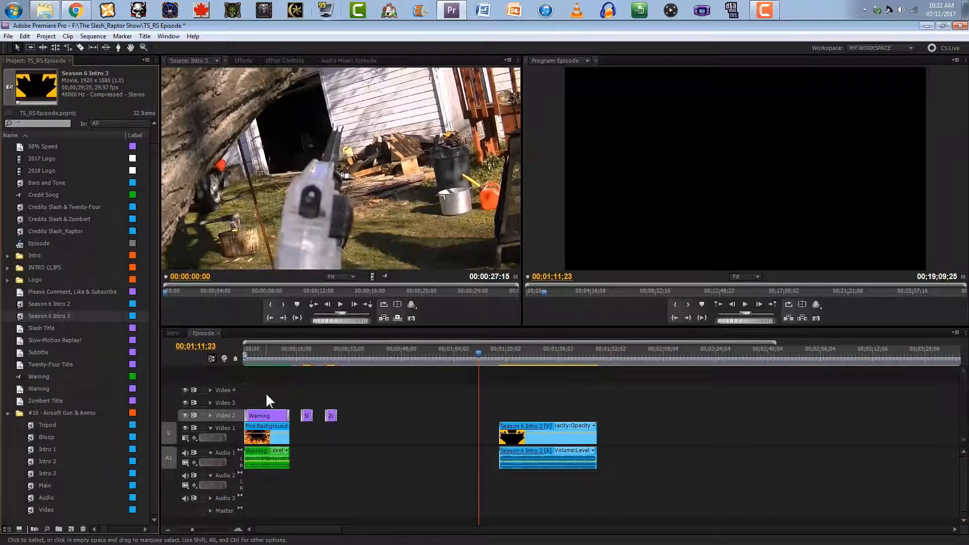
pyautogui.click(310, 355)
pyautogui.moveTo(310, 355)
pyautogui.mouseDown()
pyautogui.moveTo(333, 359)
pyautogui.moveTo(295, 356)
pyautogui.moveTo(306, 356)
pyautogui.mouseUp()
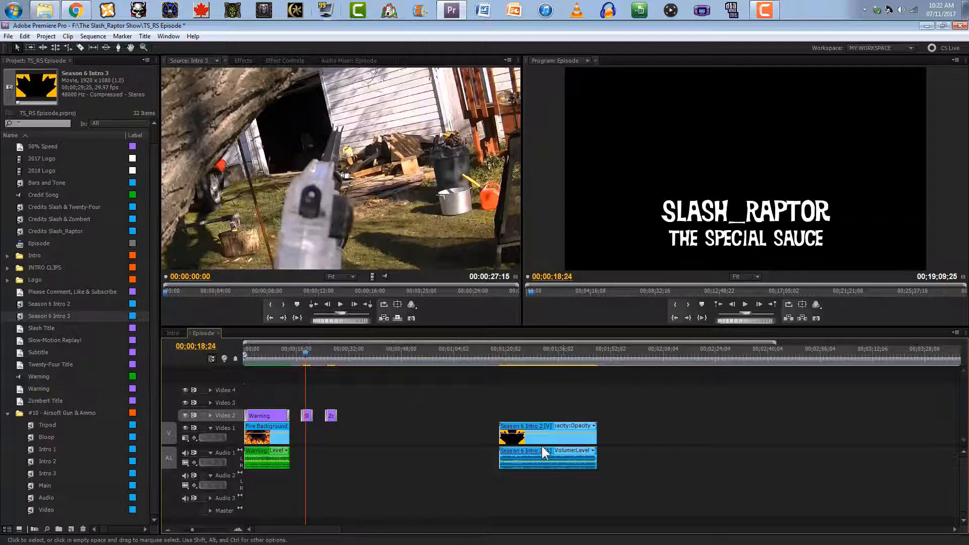
# Load the Intro 1 clip into the source monitor and play it to about 00;00;35;09
pyautogui.click(32, 449)
pyautogui.doubleClick(31, 449)
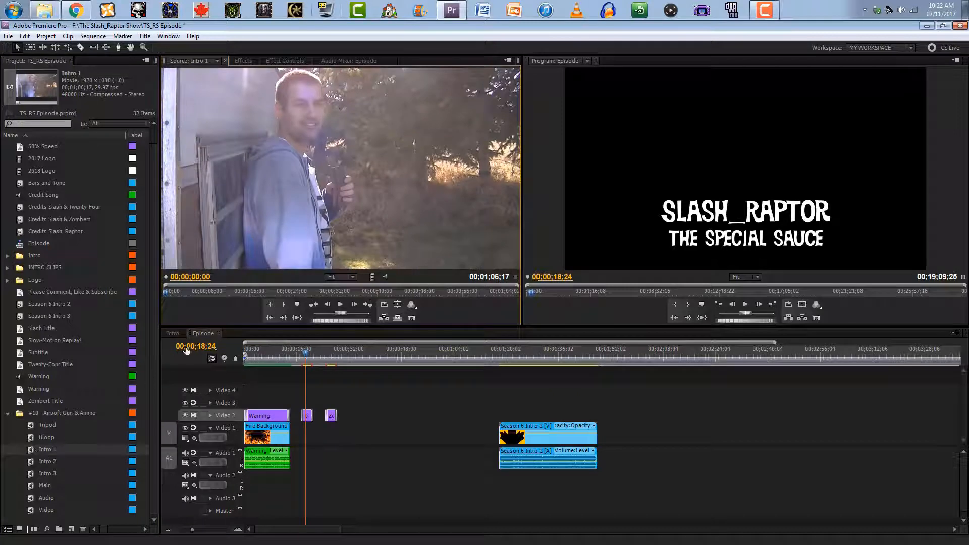
pyautogui.click(338, 307)
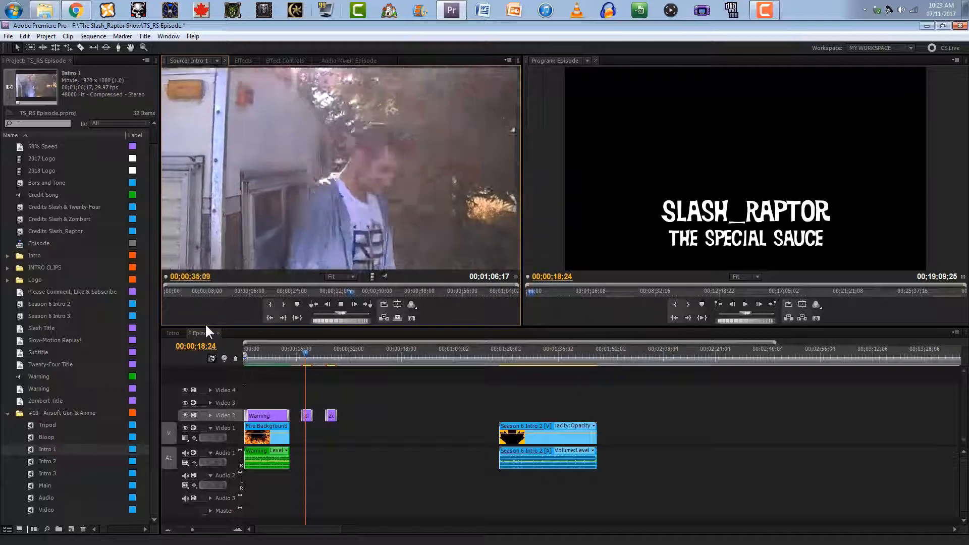
pyautogui.press('space')
# Step frame by frame through Intro 1 to where the man looks at the phone and mark the In point at 00;00;38;00
pyautogui.press('Right')
pyautogui.press('Right')
pyautogui.press('Right')
pyautogui.press('Right')
pyautogui.press('Right')
pyautogui.press('Right')
pyautogui.press('Right')
pyautogui.press('Right')
pyautogui.press('Right')
pyautogui.press('Right')
pyautogui.press('Right')
pyautogui.press('Right')
pyautogui.press('Right')
pyautogui.press('Right')
pyautogui.press('Right')
pyautogui.press('Right')
pyautogui.press('Right')
pyautogui.press('Right')
pyautogui.press('Right')
pyautogui.press('Right')
pyautogui.press('Right')
pyautogui.press('Right')
pyautogui.press('Right')
pyautogui.press('Right')
pyautogui.press('Right')
pyautogui.press('Right')
pyautogui.press('Right')
pyautogui.press('Right')
pyautogui.press('Right')
pyautogui.press('Right')
pyautogui.press('Right')
pyautogui.press('Right')
pyautogui.press('Right')
pyautogui.press('Right')
pyautogui.press('Right')
pyautogui.press('Right')
pyautogui.press('Right')
pyautogui.press('Right')
pyautogui.press('Right')
pyautogui.press('Right')
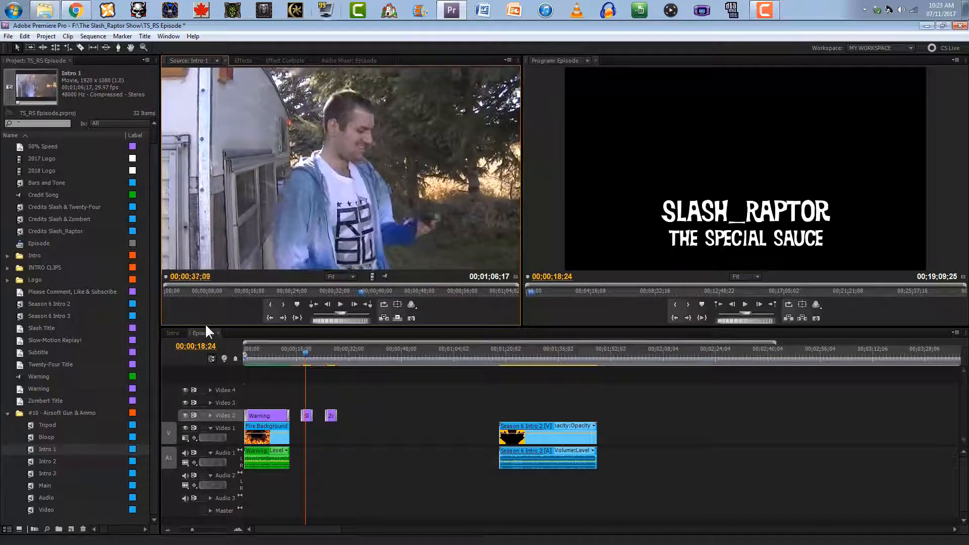
pyautogui.press('Right')
pyautogui.press('Right')
pyautogui.press('Right')
pyautogui.press('Right')
pyautogui.press('Right')
pyautogui.press('Right')
pyautogui.press('Right')
pyautogui.press('Right')
pyautogui.press('Right')
pyautogui.press('Right')
pyautogui.press('Right')
pyautogui.press('Right')
pyautogui.press('Right')
pyautogui.press('Right')
pyautogui.press('Right')
pyautogui.press('Right')
pyautogui.press('Right')
pyautogui.press('Right')
pyautogui.press('Right')
pyautogui.press('Right')
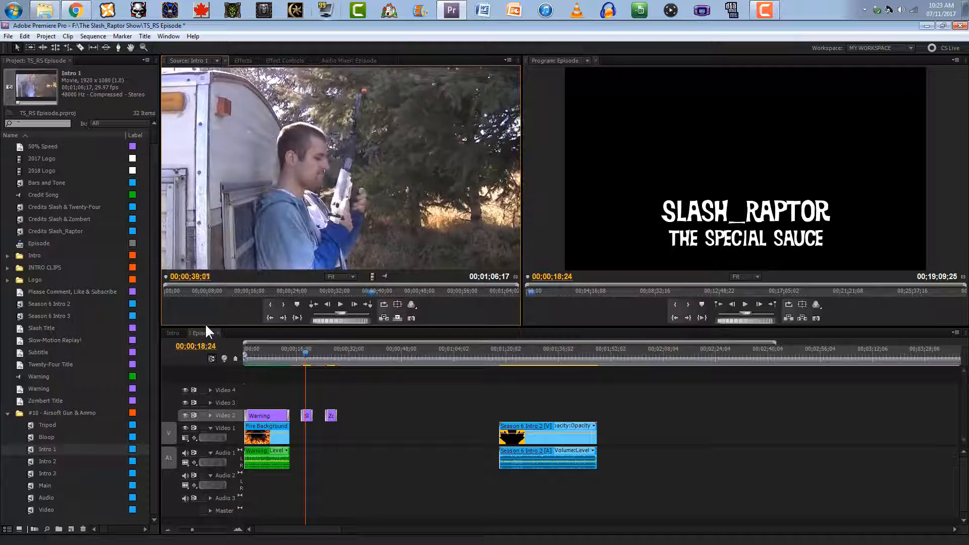
pyautogui.press('Right')
pyautogui.press('Right')
pyautogui.press('Right')
pyautogui.press('Right')
pyautogui.press('Right')
pyautogui.press('Right')
pyautogui.press('Right')
pyautogui.press('Right')
pyautogui.press('Right')
pyautogui.press('Right')
pyautogui.press('Right')
pyautogui.press('Right')
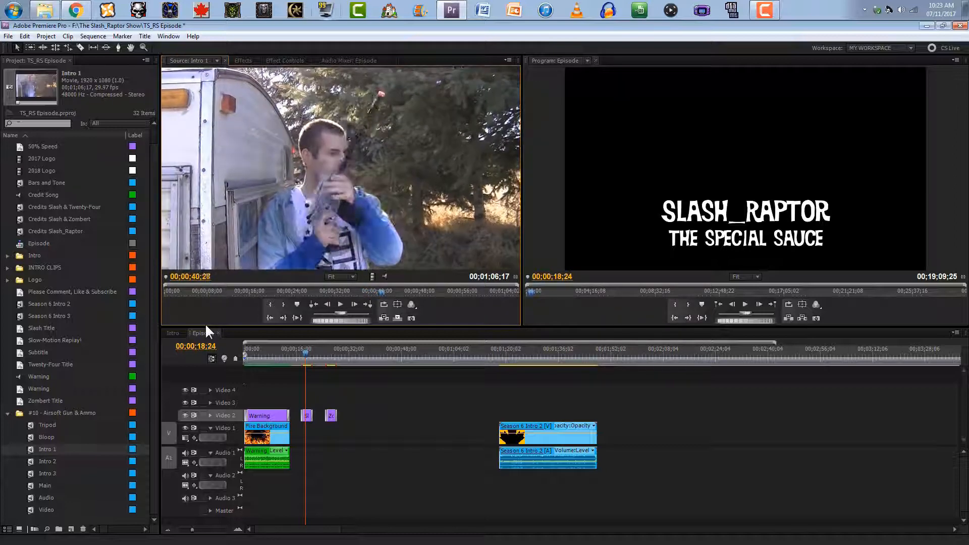
pyautogui.press('Left')
pyautogui.press('Left')
pyautogui.press('Left')
pyautogui.press('Left')
pyautogui.press('Left')
pyautogui.press('Left')
pyautogui.press('Left')
pyautogui.press('Left')
pyautogui.press('Left')
pyautogui.press('Left')
pyautogui.press('Left')
pyautogui.press('Left')
pyautogui.press('Left')
pyautogui.press('Left')
pyautogui.press('Left')
pyautogui.press('Left')
pyautogui.press('Left')
pyautogui.press('Left')
pyautogui.press('Left')
pyautogui.press('Left')
pyautogui.press('Left')
pyautogui.press('Left')
pyautogui.press('Left')
pyautogui.press('Left')
pyautogui.press('Left')
pyautogui.press('Left')
pyautogui.press('Left')
pyautogui.press('Left')
pyautogui.press('Left')
pyautogui.press('Left')
pyautogui.press('Left')
pyautogui.press('Left')
pyautogui.press('Left')
pyautogui.press('Left')
pyautogui.press('Left')
pyautogui.press('Left')
pyautogui.press('Left')
pyautogui.press('Left')
pyautogui.press('Left')
pyautogui.press('Left')
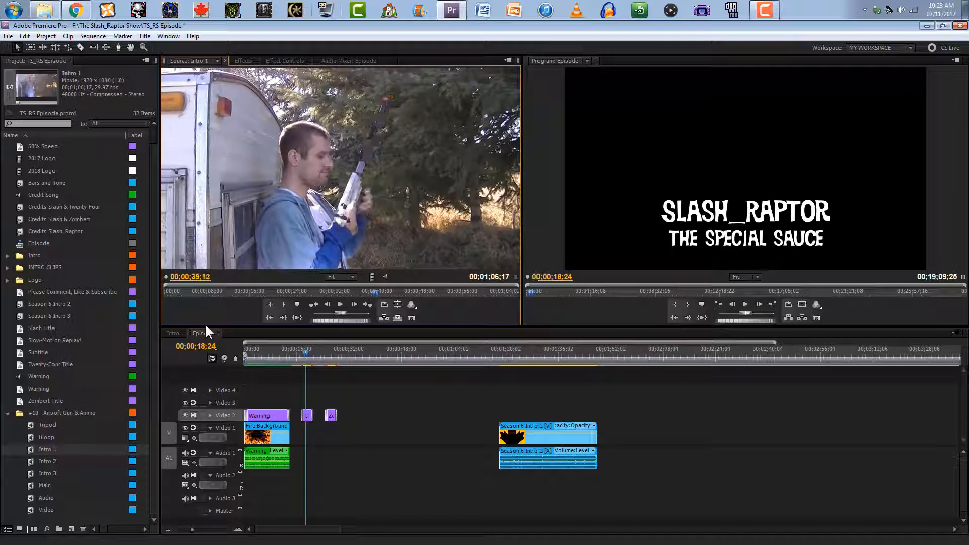
pyautogui.hotkey('ctrl', 's')
pyautogui.press('Left')
pyautogui.press('Left')
pyautogui.press('Left')
pyautogui.press('Left')
pyautogui.press('Left')
pyautogui.press('Left')
pyautogui.press('Left')
pyautogui.press('Left')
pyautogui.press('Left')
pyautogui.press('Left')
pyautogui.press('Left')
pyautogui.press('Left')
pyautogui.press('Left')
pyautogui.press('Left')
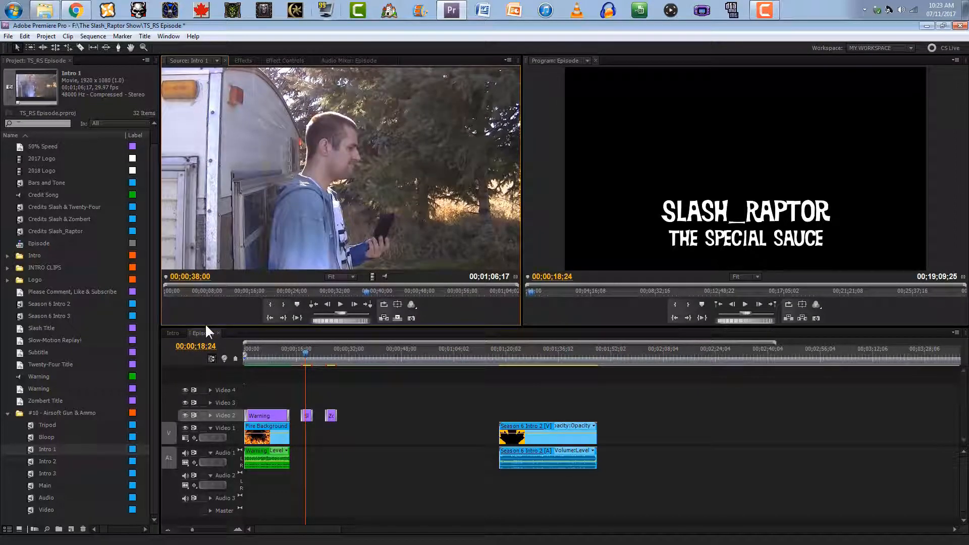
pyautogui.press('i')
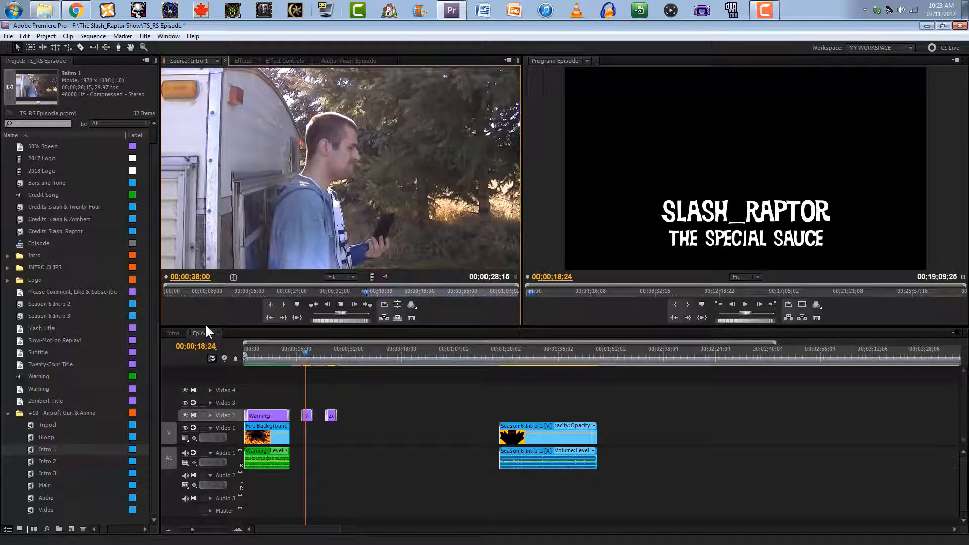
# Play Intro 1 and step back to mark the Out point at 00;01;02;00, placing the trimmed clip on Video 1 directly after Fire Background
pyautogui.press('space')
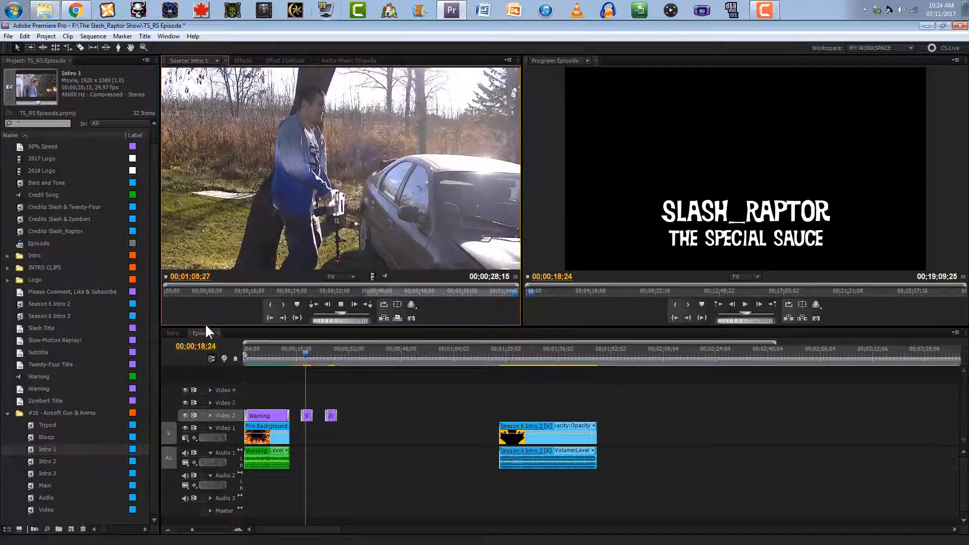
pyautogui.press('space')
pyautogui.press('Left')
pyautogui.press('Left')
pyautogui.press('Left')
pyautogui.press('Left')
pyautogui.press('Left')
pyautogui.press('Left')
pyautogui.press('Left')
pyautogui.press('Left')
pyautogui.press('Left')
pyautogui.press('Left')
pyautogui.press('Left')
pyautogui.press('Left')
pyautogui.press('Left')
pyautogui.press('Left')
pyautogui.press('Left')
pyautogui.press('Left')
pyautogui.press('Left')
pyautogui.press('Left')
pyautogui.press('Left')
pyautogui.press('Left')
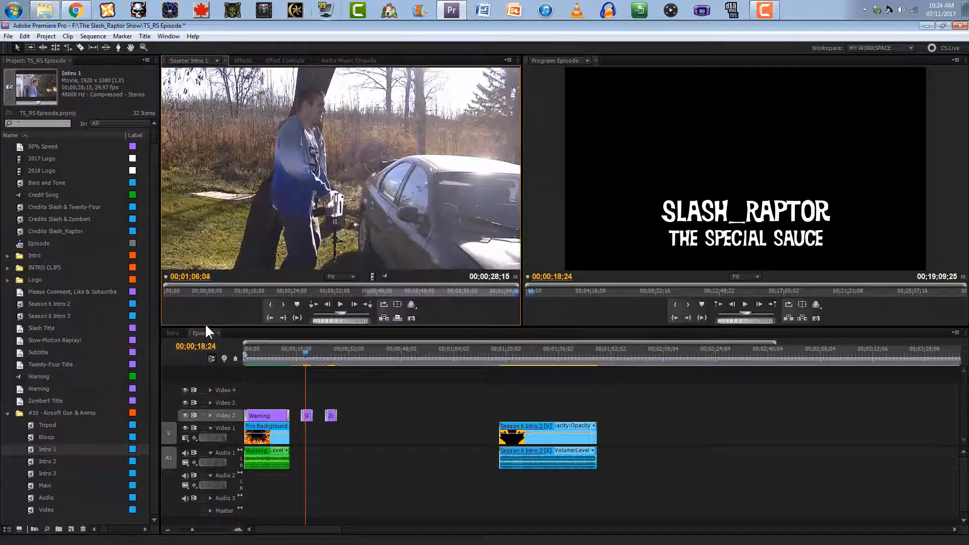
pyautogui.press('Left')
pyautogui.press('Left')
pyautogui.press('Left')
pyautogui.press('Left')
pyautogui.press('Left')
pyautogui.press('Left')
pyautogui.press('Left')
pyautogui.press('Left')
pyautogui.press('Left')
pyautogui.press('Left')
pyautogui.press('Left')
pyautogui.press('Left')
pyautogui.press('Left')
pyautogui.press('Left')
pyautogui.press('Left')
pyautogui.press('Left')
pyautogui.press('Left')
pyautogui.press('Left')
pyautogui.press('Left')
pyautogui.press('Left')
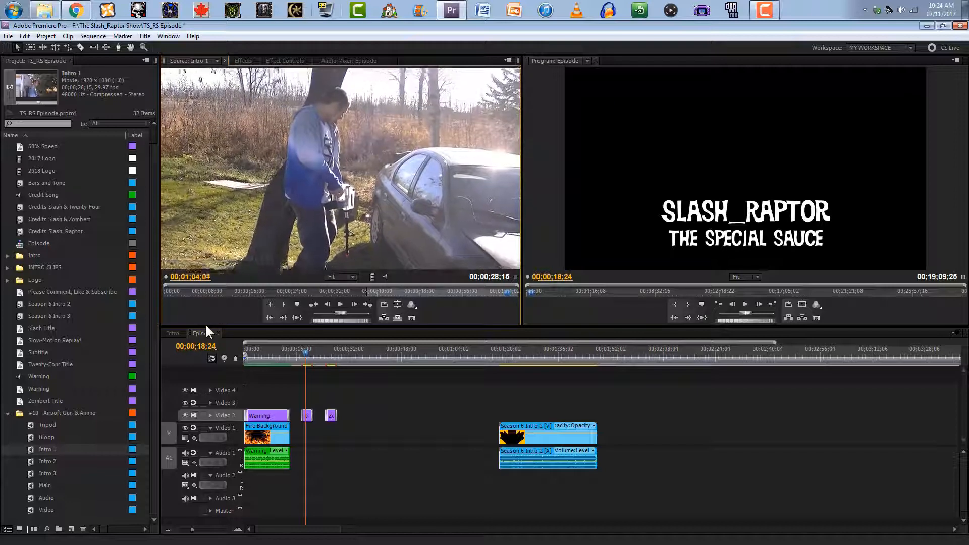
pyautogui.press('Left')
pyautogui.press('Left')
pyautogui.press('Left')
pyautogui.press('Left')
pyautogui.press('Left')
pyautogui.press('Left')
pyautogui.press('Left')
pyautogui.press('Left')
pyautogui.press('Left')
pyautogui.press('Left')
pyautogui.press('Left')
pyautogui.press('Left')
pyautogui.press('Left')
pyautogui.press('Left')
pyautogui.press('Left')
pyautogui.press('Left')
pyautogui.press('Left')
pyautogui.press('Left')
pyautogui.press('Left')
pyautogui.press('Left')
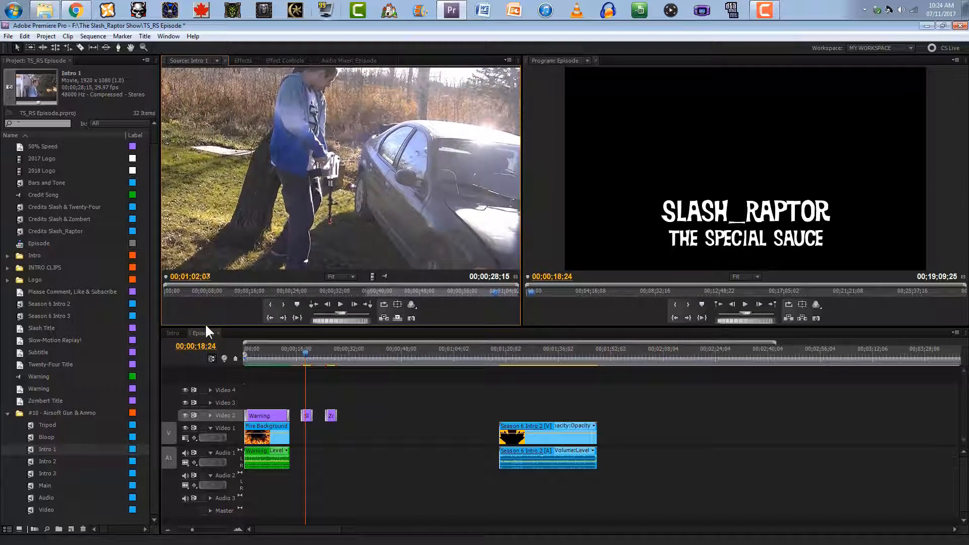
pyautogui.press('Left')
pyautogui.press('Left')
pyautogui.press('Left')
pyautogui.press('Left')
pyautogui.press('Left')
pyautogui.press('Left')
pyautogui.press('Left')
pyautogui.press('Left')
pyautogui.press('Left')
pyautogui.press('Left')
pyautogui.press('Left')
pyautogui.press('Left')
pyautogui.press('Left')
pyautogui.press('Left')
pyautogui.press('Left')
pyautogui.press('Left')
pyautogui.press('Left')
pyautogui.press('Left')
pyautogui.press('Left')
pyautogui.press('Left')
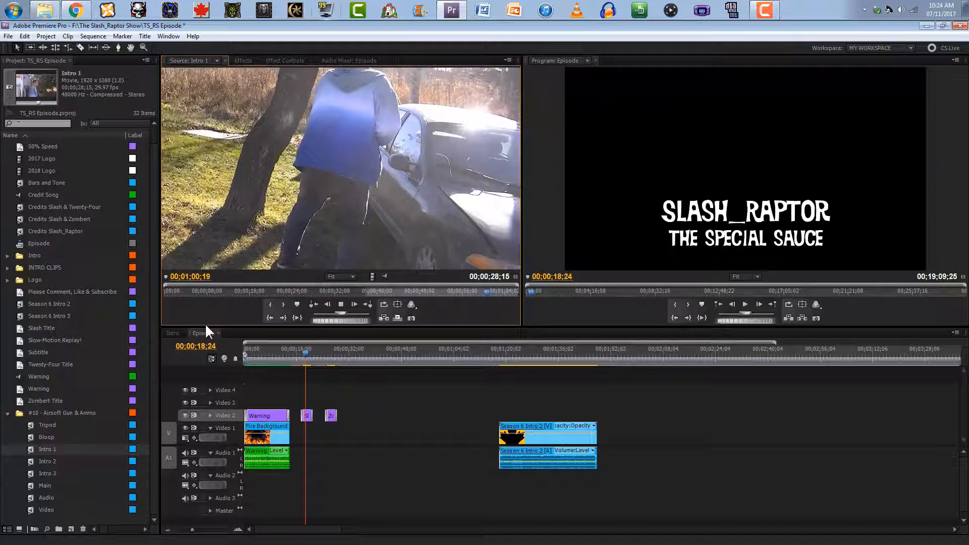
pyautogui.press('space')
pyautogui.press('space')
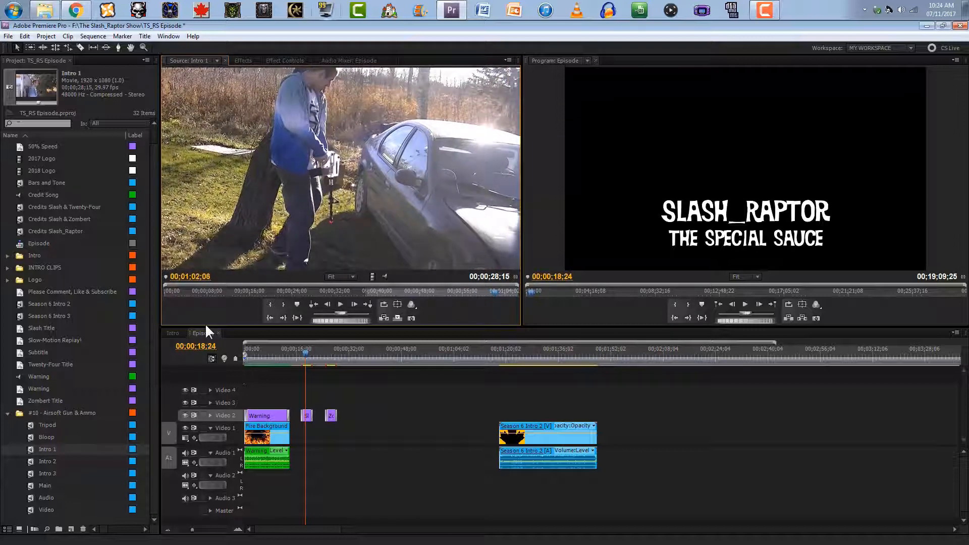
pyautogui.press('Left')
pyautogui.press('Left')
pyautogui.press('Left')
pyautogui.press('Left')
pyautogui.press('Left')
pyautogui.press('Left')
pyautogui.press('Left')
pyautogui.press('Left')
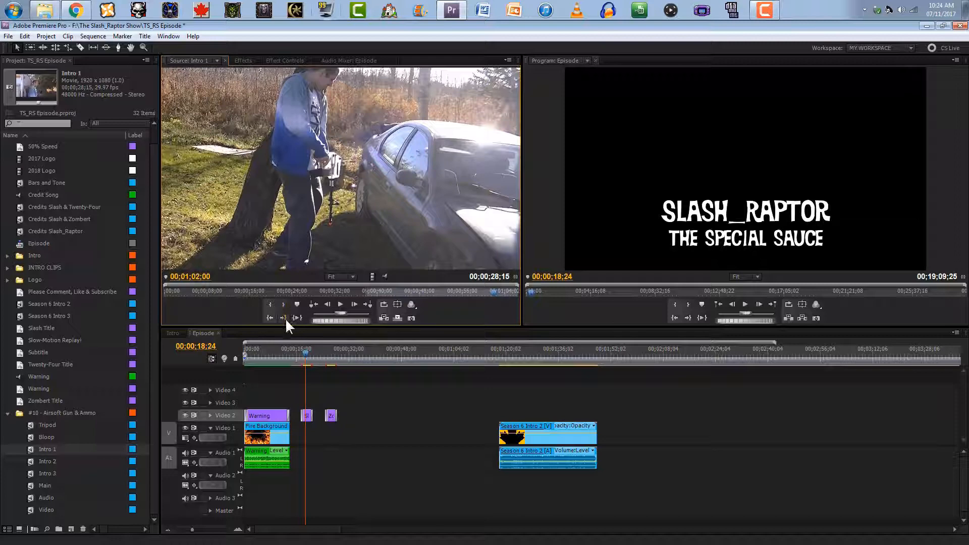
pyautogui.click(283, 303)
pyautogui.moveTo(357, 208); pyautogui.dragTo(303, 438)
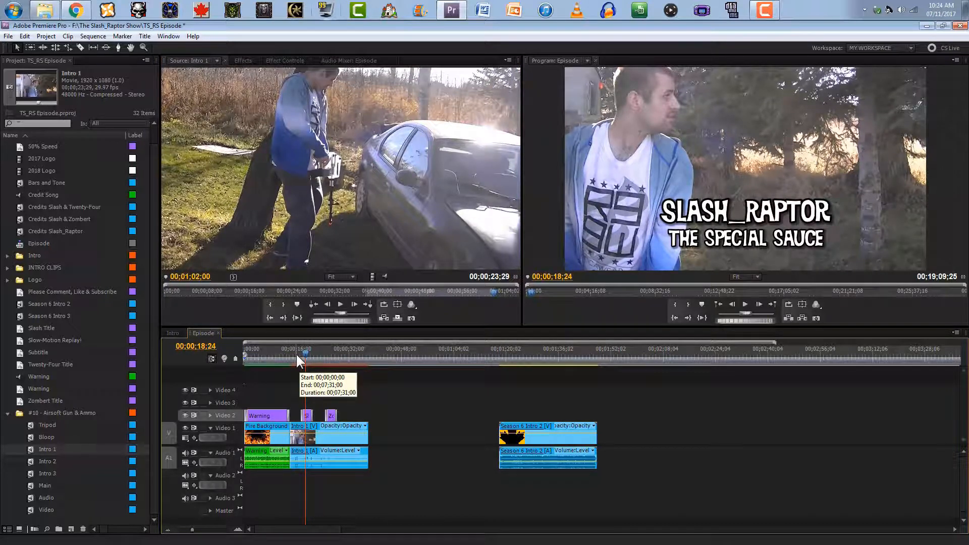
# Replace the second line of the Slash Title with FNG and close the title editor
pyautogui.doubleClick(307, 417)
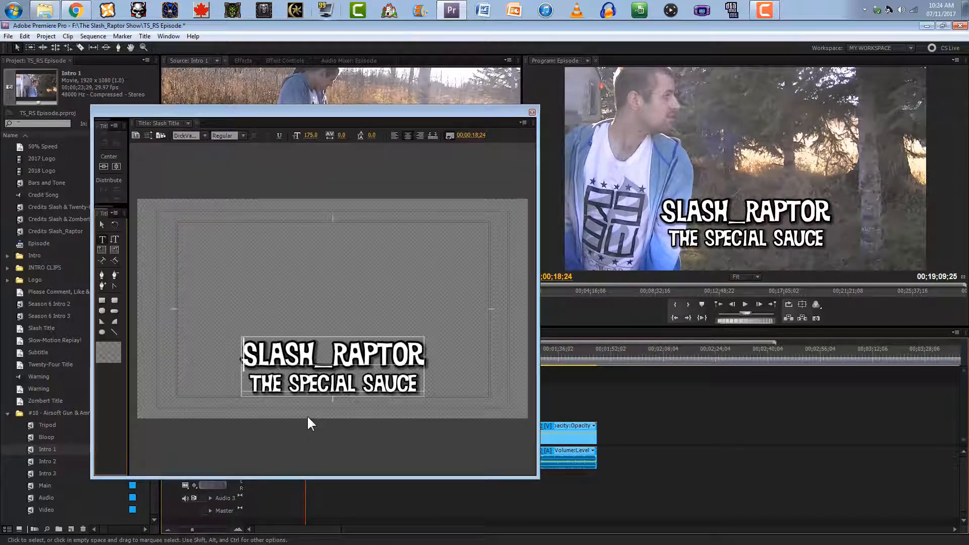
pyautogui.click(214, 358)
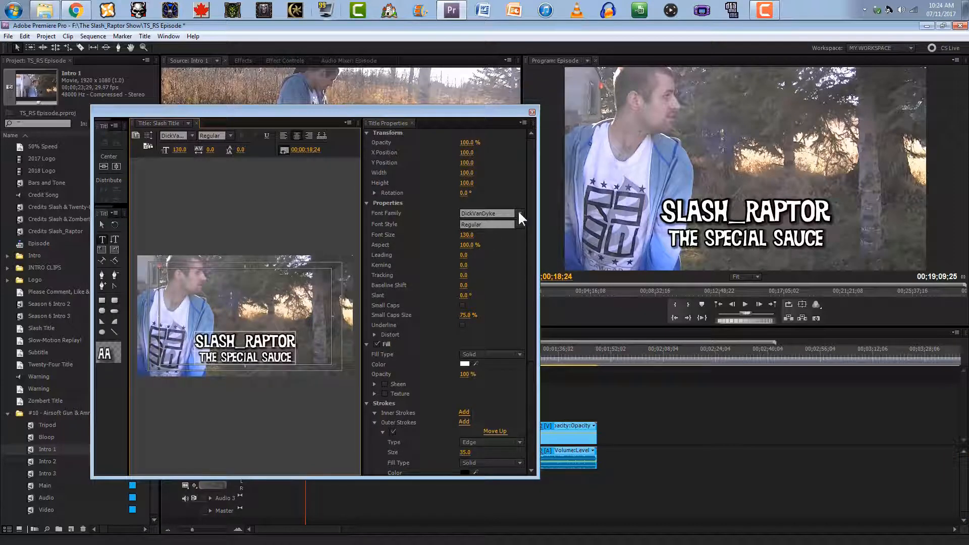
pyautogui.moveTo(538, 191); pyautogui.dragTo(639, 190)
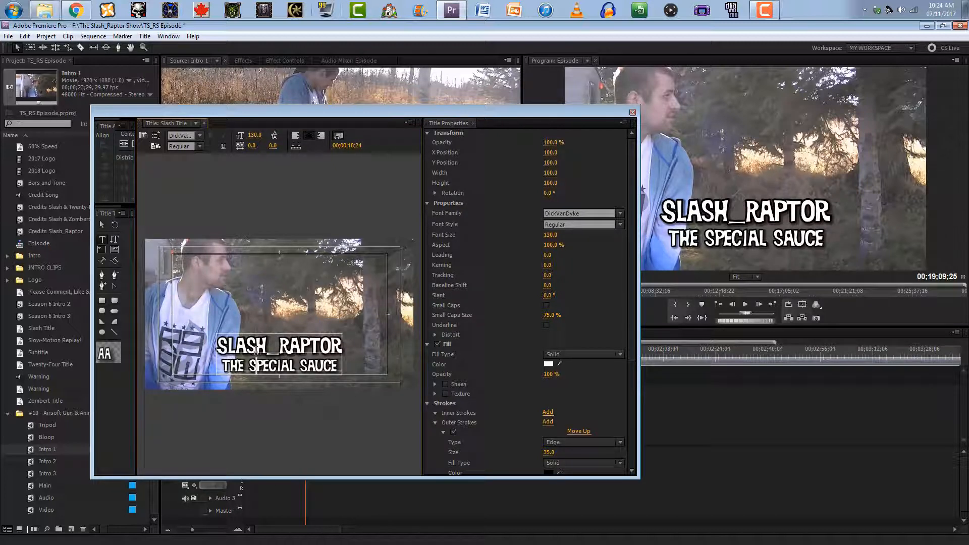
pyautogui.write('FN')
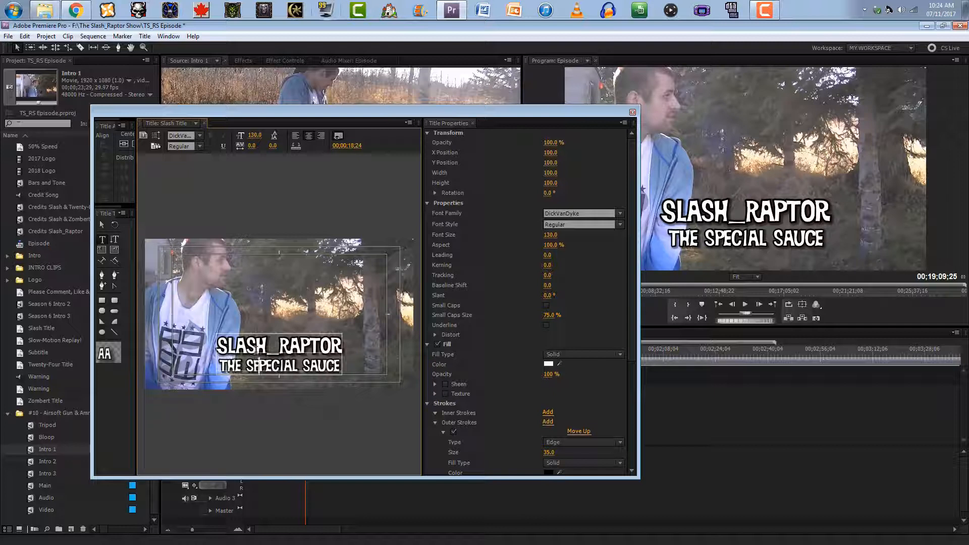
pyautogui.write('G')
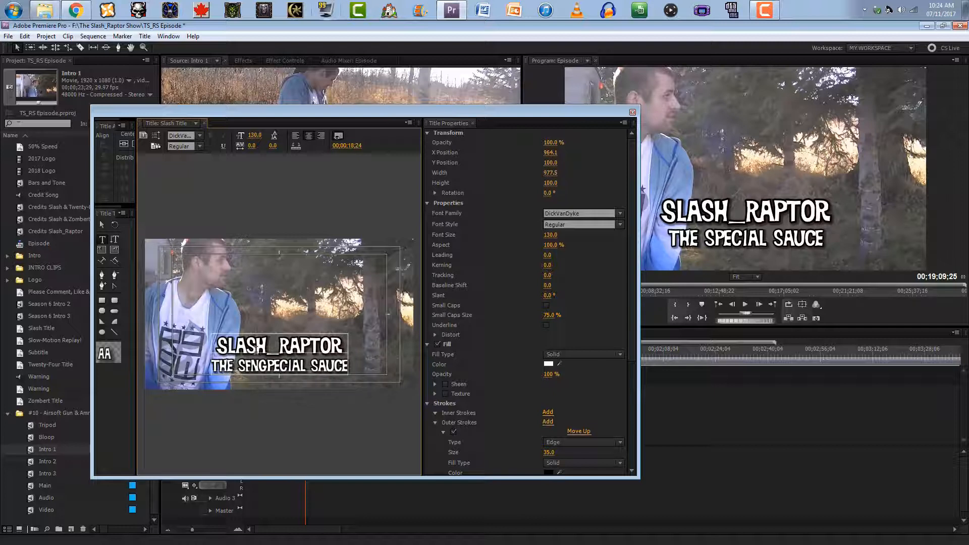
pyautogui.press('Delete')
pyautogui.press('Delete')
pyautogui.press('Delete')
pyautogui.press('Delete')
pyautogui.press('Delete')
pyautogui.press('Delete')
pyautogui.press('Delete')
pyautogui.press('Delete')
pyautogui.press('Delete')
pyautogui.press('Delete')
pyautogui.press('Delete')
pyautogui.press('Delete')
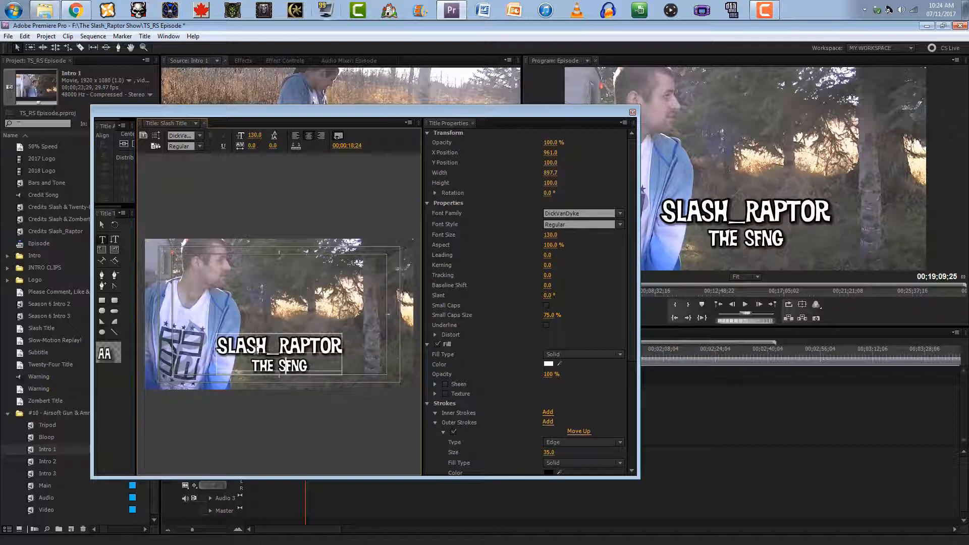
pyautogui.press('BackSpace')
pyautogui.press('BackSpace')
pyautogui.press('BackSpace')
pyautogui.press('BackSpace')
pyautogui.press('BackSpace')
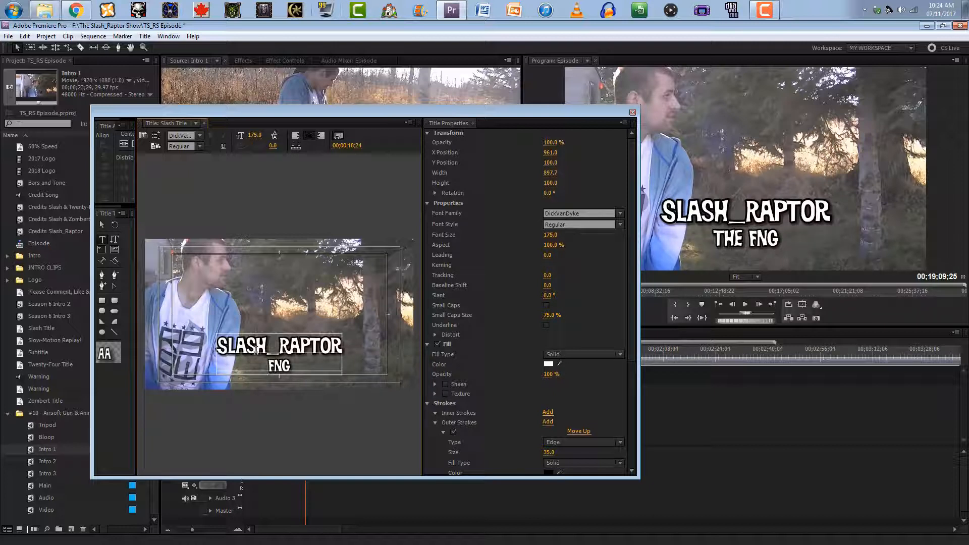
pyautogui.click(631, 113)
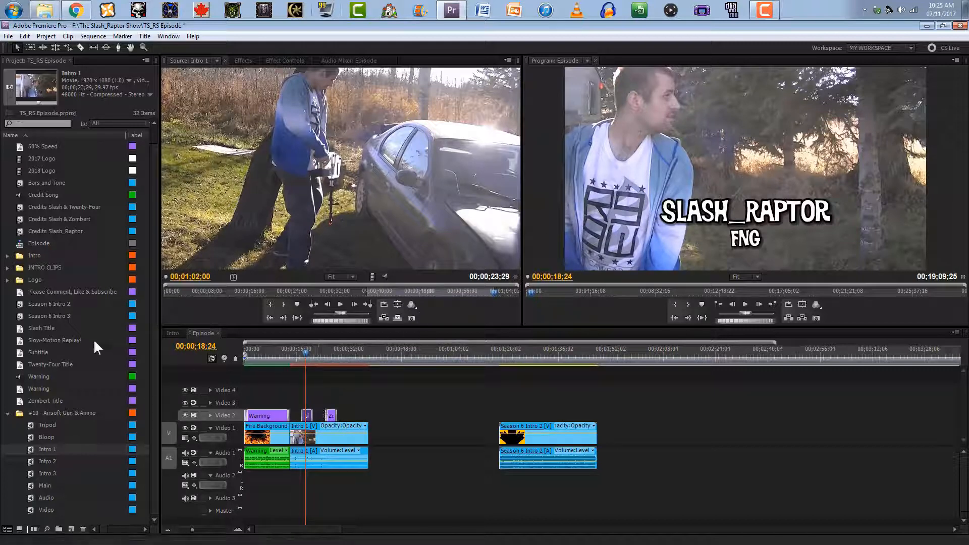
# Move the Season 6 Intro 2 clip to about 00;02;45 in the Episode timeline and load Intro 2 into the source monitor
pyautogui.moveTo(515, 441); pyautogui.dragTo(816, 447)
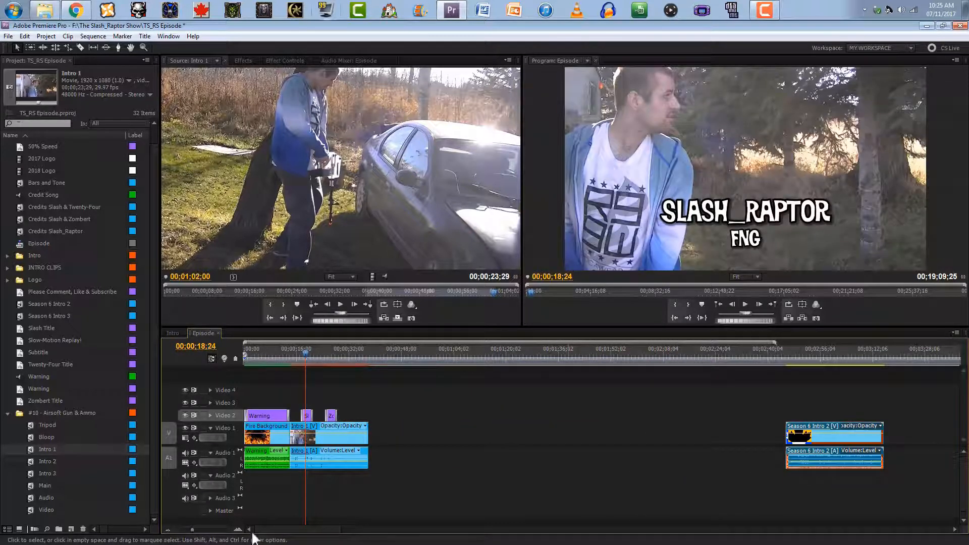
pyautogui.doubleClick(32, 461)
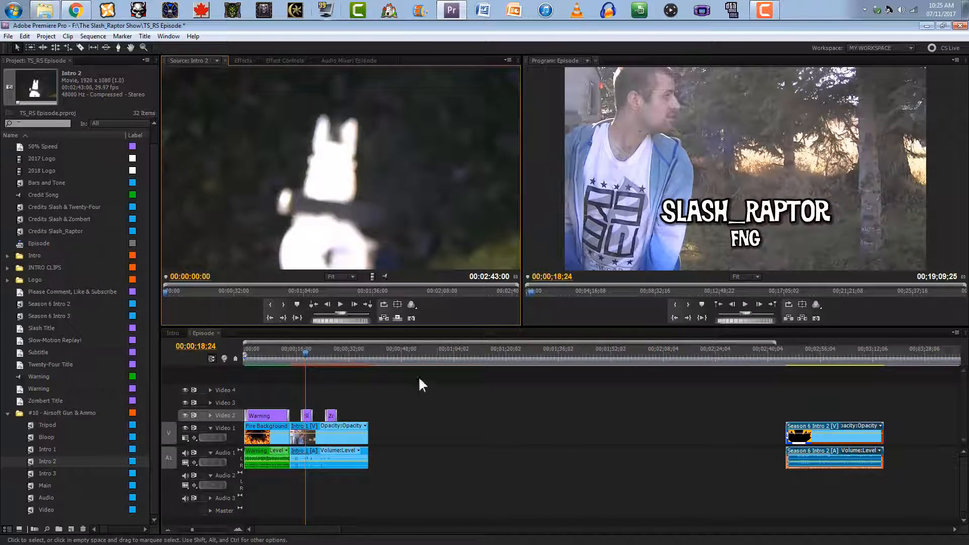
# Play the Episode sequence from the start of Intro 1 and split the Intro 1 clip at 00;00;28;00
pyautogui.moveTo(383, 353); pyautogui.dragTo(367, 355)
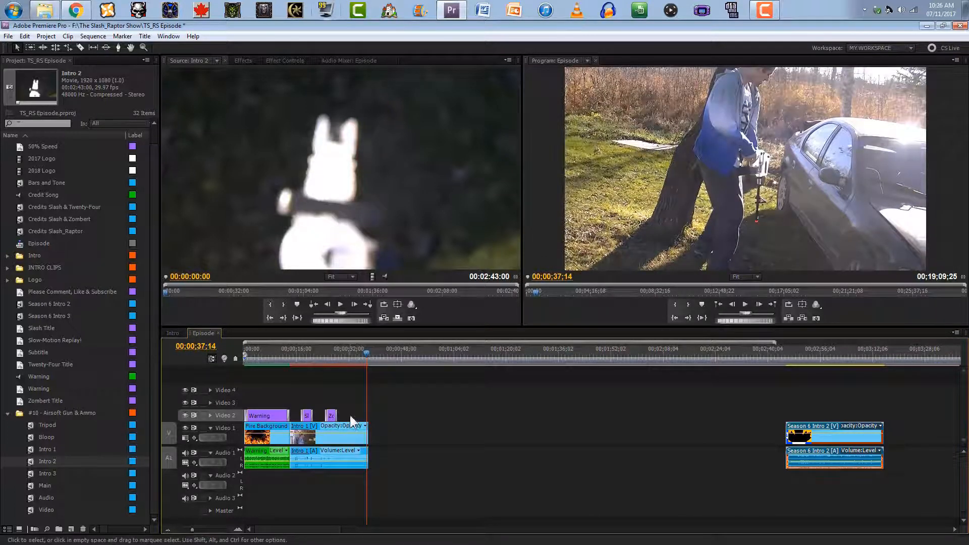
pyautogui.moveTo(319, 355); pyautogui.dragTo(288, 356)
pyautogui.press('space')
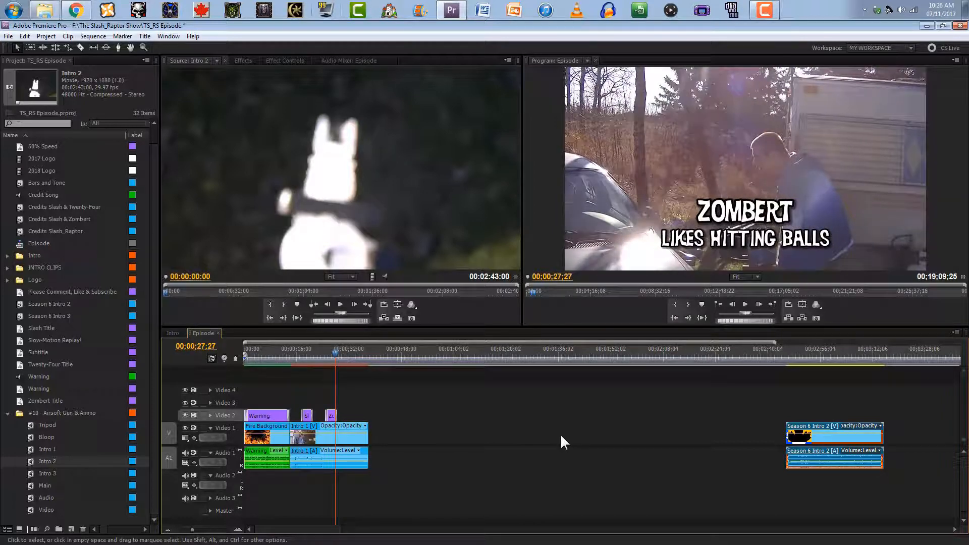
pyautogui.press('c')
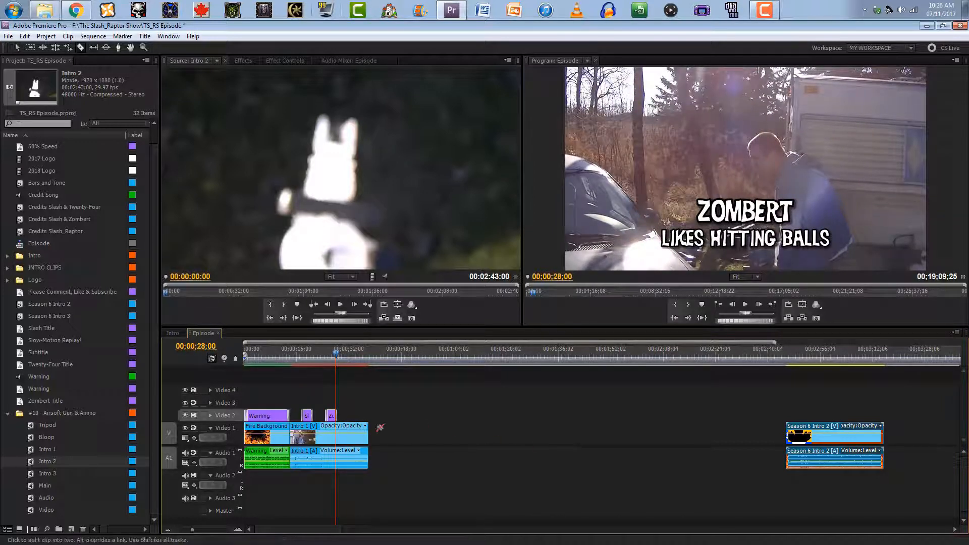
pyautogui.click(338, 437)
# Place the second part of Intro 1 after Season 6 Intro 2 and move both clips flush against the first part's end
pyautogui.press('v')
pyautogui.moveTo(343, 436); pyautogui.dragTo(891, 458)
pyautogui.moveTo(846, 403); pyautogui.dragTo(902, 475)
pyautogui.moveTo(804, 441); pyautogui.dragTo(360, 435)
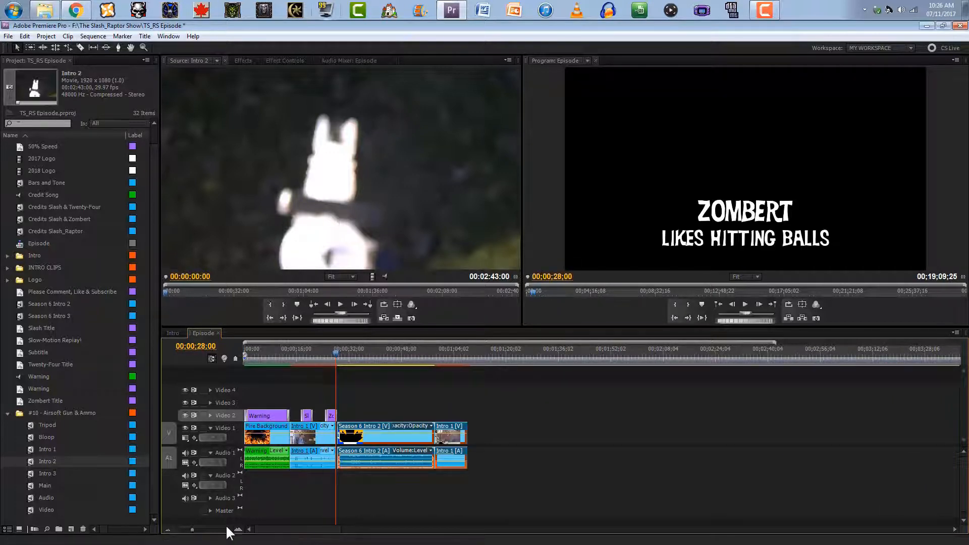
pyautogui.click(238, 529)
pyautogui.moveTo(630, 437); pyautogui.dragTo(621, 444)
# Move the Zombert Title straight up to Video 3 and turn off that track's output
pyautogui.moveTo(562, 416); pyautogui.dragTo(561, 403)
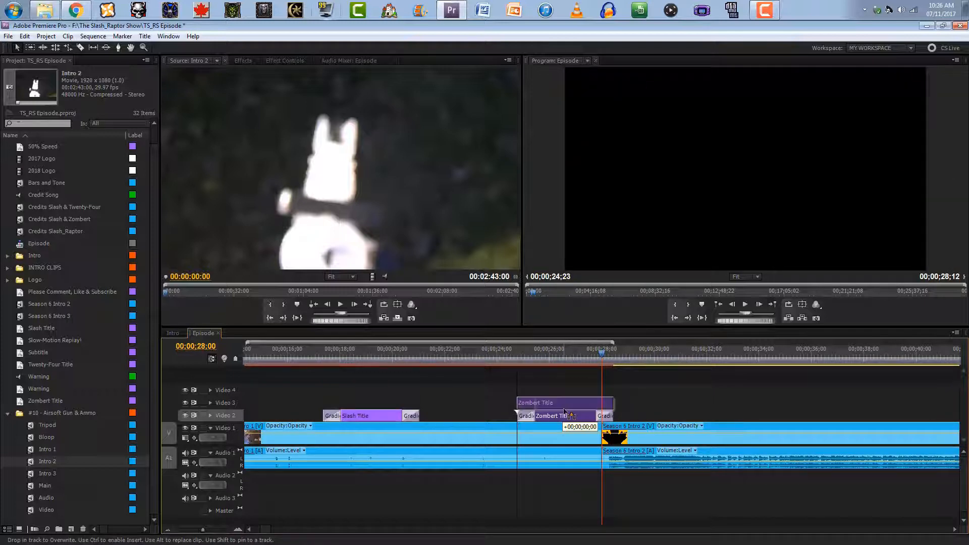
pyautogui.click(185, 403)
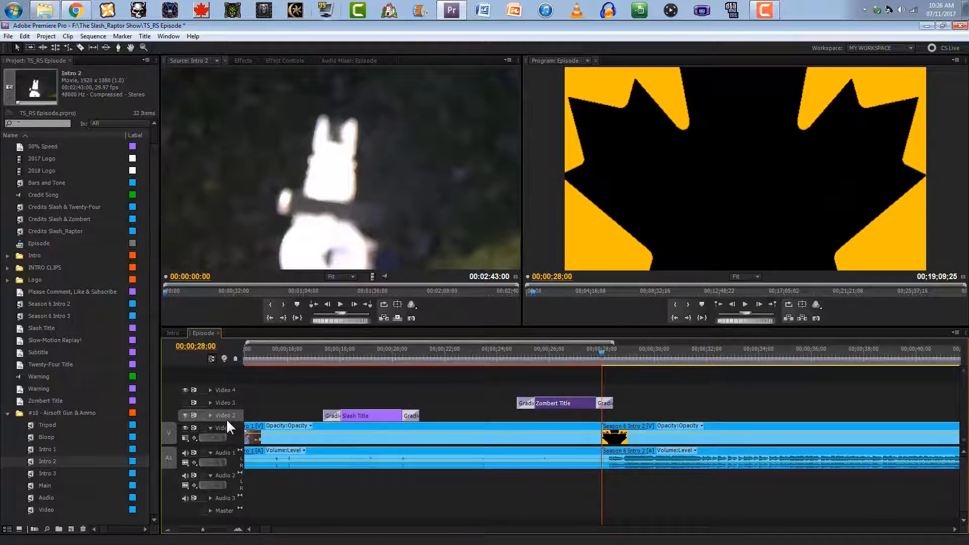
pyautogui.press('-')
pyautogui.press('-')
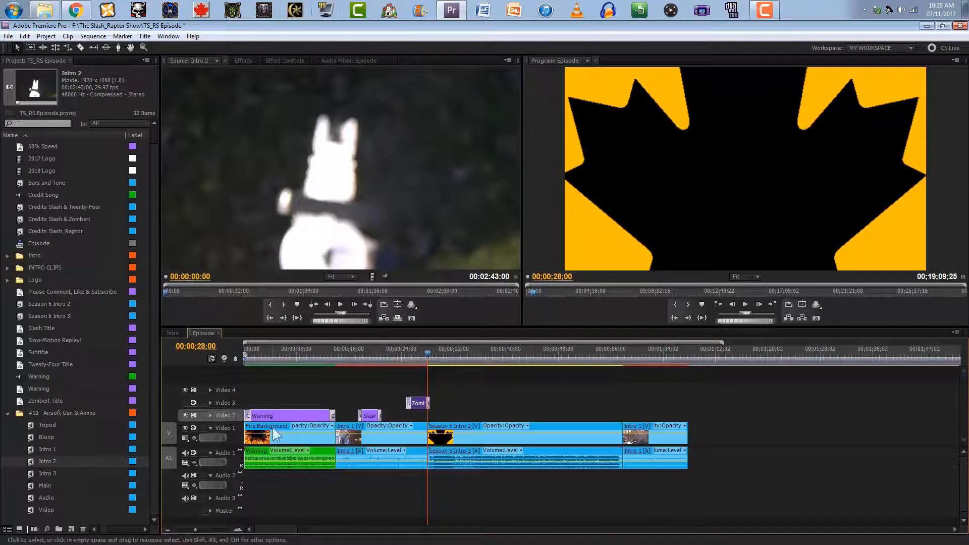
# Play the edited opening from the start of Intro 1 and replay it from the end of the Slash Title
pyautogui.click(333, 351)
pyautogui.press('space')
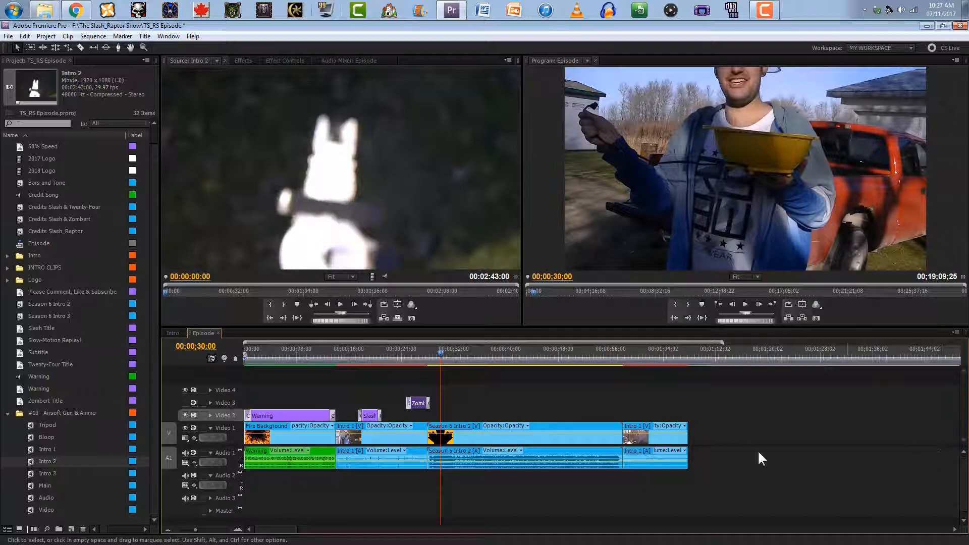
pyautogui.moveTo(423, 355); pyautogui.dragTo(379, 348)
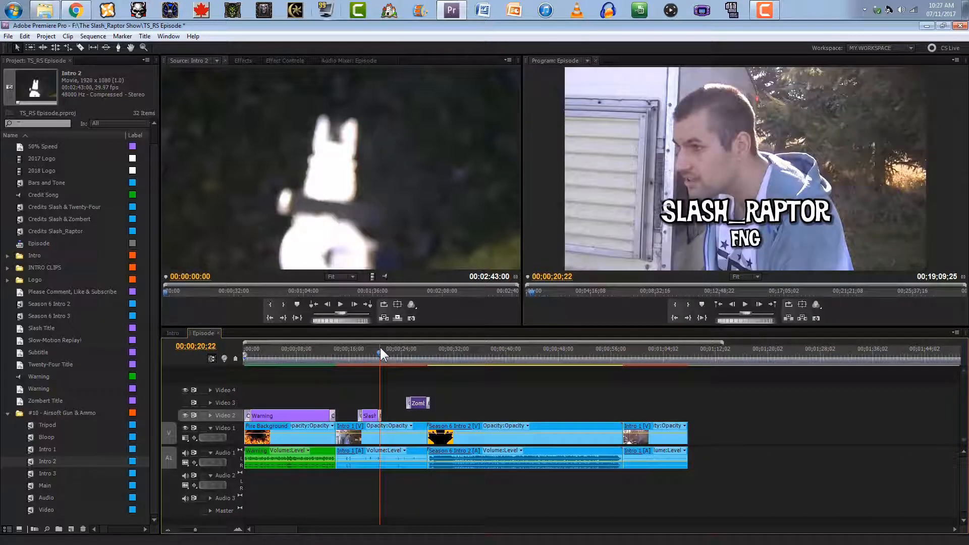
pyautogui.press('space')
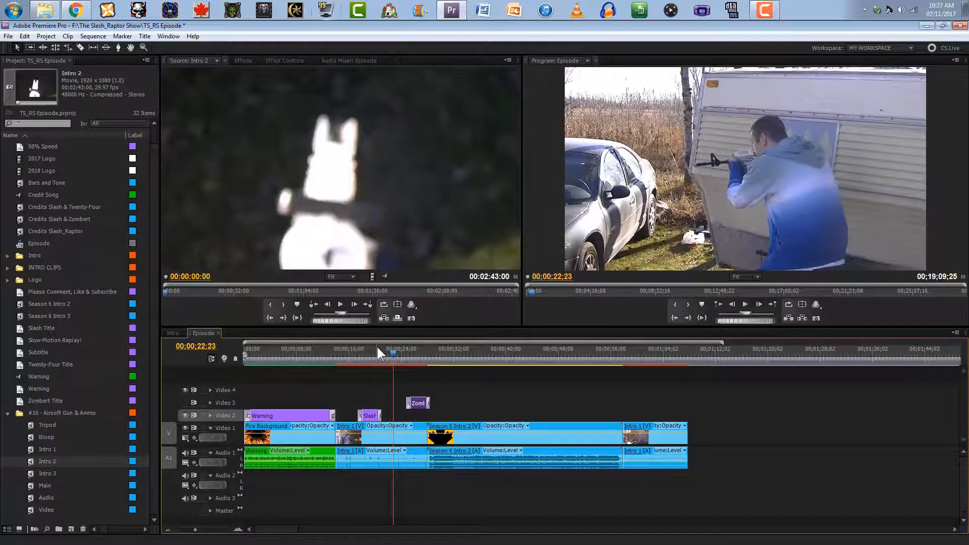
# Split the first Intro 1 clip in the Episode sequence at 00;00;22;00
pyautogui.press('Left')
pyautogui.press('Left')
pyautogui.press('Left')
pyautogui.press('Left')
pyautogui.press('Left')
pyautogui.press('Left')
pyautogui.press('Left')
pyautogui.press('Left')
pyautogui.press('Left')
pyautogui.press('Left')
pyautogui.press('Left')
pyautogui.press('Left')
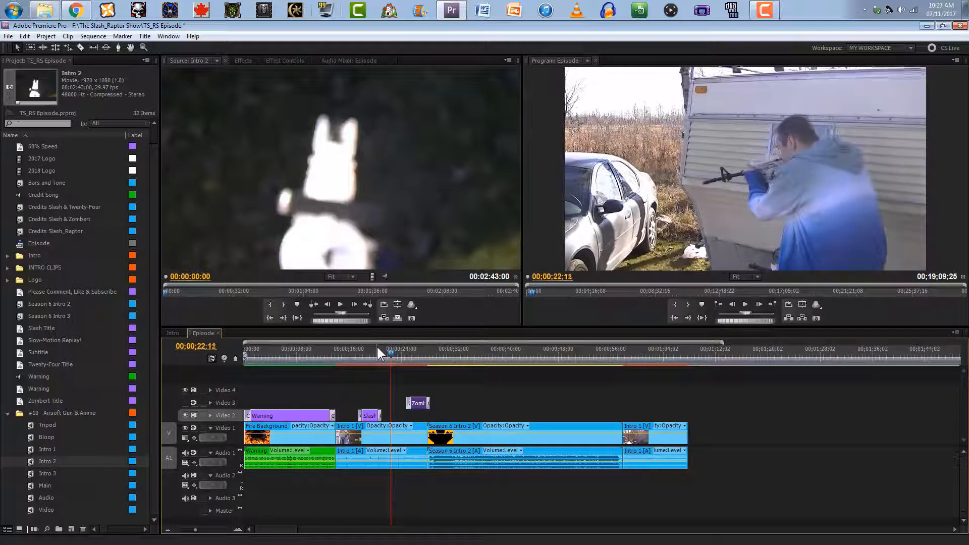
pyautogui.press('Left')
pyautogui.press('Left')
pyautogui.press('Left')
pyautogui.press('Left')
pyautogui.press('Left')
pyautogui.press('Left')
pyautogui.press('Left')
pyautogui.press('Left')
pyautogui.press('Left')
pyautogui.press('Left')
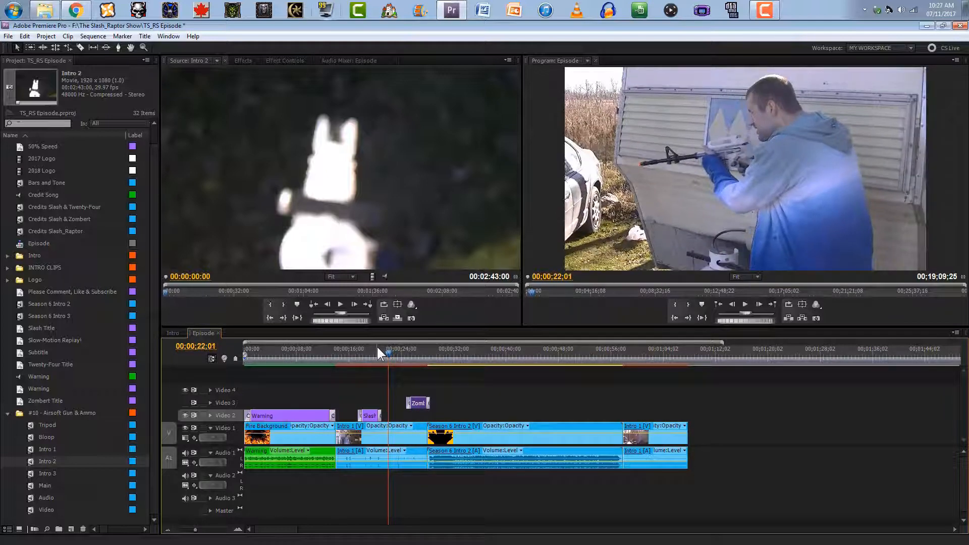
pyautogui.press('Left')
pyautogui.press('c')
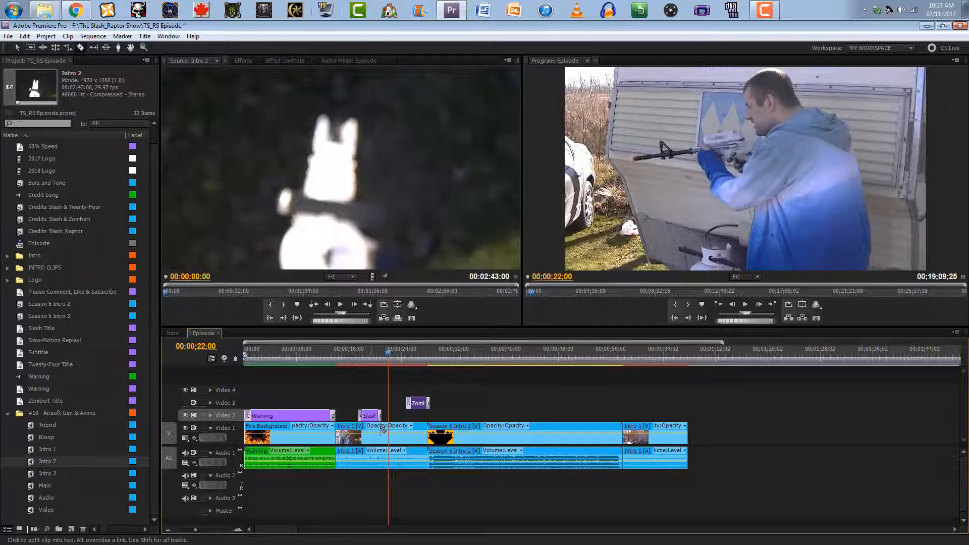
pyautogui.click(388, 434)
pyautogui.press('v')
# Place the remainder of Intro 1 behind Season 6 Intro 2 and move both clips flush against the cut at 00;00;22;00
pyautogui.moveTo(424, 437); pyautogui.dragTo(888, 438)
pyautogui.moveTo(765, 443); pyautogui.dragTo(408, 451)
# Play the sequence from just before the new cut through Season 6 Intro 2 into the second Intro 1 part
pyautogui.click(238, 529)
pyautogui.click(238, 529)
pyautogui.click(237, 530)
pyautogui.click(576, 360)
pyautogui.press('space')
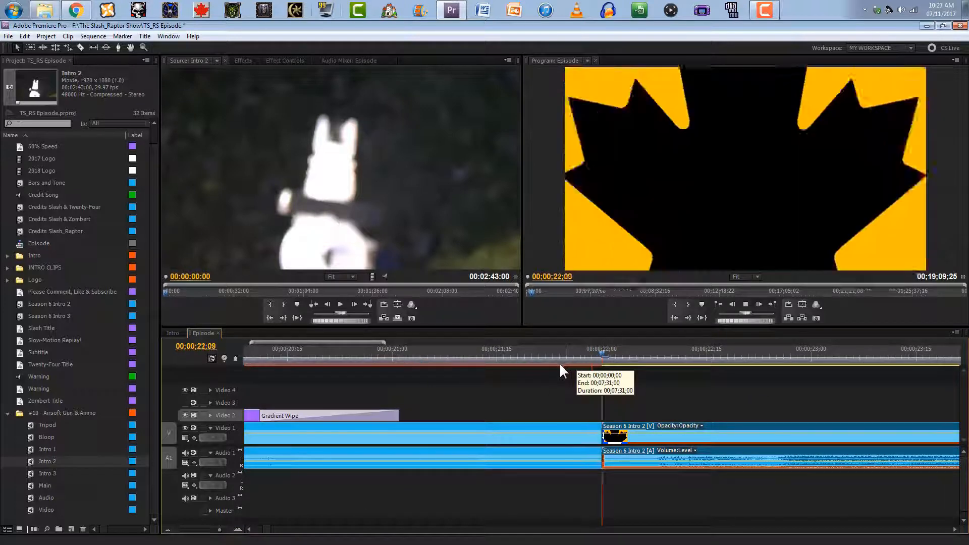
pyautogui.click(170, 530)
pyautogui.click(169, 530)
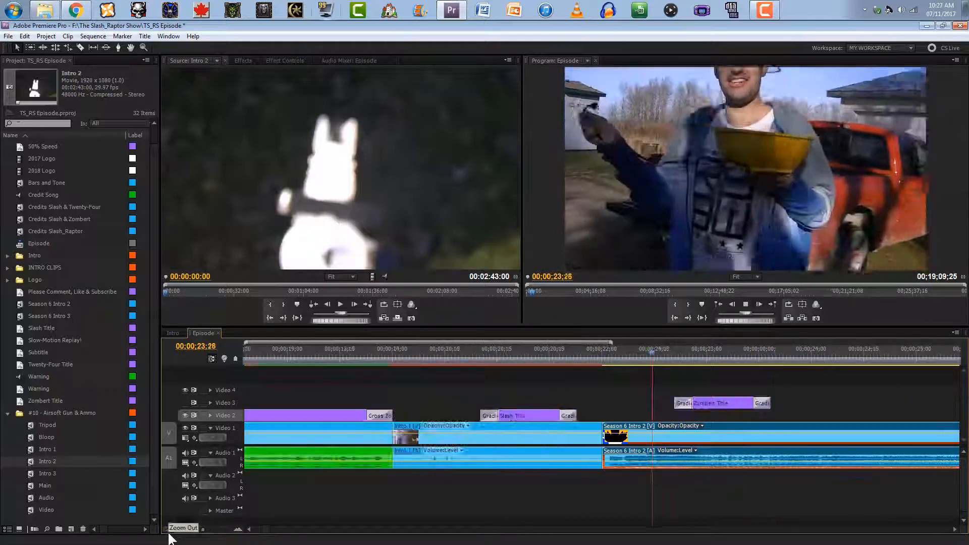
pyautogui.click(170, 530)
pyautogui.click(169, 530)
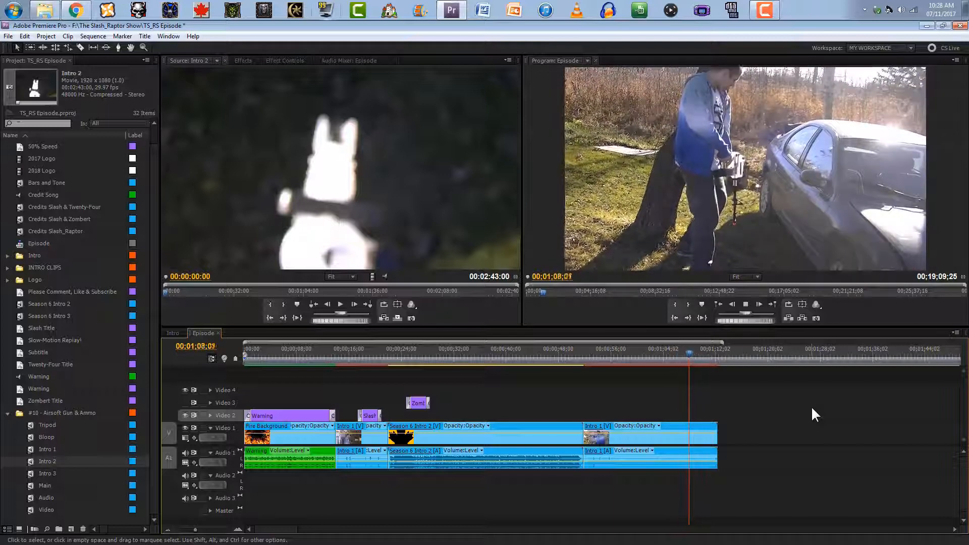
pyautogui.press('space')
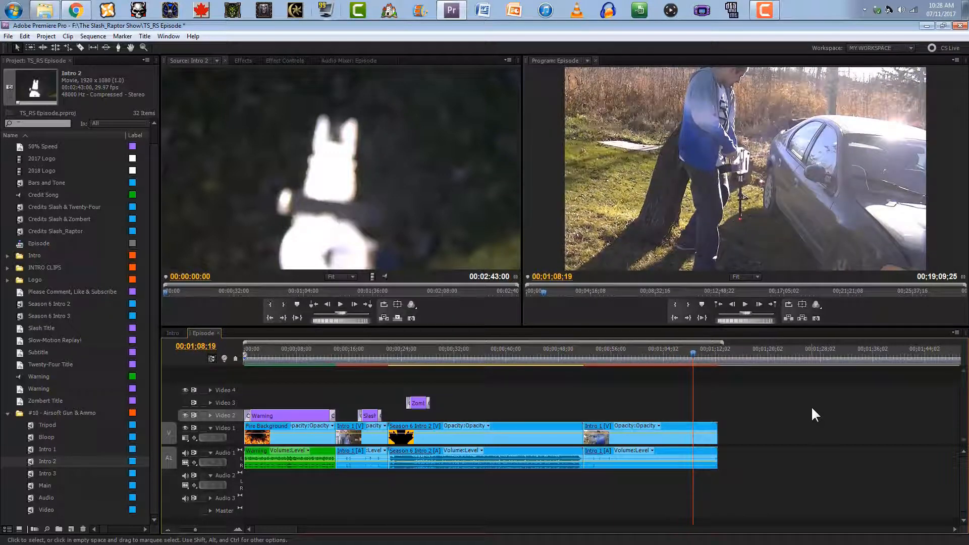
# Trim the end of the second Intro 1 part to 00;01;09;00
pyautogui.press('Right')
pyautogui.press('Right')
pyautogui.press('Right')
pyautogui.press('Right')
pyautogui.press('Right')
pyautogui.press('Right')
pyautogui.press('Right')
pyautogui.press('Right')
pyautogui.press('Right')
pyautogui.press('Right')
pyautogui.press('Right')
pyautogui.press('Right')
pyautogui.press('Right')
pyautogui.press('Right')
pyautogui.press('Right')
pyautogui.press('Right')
pyautogui.press('Right')
pyautogui.press('Right')
pyautogui.press('Right')
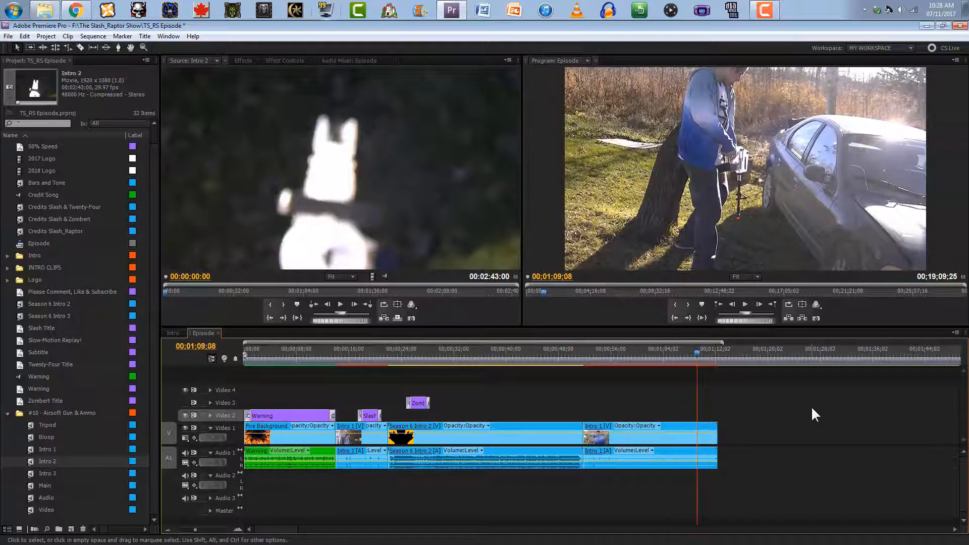
pyautogui.press('Left')
pyautogui.press('Left')
pyautogui.press('Left')
pyautogui.press('Left')
pyautogui.press('Left')
pyautogui.press('Left')
pyautogui.press('Left')
pyautogui.press('Left')
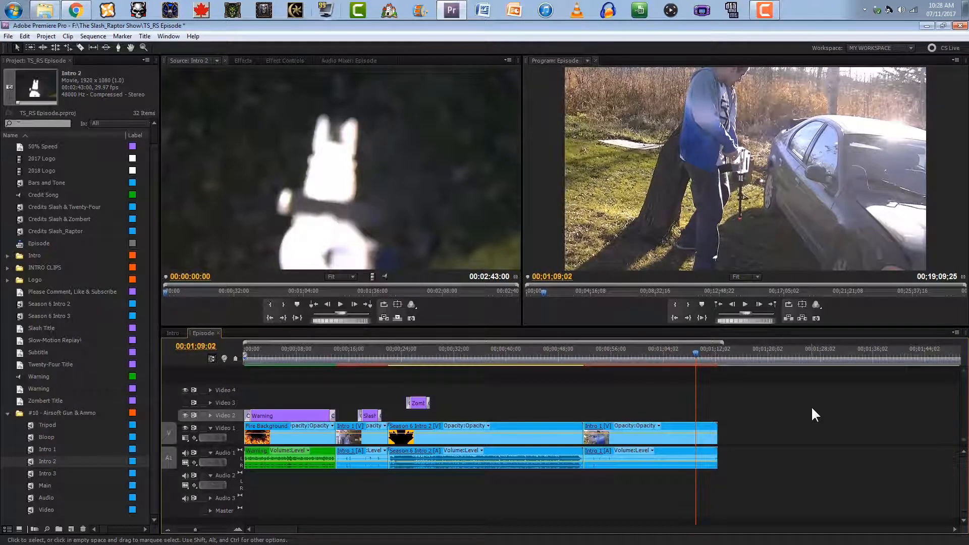
pyautogui.moveTo(717, 433); pyautogui.dragTo(695, 434)
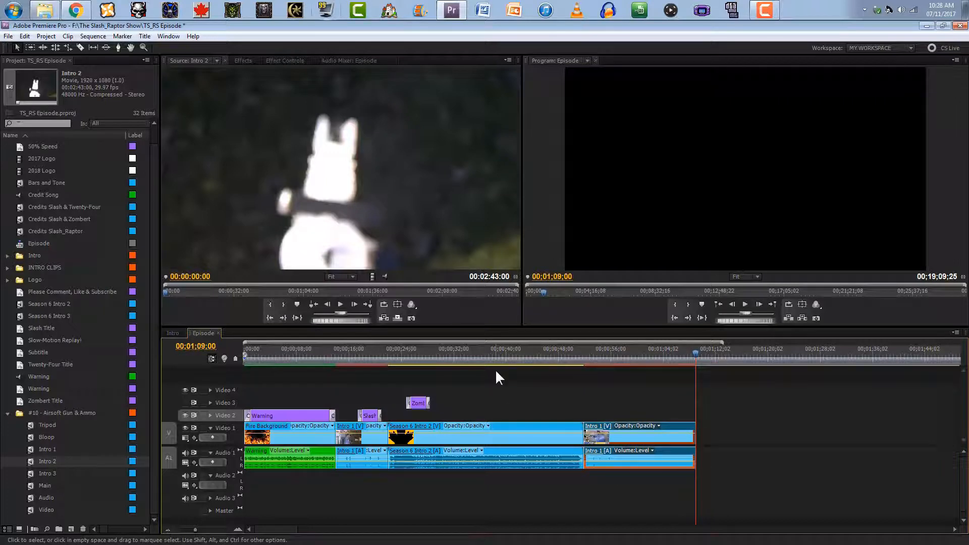
# Play the Intro 2 source clip and mark its In point at 00:02:01:00 and its Out point at 00:02:38:20
pyautogui.click(342, 303)
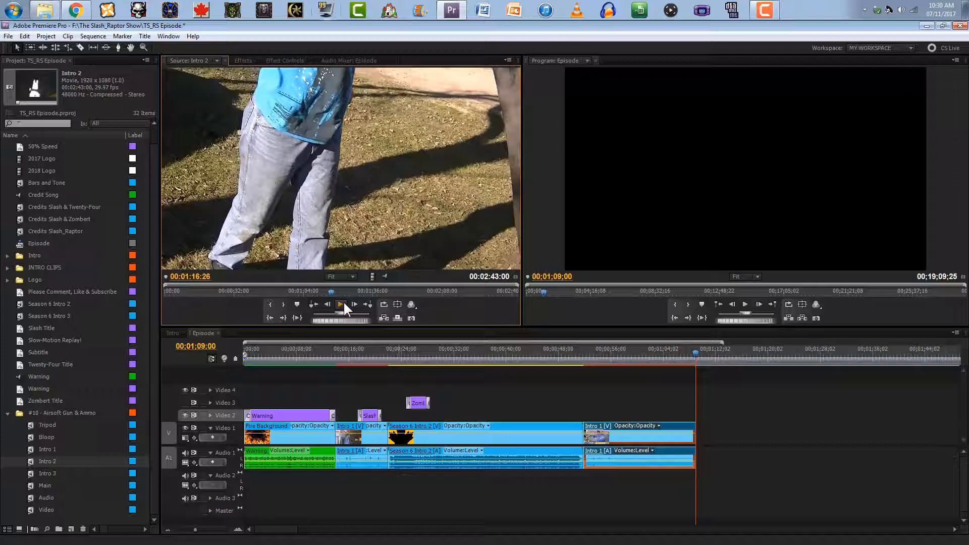
pyautogui.click(341, 304)
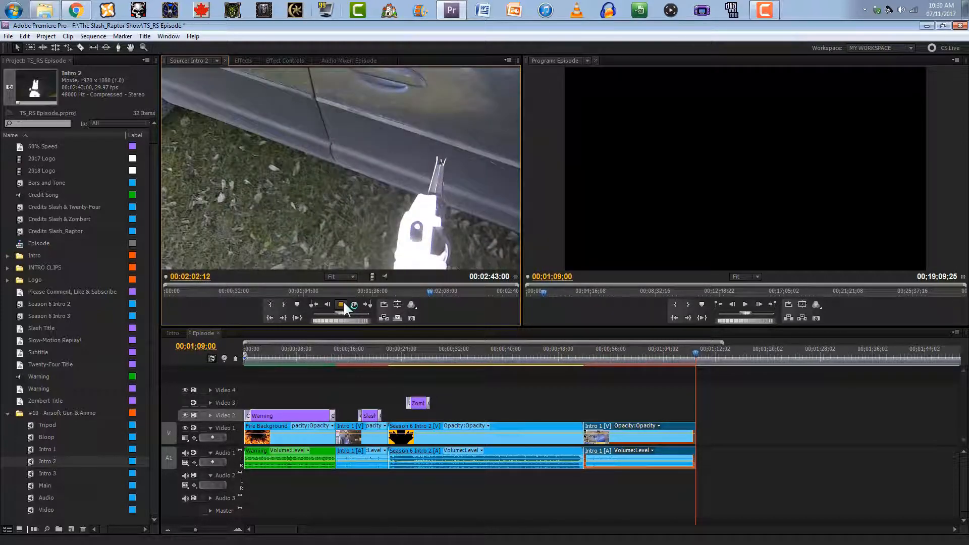
pyautogui.click(343, 305)
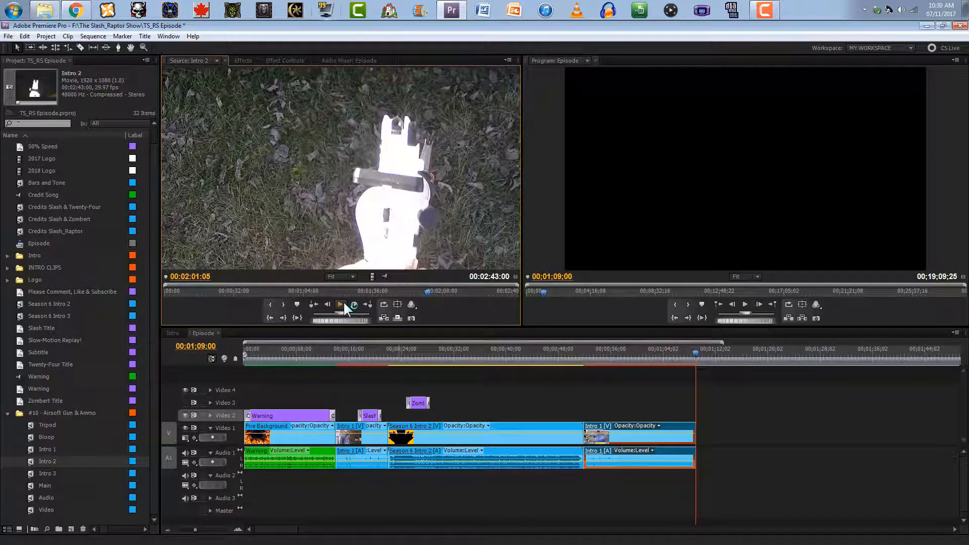
pyautogui.press('Left')
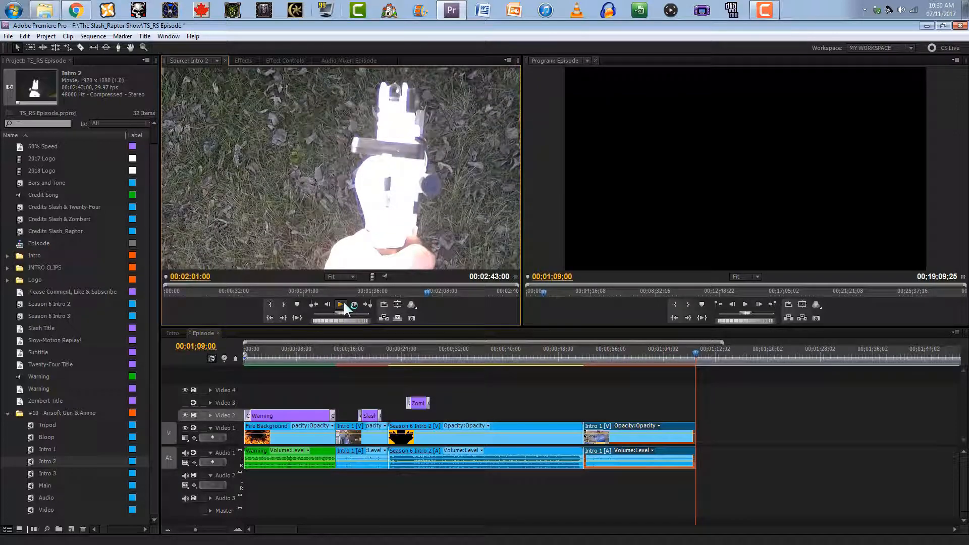
pyautogui.click(341, 305)
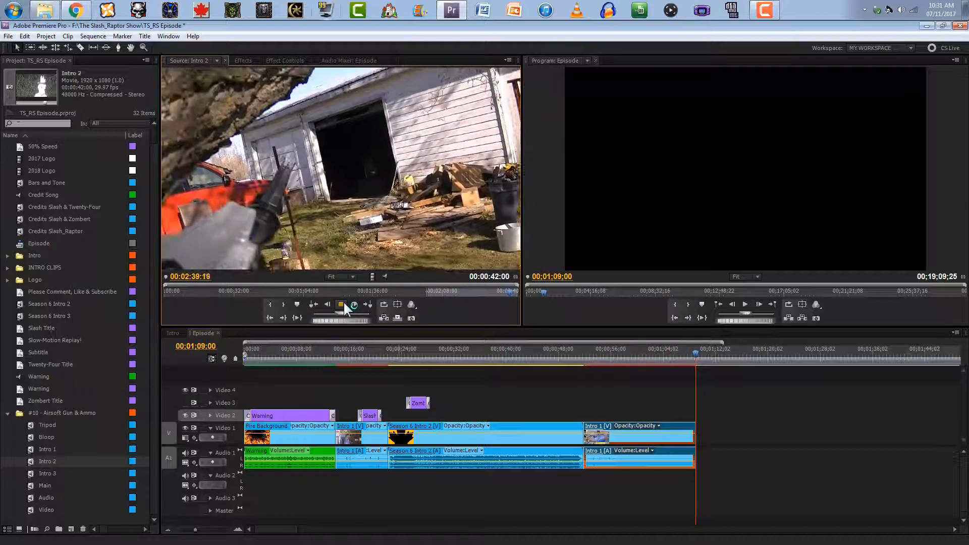
pyautogui.click(341, 305)
pyautogui.press('j')
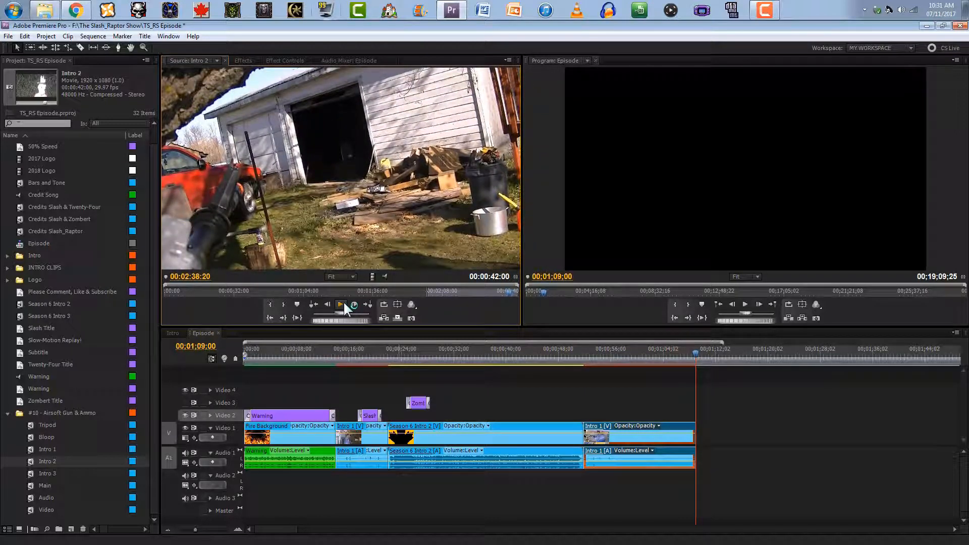
pyautogui.press('o')
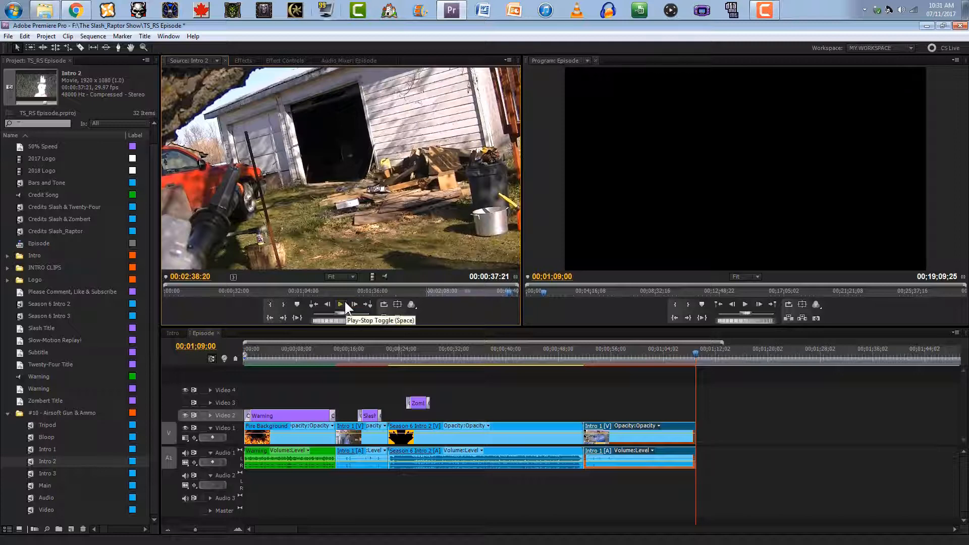
# Place the marked Intro 2 section on Video 1 directly after Intro 1 at 00;01;09;00 and play across the cut
pyautogui.moveTo(381, 220); pyautogui.dragTo(701, 443)
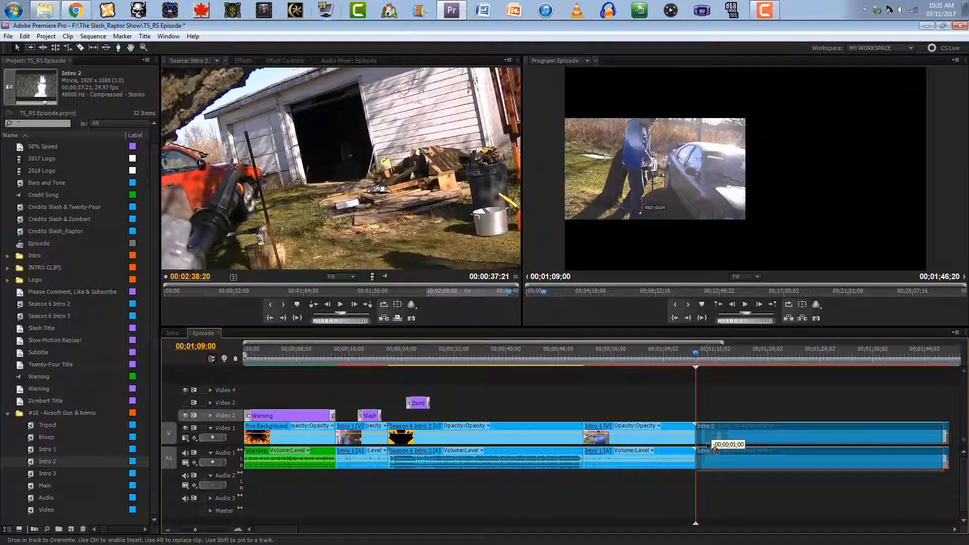
pyautogui.click(693, 351)
pyautogui.press('space')
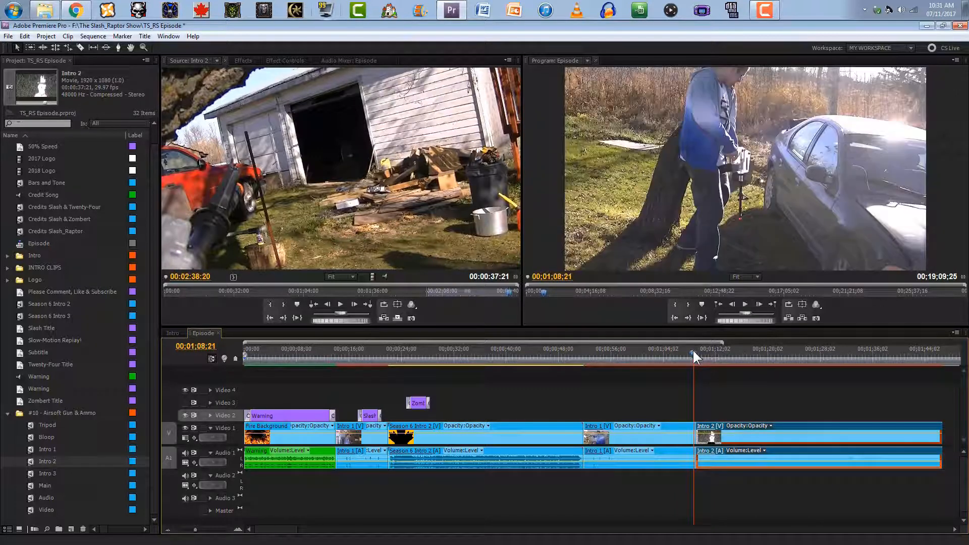
pyautogui.press('space')
# Trim the start of Intro 2 to the frame at 00;01;10;26 and keep the clip flush against Intro 1's end
pyautogui.click(238, 529)
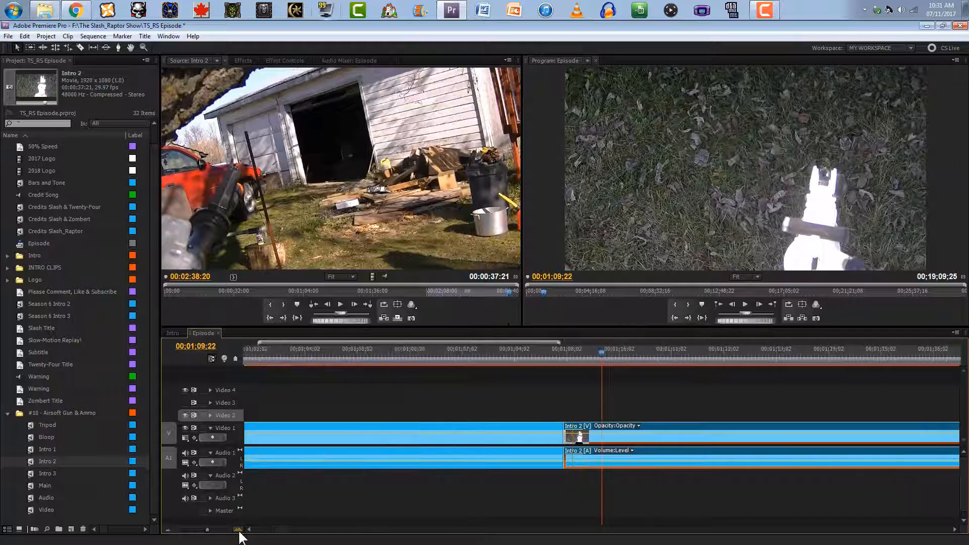
pyautogui.click(238, 529)
pyautogui.moveTo(529, 359); pyautogui.dragTo(515, 360)
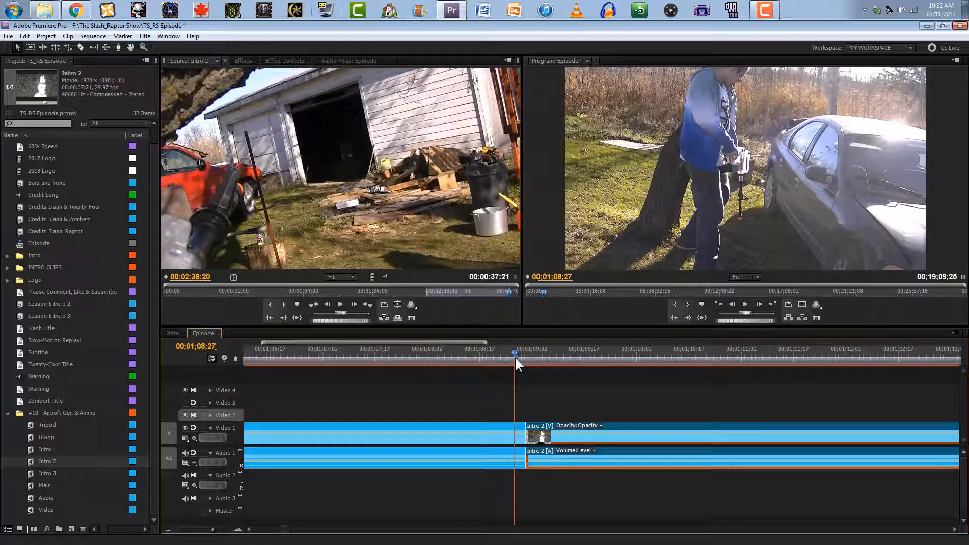
pyautogui.moveTo(515, 359); pyautogui.dragTo(527, 356)
pyautogui.moveTo(527, 357); pyautogui.dragTo(721, 329)
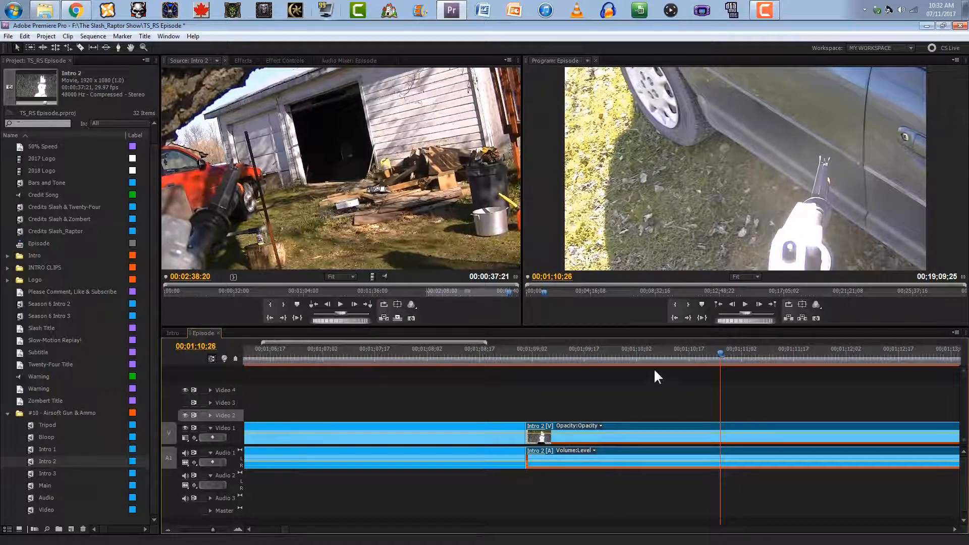
pyautogui.moveTo(527, 433)
pyautogui.mouseDown()
pyautogui.moveTo(725, 427)
pyautogui.moveTo(602, 448)
pyautogui.moveTo(530, 445)
pyautogui.mouseUp()
pyautogui.click(524, 361)
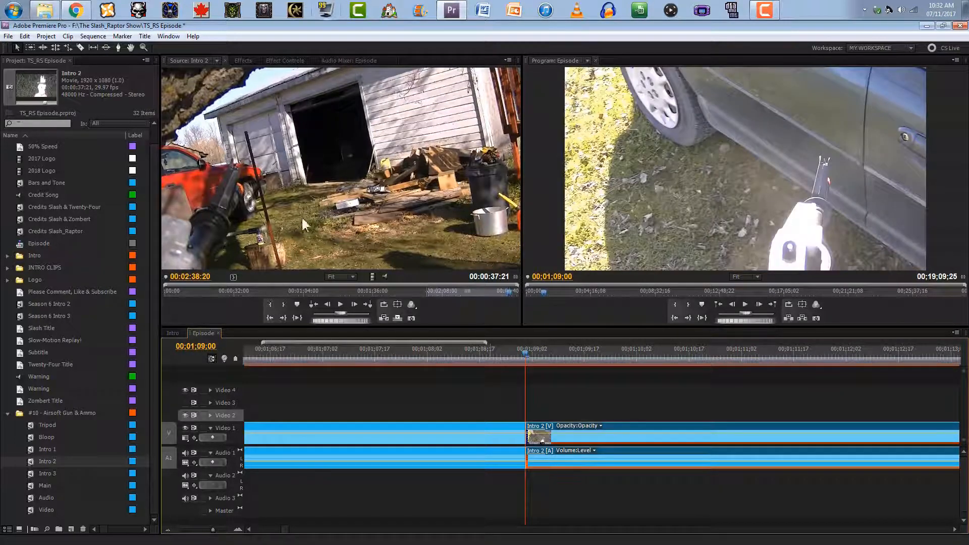
# Show the available audio crossfade transitions in the effects library
pyautogui.click(241, 61)
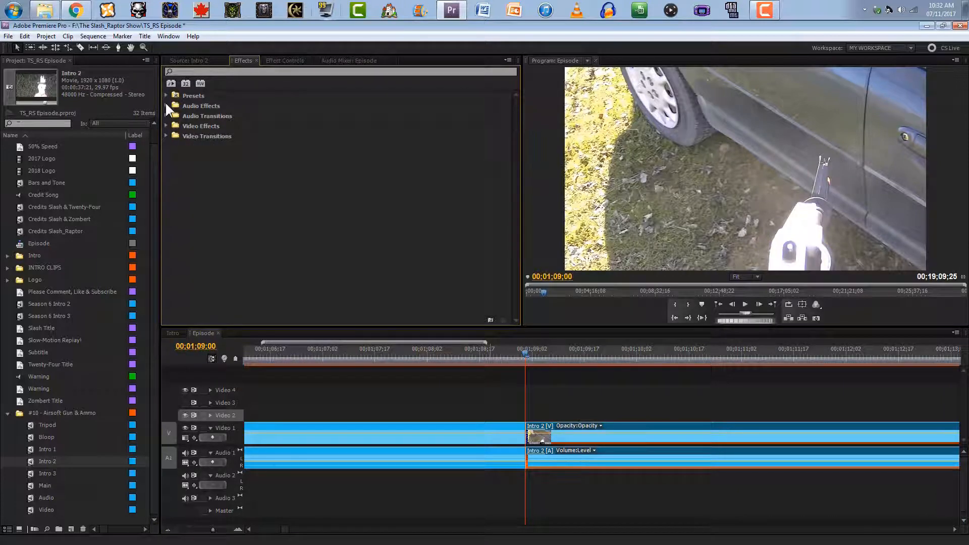
pyautogui.click(166, 115)
pyautogui.click(172, 126)
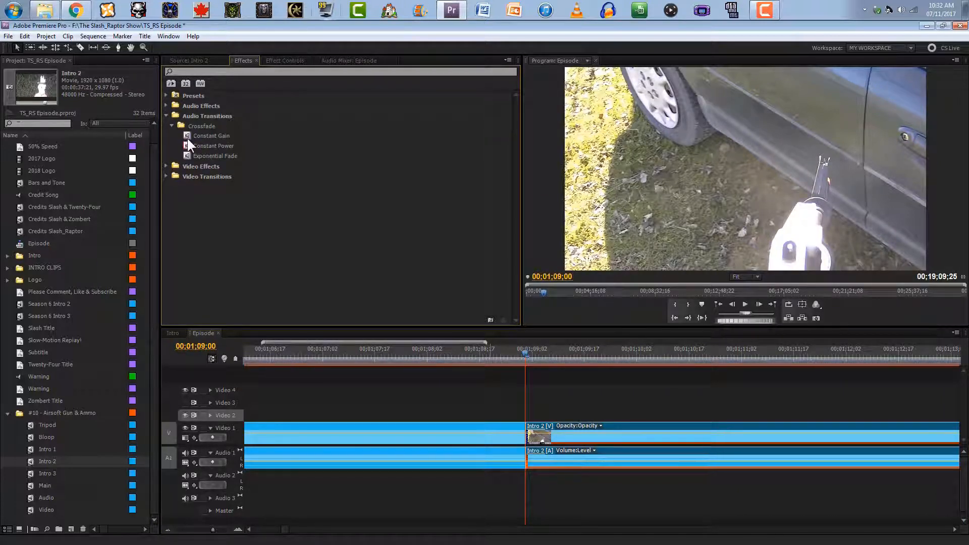
# Try the Constant Power crossfade on the start of Intro 2's audio and on the end of Intro 1's audio, undoing each
pyautogui.moveTo(186, 143); pyautogui.dragTo(531, 465)
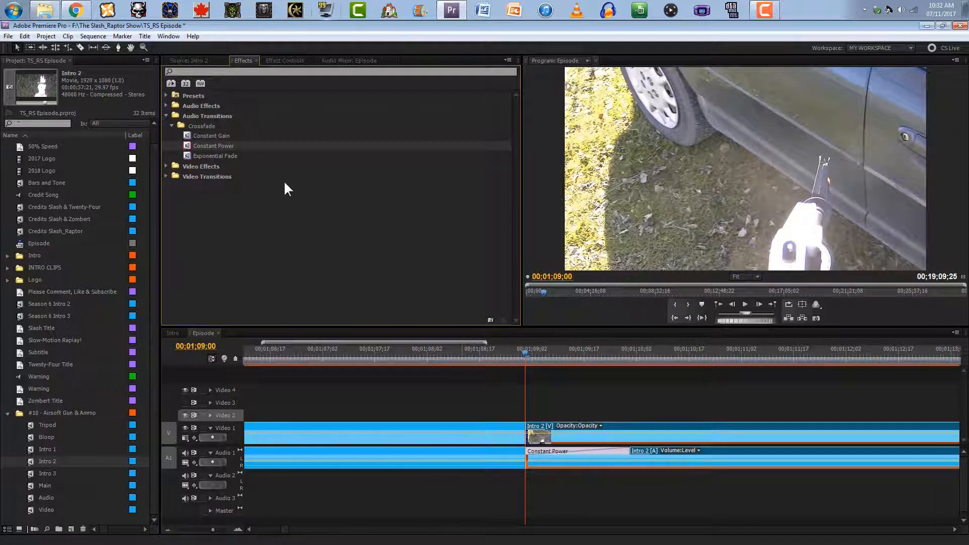
pyautogui.hotkey('ctrl', 'z')
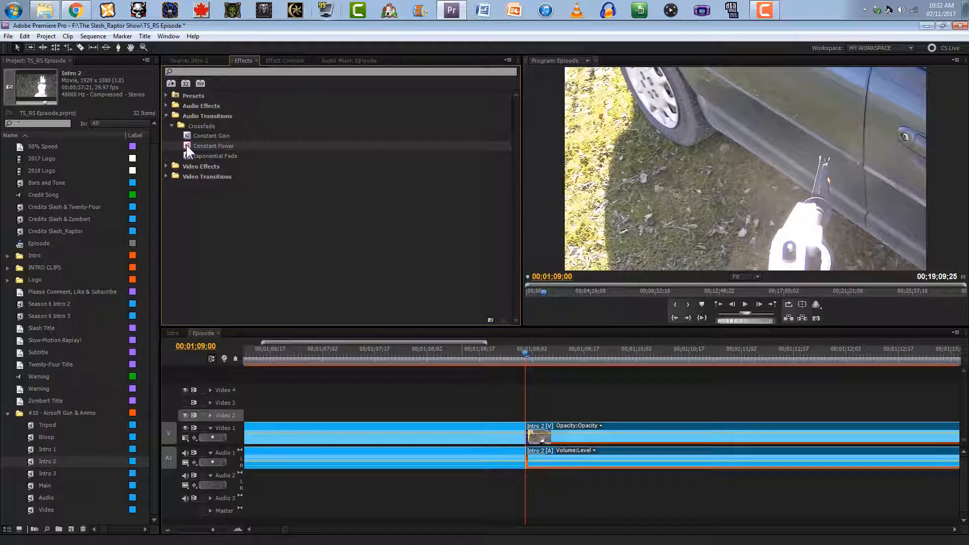
pyautogui.moveTo(470, 356); pyautogui.dragTo(530, 461)
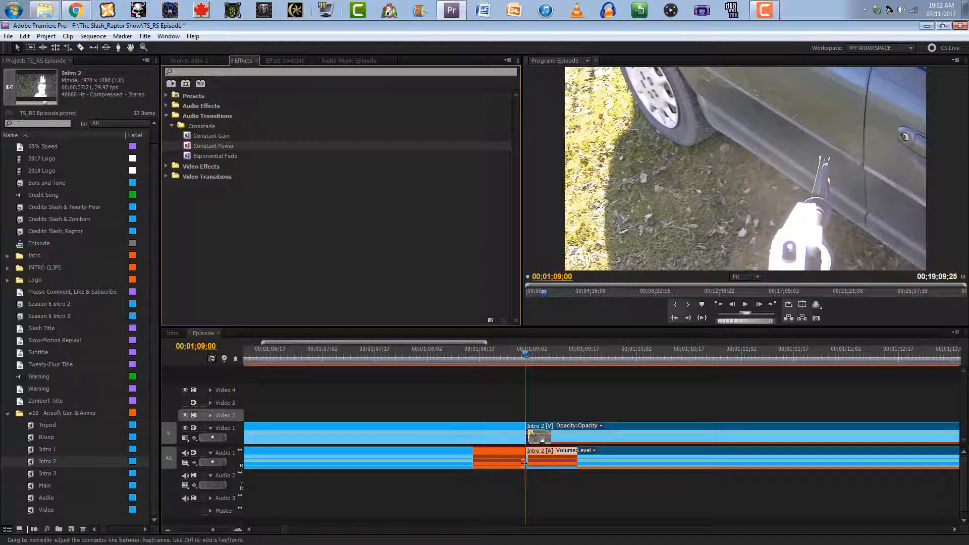
pyautogui.moveTo(567, 391); pyautogui.dragTo(518, 462)
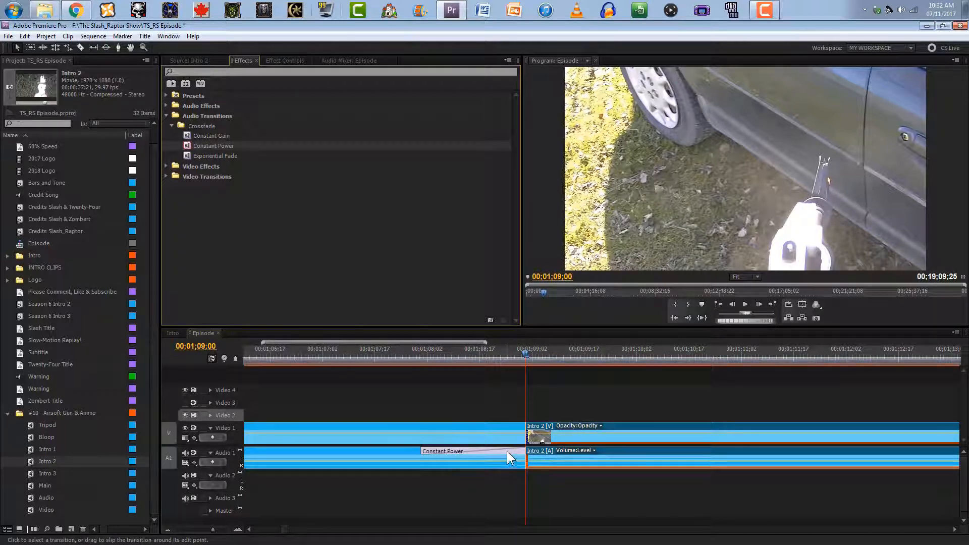
pyautogui.hotkey('ctrl', 'z')
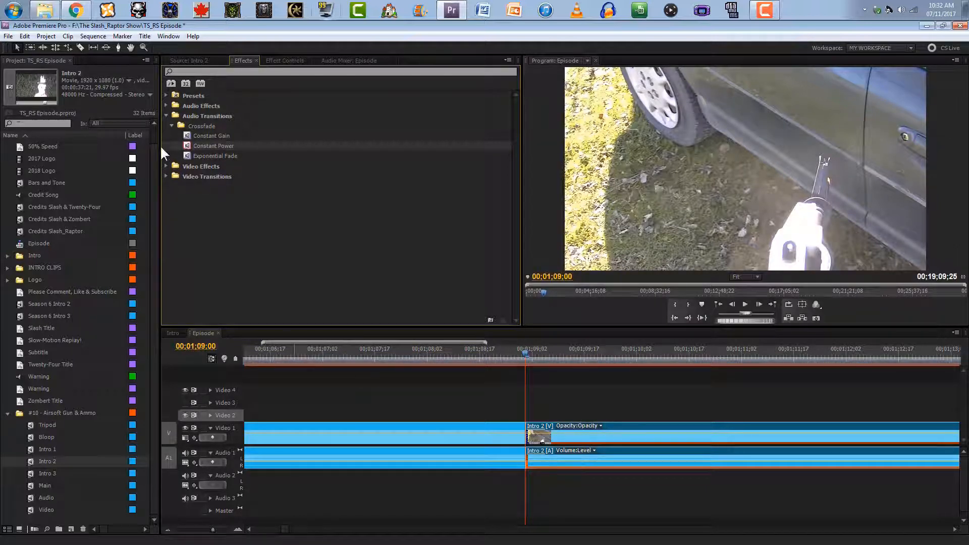
# Apply the Constant Power crossfade to the start of Intro 2's audio and play the sequence across the cut into Intro 2
pyautogui.moveTo(483, 372); pyautogui.dragTo(534, 461)
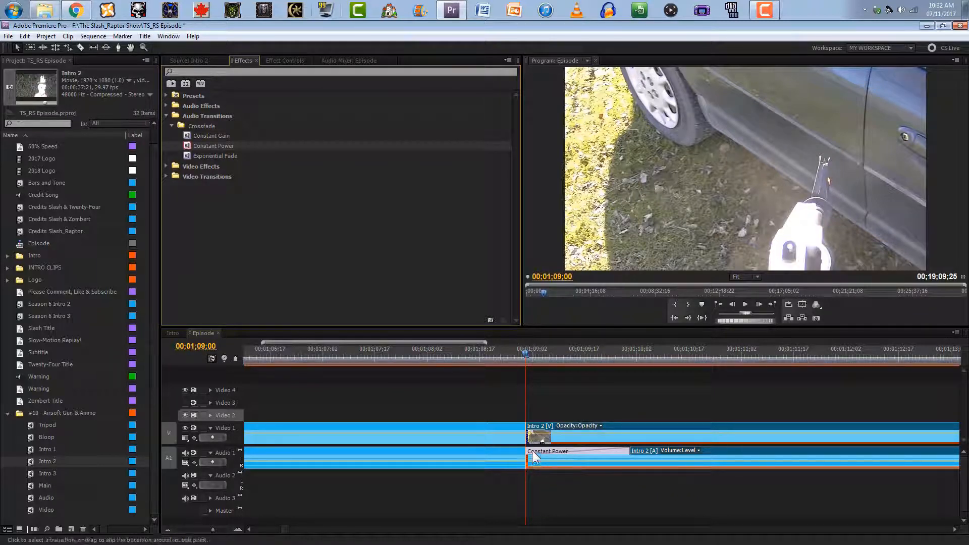
pyautogui.click(508, 360)
pyautogui.press('space')
pyautogui.moveTo(507, 359); pyautogui.dragTo(486, 359)
pyautogui.press('space')
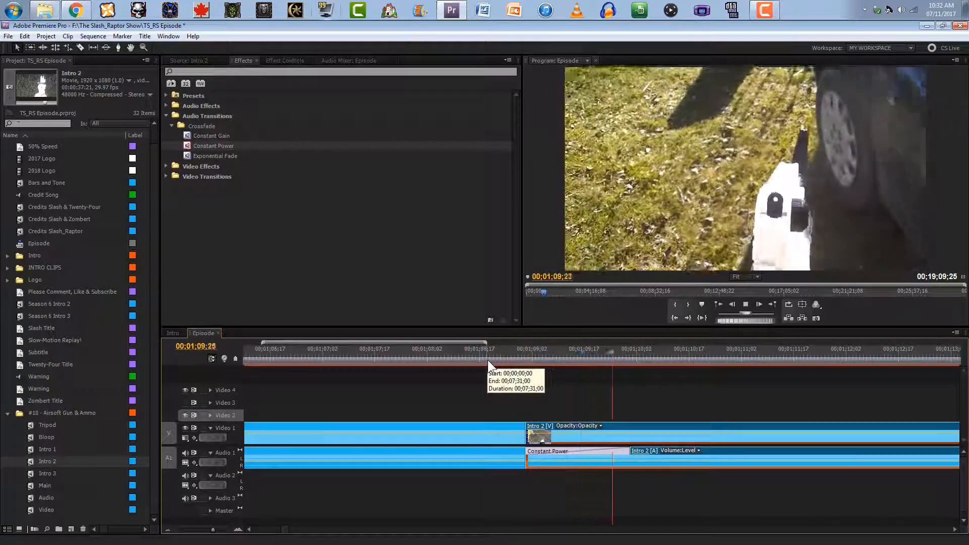
pyautogui.click(168, 529)
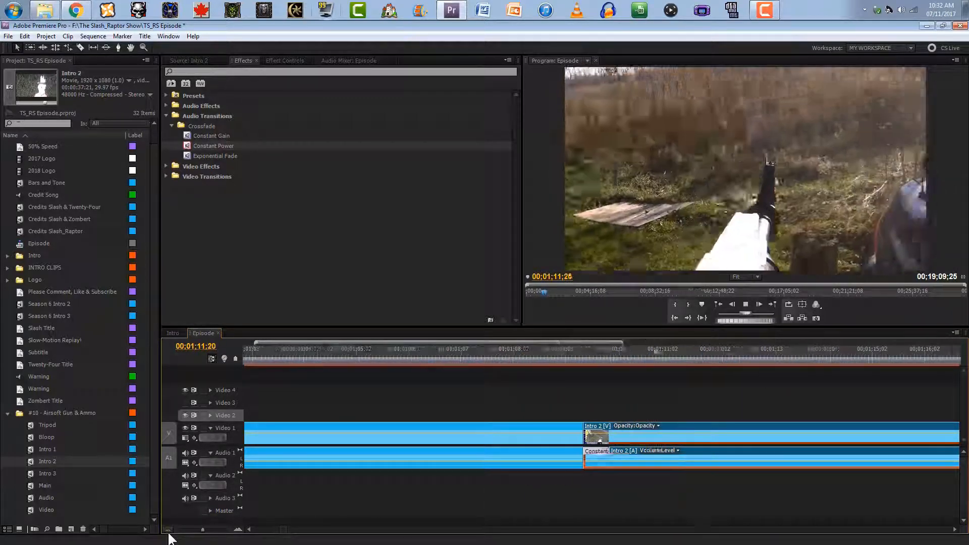
pyautogui.click(168, 529)
pyautogui.click(168, 529)
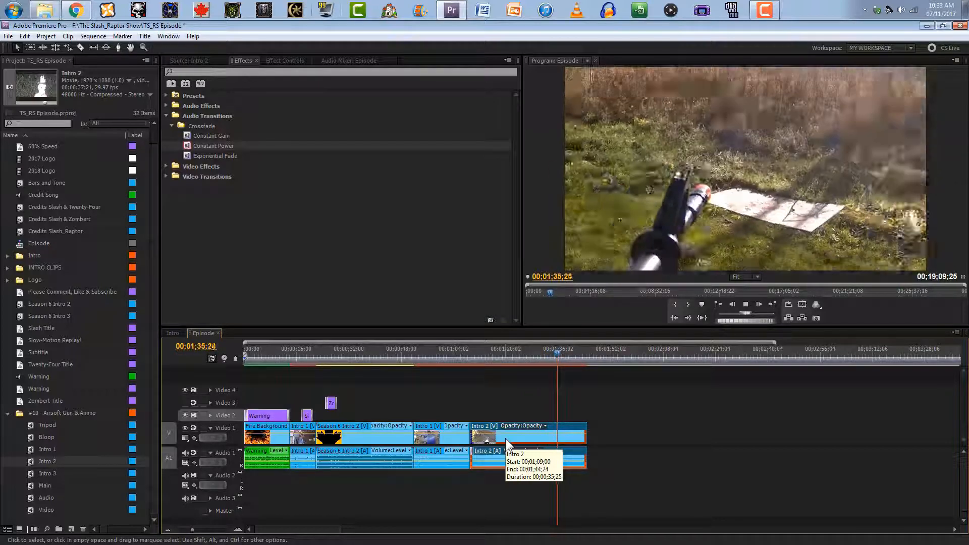
pyautogui.press('space')
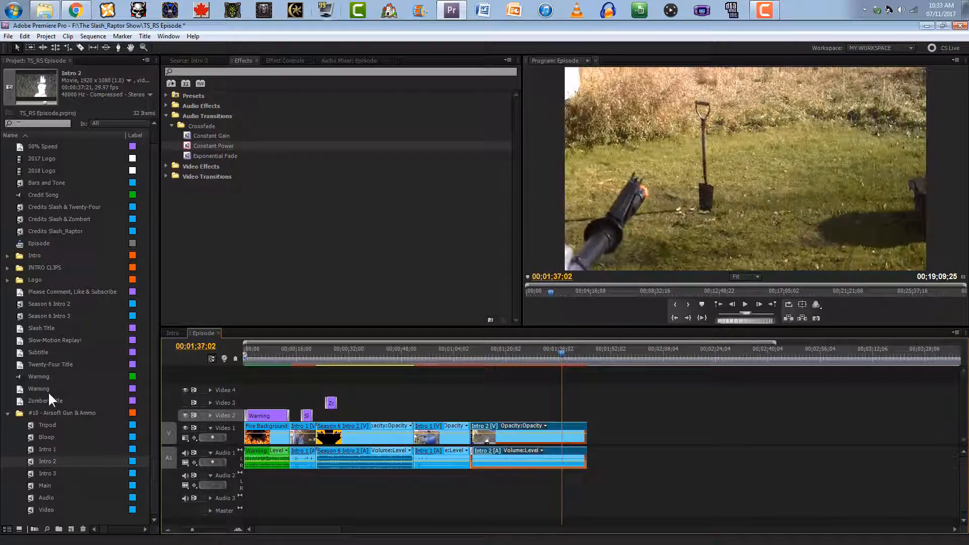
# Set Intro 3's In point at 00;00;06;00 in the source viewer and place the clip directly after Intro 2 in the sequence
pyautogui.click(36, 474)
pyautogui.doubleClick(32, 474)
pyautogui.press('space')
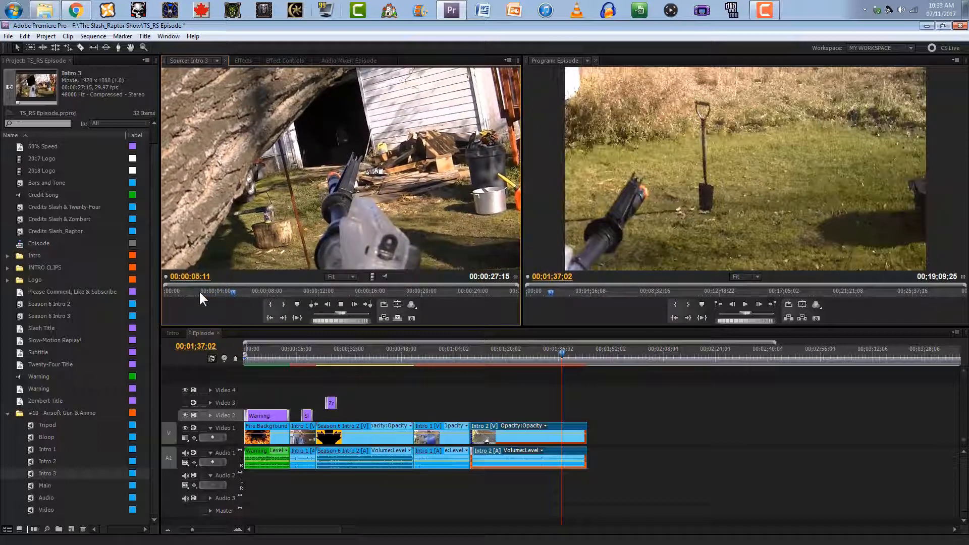
pyautogui.press('space')
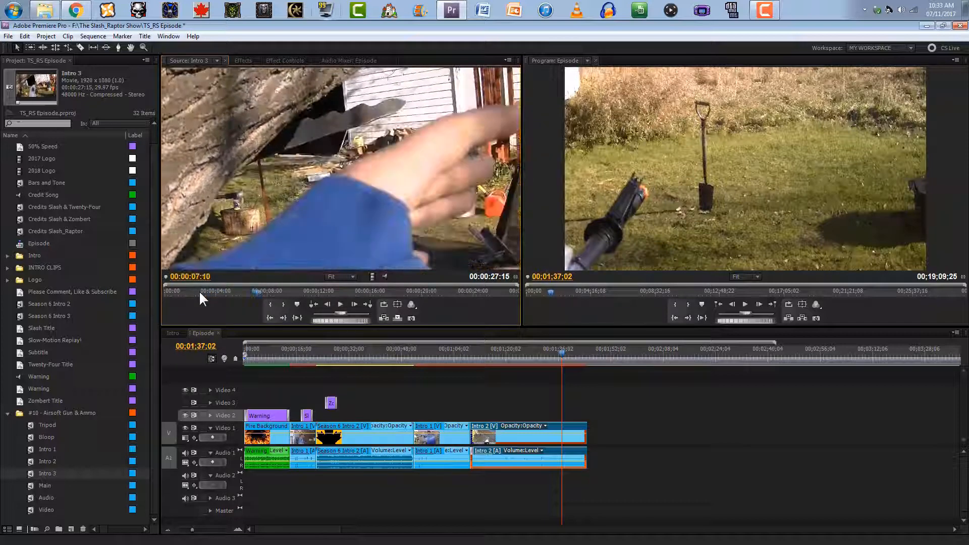
pyautogui.press('Left')
pyautogui.press('Left')
pyautogui.press('Left')
pyautogui.press('Left')
pyautogui.press('Left')
pyautogui.press('Left')
pyautogui.press('Left')
pyautogui.press('Left')
pyautogui.press('Left')
pyautogui.press('Left')
pyautogui.press('Left')
pyautogui.press('Left')
pyautogui.press('Left')
pyautogui.press('Left')
pyautogui.press('Left')
pyautogui.press('Left')
pyautogui.press('Left')
pyautogui.press('Left')
pyautogui.press('Left')
pyautogui.press('Left')
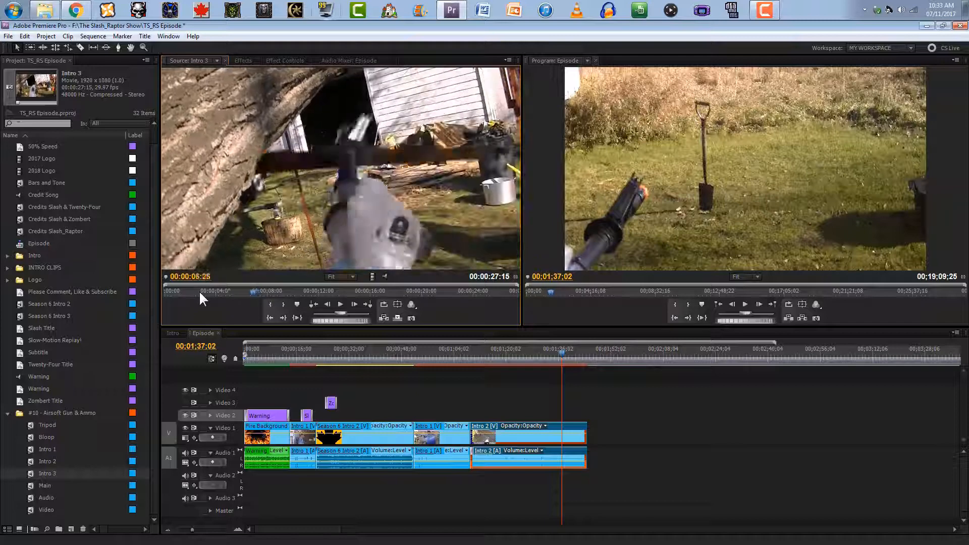
pyautogui.press('Left')
pyautogui.press('Left')
pyautogui.press('Left')
pyautogui.press('Left')
pyautogui.press('Left')
pyautogui.press('Left')
pyautogui.press('Left')
pyautogui.press('Left')
pyautogui.press('Left')
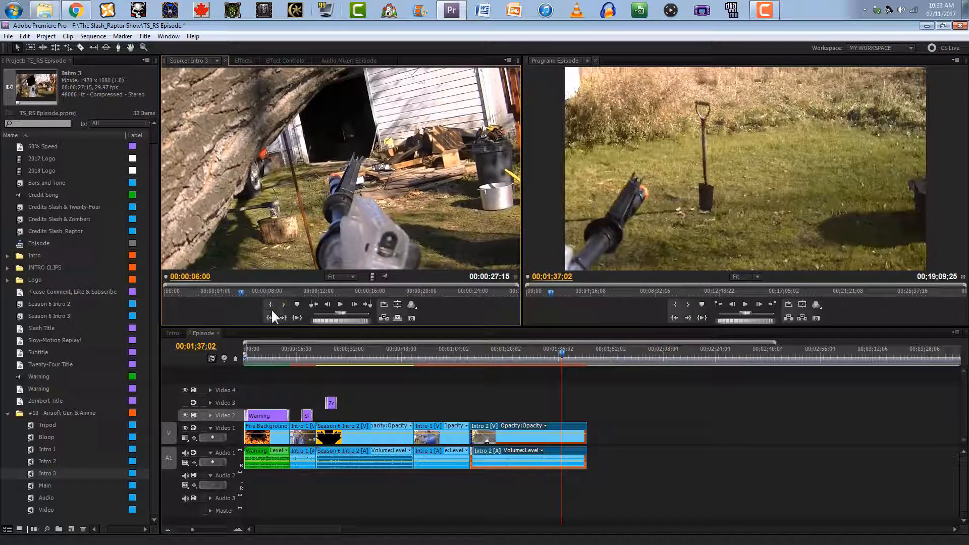
pyautogui.press('i')
pyautogui.moveTo(376, 248); pyautogui.dragTo(589, 439)
# Step through the frames around the cut and move Intro 3 over Intro 2's end to start at 00;01;42;15
pyautogui.click(586, 356)
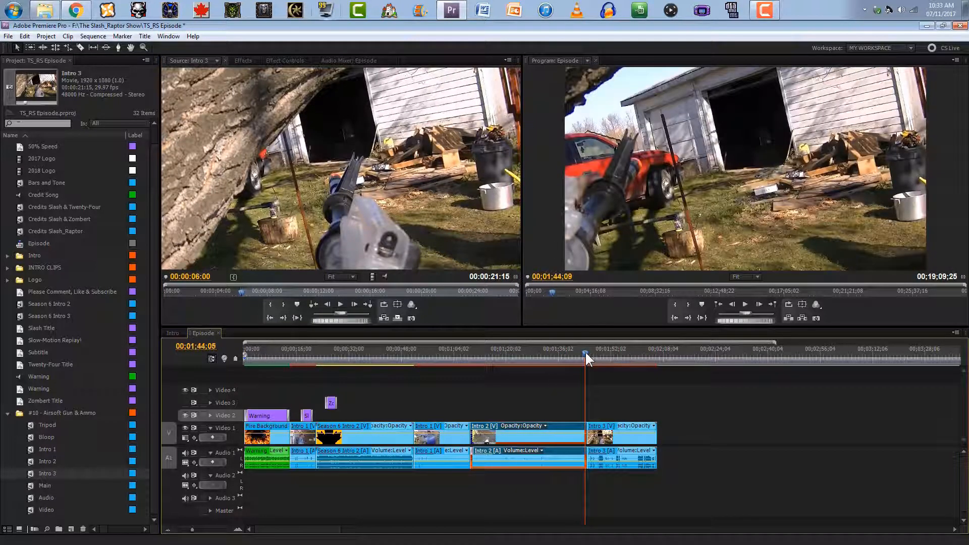
pyautogui.press('Right')
pyautogui.press('Right')
pyautogui.press('Right')
pyautogui.press('Right')
pyautogui.press('Right')
pyautogui.press('Right')
pyautogui.press('Right')
pyautogui.press('Right')
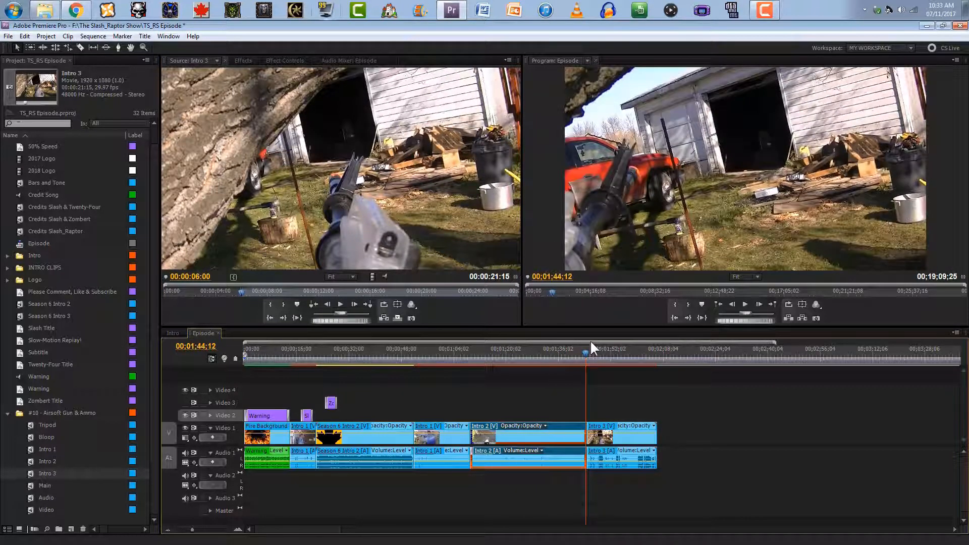
pyautogui.press('Left')
pyautogui.press('Left')
pyautogui.press('Left')
pyautogui.press('Left')
pyautogui.press('Left')
pyautogui.press('Left')
pyautogui.press('Left')
pyautogui.press('Left')
pyautogui.press('Left')
pyautogui.press('Left')
pyautogui.press('Left')
pyautogui.press('Left')
pyautogui.press('Left')
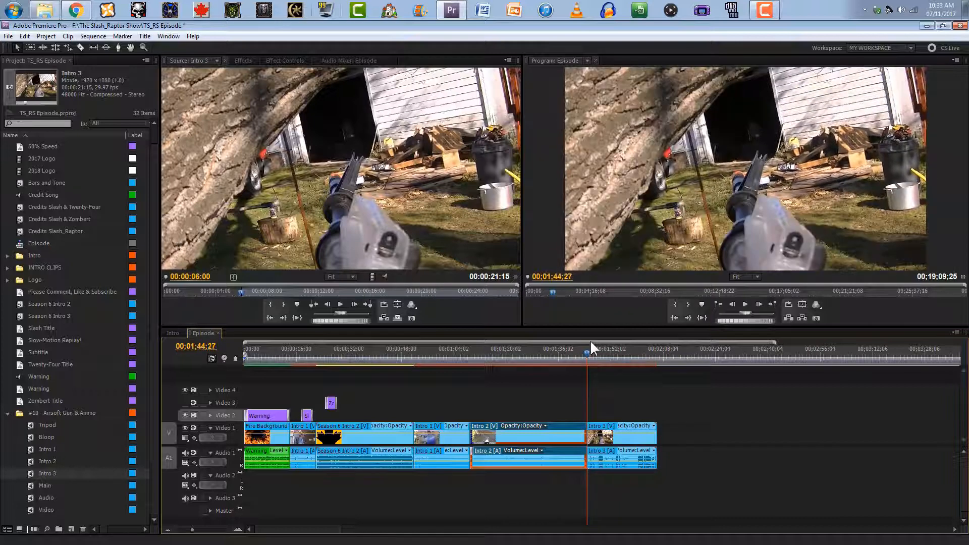
pyautogui.press('Left')
pyautogui.press('Left')
pyautogui.press('Left')
pyautogui.press('Left')
pyautogui.press('Left')
pyautogui.press('Left')
pyautogui.press('Left')
pyautogui.press('Left')
pyautogui.press('Left')
pyautogui.press('Left')
pyautogui.press('Left')
pyautogui.press('Left')
pyautogui.press('Left')
pyautogui.press('Left')
pyautogui.press('Left')
pyautogui.press('Left')
pyautogui.press('Left')
pyautogui.press('Left')
pyautogui.press('Left')
pyautogui.press('Left')
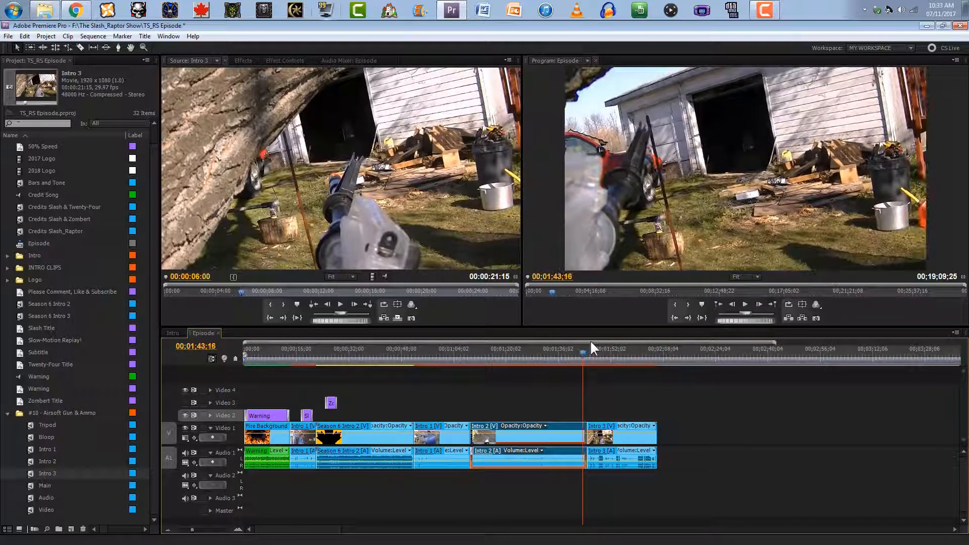
pyautogui.moveTo(602, 439); pyautogui.dragTo(595, 438)
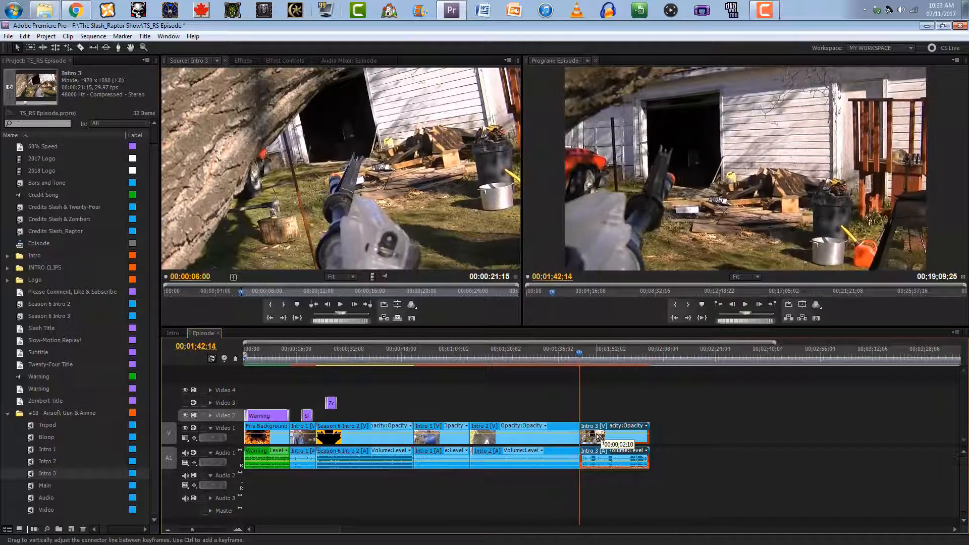
# Play across the new cut and move Intro 3 further back over Intro 2 to start at 00;01;40;27
pyautogui.press('Left')
pyautogui.press('Left')
pyautogui.press('Left')
pyautogui.press('Left')
pyautogui.press('Left')
pyautogui.press('Left')
pyautogui.press('Left')
pyautogui.press('Left')
pyautogui.press('Left')
pyautogui.press('Left')
pyautogui.press('Left')
pyautogui.press('Left')
pyautogui.press('Left')
pyautogui.press('Left')
pyautogui.press('Left')
pyautogui.press('Left')
pyautogui.press('Left')
pyautogui.press('Left')
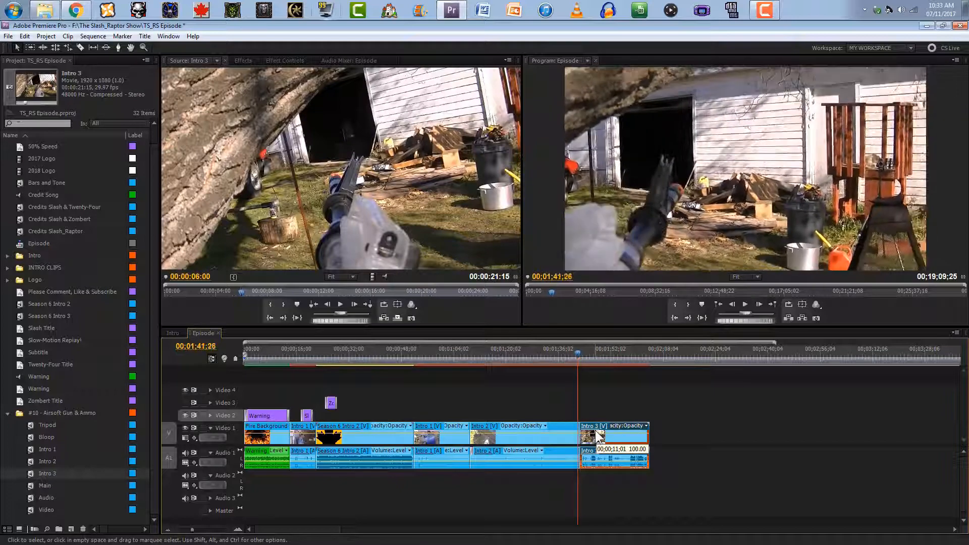
pyautogui.press('space')
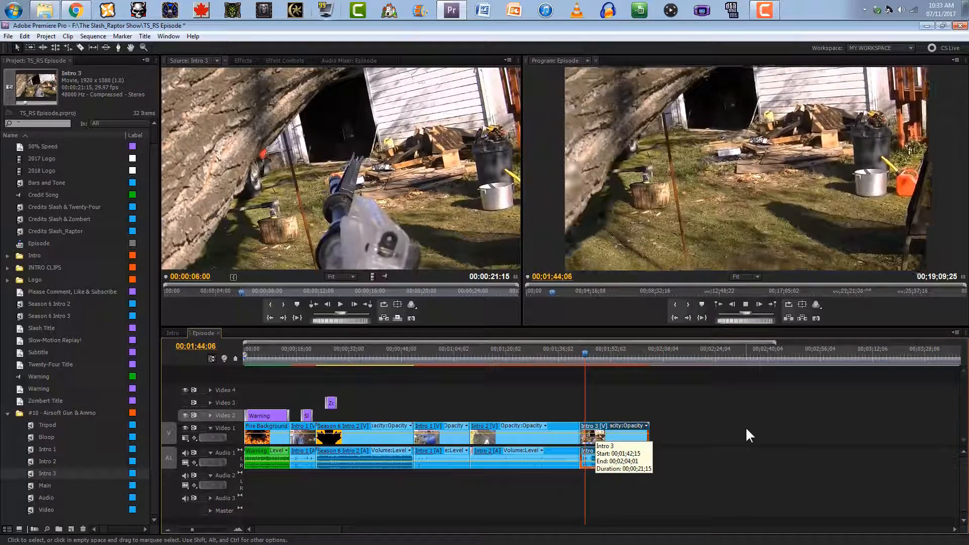
pyautogui.moveTo(583, 353); pyautogui.dragTo(574, 353)
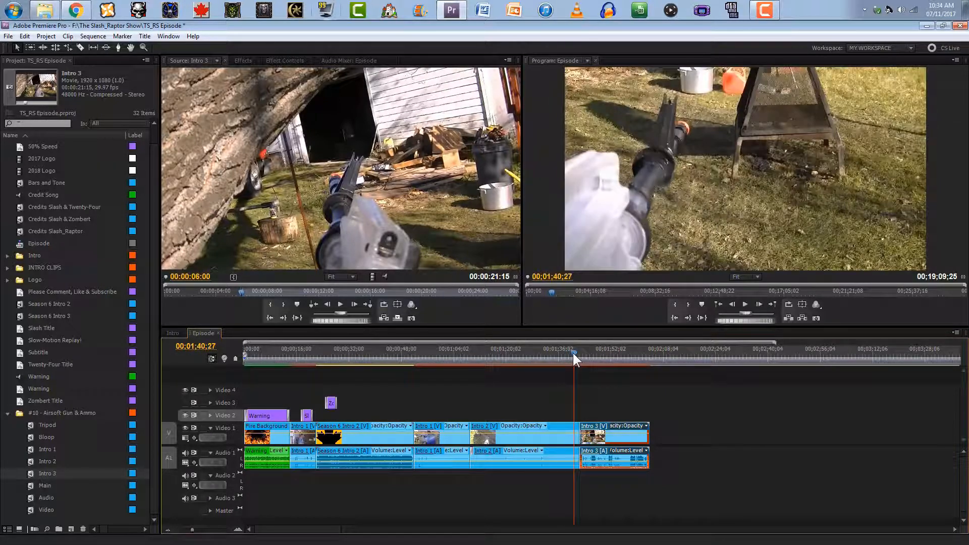
pyautogui.moveTo(597, 437); pyautogui.dragTo(591, 443)
# Play through Intro 3, trim its end to just before 00;02;01;23, and review the clip's first half
pyautogui.click(563, 345)
pyautogui.press('space')
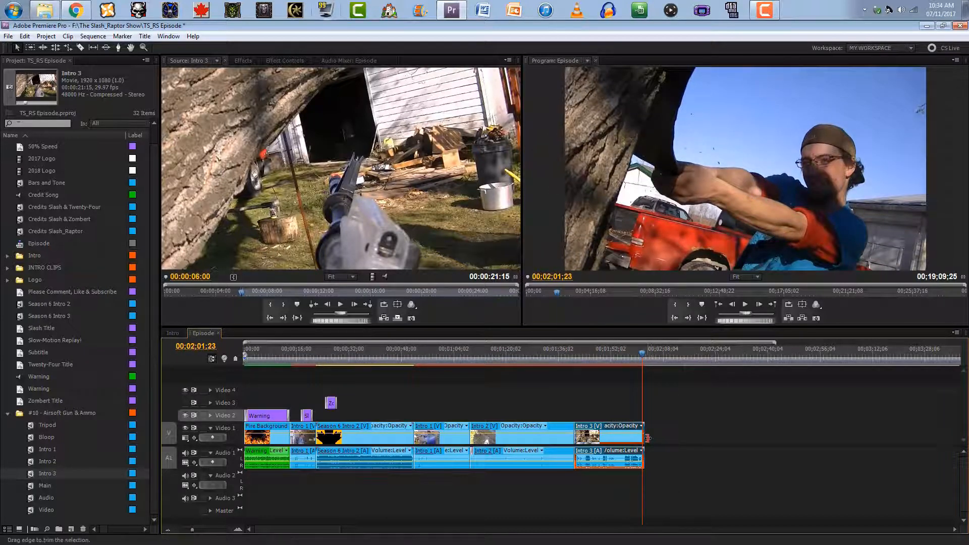
pyautogui.moveTo(643, 438); pyautogui.dragTo(641, 438)
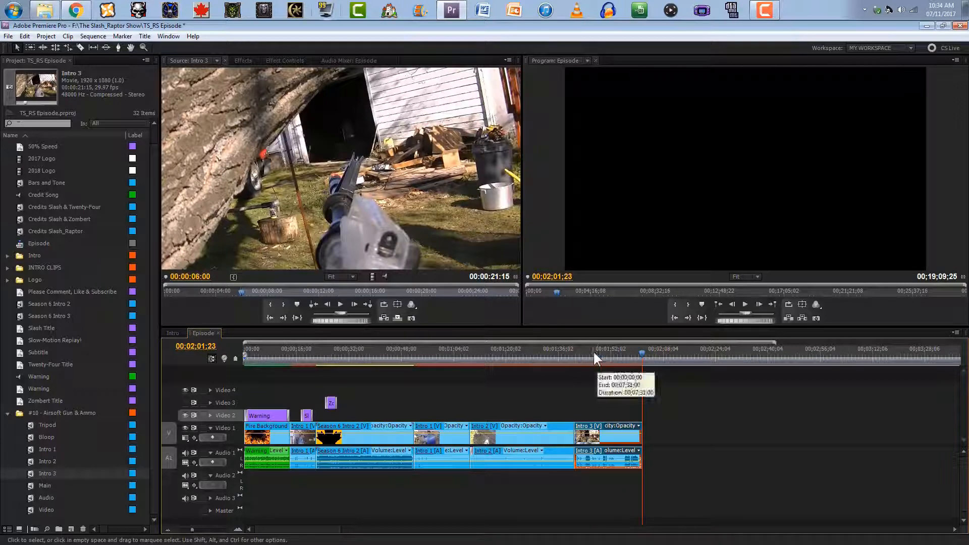
pyautogui.click(574, 352)
pyautogui.moveTo(574, 353); pyautogui.dragTo(612, 350)
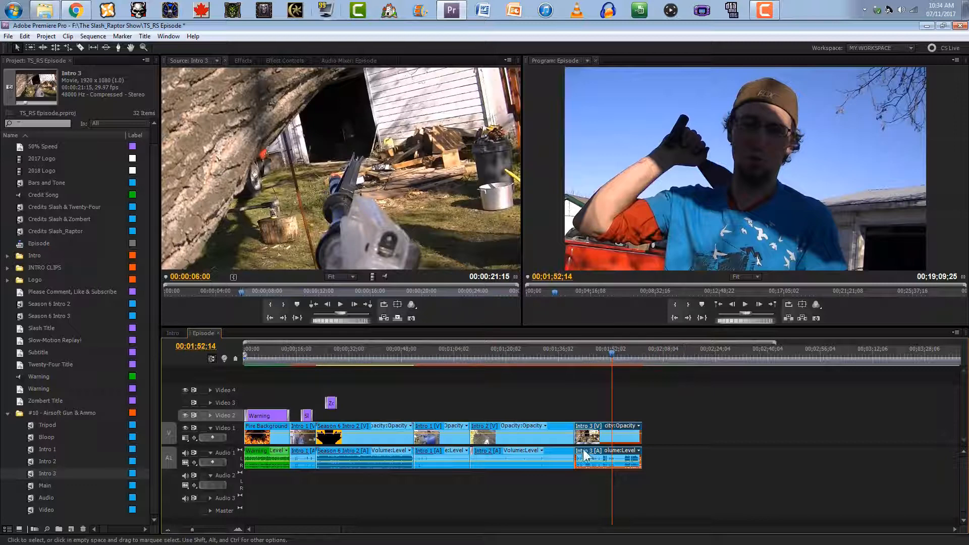
# Delete Intro 2 and arrange both Intro 1 parts, Intro 3 and Season 6 Intro 2 in that order without gaps after the Fire Background
pyautogui.click(548, 446)
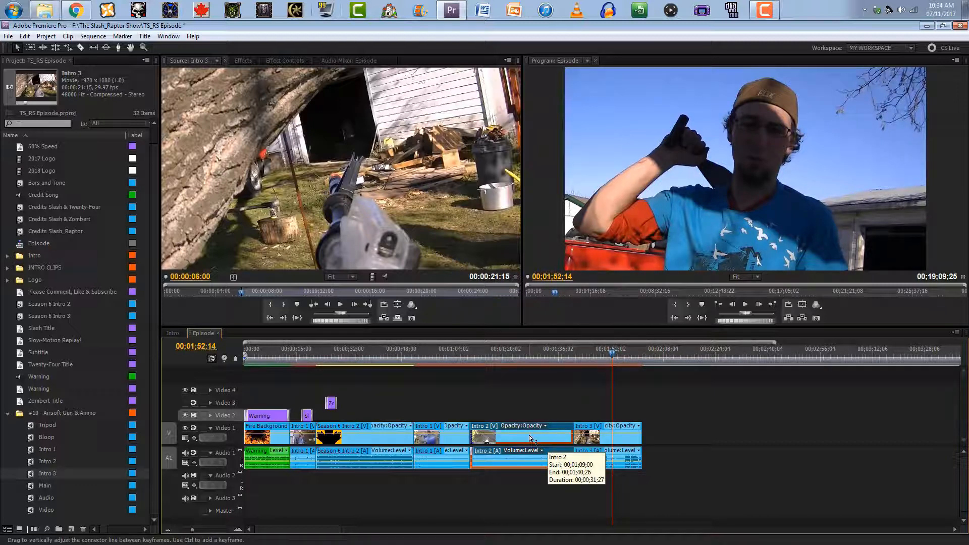
pyautogui.press('Delete')
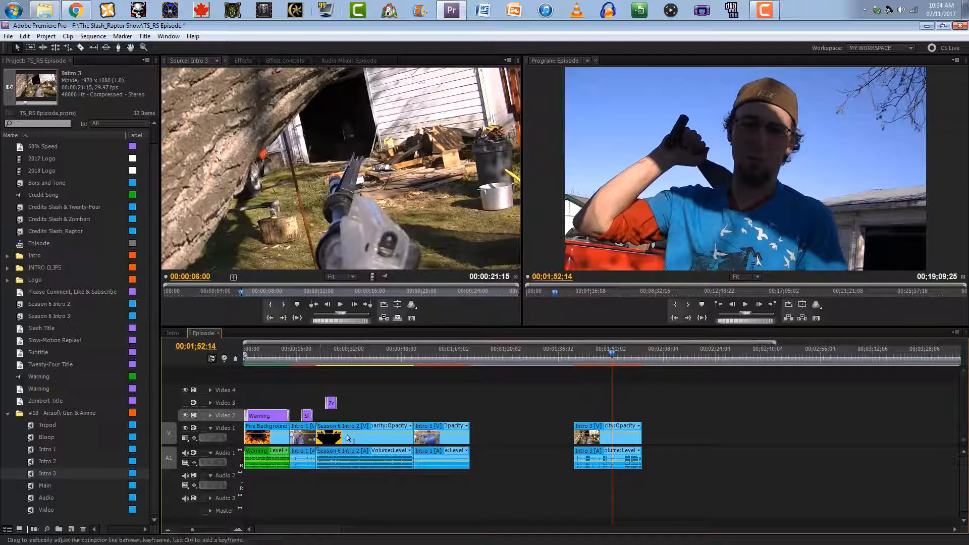
pyautogui.moveTo(305, 446); pyautogui.dragTo(502, 446)
pyautogui.moveTo(612, 444); pyautogui.dragTo(592, 444)
pyautogui.moveTo(380, 438); pyautogui.dragTo(688, 457)
pyautogui.moveTo(457, 397); pyautogui.dragTo(677, 472)
pyautogui.moveTo(486, 453); pyautogui.dragTo(306, 453)
# Play the rearranged sequence from 00;00;11;12 in the Warning into the first part of Intro 3
pyautogui.moveTo(292, 355); pyautogui.dragTo(282, 372)
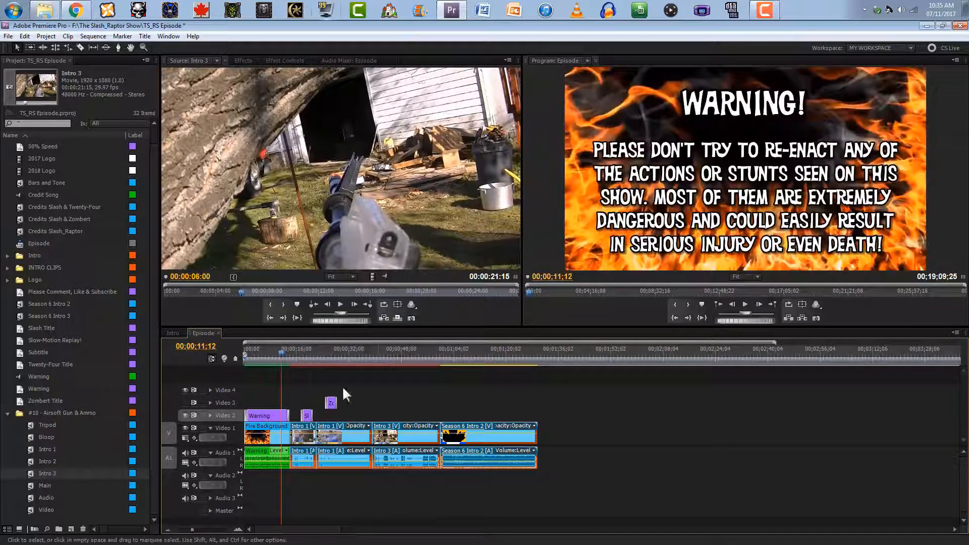
pyautogui.click(474, 401)
pyautogui.press('space')
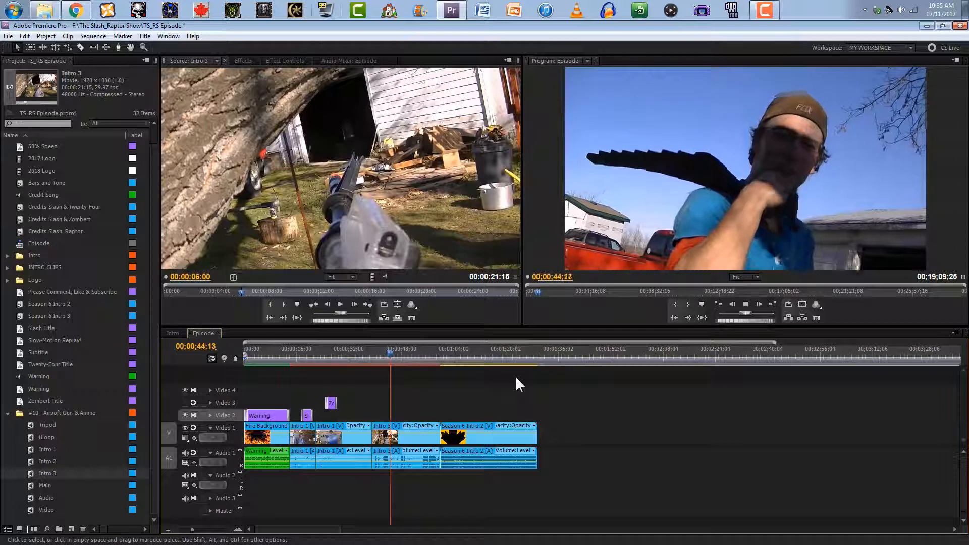
pyautogui.press('space')
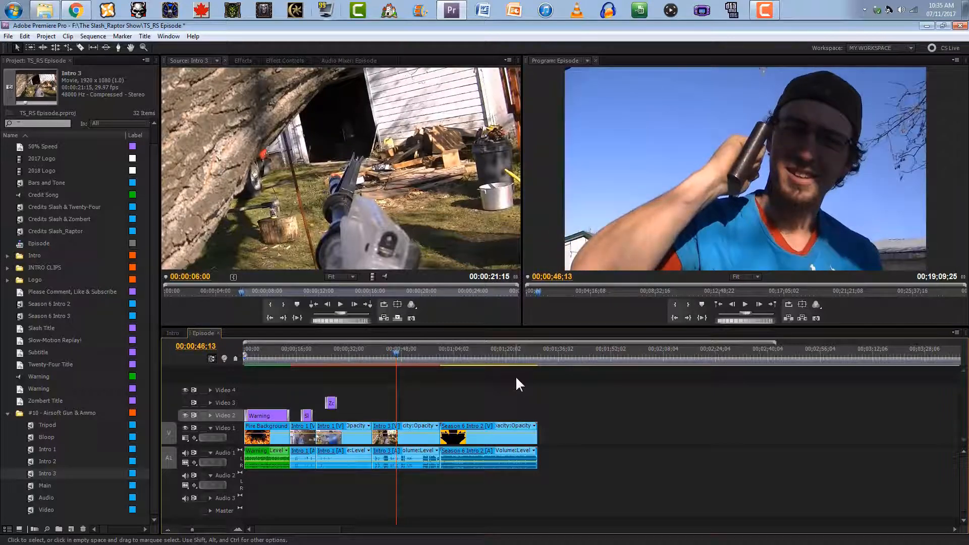
# Move the Zombert title to Video 2 over the early part of Intro 3 and turn Video 3's visibility on
pyautogui.click(383, 356)
pyautogui.moveTo(382, 353); pyautogui.dragTo(371, 349)
pyautogui.press('space')
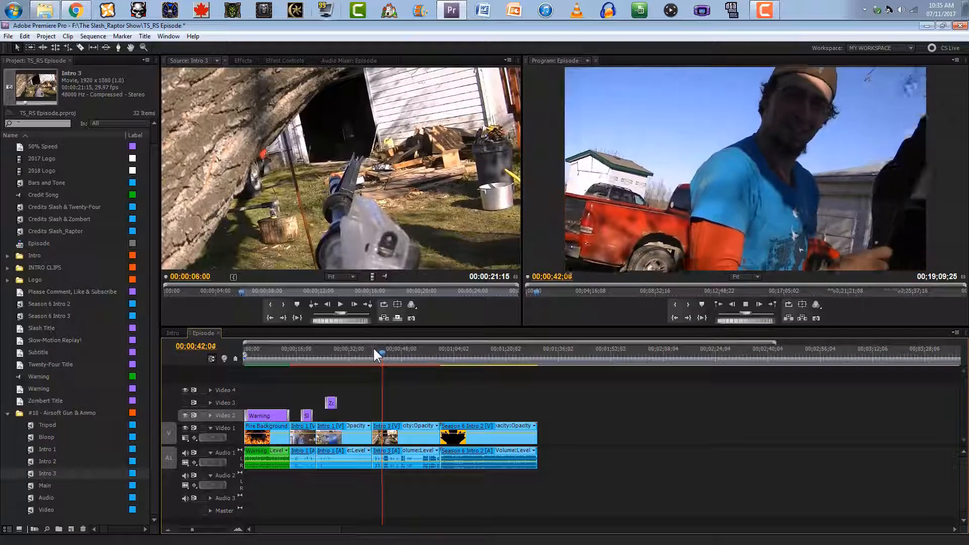
pyautogui.moveTo(331, 402); pyautogui.dragTo(389, 415)
pyautogui.click(184, 403)
# Play the opening to its end, replay it from the end of the Warning to the Zombert title, and return to 00;00;37;28
pyautogui.press('space')
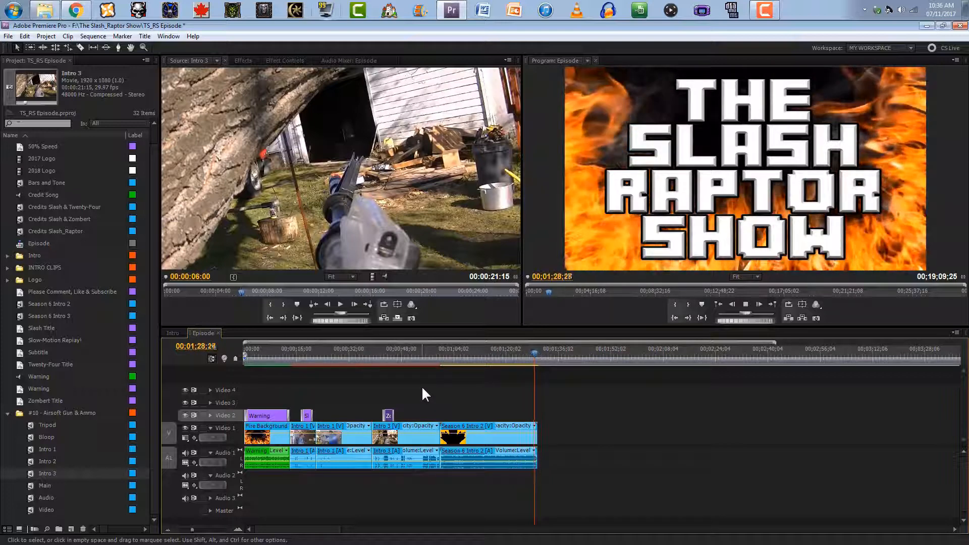
pyautogui.moveTo(397, 356); pyautogui.dragTo(289, 337)
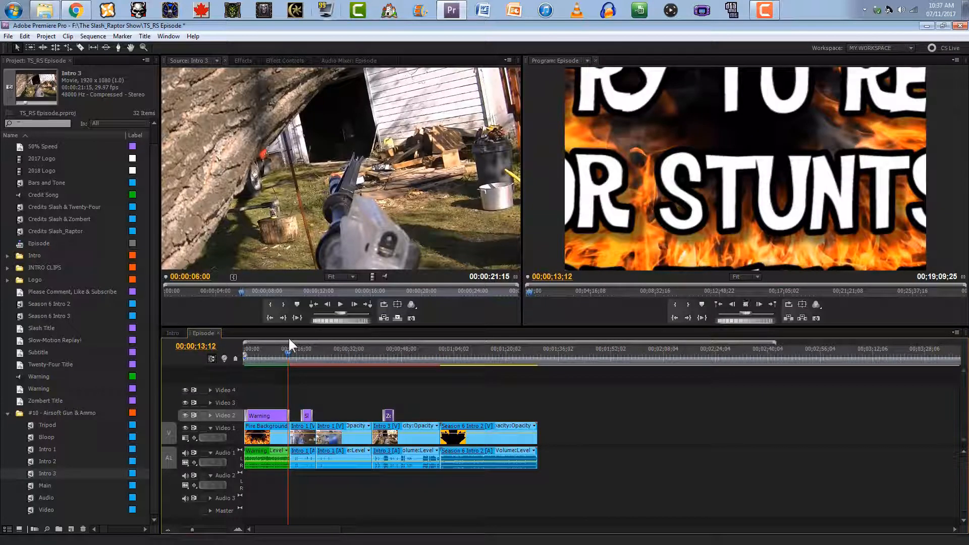
pyautogui.press('space')
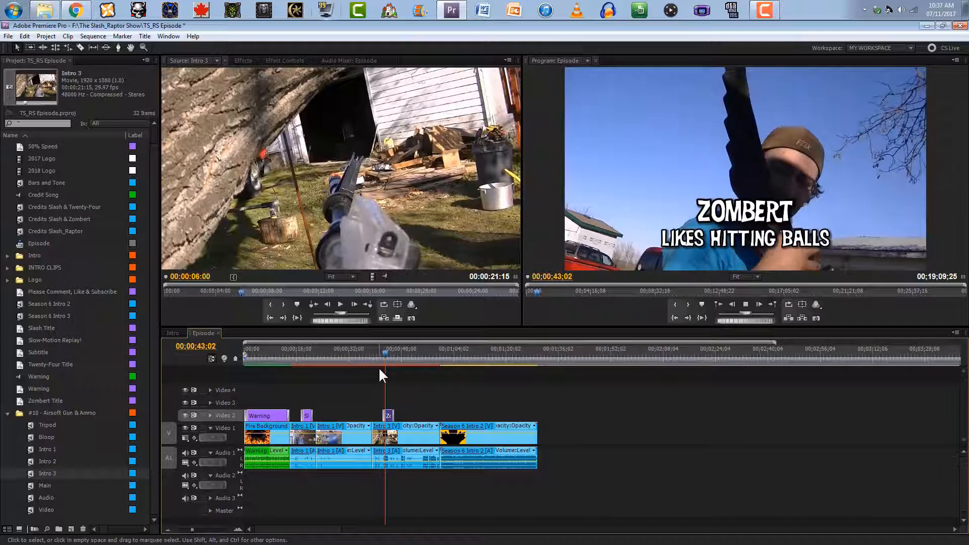
pyautogui.press('space')
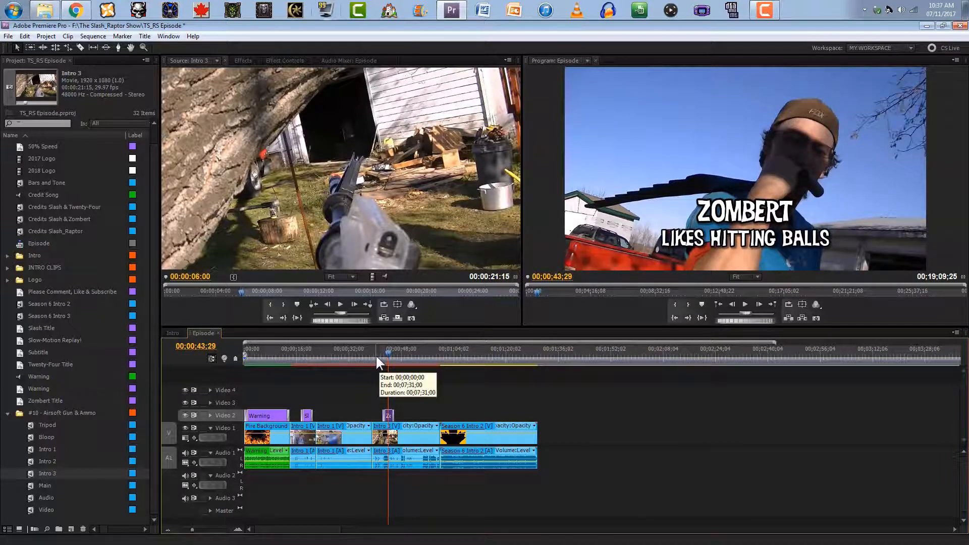
pyautogui.click(364, 352)
pyautogui.moveTo(366, 353); pyautogui.dragTo(368, 350)
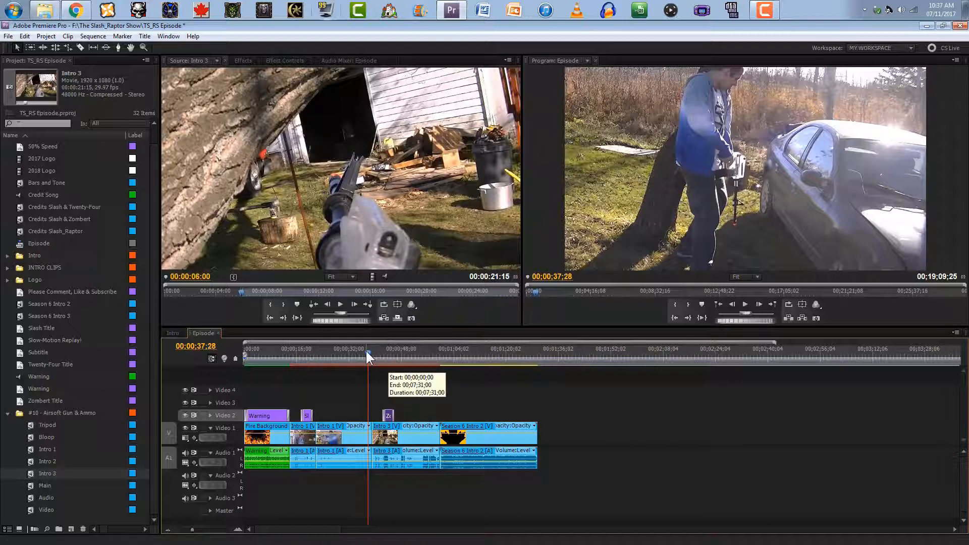
# Open the Slash Title clip for editing and replace its second line FNG with RENT-A-COP
pyautogui.moveTo(367, 356); pyautogui.dragTo(306, 359)
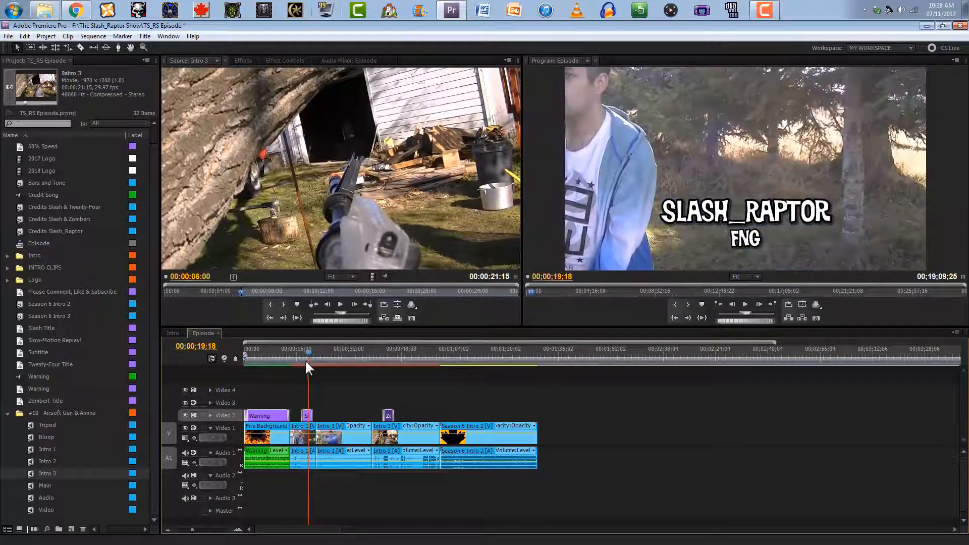
pyautogui.doubleClick(306, 416)
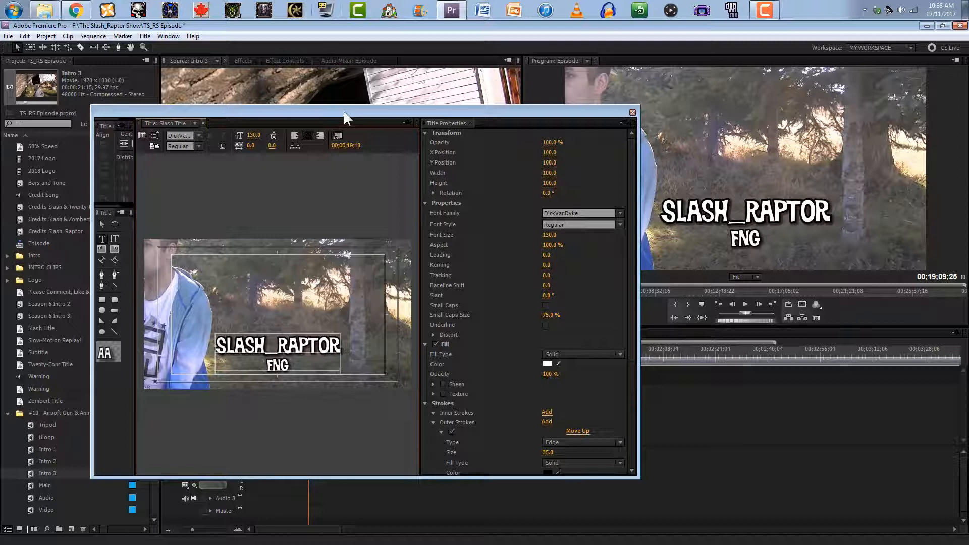
pyautogui.write('RE')
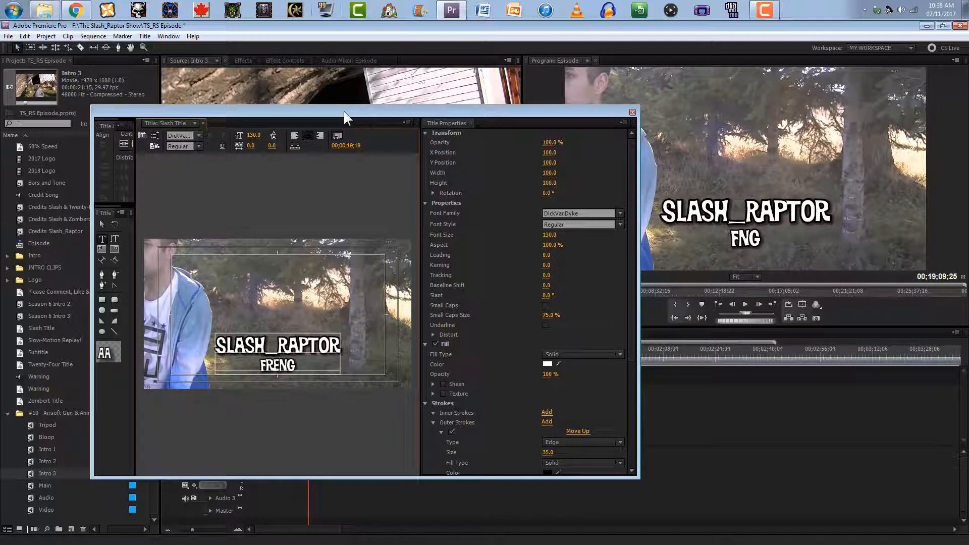
pyautogui.write('NT A N')
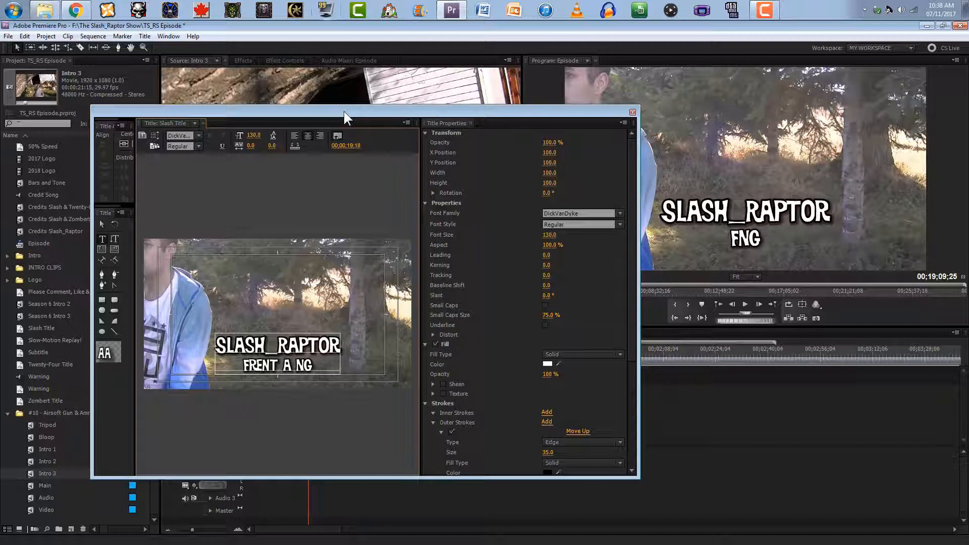
pyautogui.press('BackSpace')
pyautogui.press('BackSpace')
pyautogui.press('BackSpace')
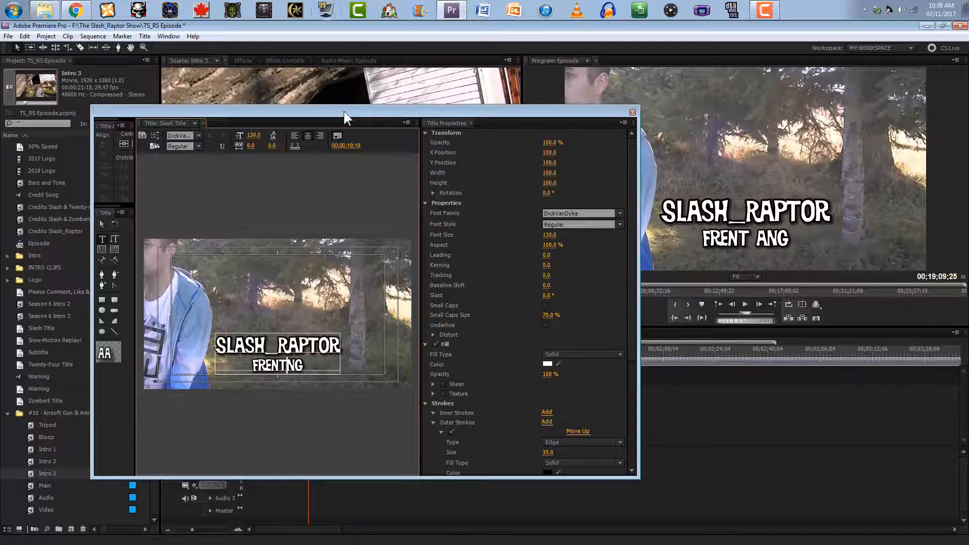
pyautogui.write('-A')
pyautogui.write('-COP')
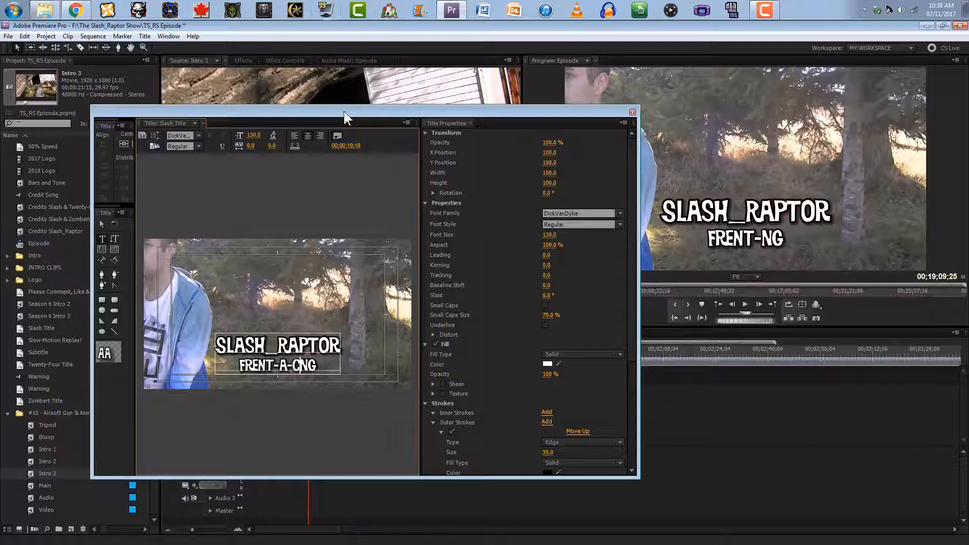
pyautogui.press('Delete')
pyautogui.press('Delete')
pyautogui.press('Left')
pyautogui.press('Left')
pyautogui.press('Left')
pyautogui.press('Left')
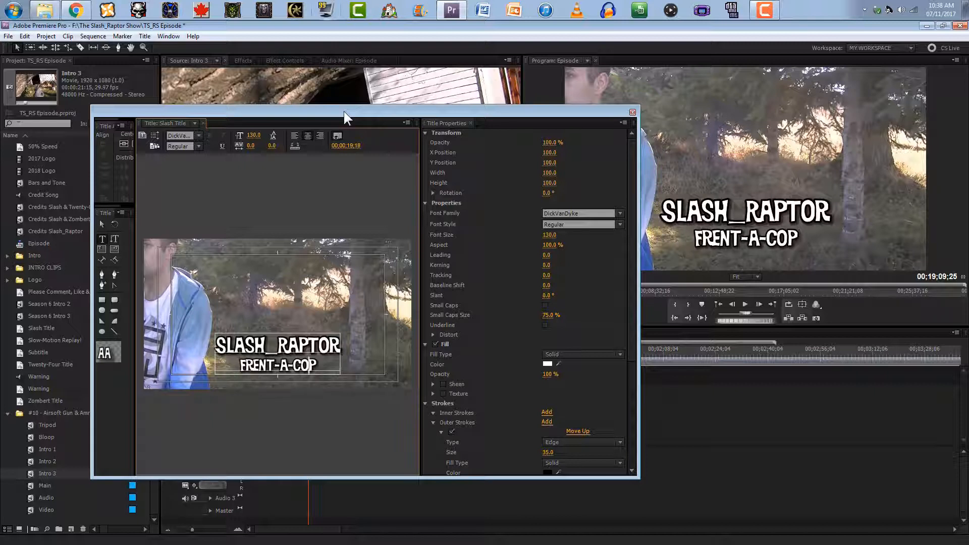
pyautogui.press('BackSpace')
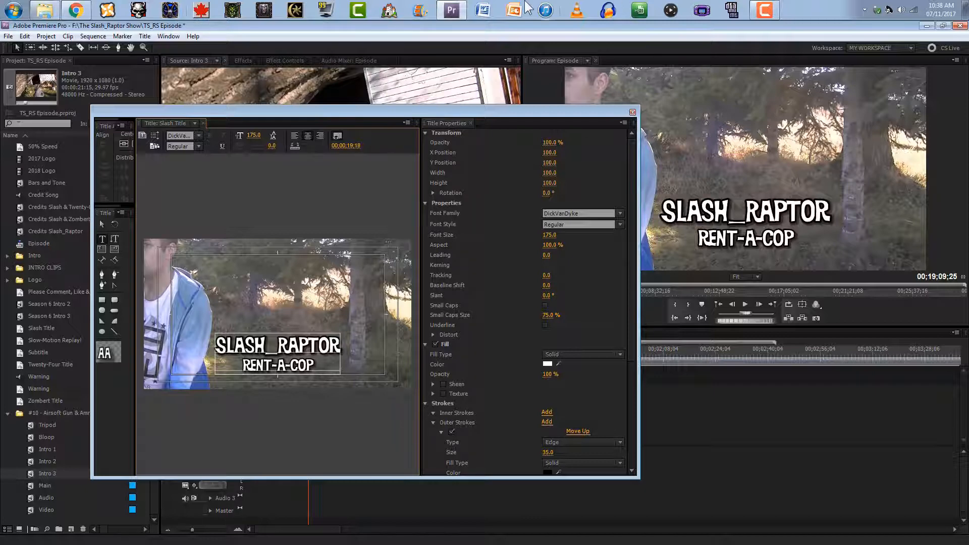
# Look up rent-a-cop in a blank Word document, discard that document, and close the Slash Title editor in Premiere Pro
pyautogui.click(483, 10)
pyautogui.write('rent-ac')
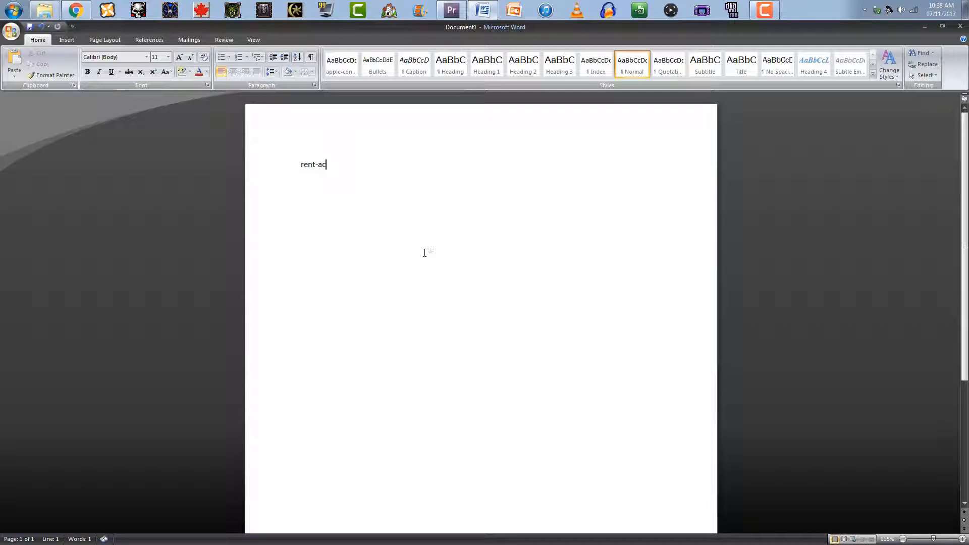
pyautogui.press('BackSpace')
pyautogui.rightClick(334, 165)
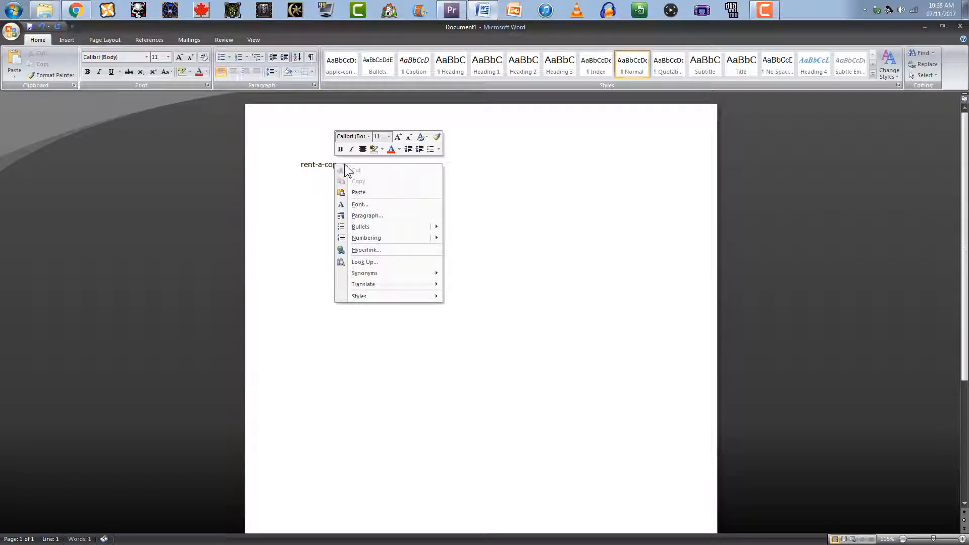
pyautogui.moveTo(361, 273)
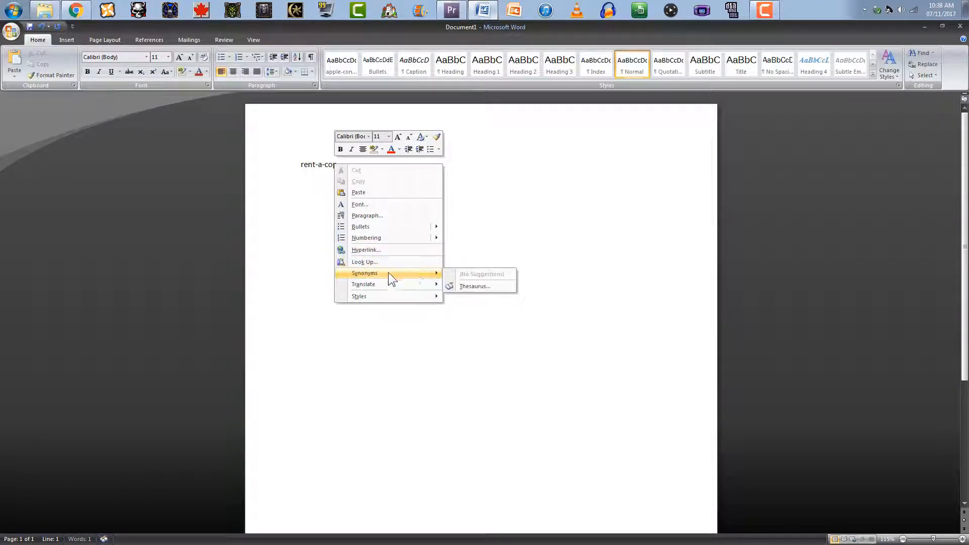
pyautogui.click(371, 261)
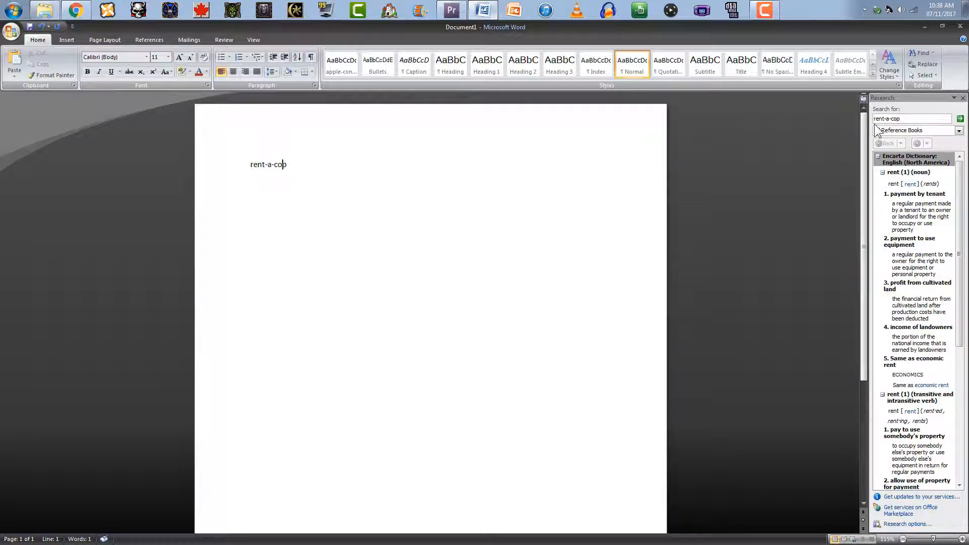
pyautogui.click(960, 26)
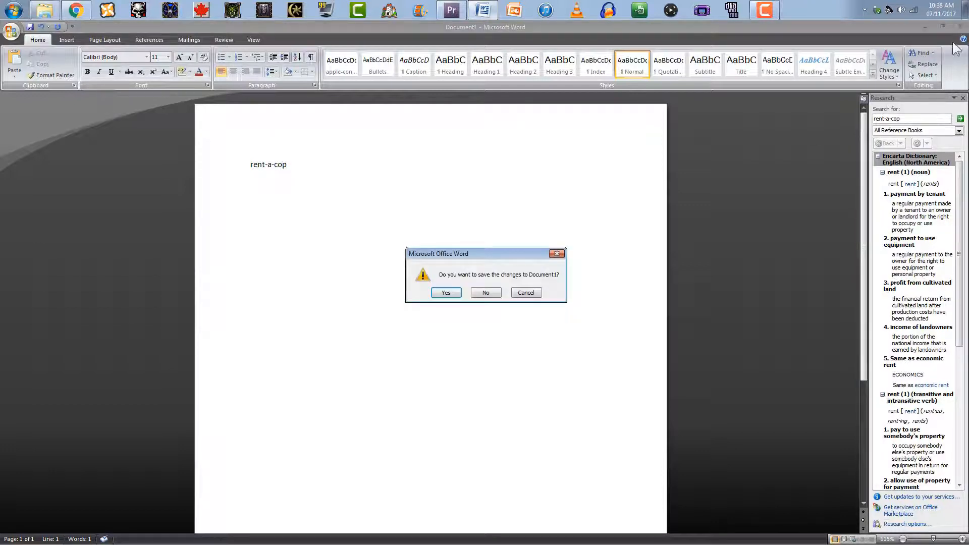
pyautogui.click(485, 292)
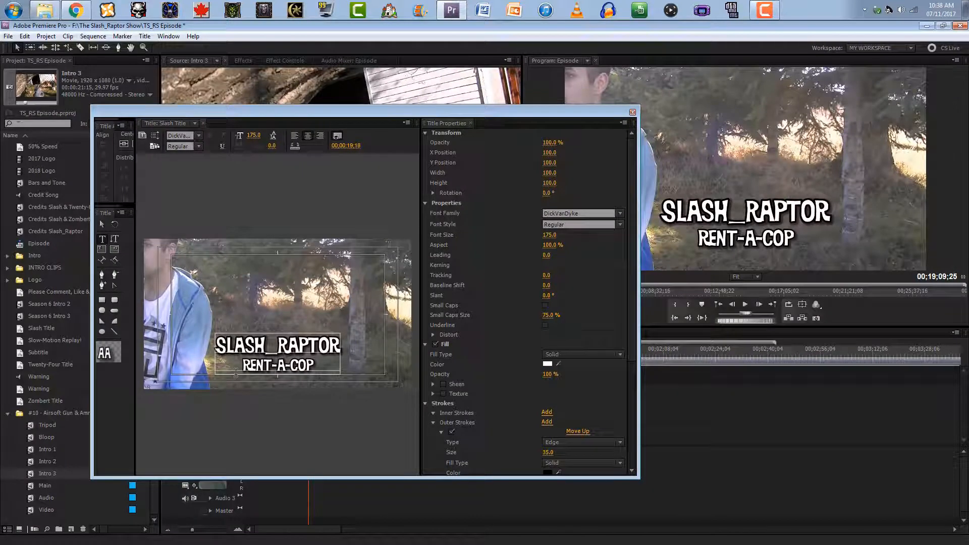
pyautogui.click(633, 112)
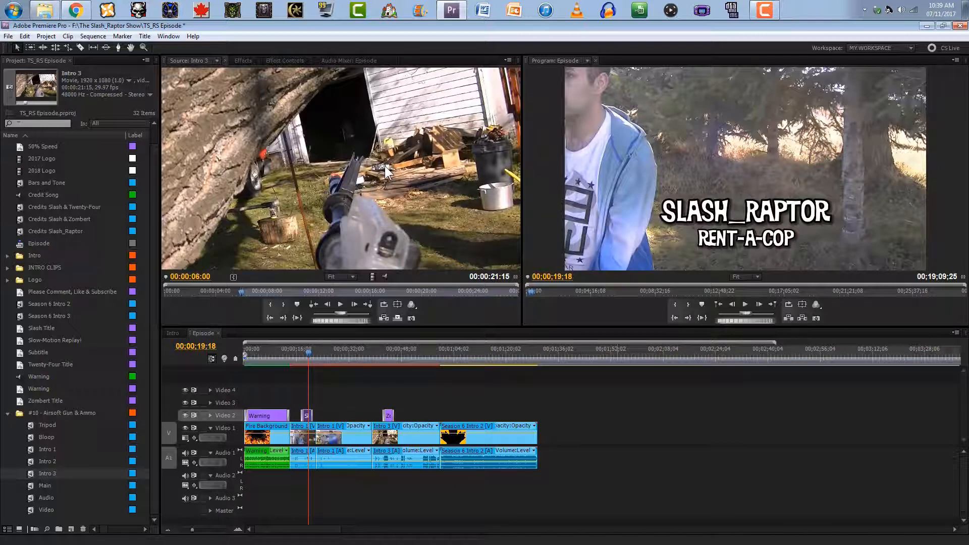
# Switch to Chrome, search the web for rent-a-cop in a new tab, close that tab and return to Premiere Pro
pyautogui.click(76, 11)
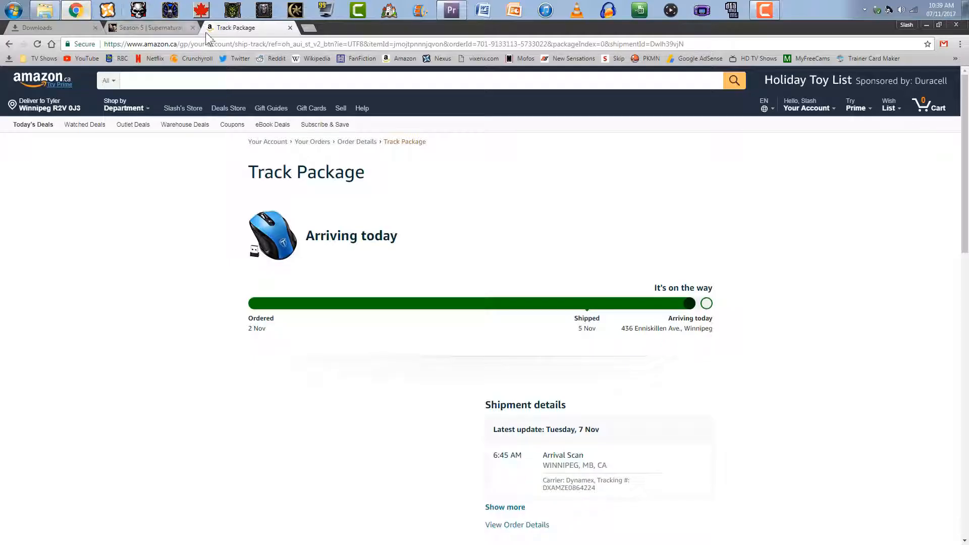
pyautogui.doubleClick(311, 34)
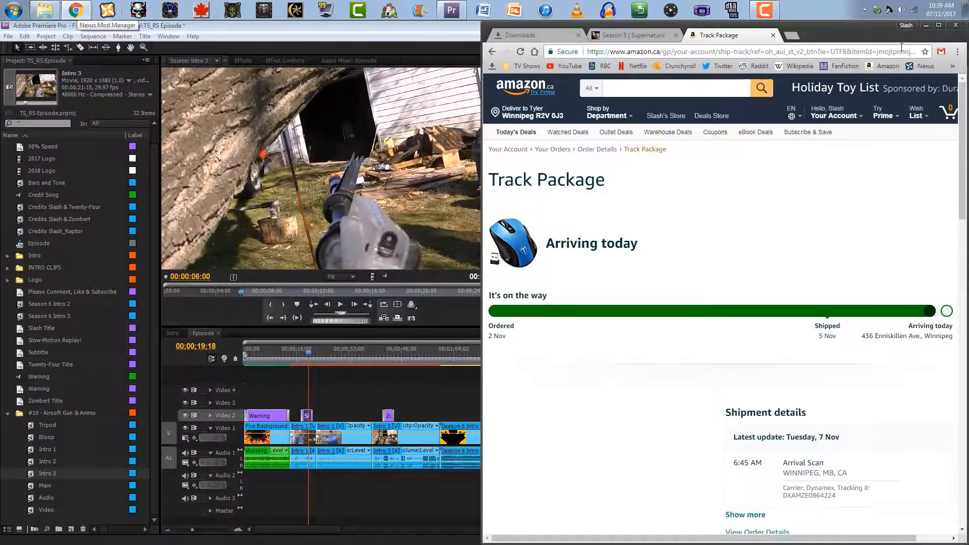
pyautogui.click(940, 25)
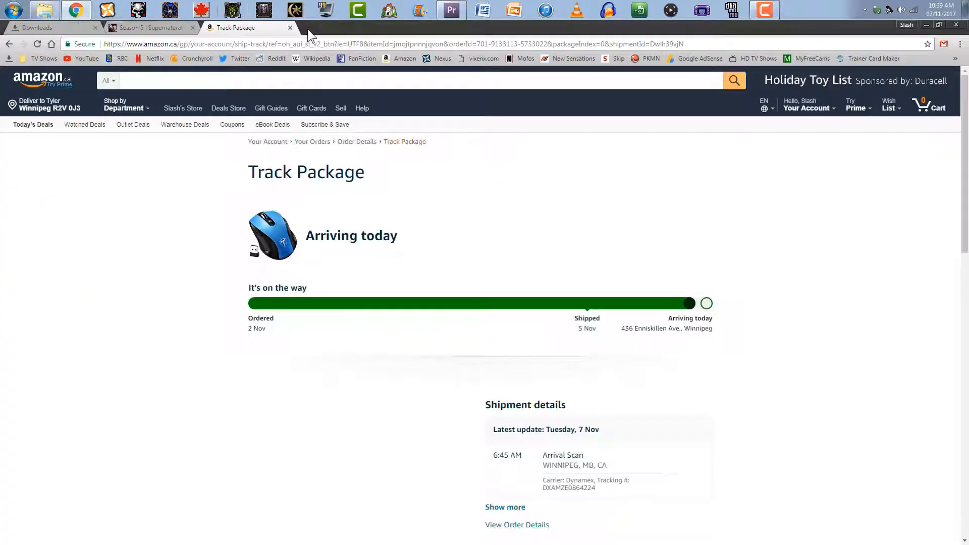
pyautogui.click(308, 30)
pyautogui.write('ren')
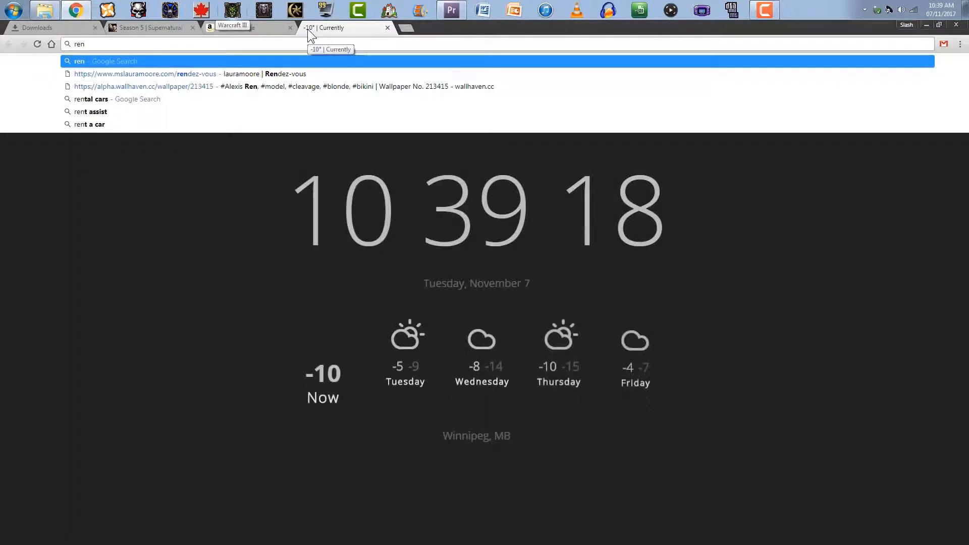
pyautogui.write('t-a')
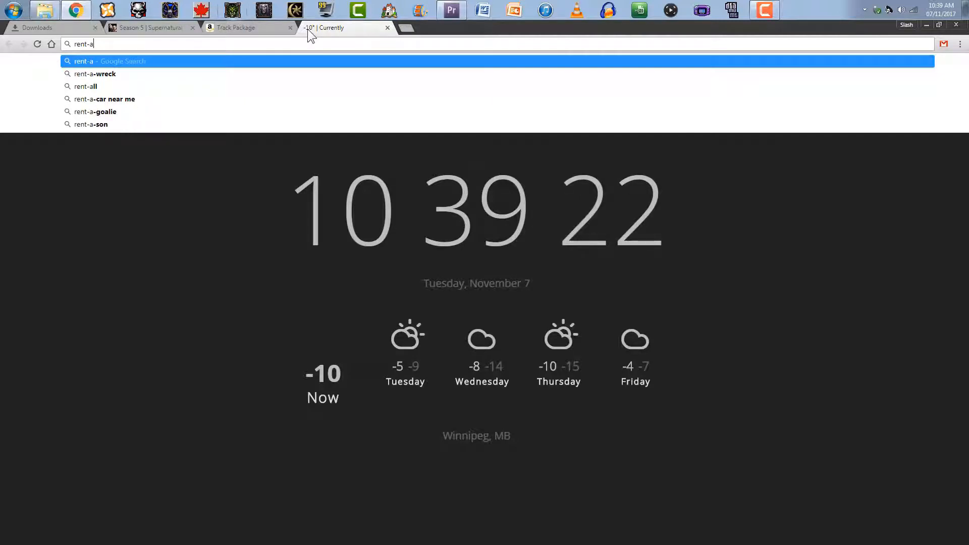
pyautogui.write('-c')
pyautogui.press('Down')
pyautogui.press('Down')
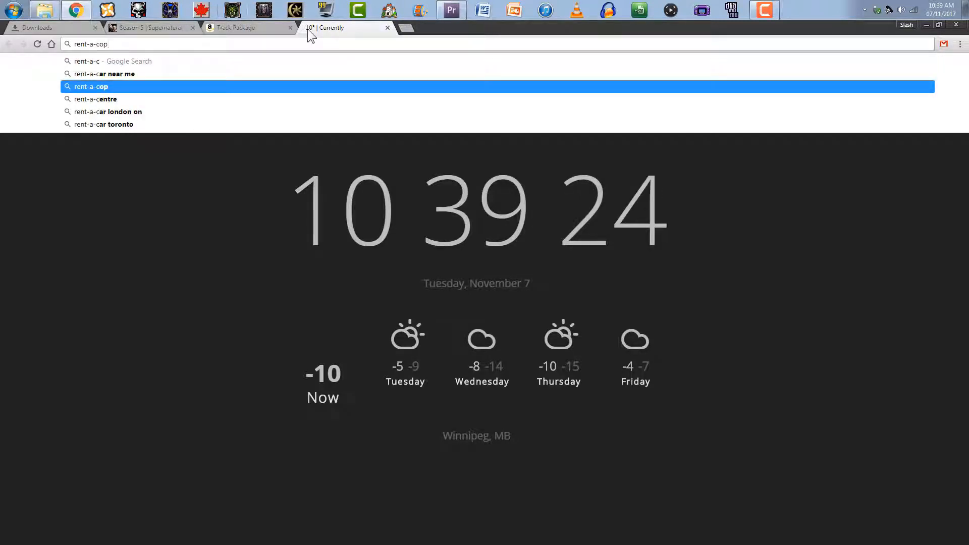
pyautogui.press('Return')
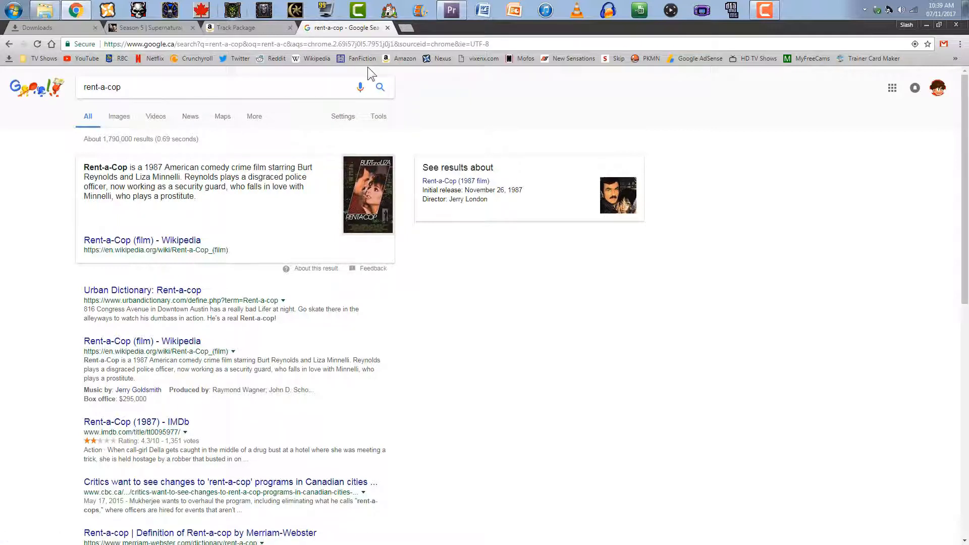
pyautogui.click(387, 27)
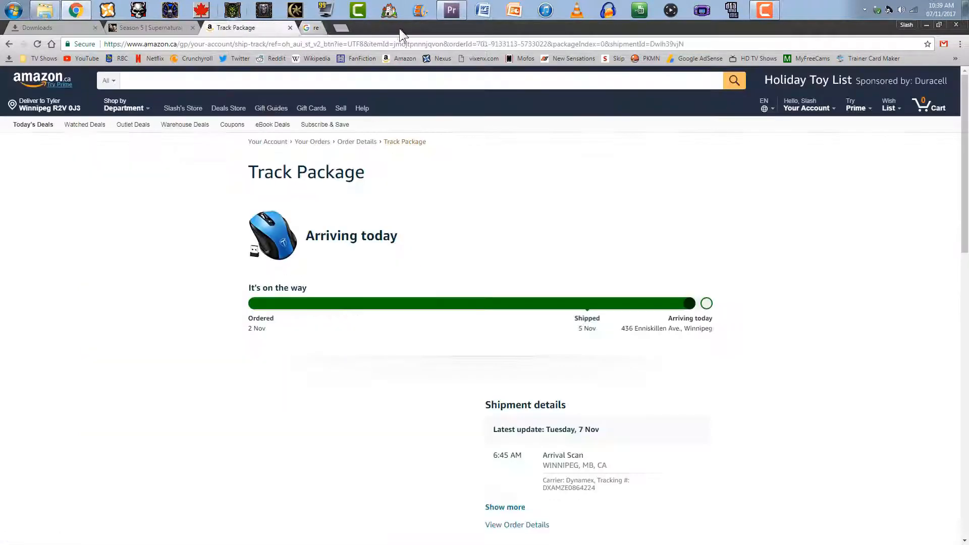
pyautogui.click(925, 24)
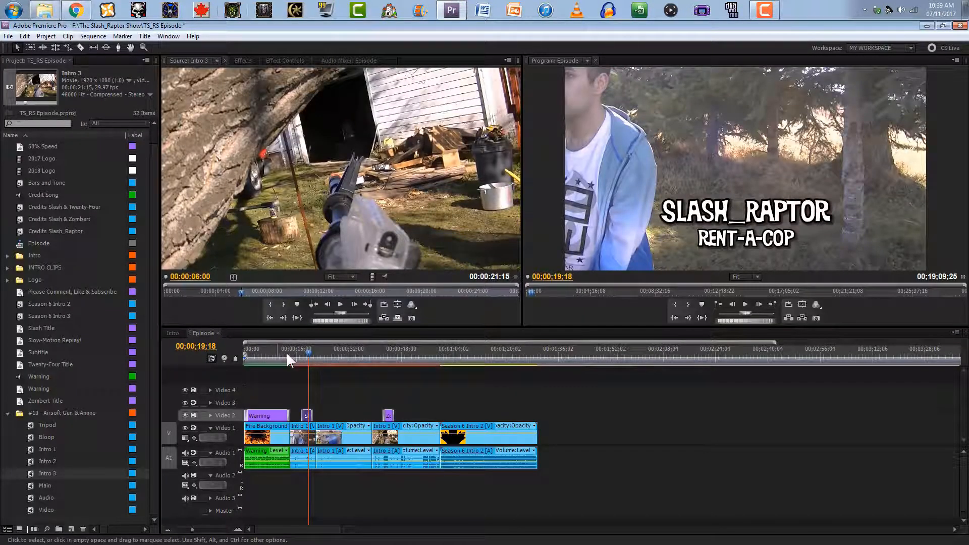
# At 00;00;43;15, open the Zombert Title clip for editing and replace its second line with BIG GAME HUNTER
pyautogui.moveTo(303, 354); pyautogui.dragTo(387, 339)
pyautogui.doubleClick(388, 415)
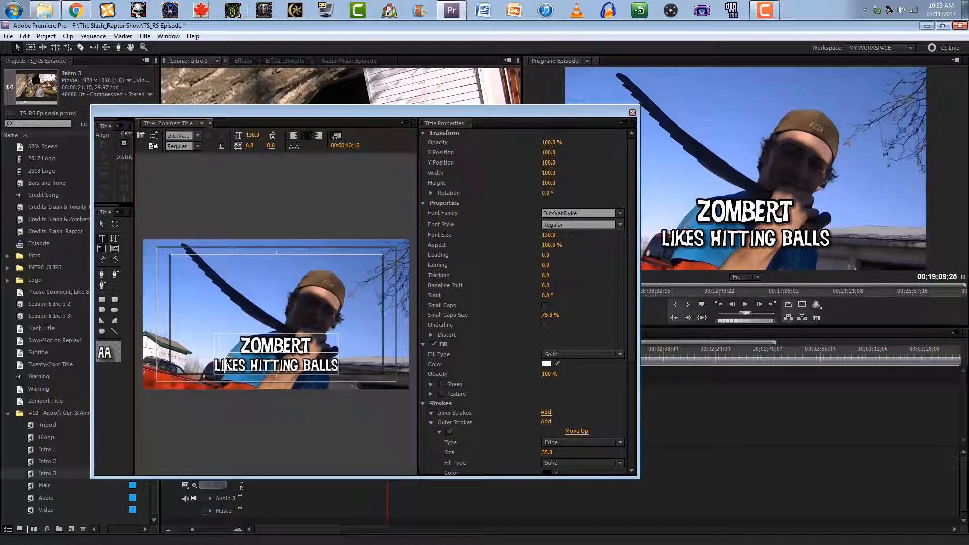
pyautogui.write('BIG GAME H')
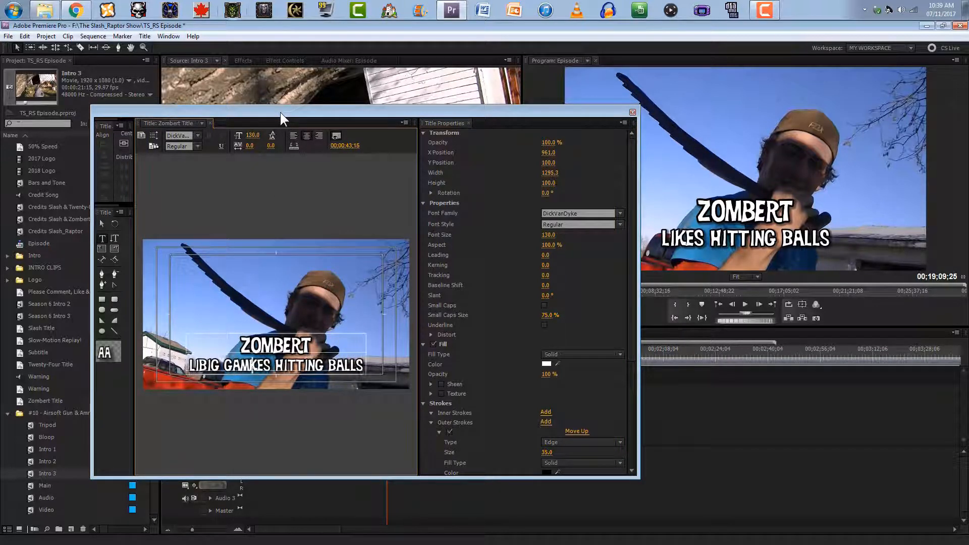
pyautogui.write('UNTER')
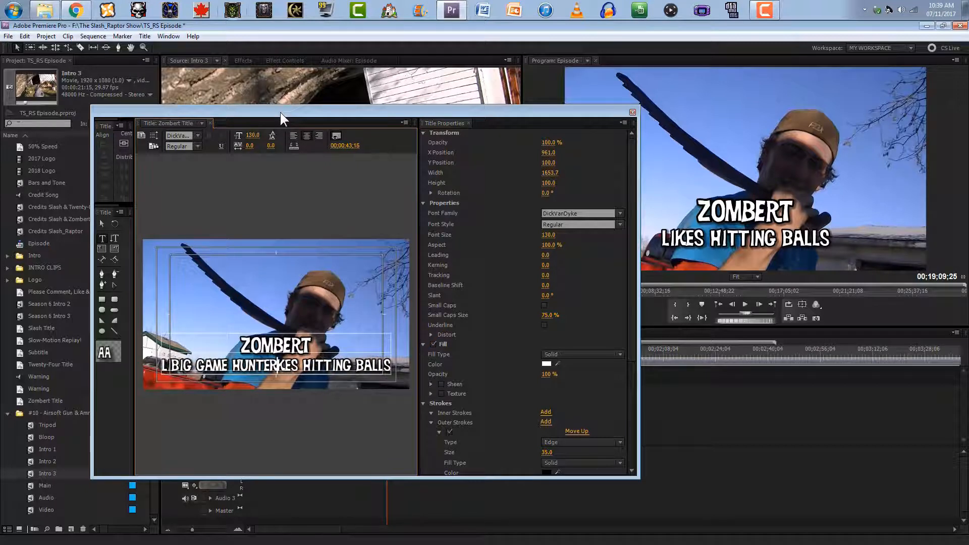
pyautogui.press('Delete')
pyautogui.press('Delete')
pyautogui.press('Delete')
pyautogui.press('Delete')
pyautogui.press('Delete')
pyautogui.press('Delete')
pyautogui.press('Delete')
pyautogui.press('Delete')
pyautogui.press('Delete')
pyautogui.press('Delete')
pyautogui.press('Delete')
pyautogui.press('Delete')
pyautogui.press('Delete')
pyautogui.press('Delete')
pyautogui.press('Delete')
pyautogui.press('Delete')
pyautogui.press('Delete')
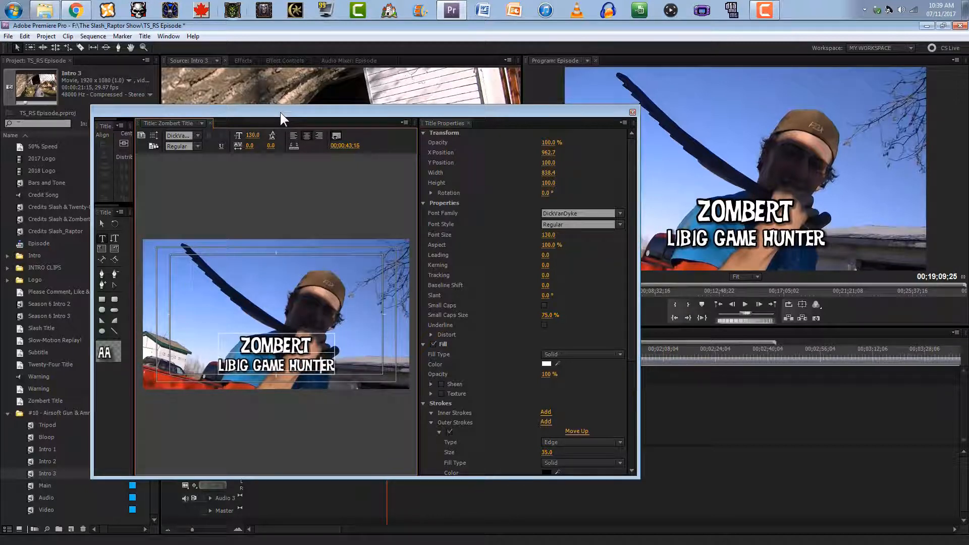
pyautogui.press('Home')
pyautogui.press('Delete')
pyautogui.press('Delete')
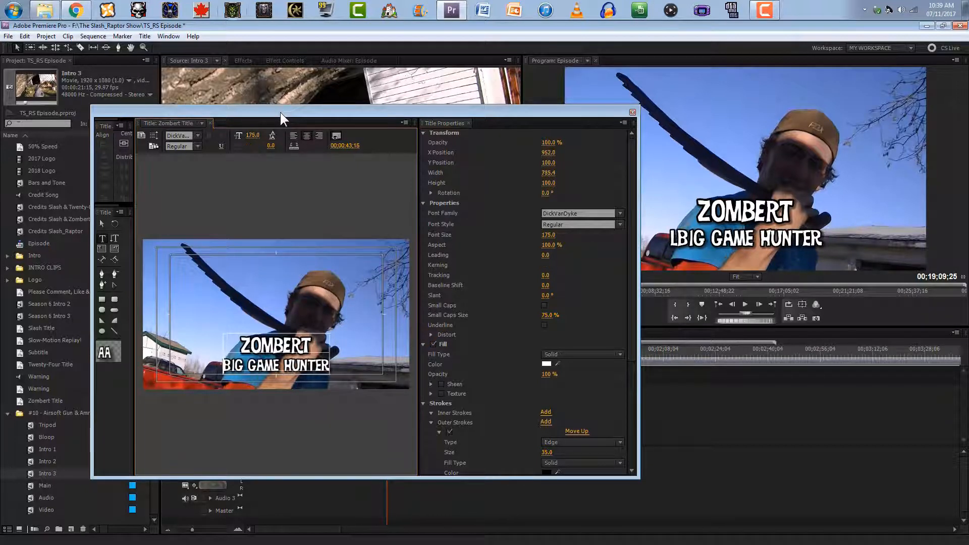
pyautogui.click(632, 112)
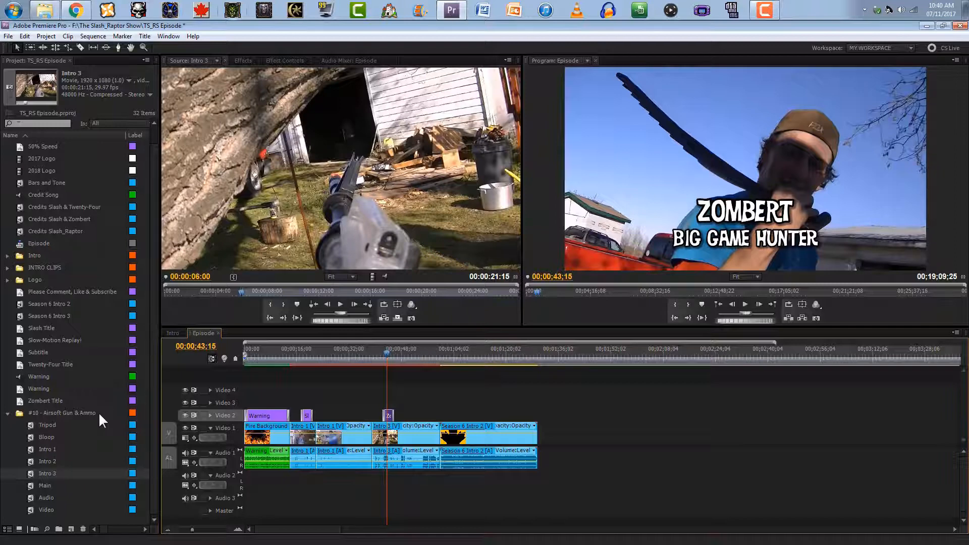
# Delete Intro 2 from the project and stack the Video and Audio clips directly after Season 6 Intro 2 in the sequence
pyautogui.click(34, 458)
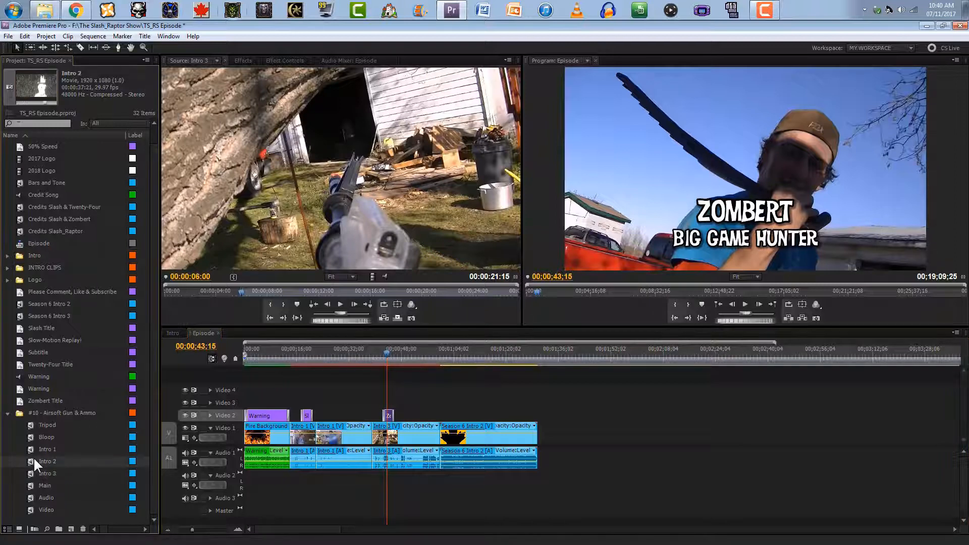
pyautogui.press('Delete')
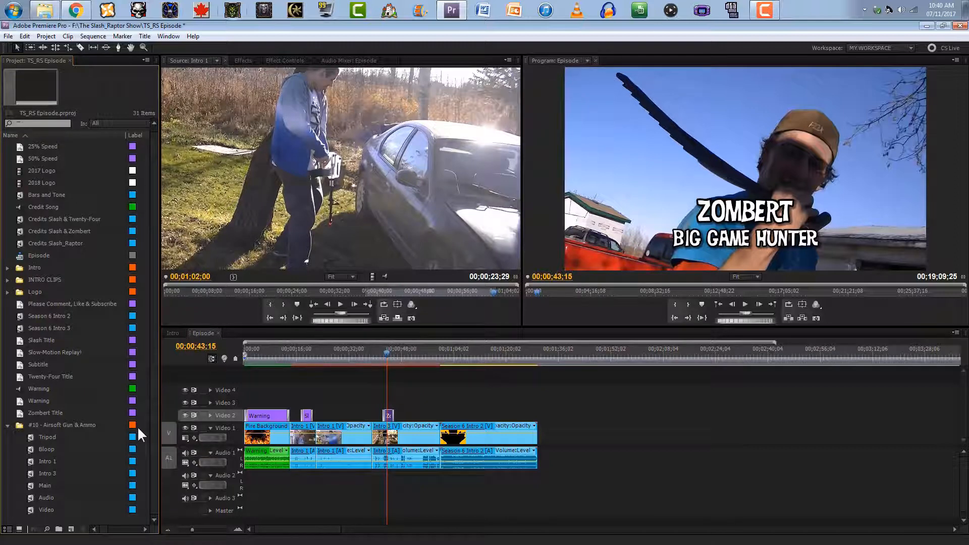
pyautogui.click(31, 498)
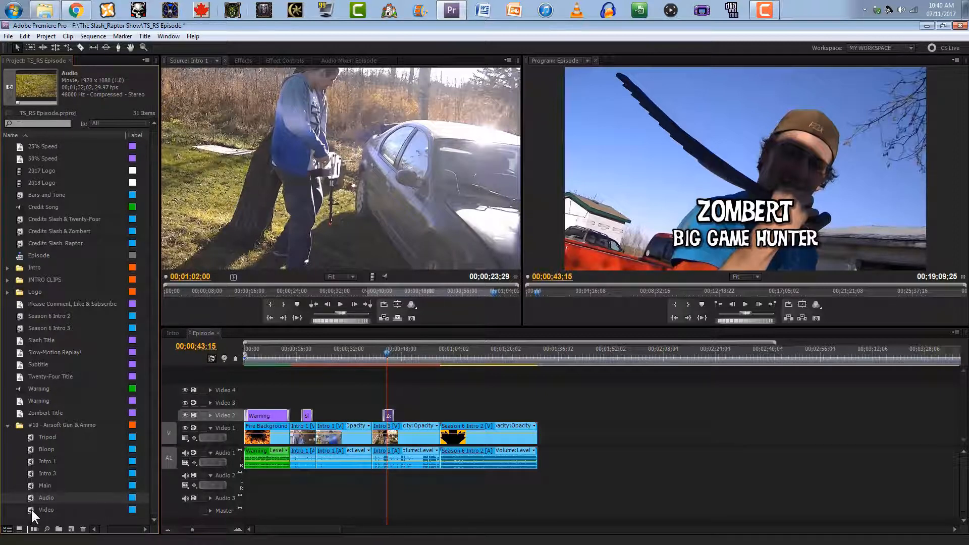
pyautogui.moveTo(31, 507); pyautogui.dragTo(535, 443)
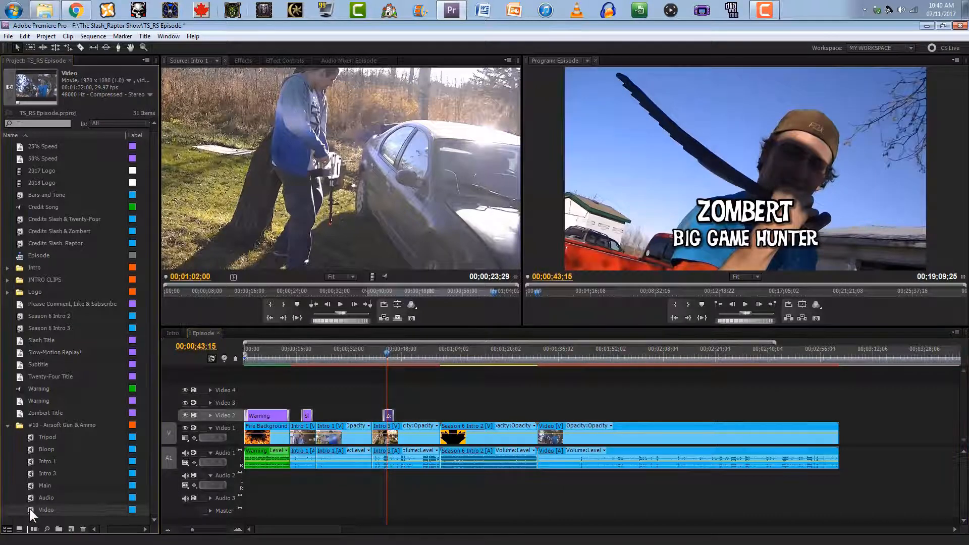
pyautogui.moveTo(29, 497); pyautogui.dragTo(555, 419)
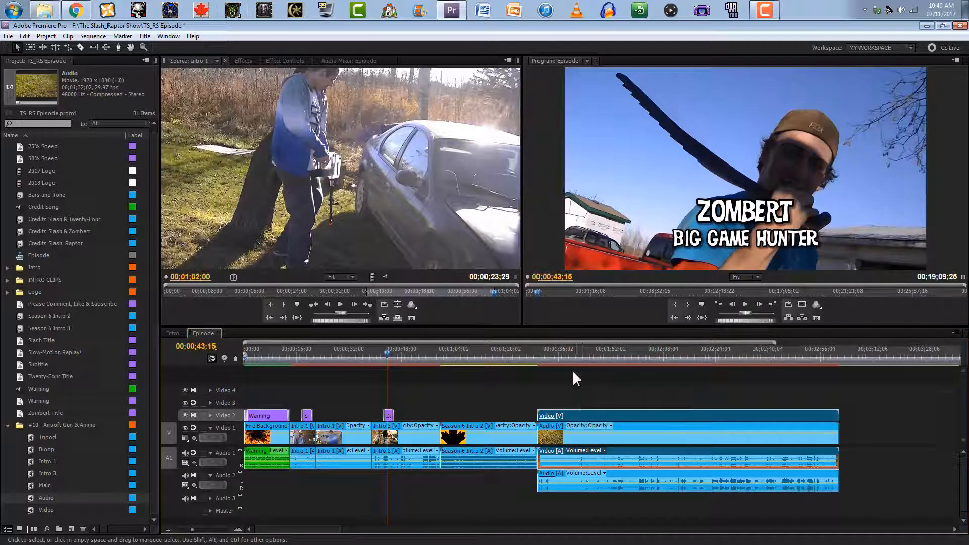
# Play from 00;01;29;01 through the stacked Video and Audio clips and return to 00;02;00;23
pyautogui.click(535, 353)
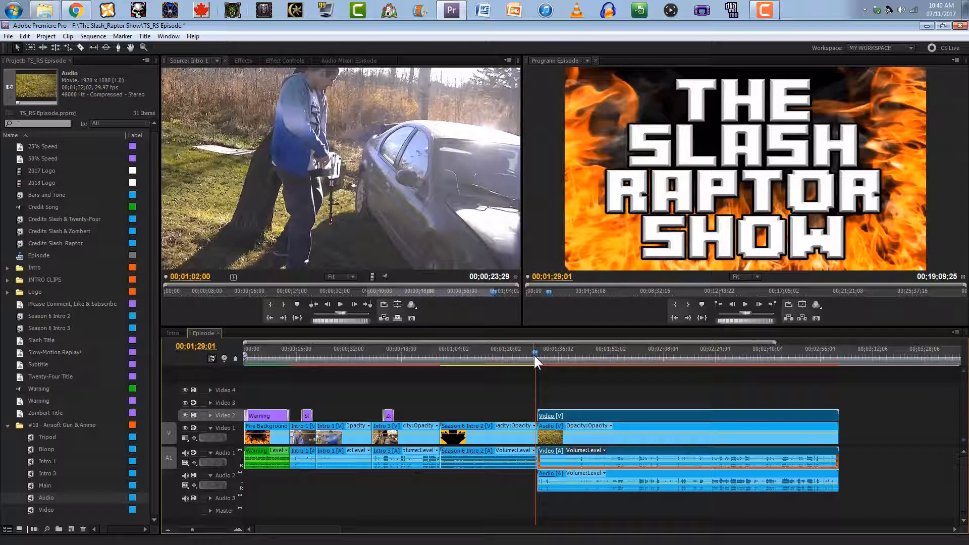
pyautogui.press('space')
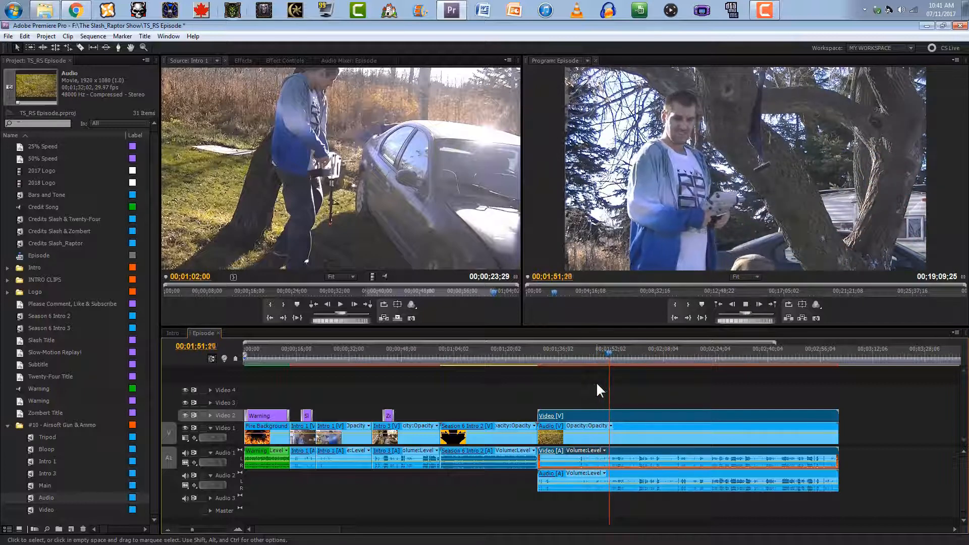
pyautogui.click(236, 528)
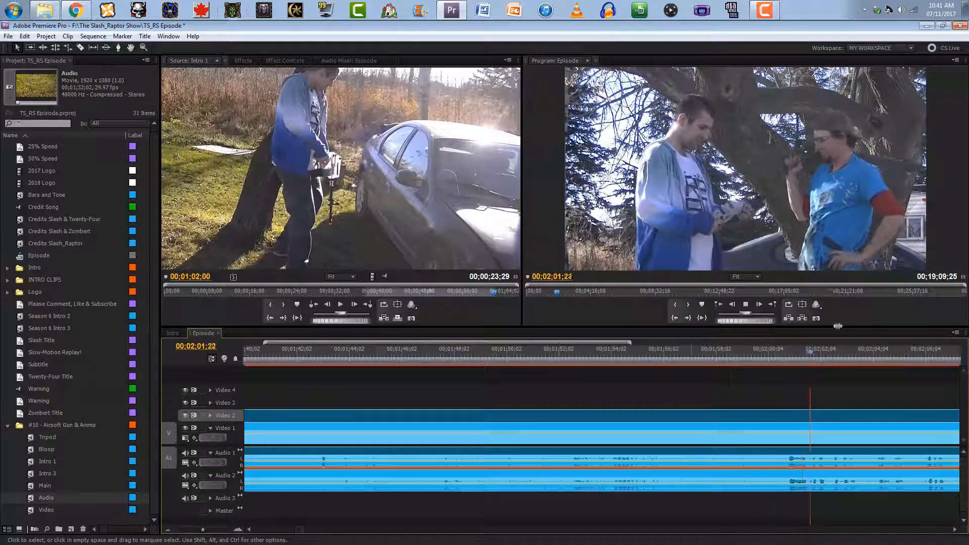
pyautogui.moveTo(824, 353); pyautogui.dragTo(785, 354)
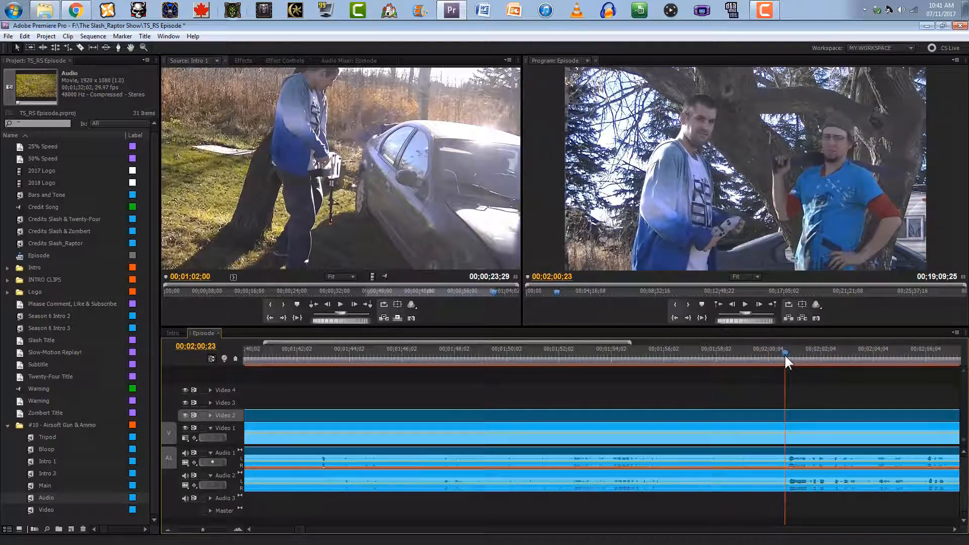
# Move the Video clip's picture down to Video 1, overwriting the Audio clip's picture while keeping both sound tracks
pyautogui.click(169, 529)
pyautogui.click(169, 530)
pyautogui.moveTo(494, 380); pyautogui.dragTo(526, 470)
pyautogui.moveTo(446, 415); pyautogui.dragTo(475, 427)
pyautogui.click(489, 401)
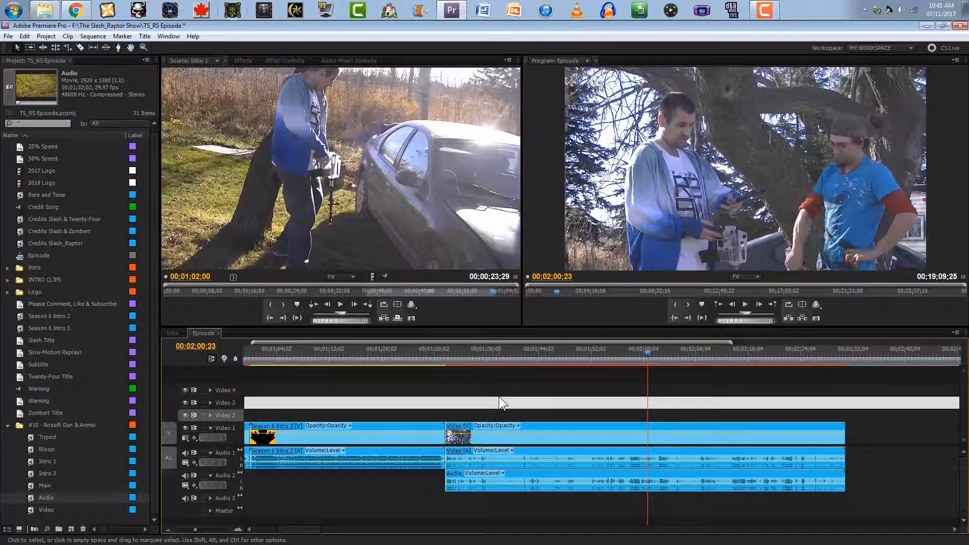
# Audition the Video clip's sound with Audio 2 muted, and the Audio clip's sound with Audio 1 muted, stopping at 00;02;25;01
pyautogui.click(185, 475)
pyautogui.moveTo(449, 353); pyautogui.dragTo(444, 353)
pyautogui.press('space')
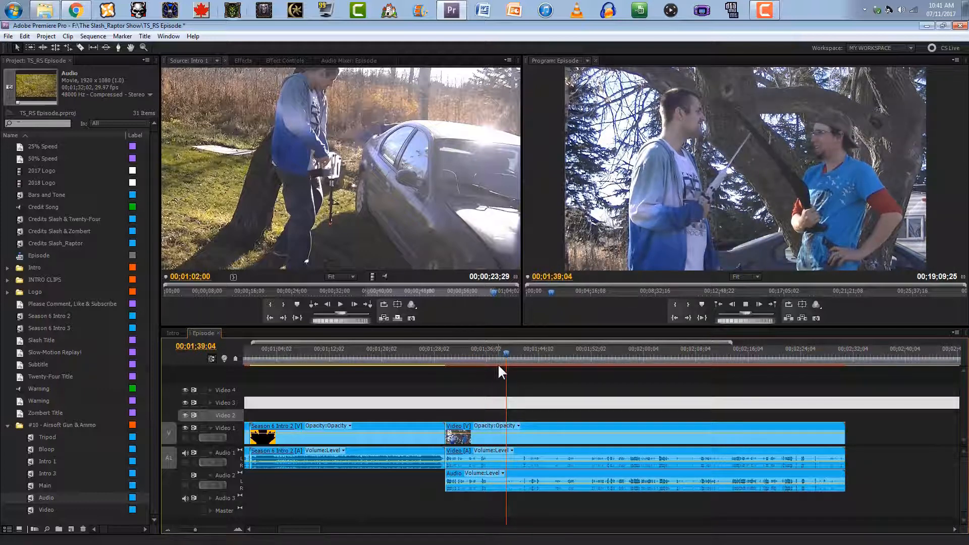
pyautogui.click(449, 355)
pyautogui.moveTo(449, 356); pyautogui.dragTo(446, 355)
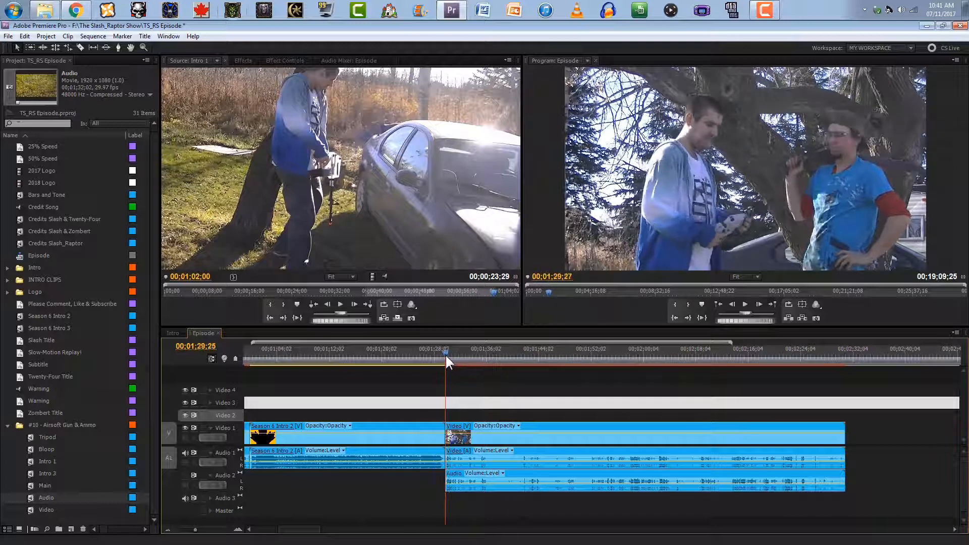
pyautogui.click(185, 452)
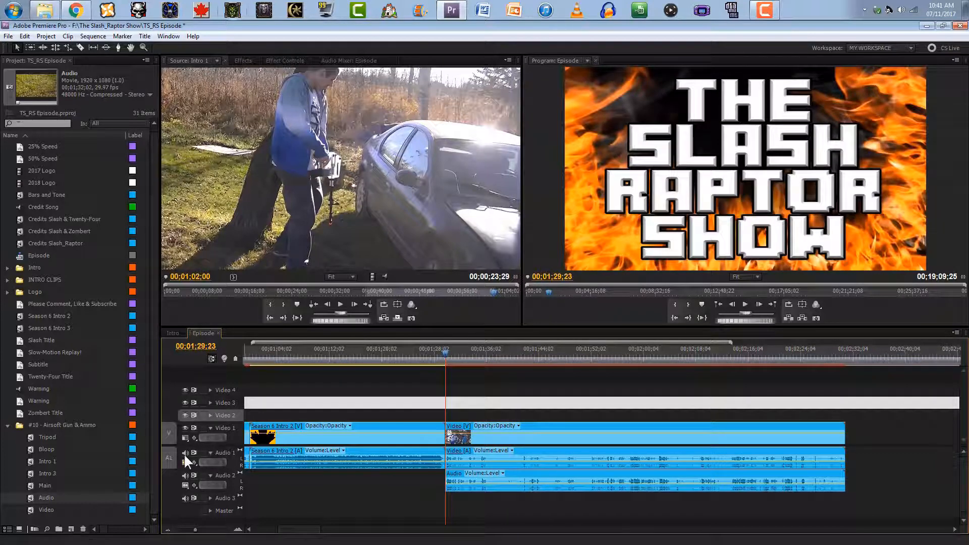
pyautogui.press('space')
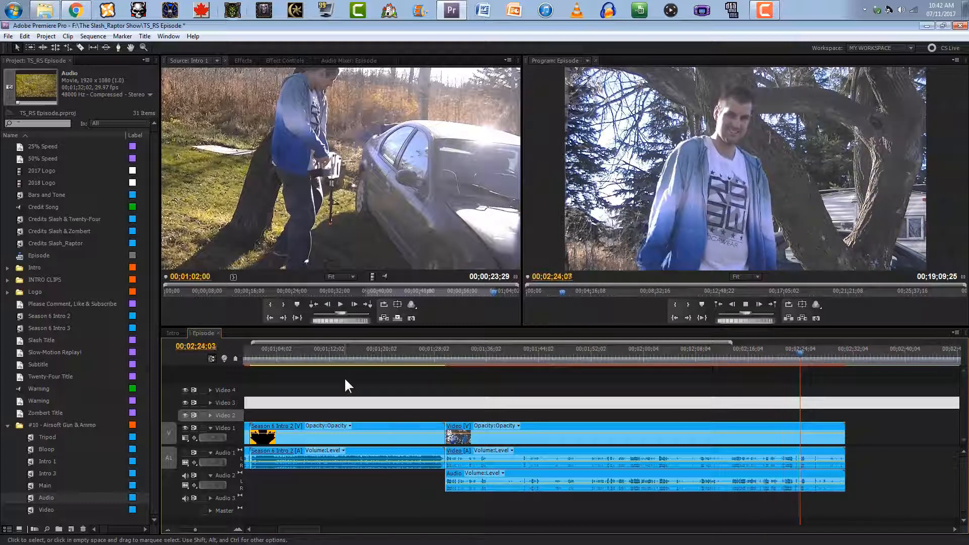
pyautogui.press('space')
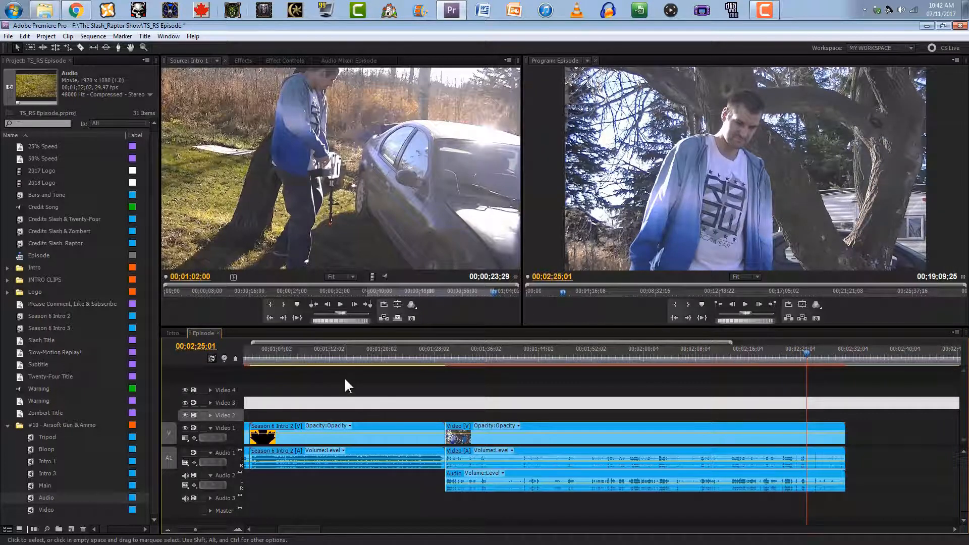
# Trim the footage's end to 00;02;25;00, replace the Video clip's sound with the Audio clip's on Audio 1, and link it to the picture
pyautogui.moveTo(861, 436); pyautogui.dragTo(806, 462)
pyautogui.moveTo(455, 464); pyautogui.dragTo(456, 462)
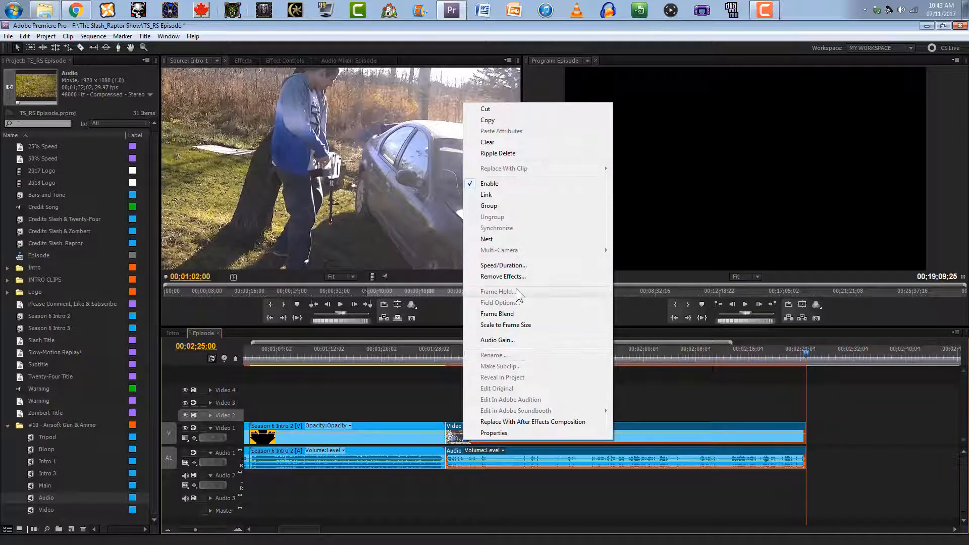
pyautogui.click(501, 195)
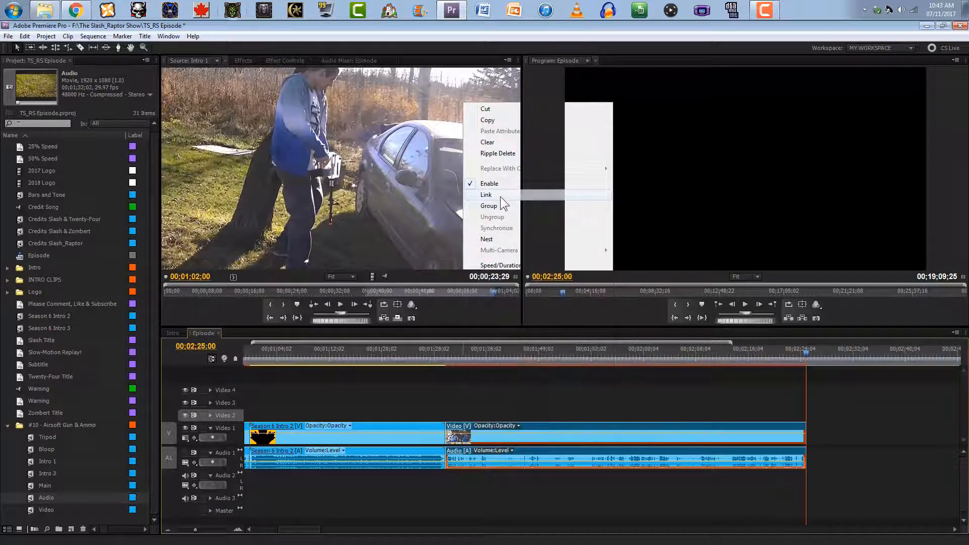
pyautogui.click(528, 378)
# Restore Audio 1's output and play the linked Video footage from its start through to its end
pyautogui.moveTo(449, 348); pyautogui.dragTo(448, 348)
pyautogui.press('space')
pyautogui.press('space')
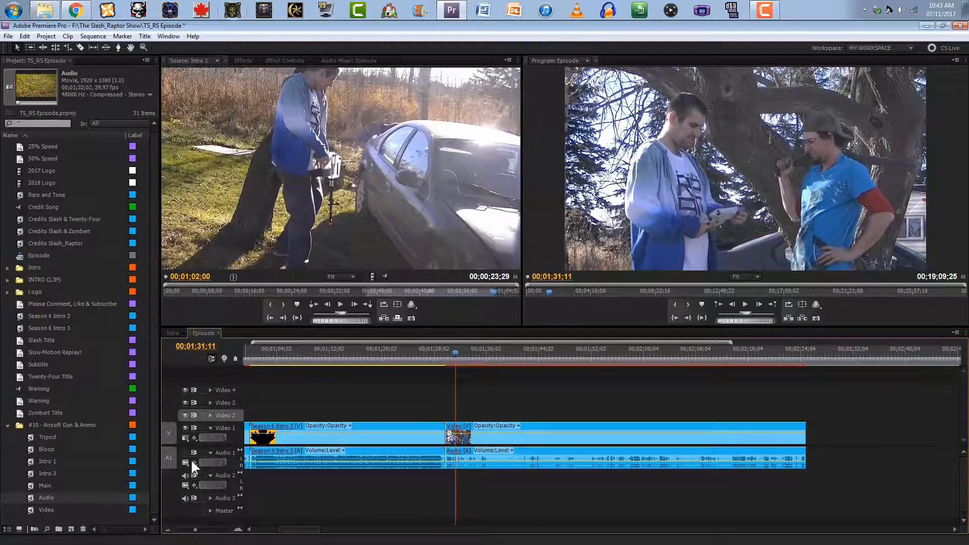
pyautogui.press('space')
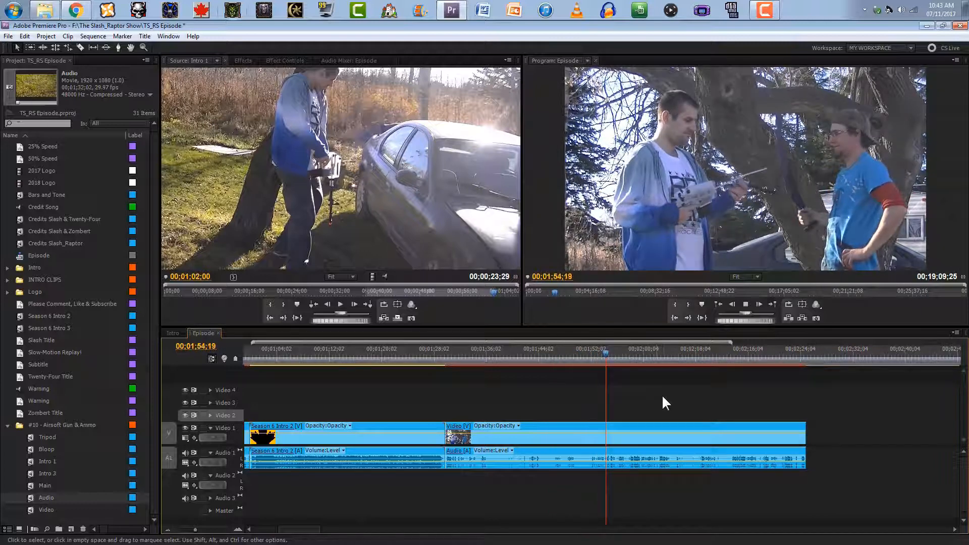
# Place the Main clip from the #10 - Airsoft Gun & Ammo bin on Video 2 and Audio 2, shortly after the linked footage
pyautogui.click(170, 529)
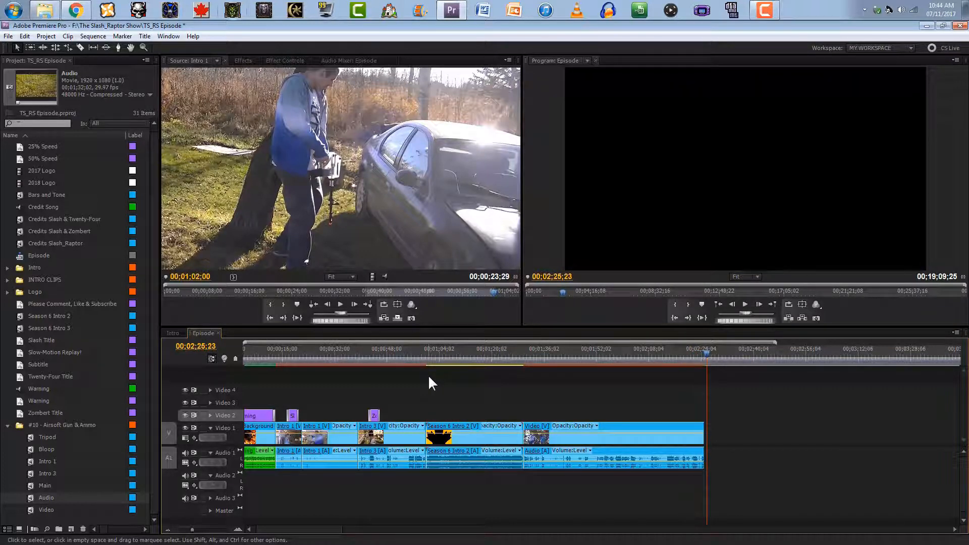
pyautogui.click(29, 460)
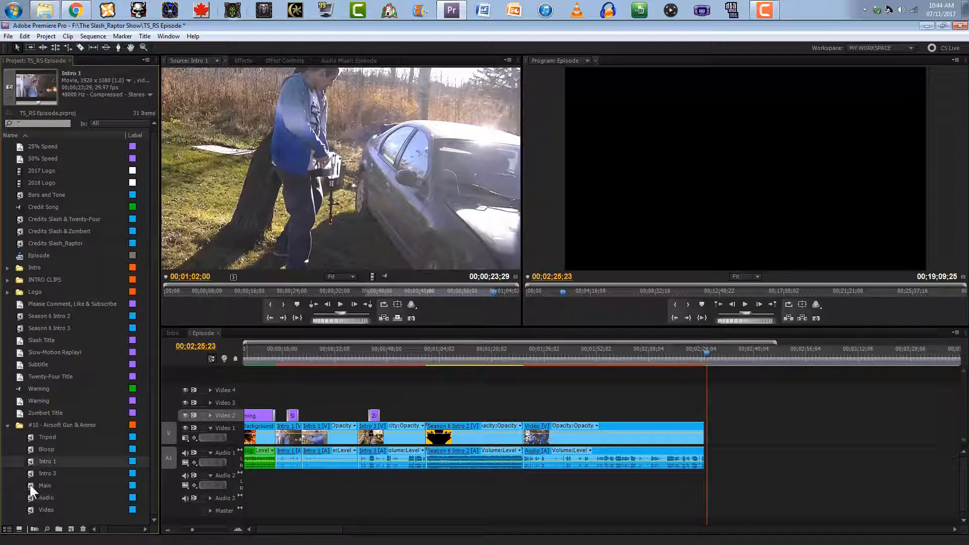
pyautogui.click(28, 481)
pyautogui.moveTo(30, 485); pyautogui.dragTo(717, 422)
pyautogui.click(166, 529)
pyautogui.click(166, 529)
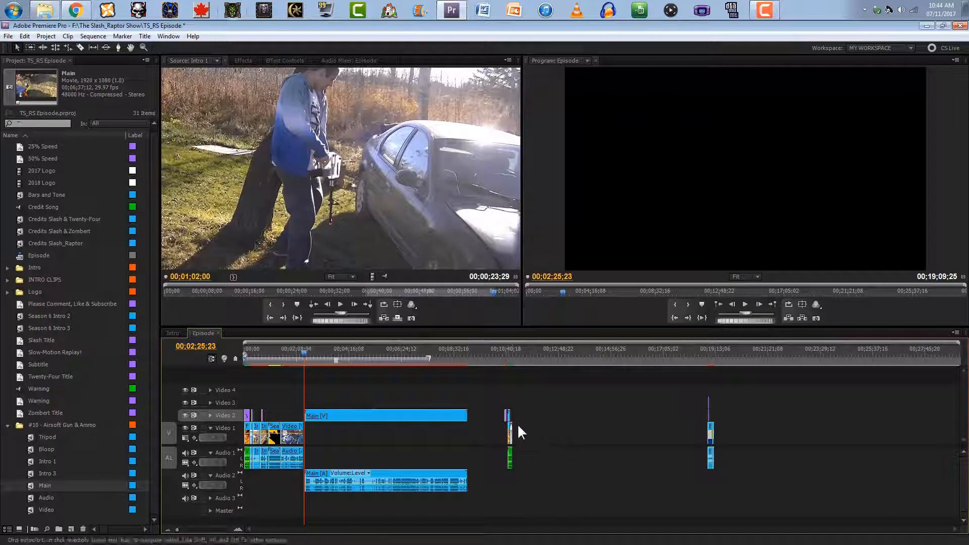
# Place the Tripod clip on Video 1 and Audio 1 directly beneath Main, with both starts aligned
pyautogui.click(238, 529)
pyautogui.click(238, 529)
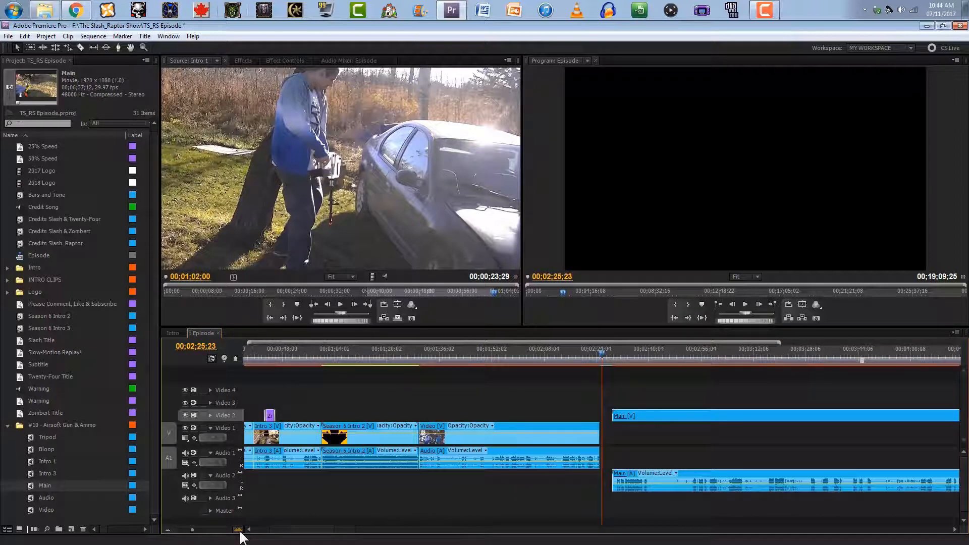
pyautogui.click(238, 530)
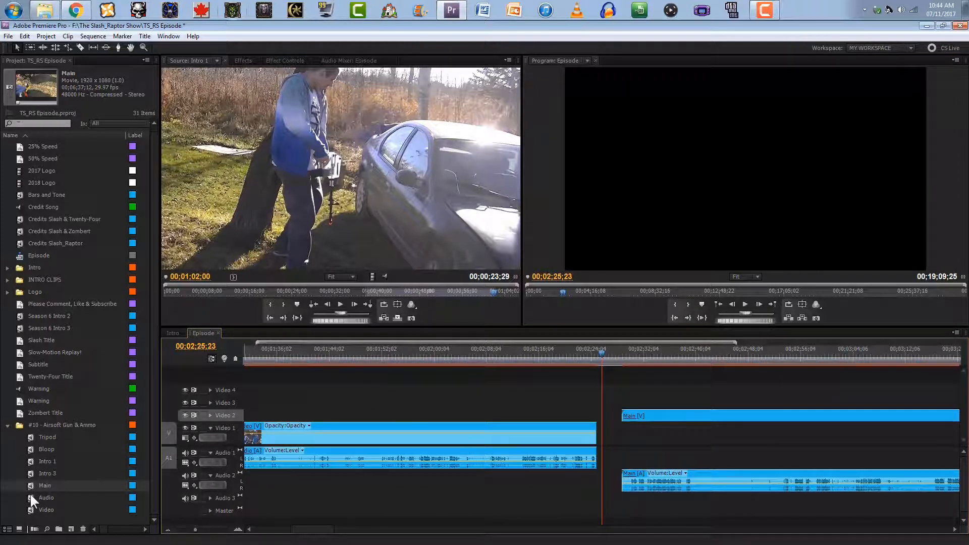
pyautogui.moveTo(31, 437); pyautogui.dragTo(638, 415)
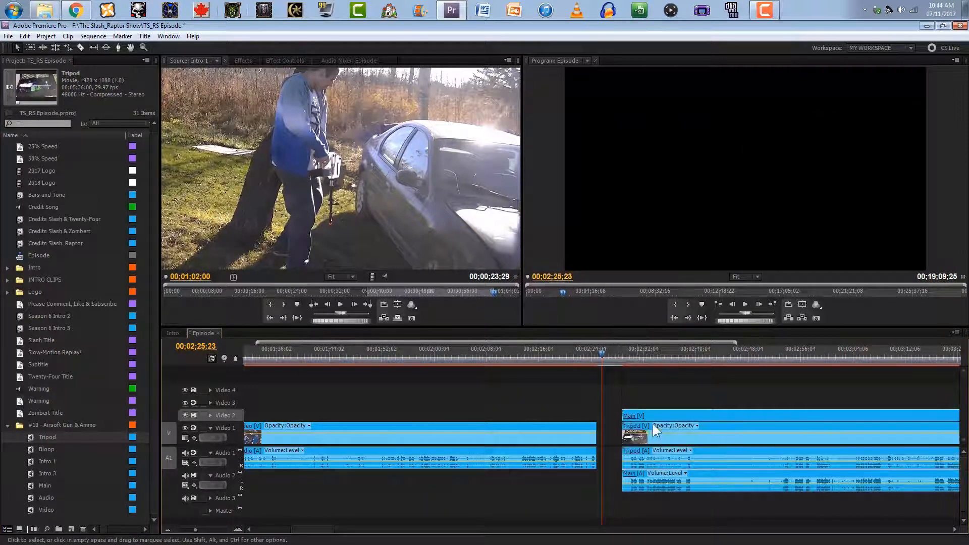
# Play the stacked Main and Tripod clips from 00;02;28;29 past 00;02;59;11 to check how their sound syncs
pyautogui.click(622, 359)
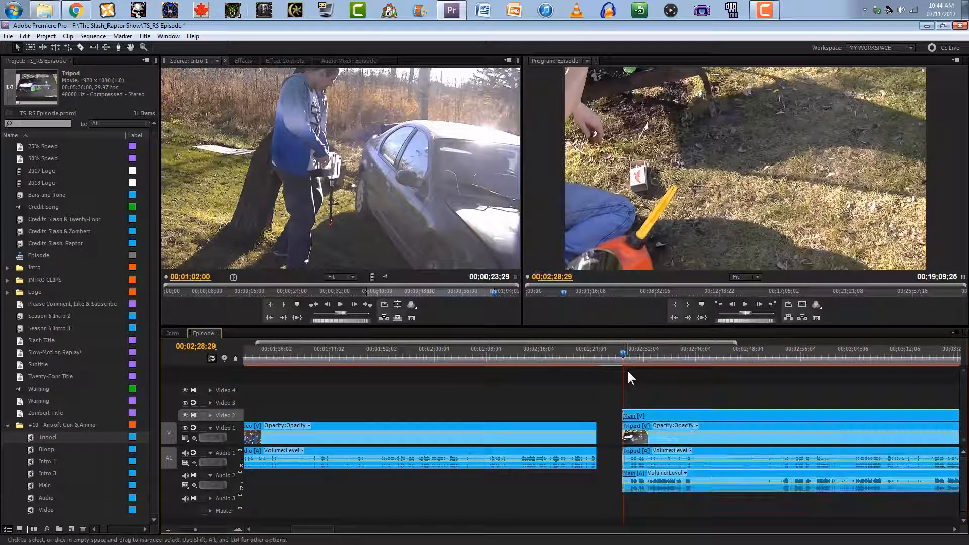
pyautogui.click(237, 530)
pyautogui.click(238, 530)
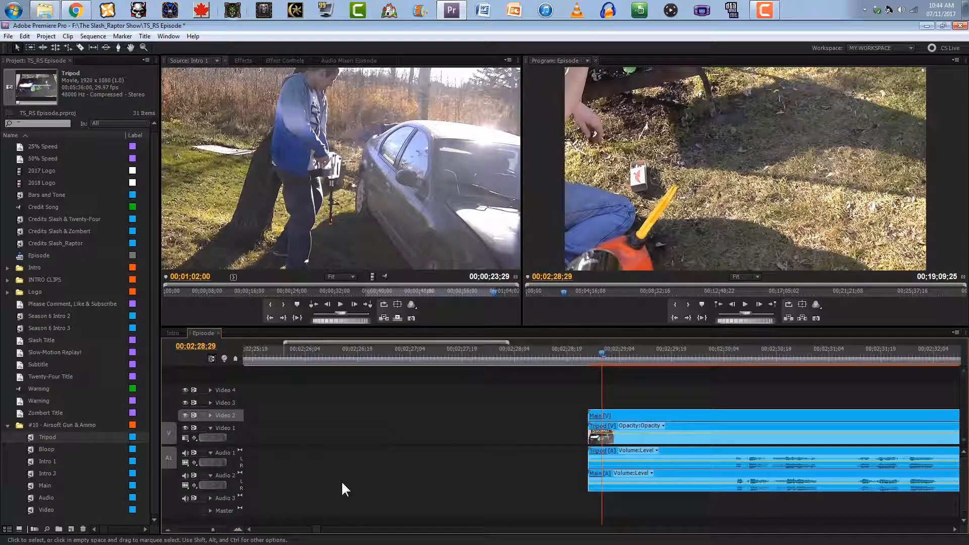
pyautogui.press('space')
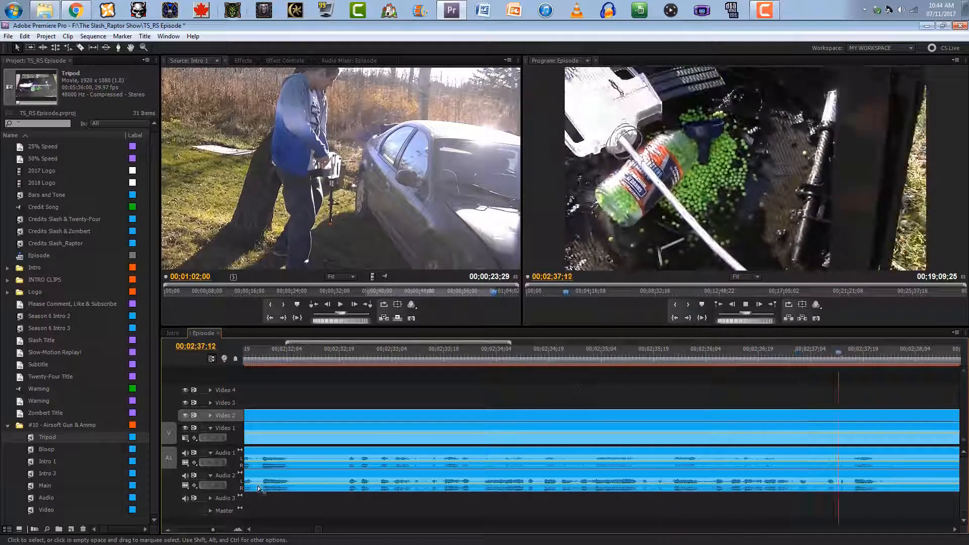
pyautogui.click(169, 530)
pyautogui.click(169, 530)
pyautogui.click(168, 530)
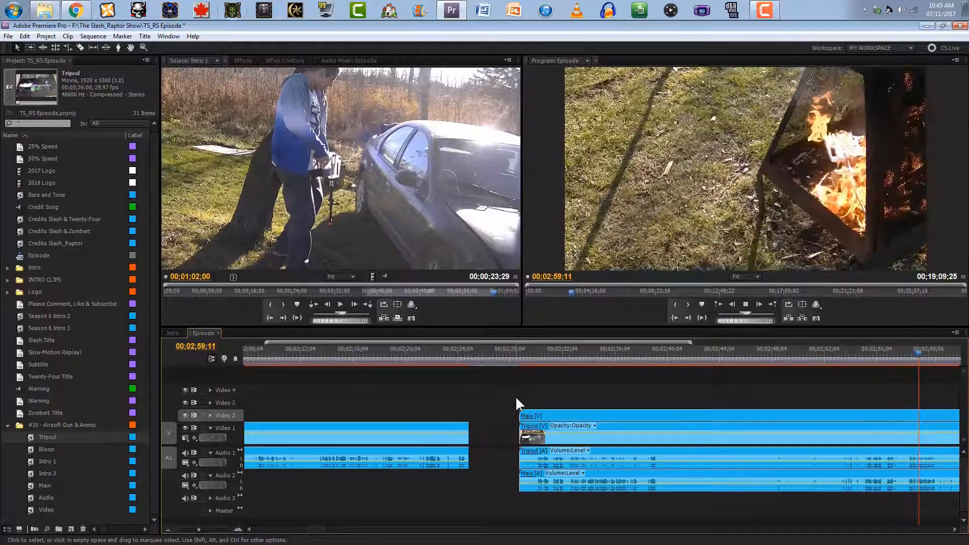
pyautogui.click(168, 530)
# Try to shift the Main and Tripod clips slightly against each other by their waveforms, and undo the shift
pyautogui.click(423, 353)
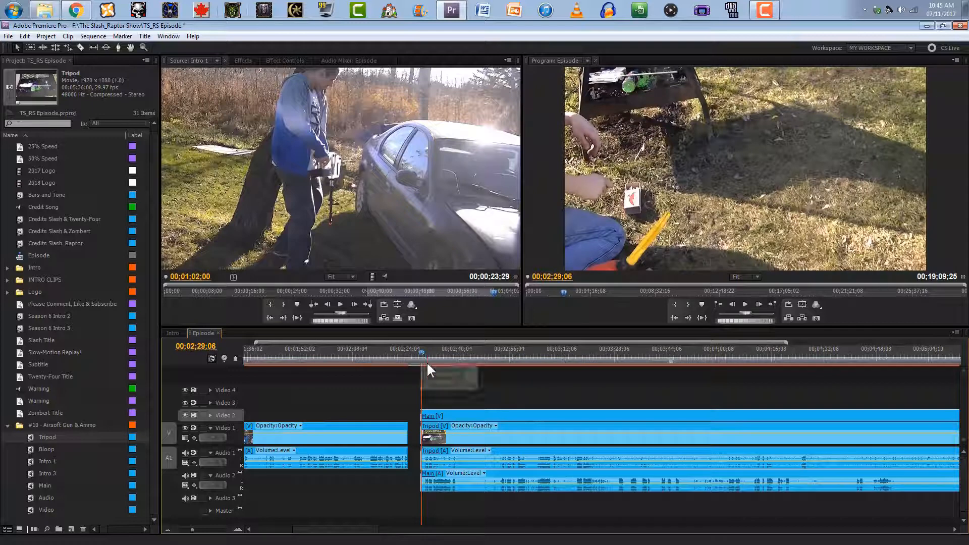
pyautogui.click(238, 529)
pyautogui.click(238, 529)
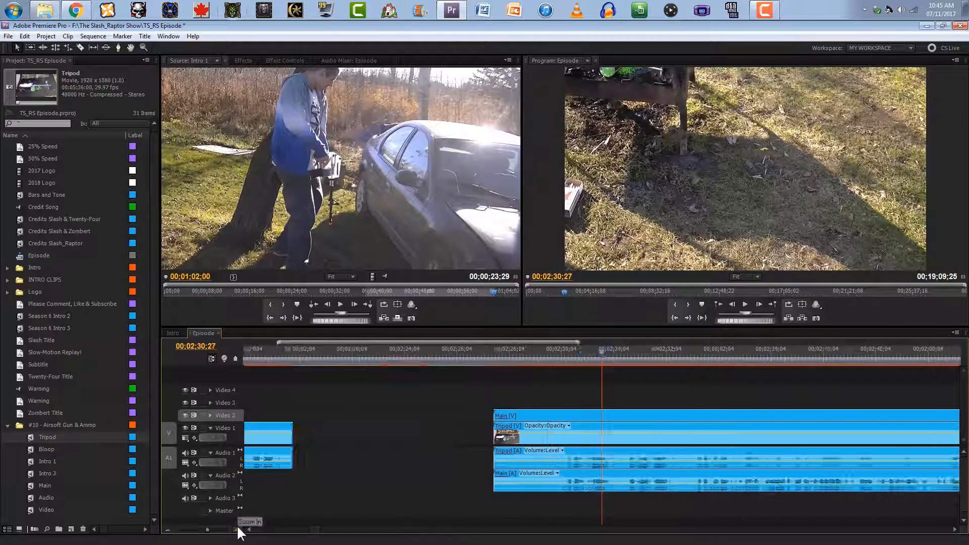
pyautogui.click(238, 530)
pyautogui.click(238, 530)
pyautogui.click(237, 529)
pyautogui.click(314, 420)
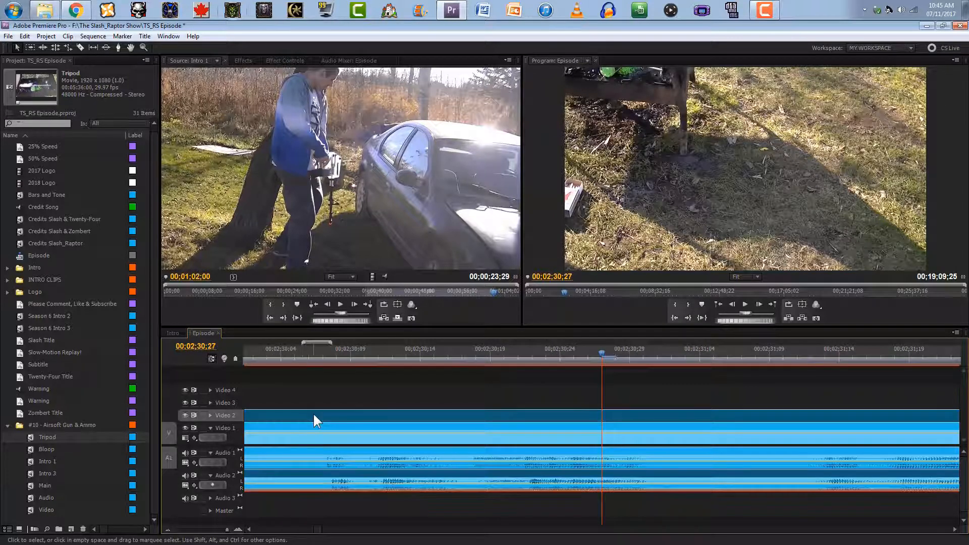
pyautogui.moveTo(314, 415); pyautogui.dragTo(306, 417)
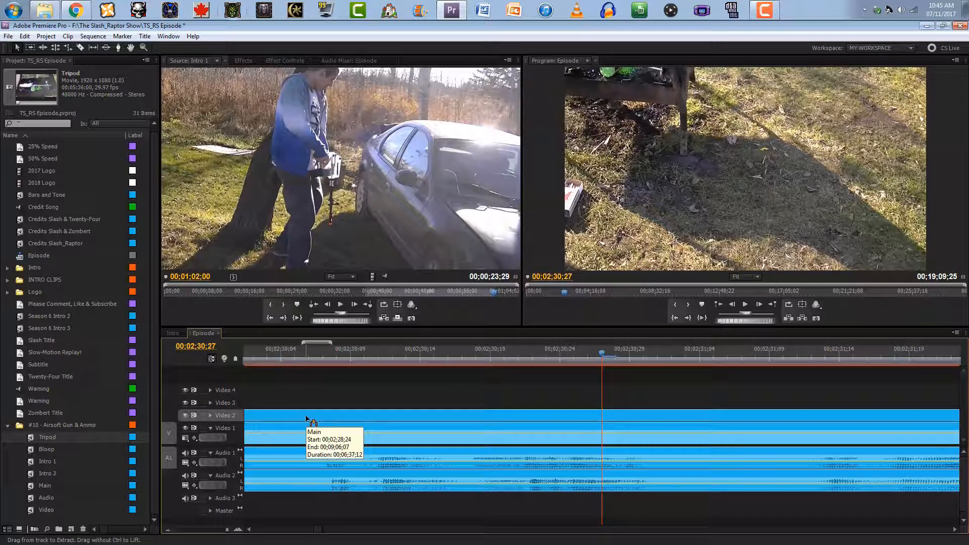
pyautogui.click(332, 455)
pyautogui.moveTo(343, 451); pyautogui.dragTo(354, 454)
pyautogui.hotkey('ctrl', 'z')
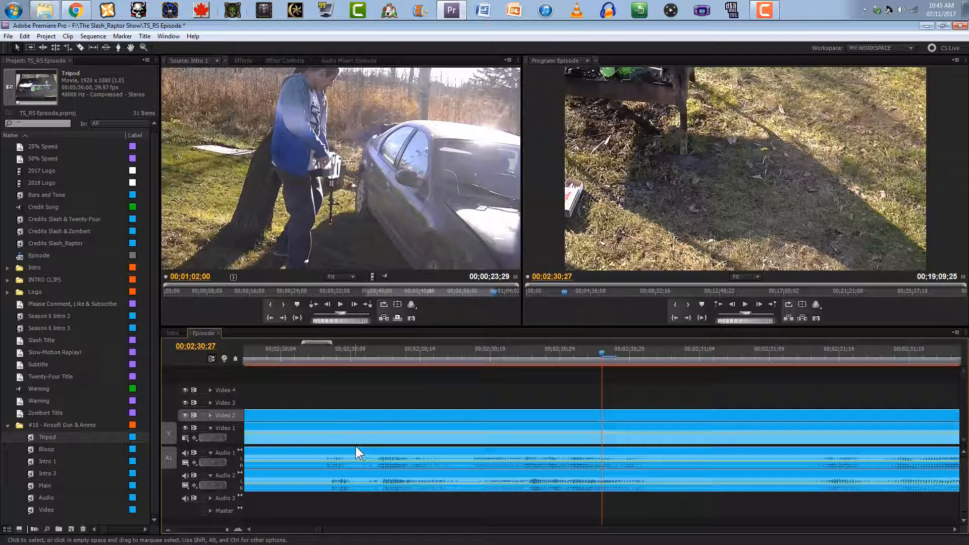
# Return to 00;02;30;07, hide Video 2, and play the Tripod footage underneath past 00;03;00;12
pyautogui.click(328, 357)
pyautogui.moveTo(334, 364); pyautogui.dragTo(332, 392)
pyautogui.click(168, 530)
pyautogui.click(168, 530)
pyautogui.click(168, 530)
pyautogui.click(168, 530)
pyautogui.click(168, 529)
pyautogui.click(168, 529)
pyautogui.click(168, 529)
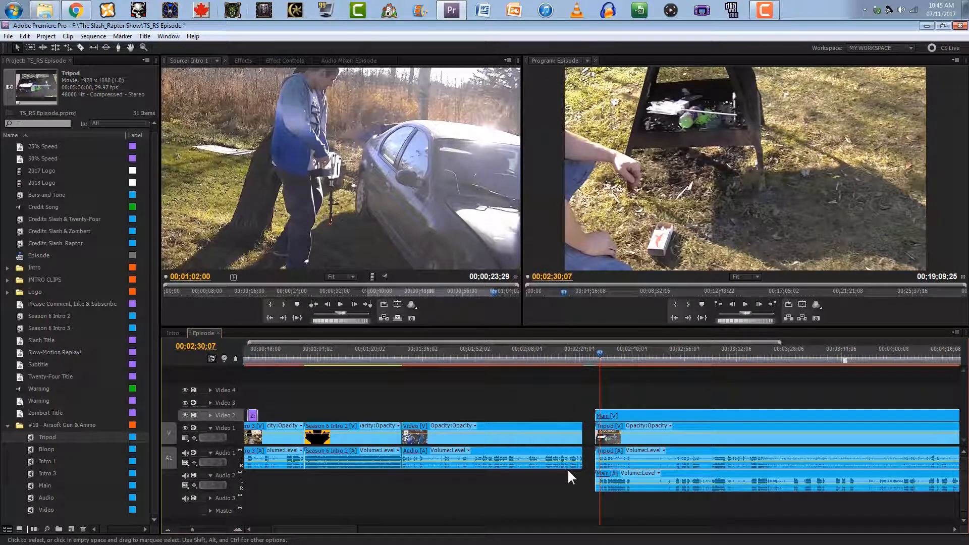
pyautogui.click(250, 530)
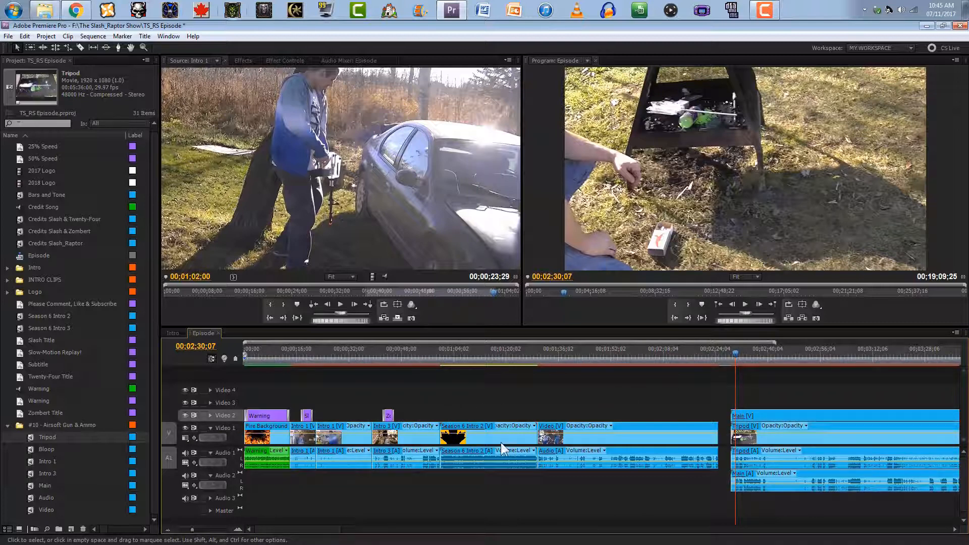
pyautogui.click(186, 415)
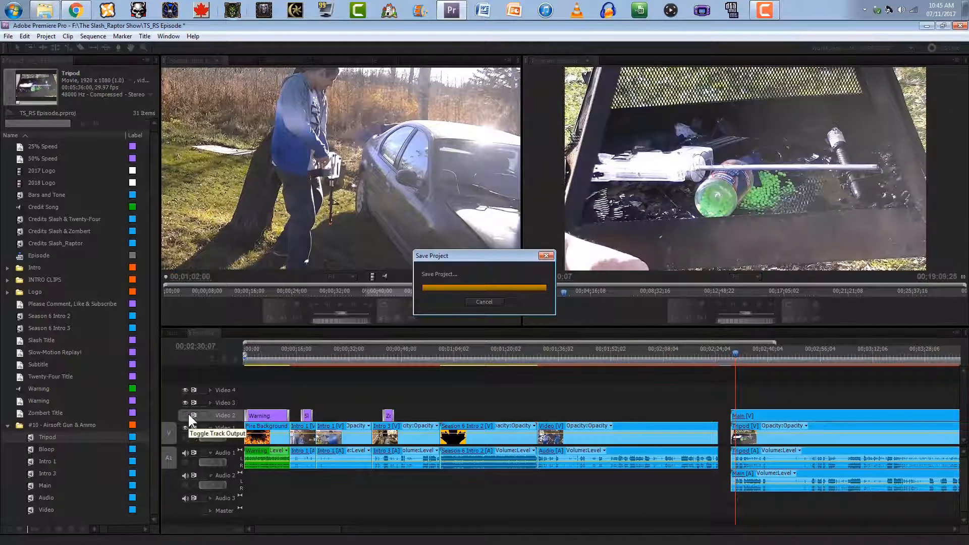
pyautogui.press('space')
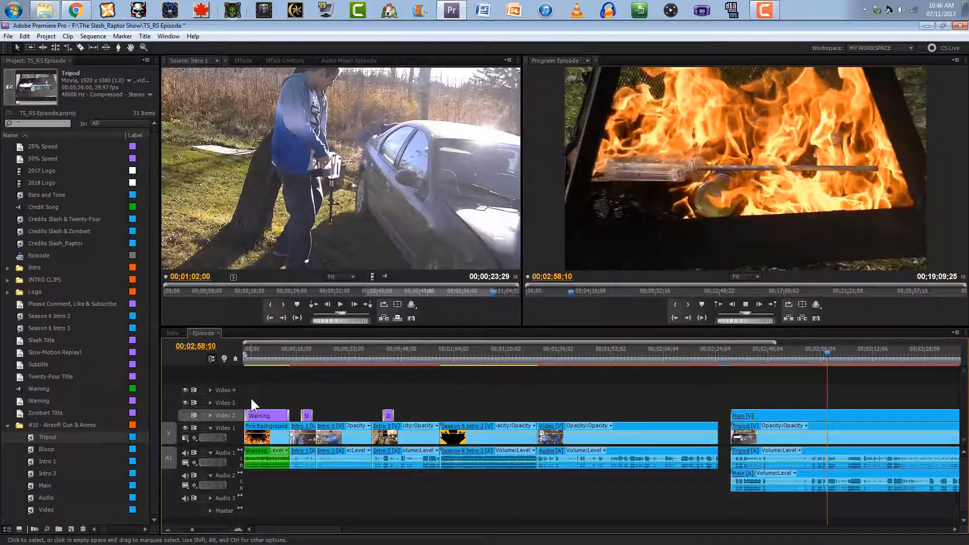
pyautogui.click(238, 529)
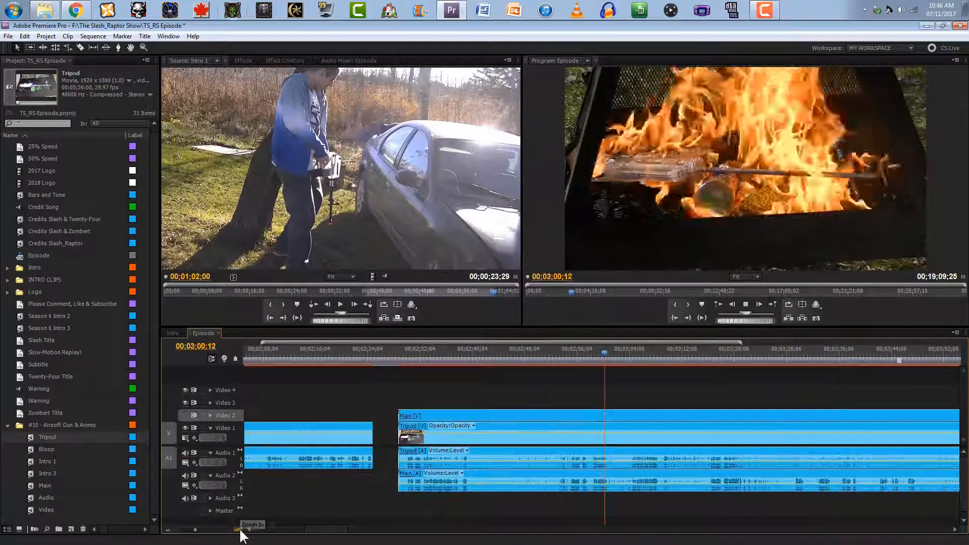
# Trim the starts of the Main and Tripod clips to 00;02;30;00 and show Video 2 again
pyautogui.click(409, 360)
pyautogui.moveTo(411, 375); pyautogui.dragTo(402, 379)
pyautogui.press('space')
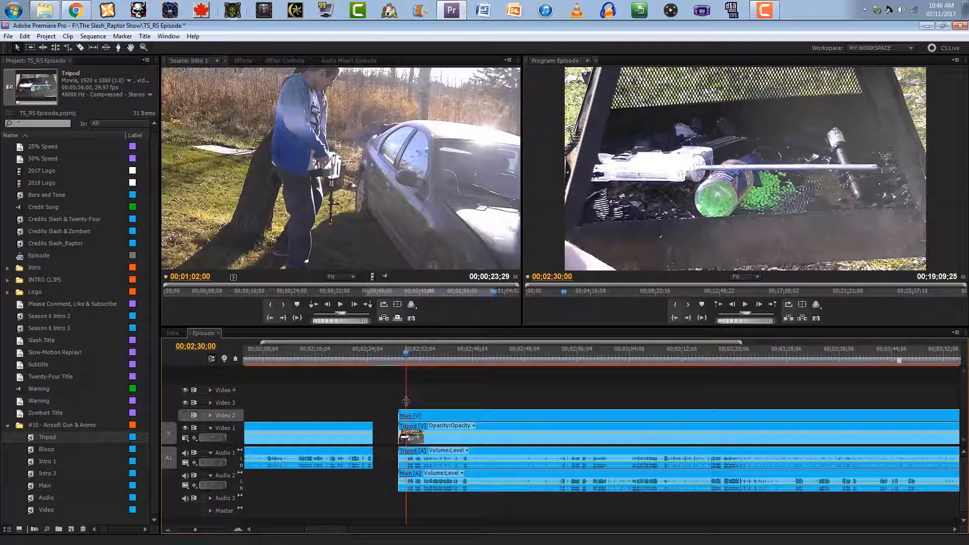
pyautogui.moveTo(402, 398); pyautogui.dragTo(396, 455)
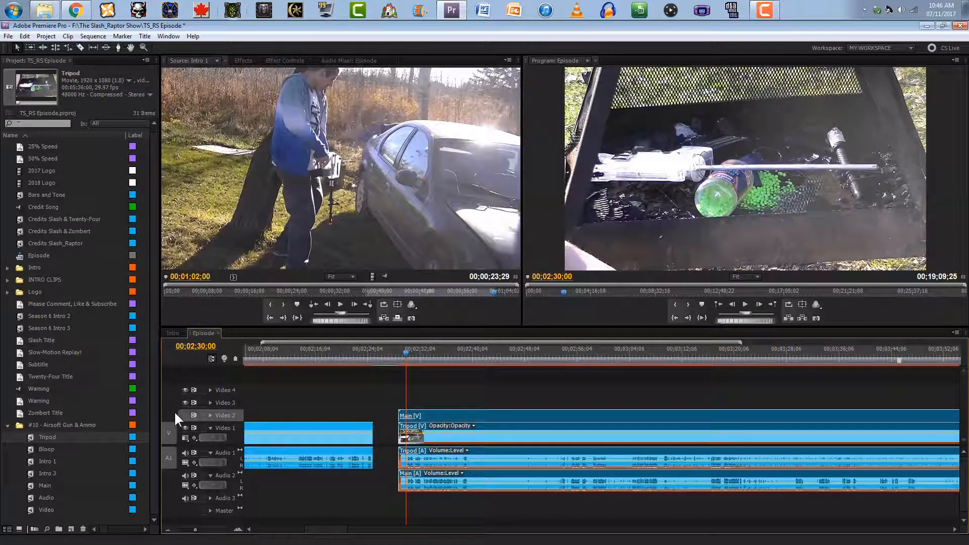
pyautogui.moveTo(414, 424); pyautogui.dragTo(422, 420)
pyautogui.click(426, 401)
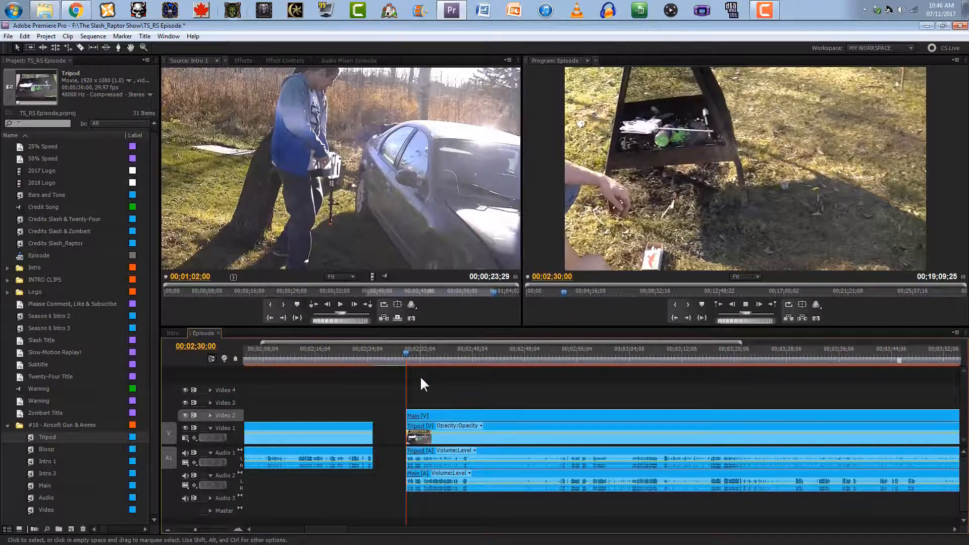
# Play the trimmed Main and Tripod clips from 00;02;30;00 and stop at 00;03;31;23
pyautogui.press('space')
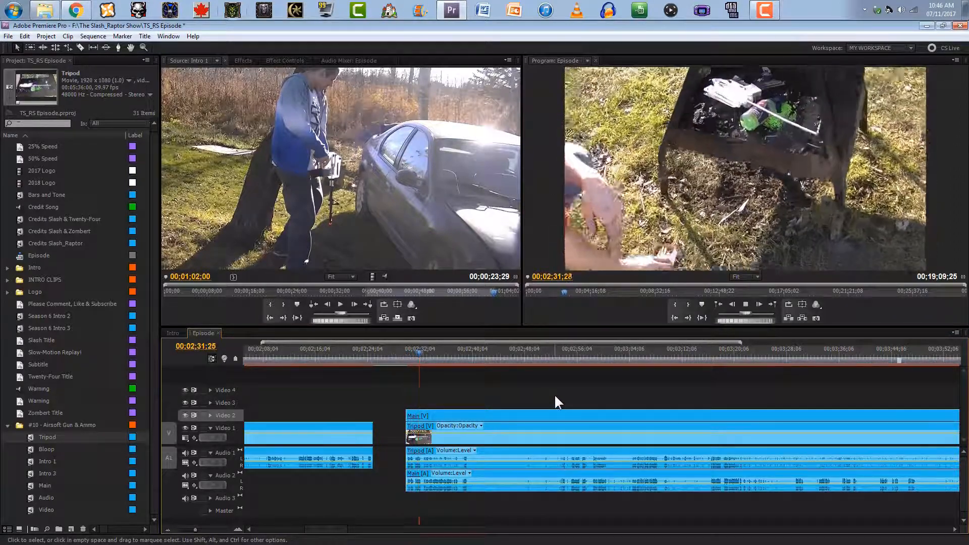
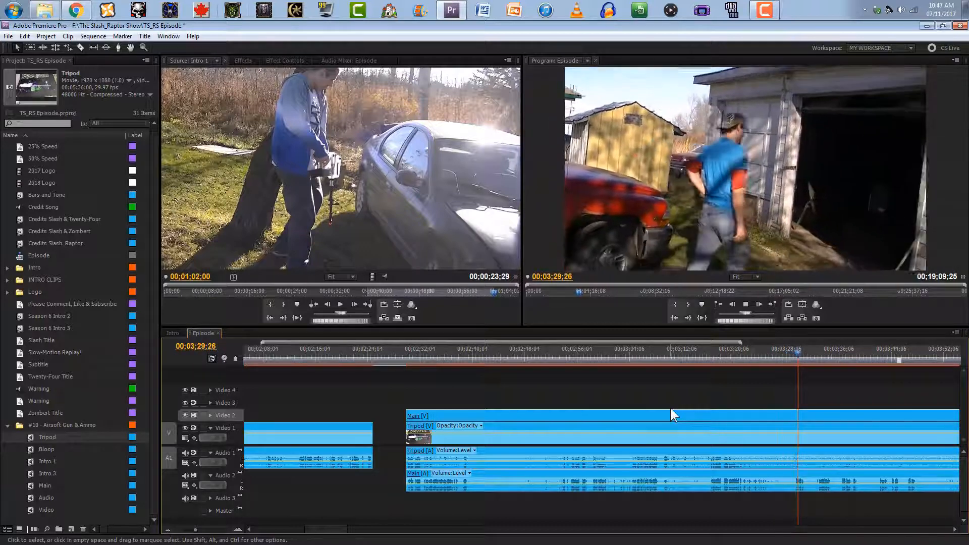
pyautogui.press('space')
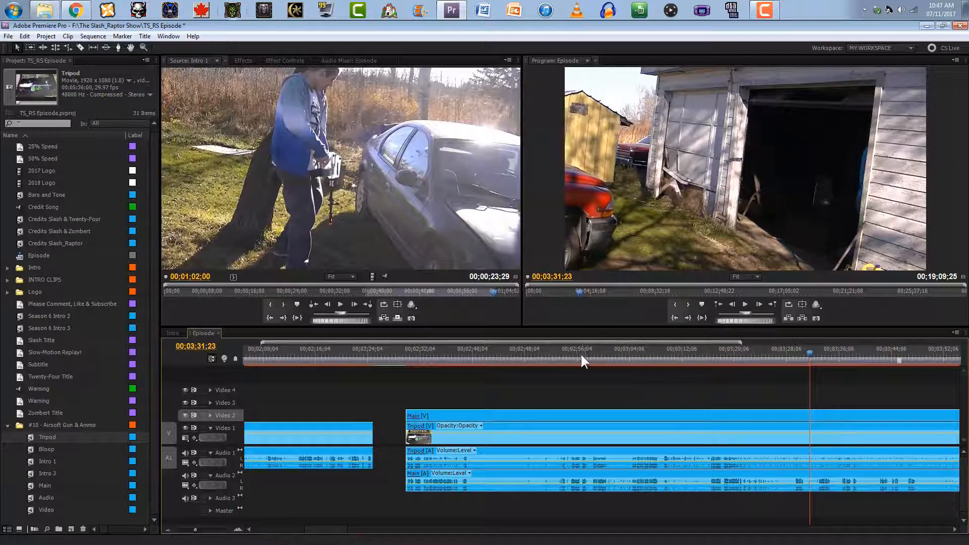
# Play through the Main and Tripod clips and split them at 00;03;01;25
pyautogui.moveTo(579, 355); pyautogui.dragTo(453, 370)
pyautogui.press('space')
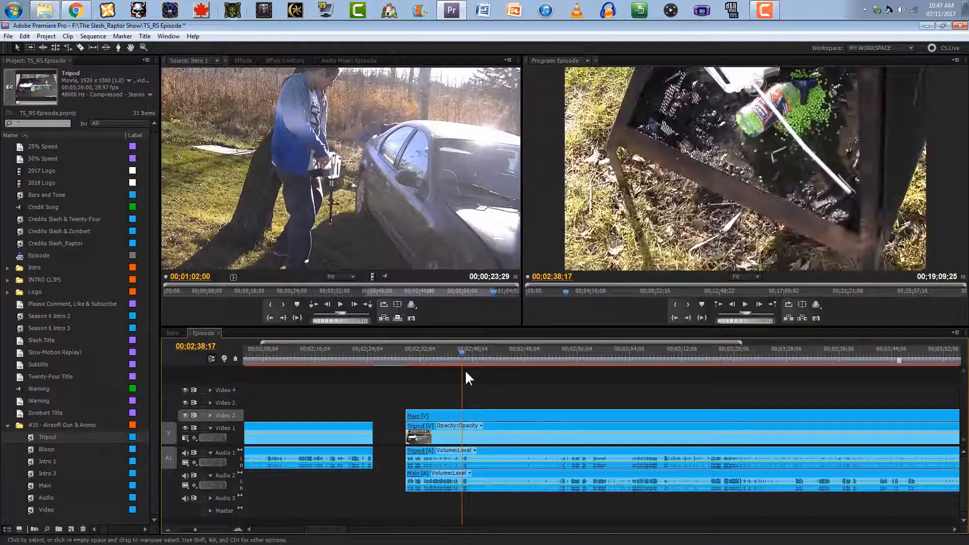
pyautogui.click(563, 358)
pyautogui.press('space')
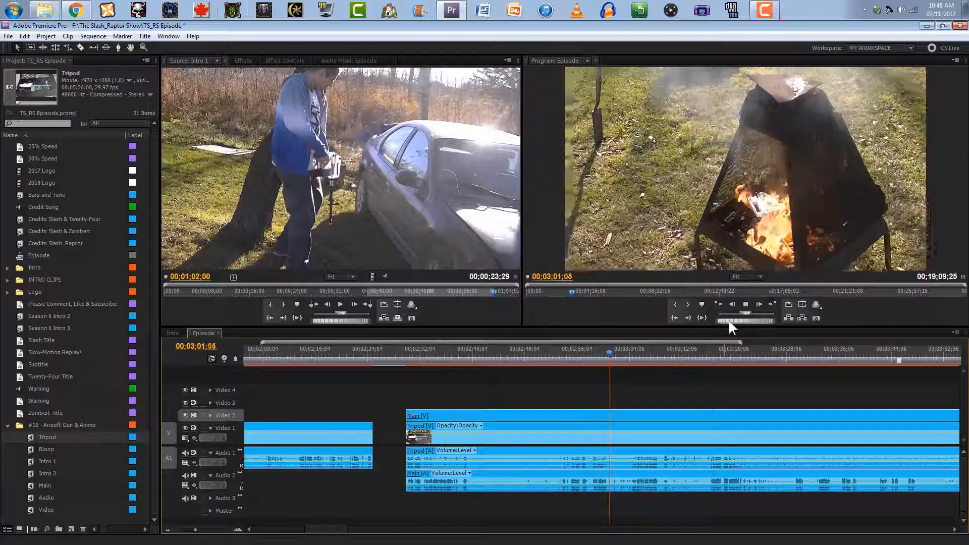
pyautogui.press('space')
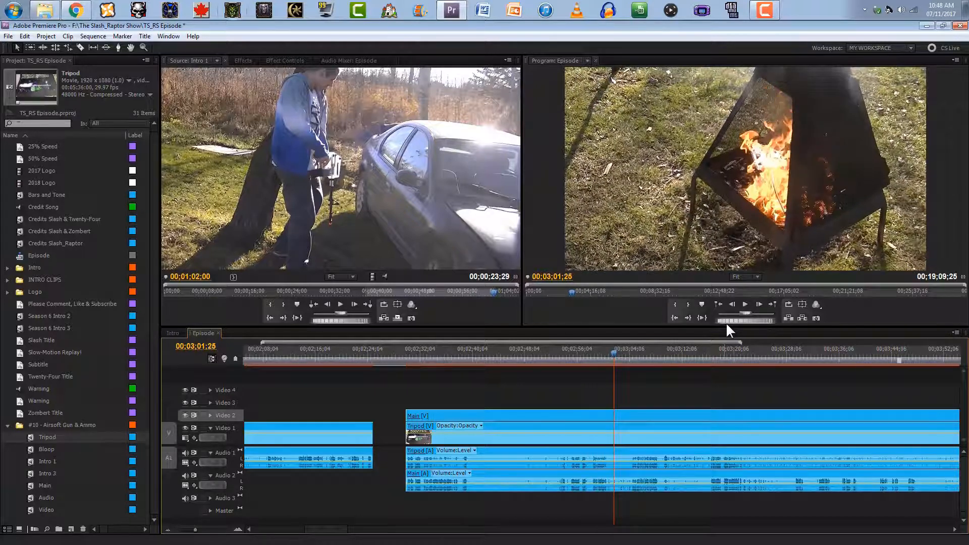
pyautogui.hotkey('ctrl', 'k')
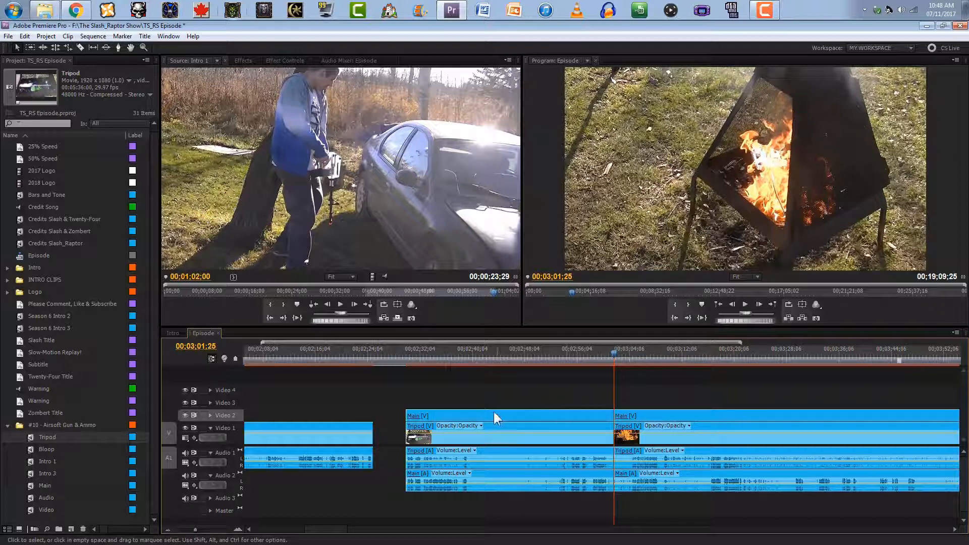
# Overwrite the Tripod piece before the cut with the Main video and audio on Video 1 and Audio 1, placed against the preceding clip
pyautogui.moveTo(493, 419); pyautogui.dragTo(494, 432)
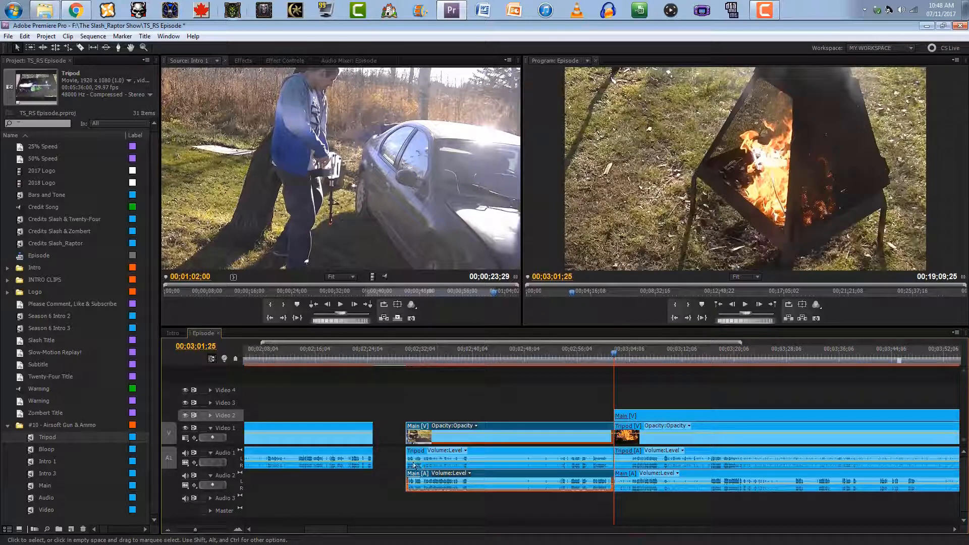
pyautogui.moveTo(415, 471); pyautogui.dragTo(400, 444)
# Trim the starts of the remaining Main and Tripod clips to 00;03;09;10
pyautogui.click(628, 359)
pyautogui.press('space')
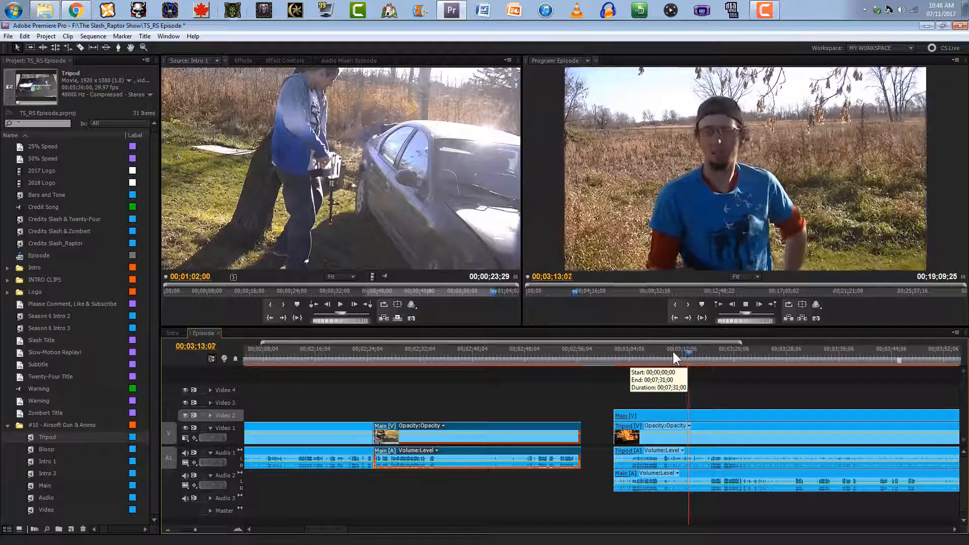
pyautogui.moveTo(677, 353); pyautogui.dragTo(662, 358)
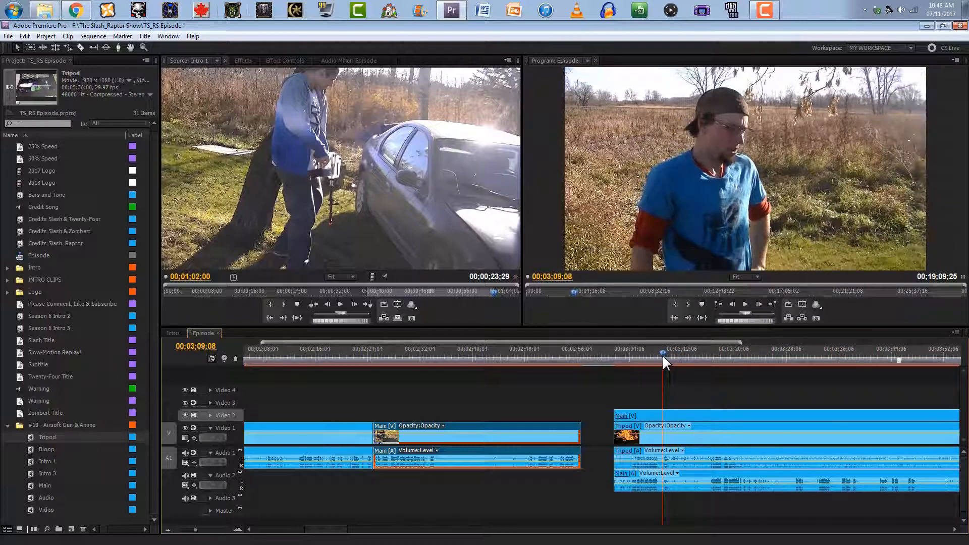
pyautogui.click(237, 529)
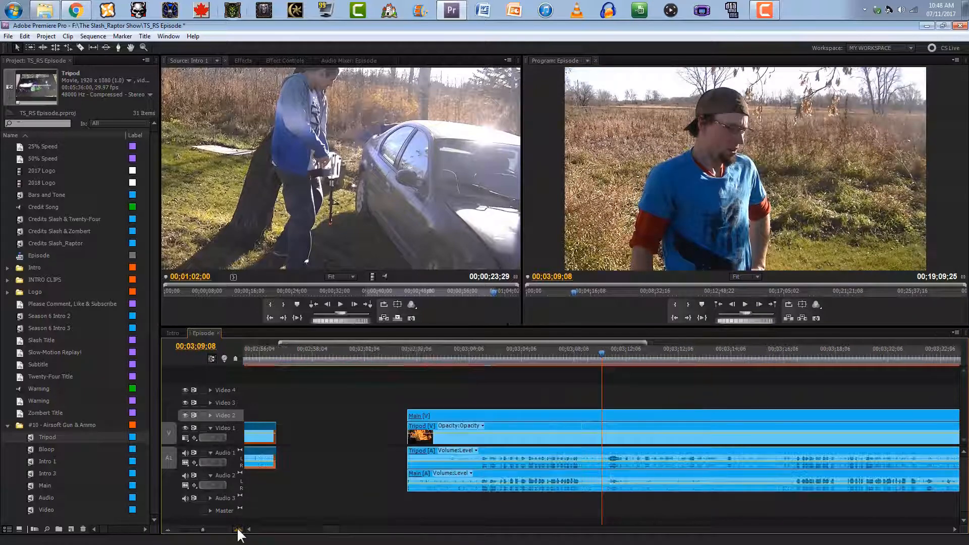
pyautogui.click(603, 355)
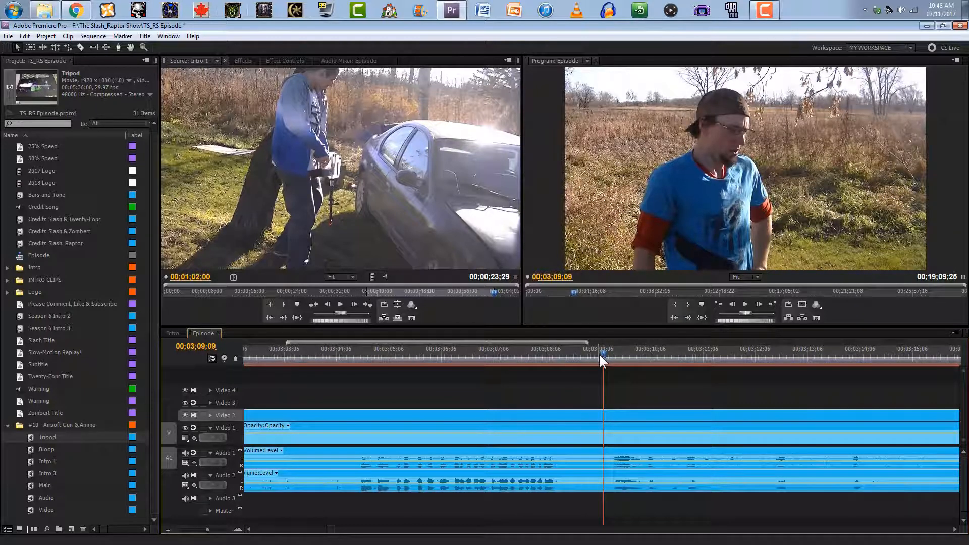
pyautogui.press('Right')
pyautogui.click(166, 530)
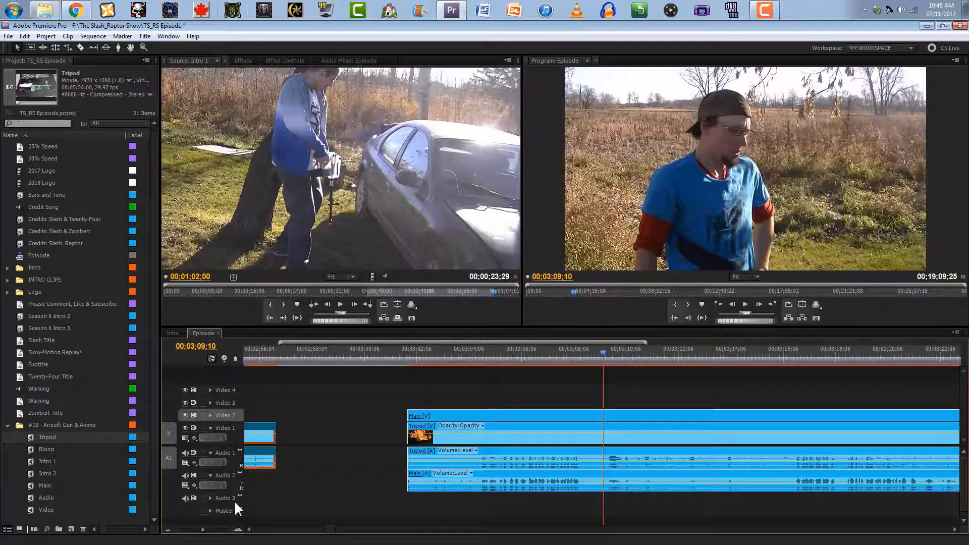
pyautogui.moveTo(417, 399); pyautogui.dragTo(415, 469)
pyautogui.moveTo(407, 423); pyautogui.dragTo(604, 425)
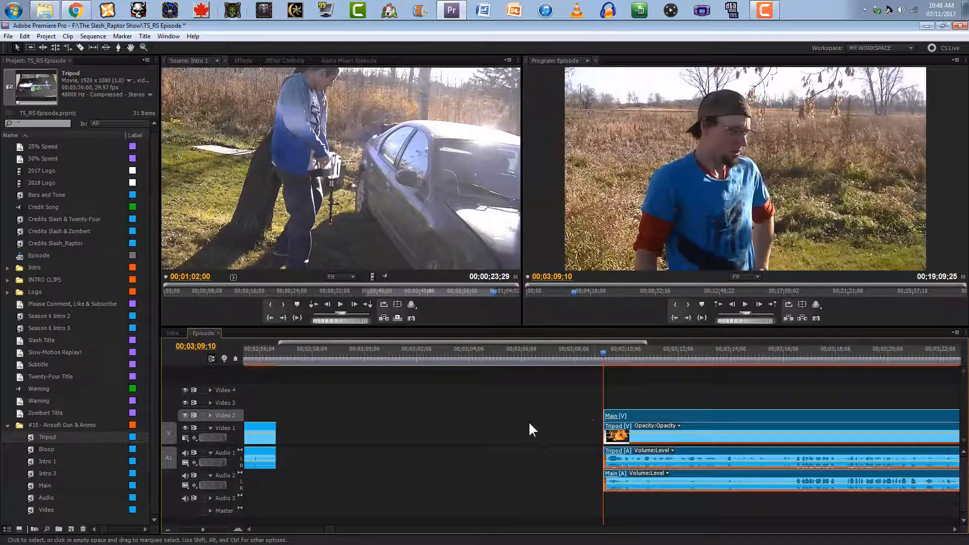
# Play the trimmed Main and Tripod clips and split them at 00;03;16;17
pyautogui.press('space')
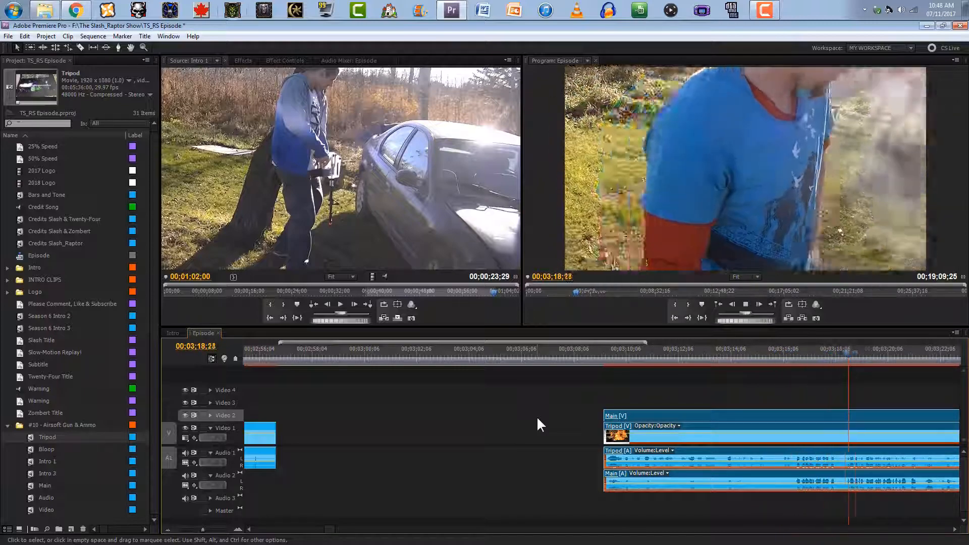
pyautogui.click(168, 529)
pyautogui.click(168, 529)
pyautogui.click(169, 529)
pyautogui.click(169, 528)
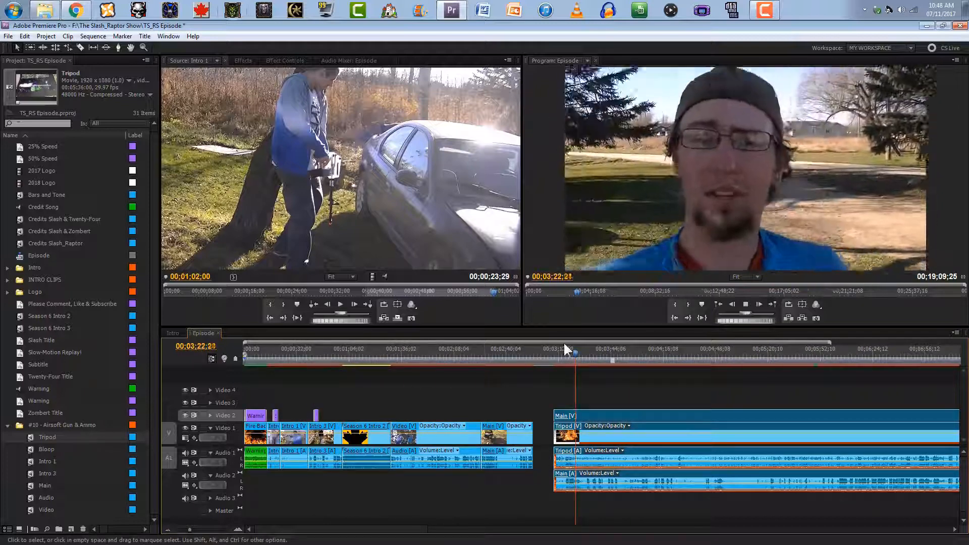
pyautogui.click(237, 529)
pyautogui.click(238, 529)
pyautogui.click(238, 529)
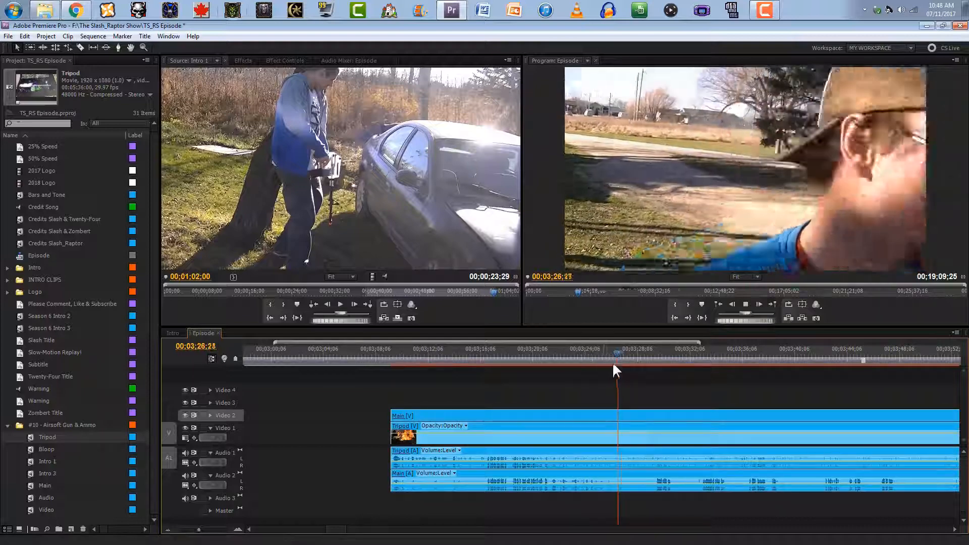
pyautogui.moveTo(474, 348); pyautogui.dragTo(446, 358)
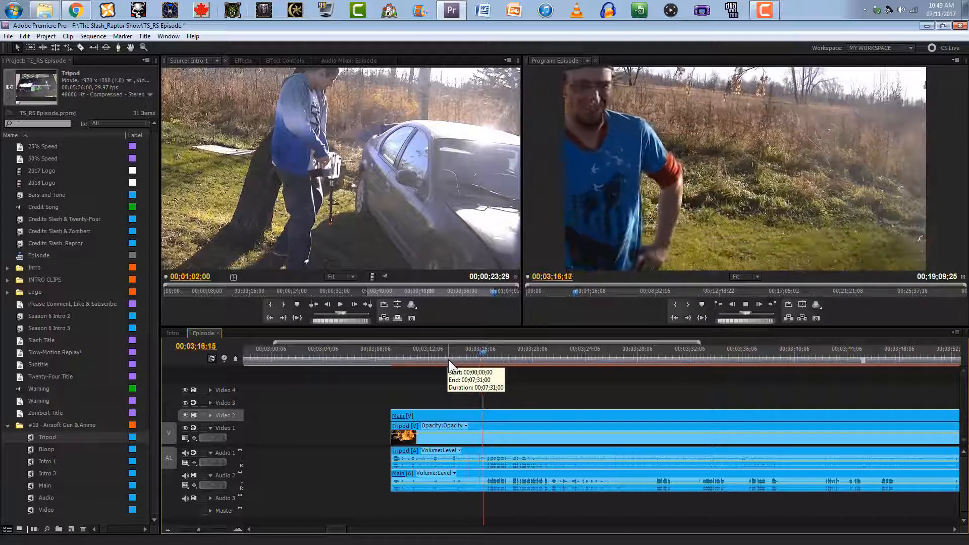
pyautogui.press('space')
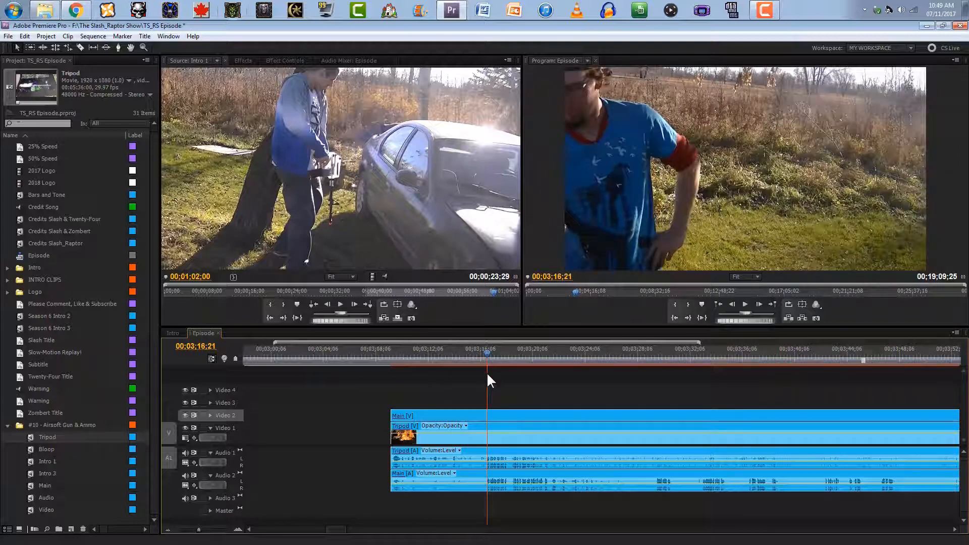
pyautogui.press('c')
pyautogui.click(486, 458)
pyautogui.click(486, 472)
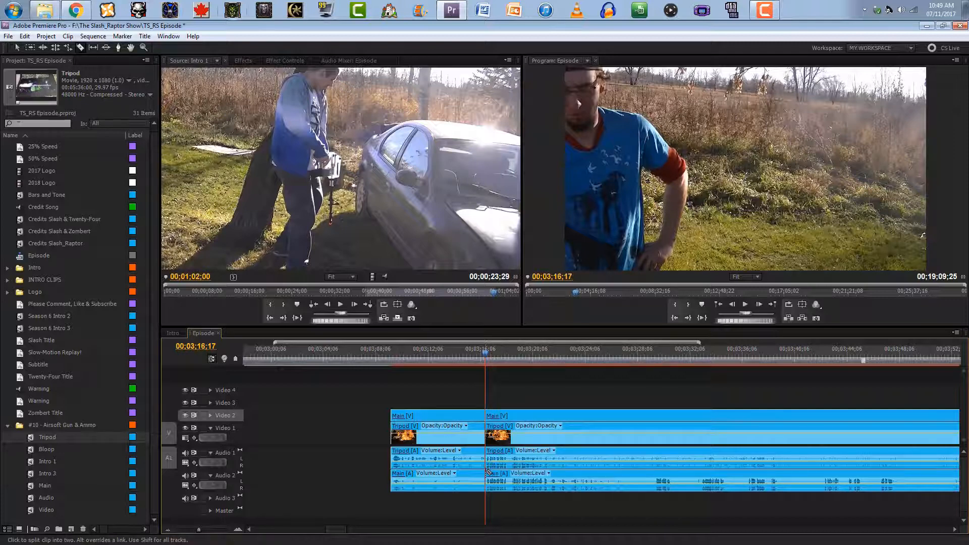
# Replace the short Tripod piece with its Main video and audio on Video 1 and Audio 1, and close the gap to the preceding clip
pyautogui.press('v')
pyautogui.moveTo(433, 415); pyautogui.dragTo(429, 436)
pyautogui.moveTo(404, 471); pyautogui.dragTo(404, 451)
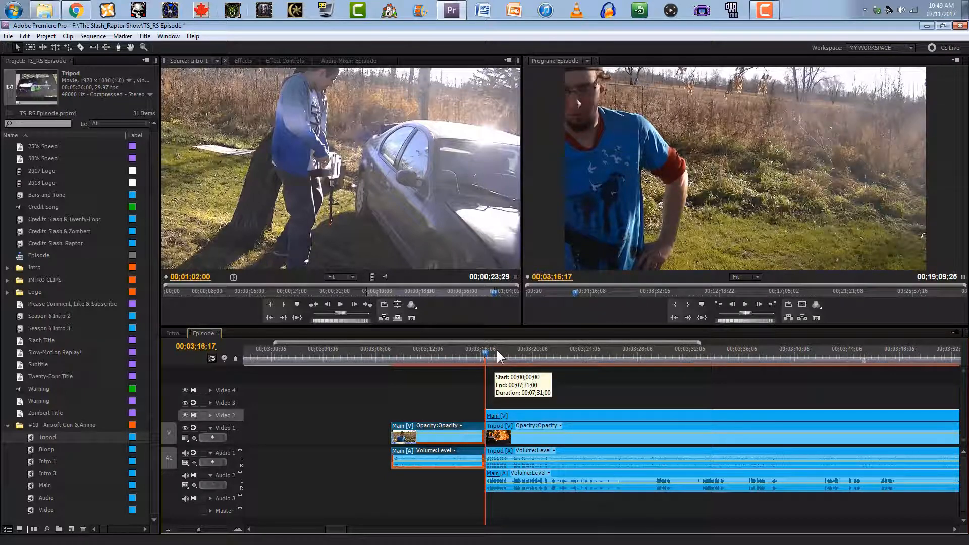
pyautogui.click(168, 529)
pyautogui.moveTo(507, 435); pyautogui.dragTo(425, 435)
# Find the start of the talking shot at 00;03;22;00 and trim the starts of the Main and Tripod clips there
pyautogui.moveTo(542, 347); pyautogui.dragTo(572, 358)
pyautogui.press('space')
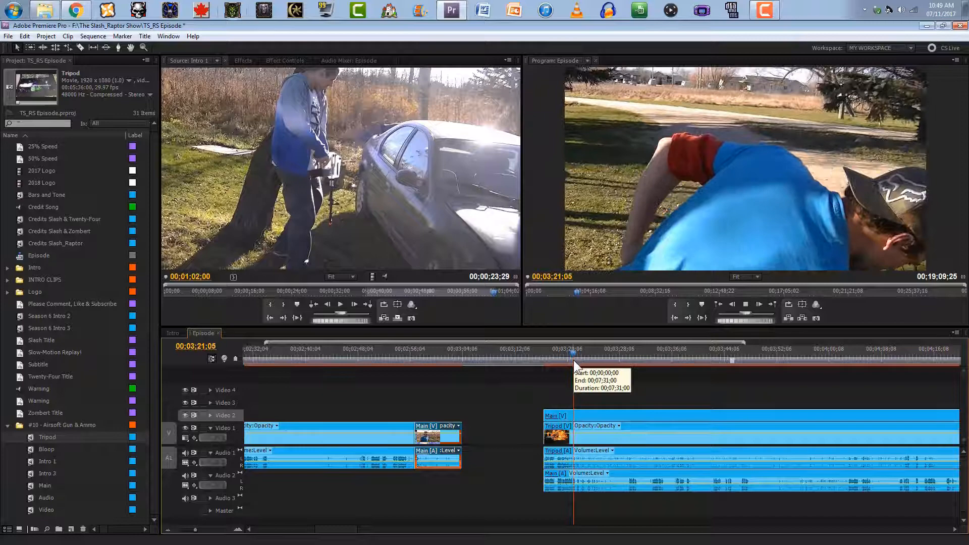
pyautogui.press('space')
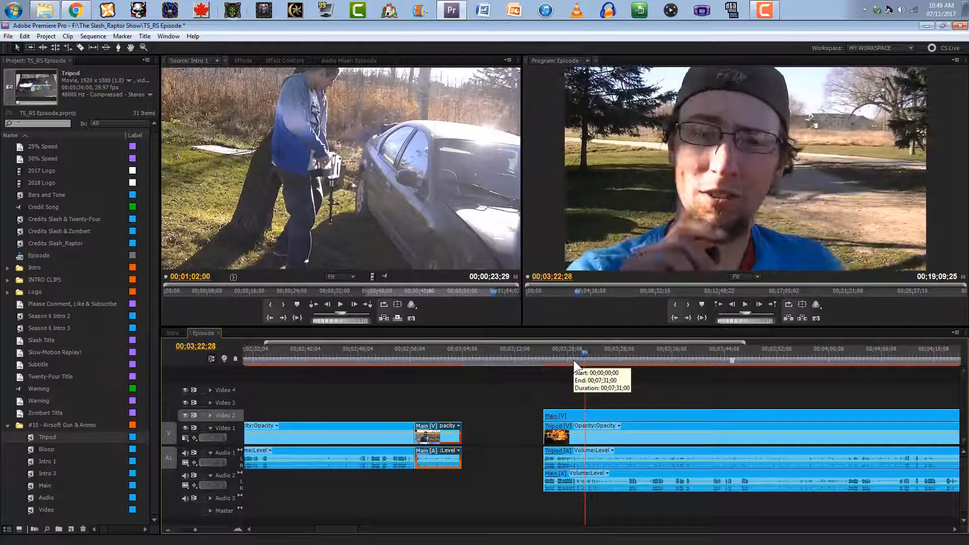
pyautogui.press('Left')
pyautogui.press('Left')
pyautogui.press('Left')
pyautogui.press('Left')
pyautogui.press('Left')
pyautogui.press('Left')
pyautogui.press('Left')
pyautogui.press('Left')
pyautogui.press('Left')
pyautogui.press('Left')
pyautogui.press('Left')
pyautogui.press('Left')
pyautogui.press('Left')
pyautogui.press('Left')
pyautogui.press('Left')
pyautogui.press('Left')
pyautogui.press('Left')
pyautogui.press('Left')
pyautogui.press('Left')
pyautogui.press('Left')
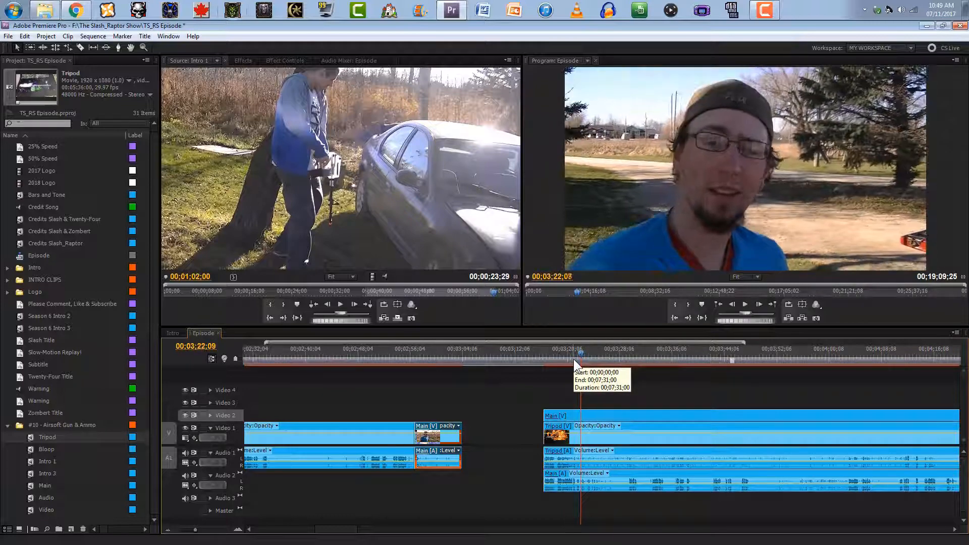
pyautogui.press('Left')
pyautogui.press('Left')
pyautogui.press('Left')
pyautogui.press('Left')
pyautogui.press('Left')
pyautogui.press('Left')
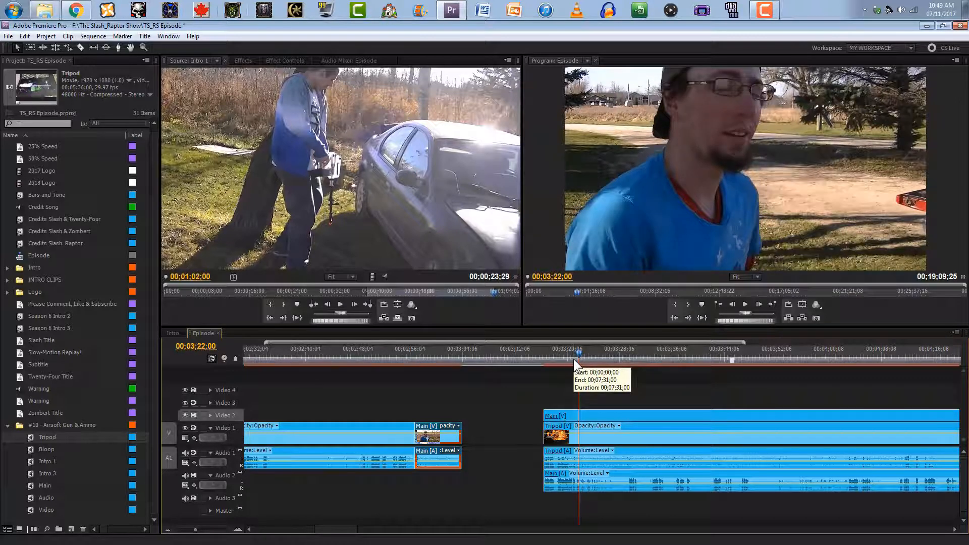
pyautogui.moveTo(554, 394); pyautogui.dragTo(554, 482)
pyautogui.moveTo(550, 402); pyautogui.dragTo(579, 416)
# Play the trimmed clips from 00;03;22;00 until the man reaches the garage, and save the project
pyautogui.press('space')
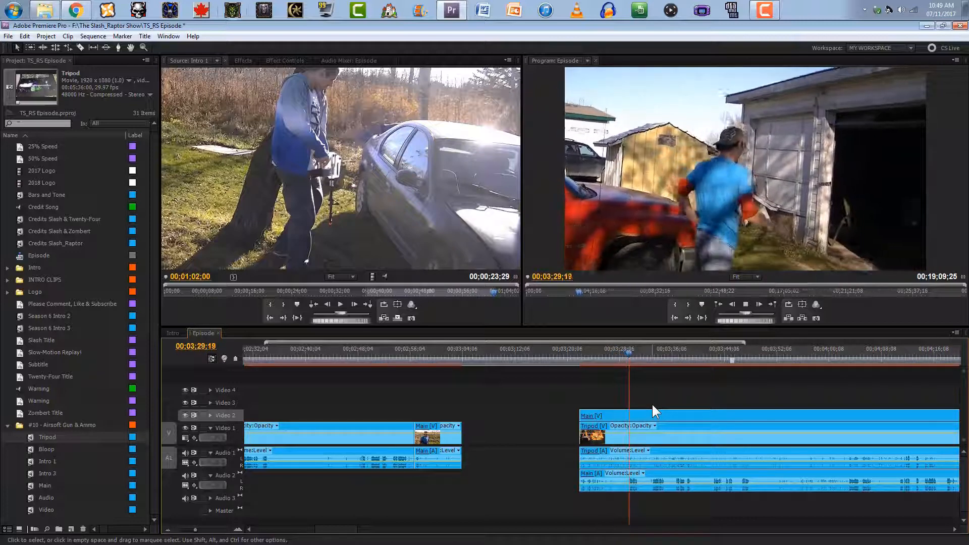
pyautogui.press('space')
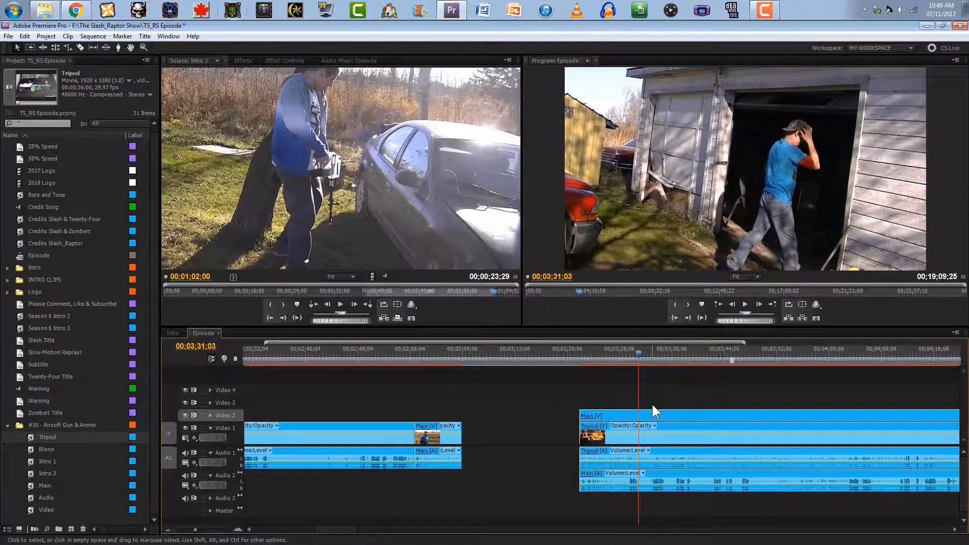
pyautogui.hotkey('ctrl', 's')
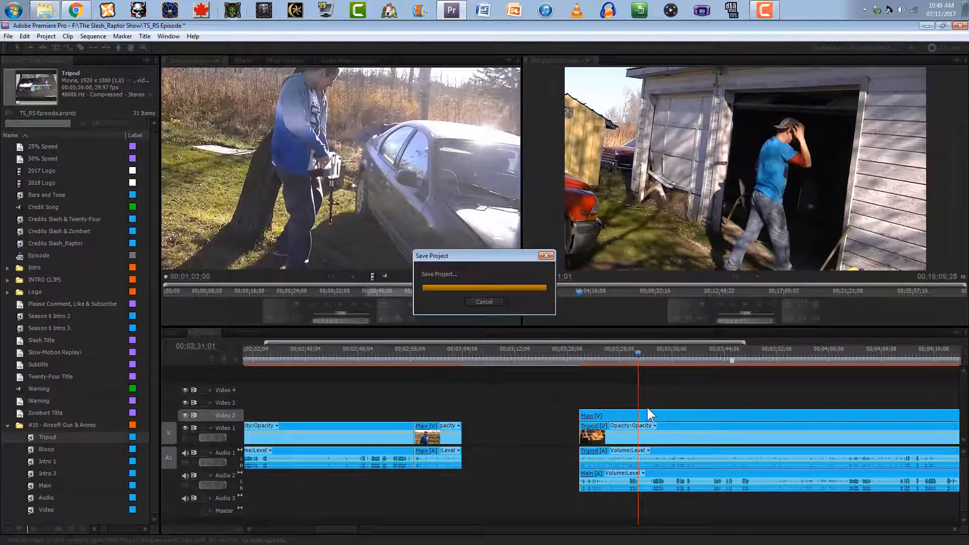
# Split the clips at 00;03;31;00 and move the Main piece over its Tripod piece onto Video 1 and Audio 1, against the preceding clip
pyautogui.press('c')
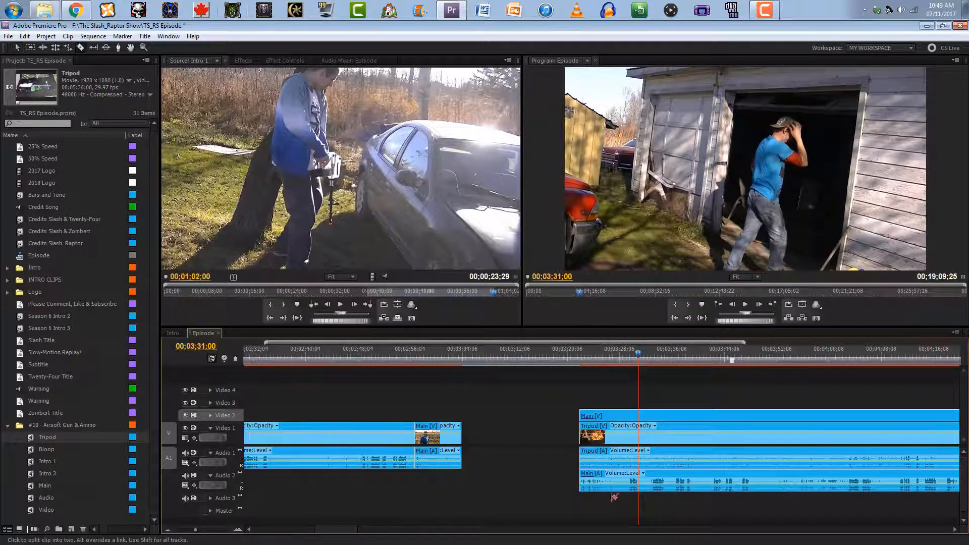
pyautogui.click(639, 476)
pyautogui.click(639, 455)
pyautogui.press('v')
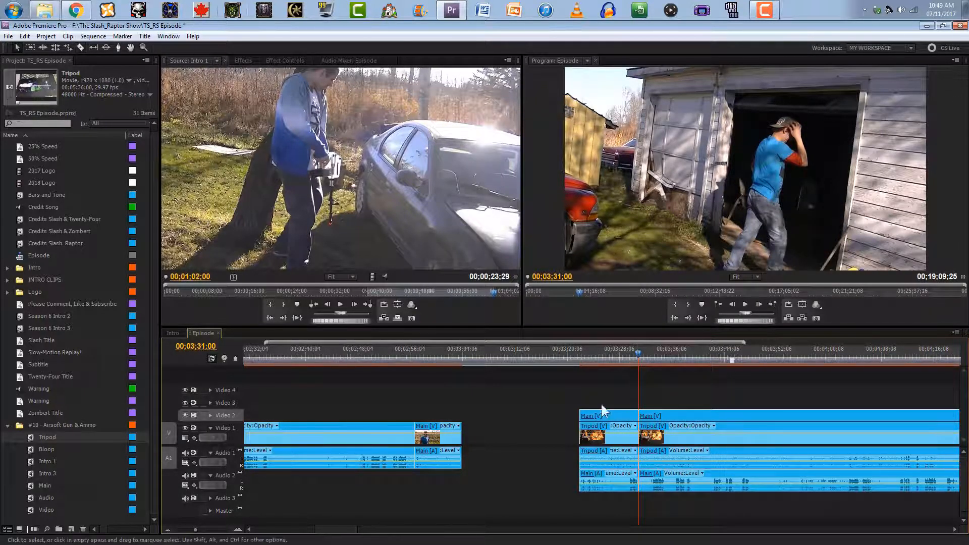
pyautogui.moveTo(592, 420); pyautogui.dragTo(475, 447)
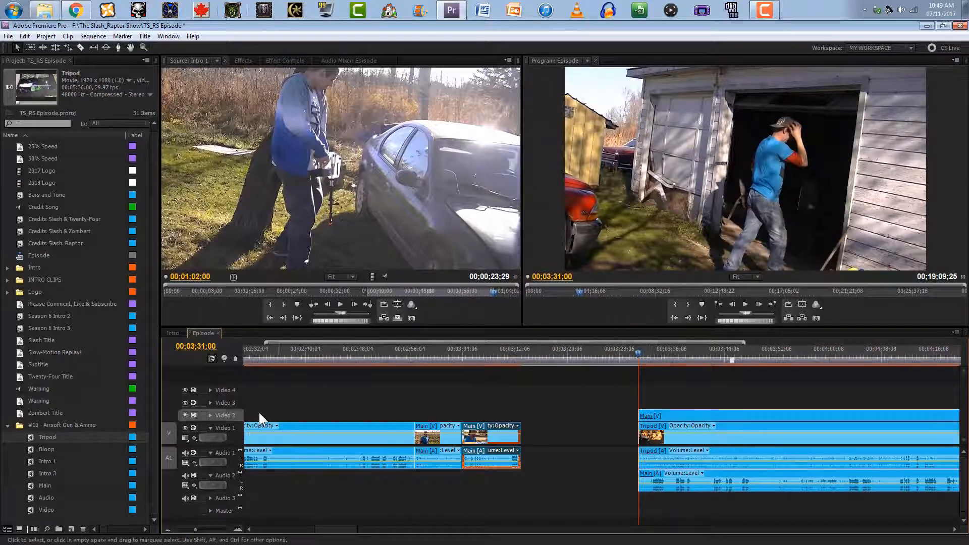
# Hide Video 2, play the Tripod footage from 00;03;31;00 to about 00;03;47;00, and show Video 2 again
pyautogui.click(185, 415)
pyautogui.press('space')
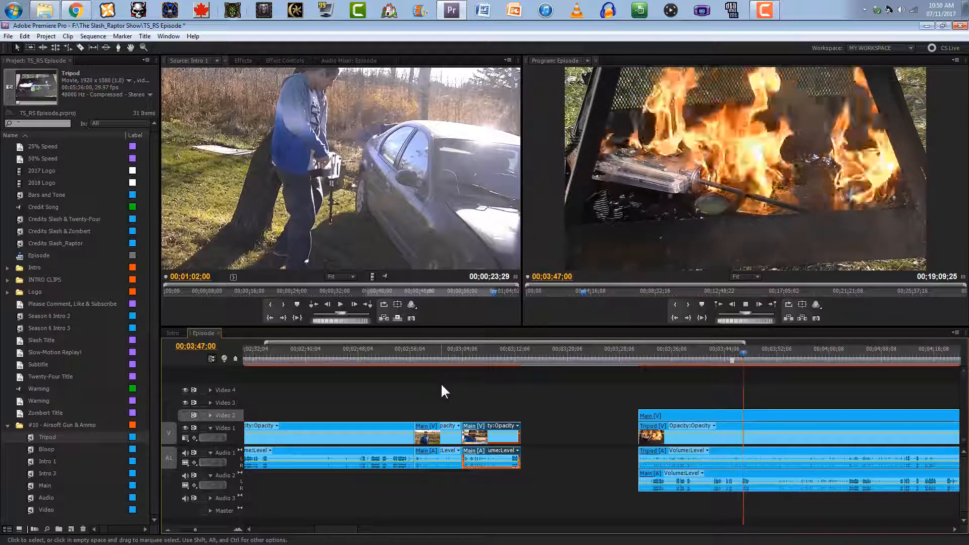
pyautogui.press('space')
pyautogui.click(185, 415)
# Review the Main footage around the garage shot and split the Main and Tripod clips at 00;03;48;10
pyautogui.press('space')
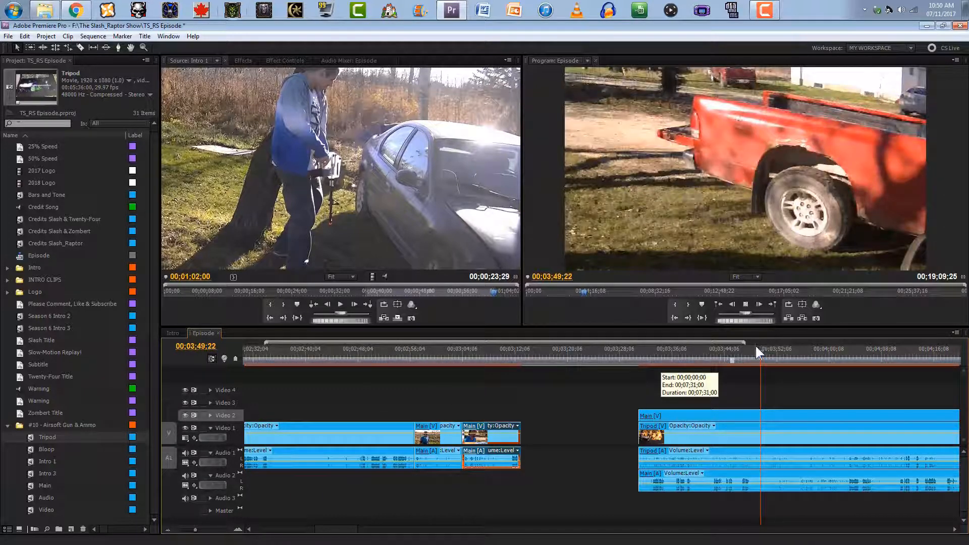
pyautogui.click(740, 358)
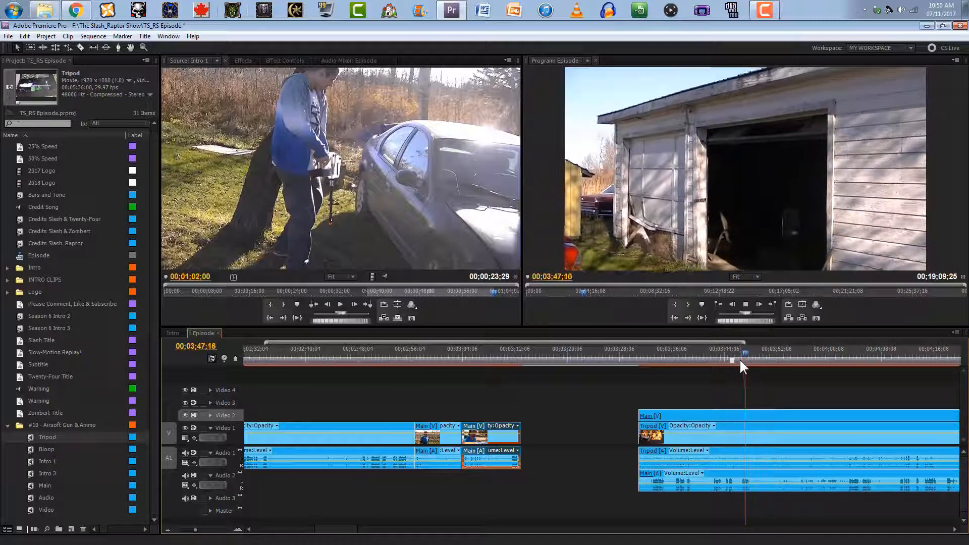
pyautogui.press('space')
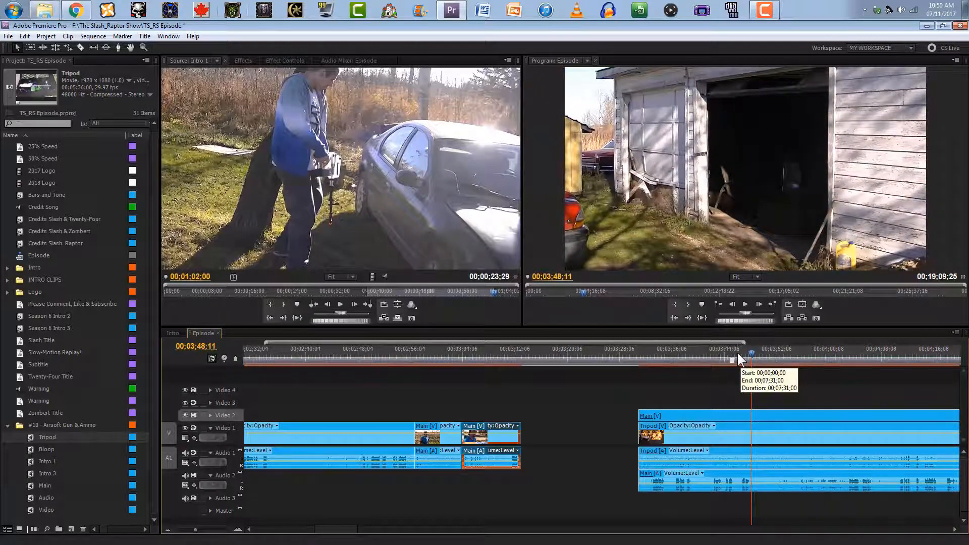
pyautogui.press('space')
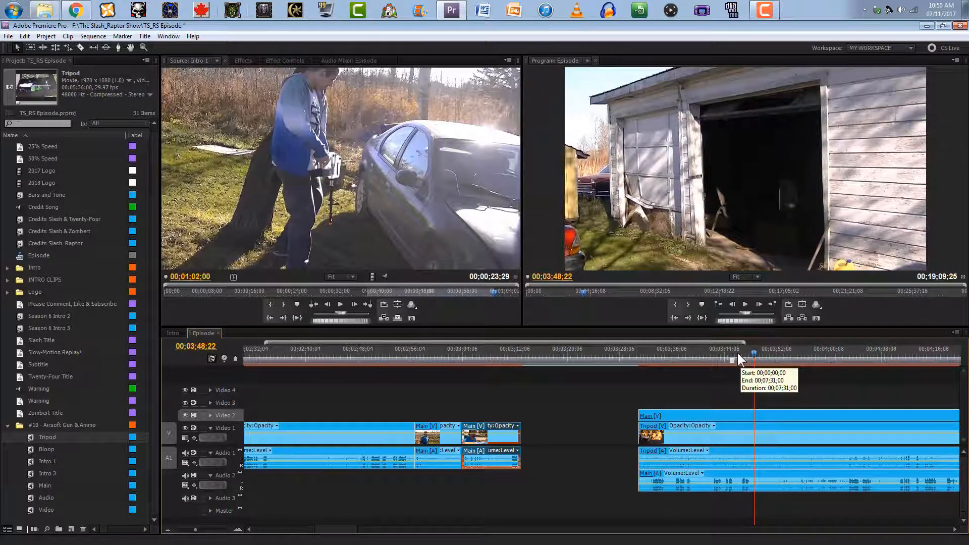
pyautogui.press('Left')
pyautogui.press('Left')
pyautogui.press('Left')
pyautogui.press('Left')
pyautogui.press('Left')
pyautogui.press('Left')
pyautogui.press('Left')
pyautogui.press('Left')
pyautogui.press('Left')
pyautogui.press('Left')
pyautogui.press('Left')
pyautogui.press('Left')
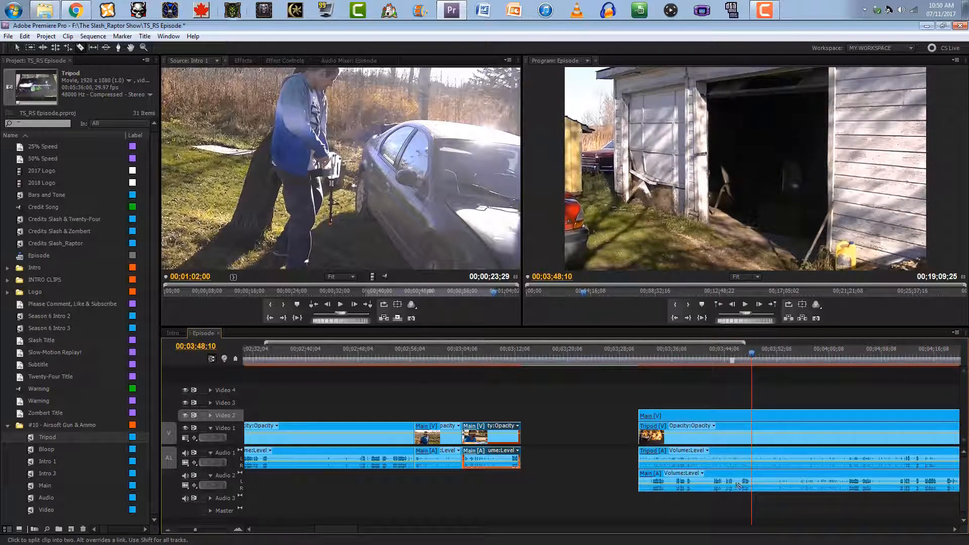
pyautogui.click(752, 476)
pyautogui.click(752, 450)
pyautogui.press('v')
# Move the cut Main and Tripod section together against the preceding clip and play it to 00;03;24;16
pyautogui.click(695, 355)
pyautogui.moveTo(683, 382); pyautogui.dragTo(670, 491)
pyautogui.moveTo(655, 436); pyautogui.dragTo(537, 437)
pyautogui.click(513, 358)
pyautogui.press('space')
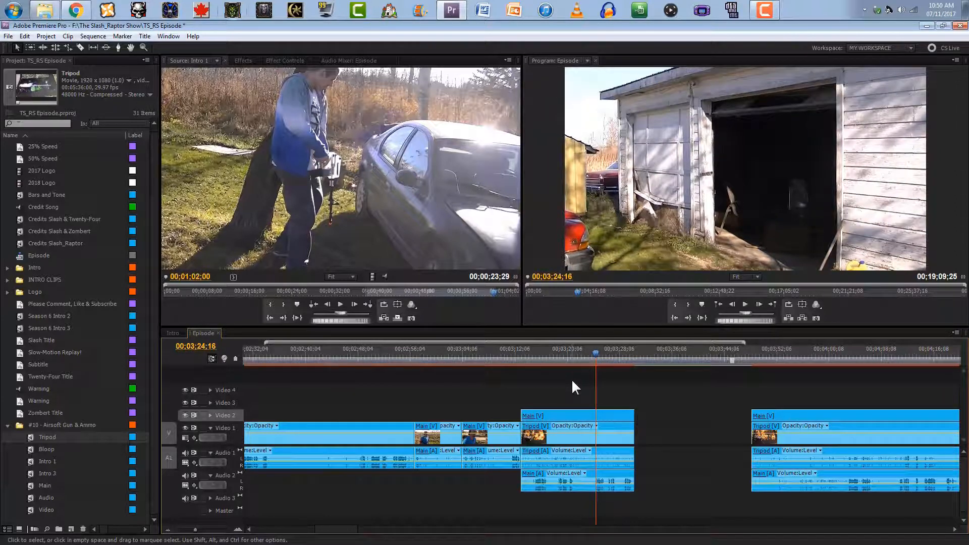
# Split the Main and Tripod clips on all tracks at 00;03;24;10
pyautogui.press('Left')
pyautogui.press('Left')
pyautogui.press('Left')
pyautogui.press('Left')
pyautogui.press('Left')
pyautogui.press('Left')
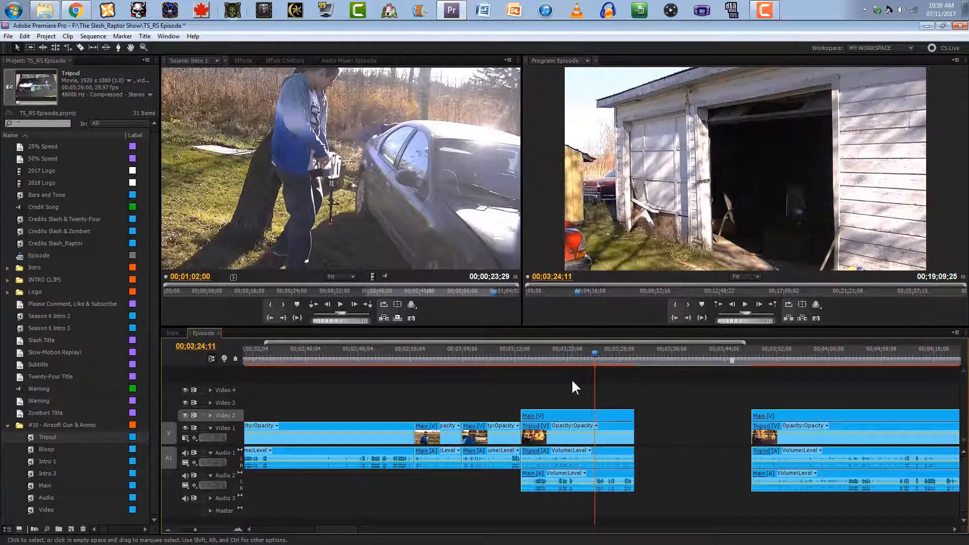
pyautogui.press('c')
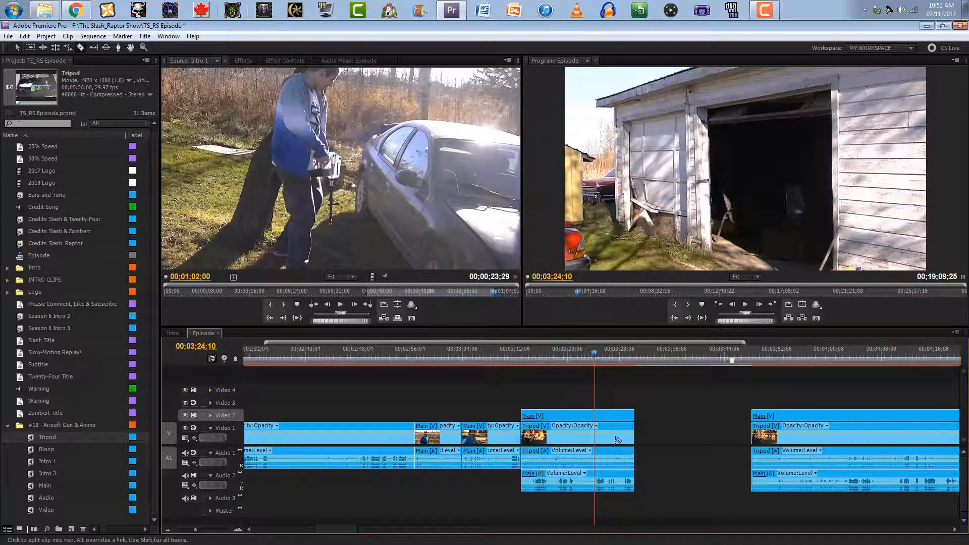
pyautogui.click(596, 461)
pyautogui.press('v')
# Play on through the garage shot and step frame by frame to find the cut point at 00;03;28;00
pyautogui.press('space')
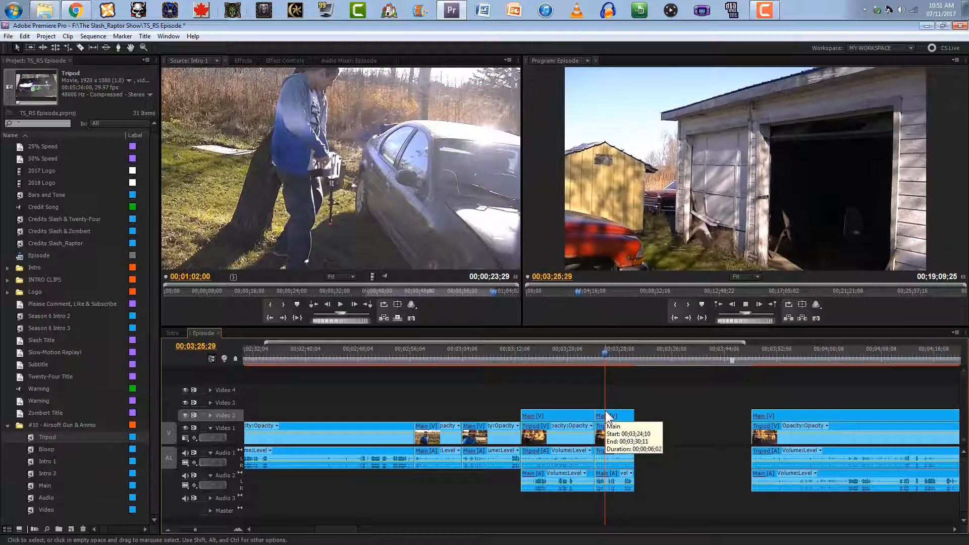
pyautogui.press('space')
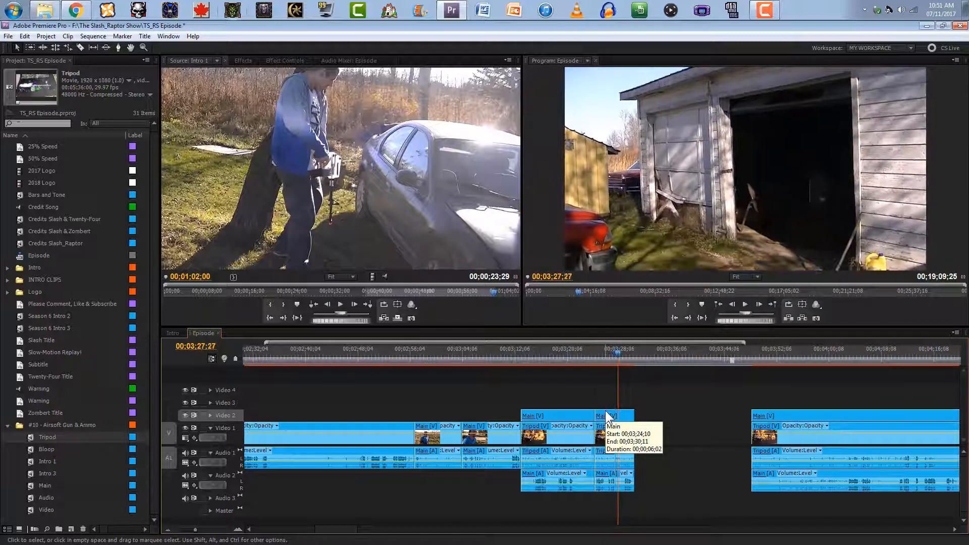
pyautogui.press('Right')
pyautogui.press('Right')
pyautogui.press('Right')
pyautogui.press('Right')
pyautogui.press('Right')
pyautogui.press('Right')
pyautogui.press('Right')
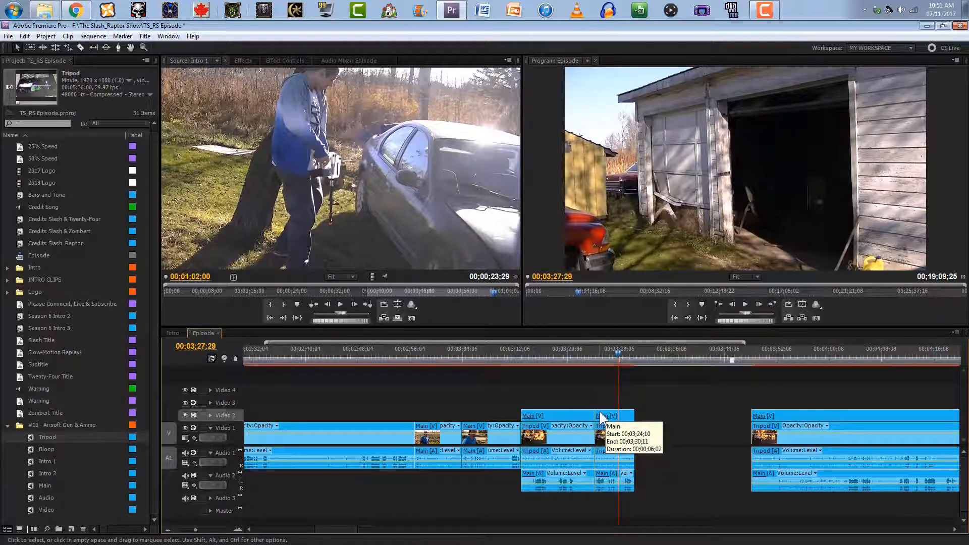
pyautogui.press('Right')
pyautogui.press('Right')
pyautogui.press('Right')
pyautogui.press('Right')
pyautogui.press('Right')
pyautogui.press('Right')
pyautogui.press('Right')
pyautogui.press('Right')
pyautogui.press('Right')
pyautogui.press('Right')
pyautogui.press('Right')
pyautogui.press('Right')
pyautogui.press('Right')
pyautogui.press('Right')
pyautogui.press('Right')
pyautogui.press('Right')
pyautogui.press('Right')
pyautogui.press('Right')
pyautogui.press('Right')
pyautogui.press('Right')
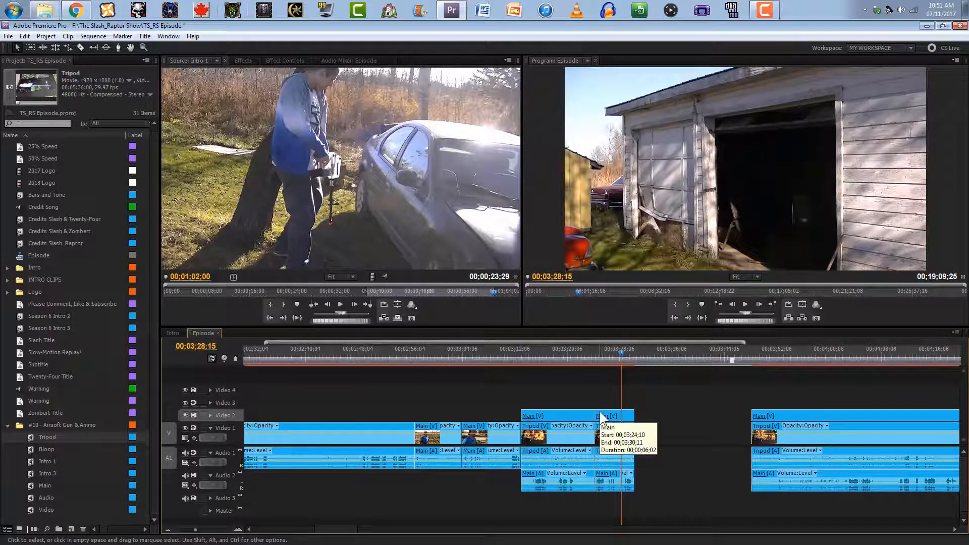
pyautogui.press('Left')
pyautogui.press('Left')
pyautogui.press('Left')
pyautogui.press('Left')
pyautogui.press('Left')
pyautogui.press('Left')
pyautogui.press('Left')
pyautogui.press('Left')
pyautogui.press('Left')
pyautogui.press('Left')
pyautogui.press('Left')
pyautogui.press('Left')
pyautogui.press('Left')
pyautogui.press('Left')
pyautogui.press('Left')
pyautogui.press('Left')
pyautogui.press('Left')
pyautogui.press('Left')
pyautogui.press('Left')
pyautogui.press('Left')
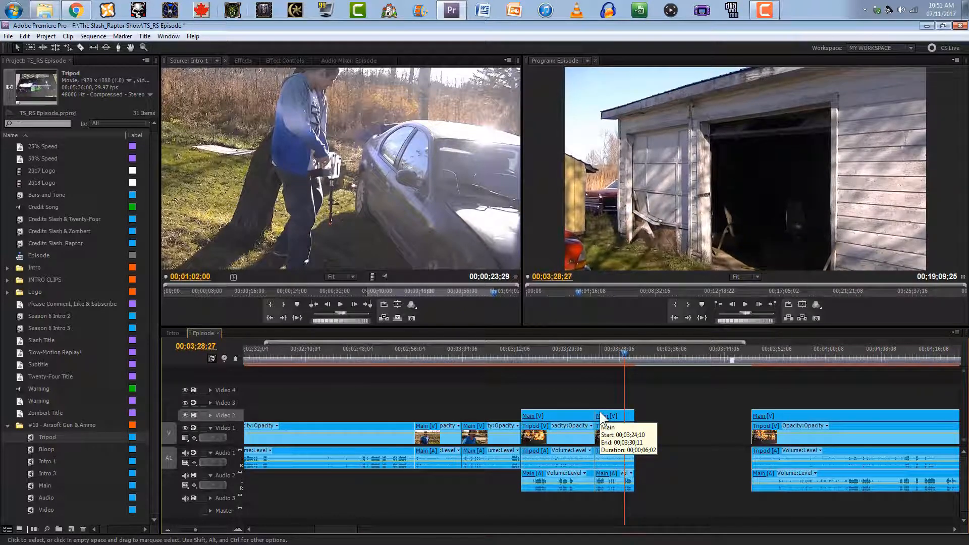
pyautogui.press('Left')
pyautogui.press('Left')
pyautogui.press('Left')
pyautogui.press('Left')
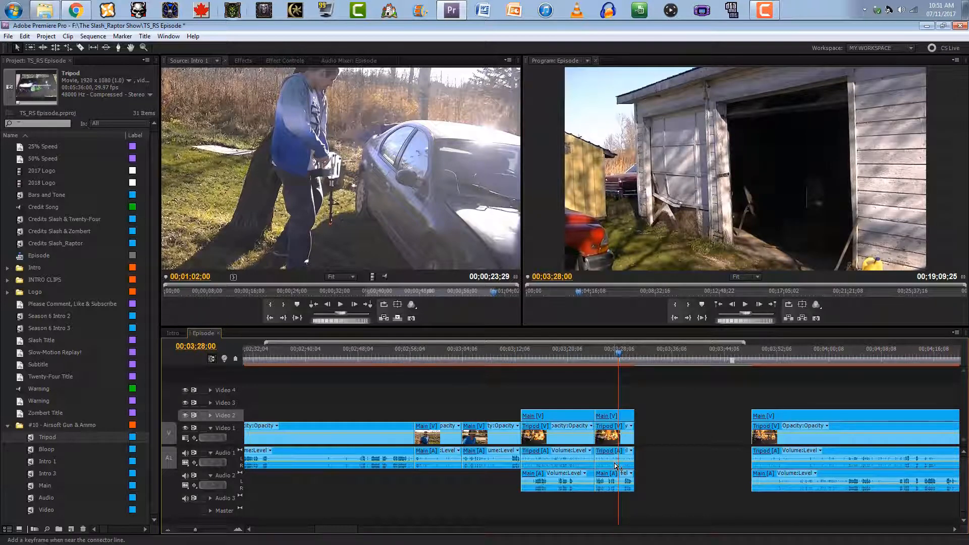
# Undo the split at 00;03;24;10 and split the Main and Tripod clips at 00;03;28;00 instead
pyautogui.hotkey('ctrl', 'z')
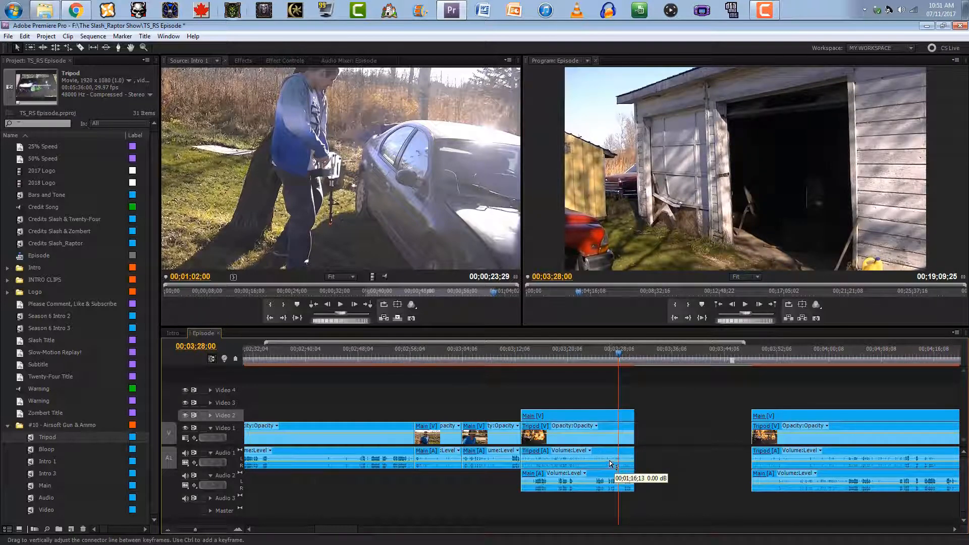
pyautogui.press('c')
pyautogui.click(620, 448)
pyautogui.press('v')
# Move the Main piece after 00;03;28;00 onto Video 1 and Audio 1, and pair the preceding Tripod picture with only Main's audio on Audio 1
pyautogui.click(628, 428)
pyautogui.moveTo(629, 428); pyautogui.dragTo(628, 429)
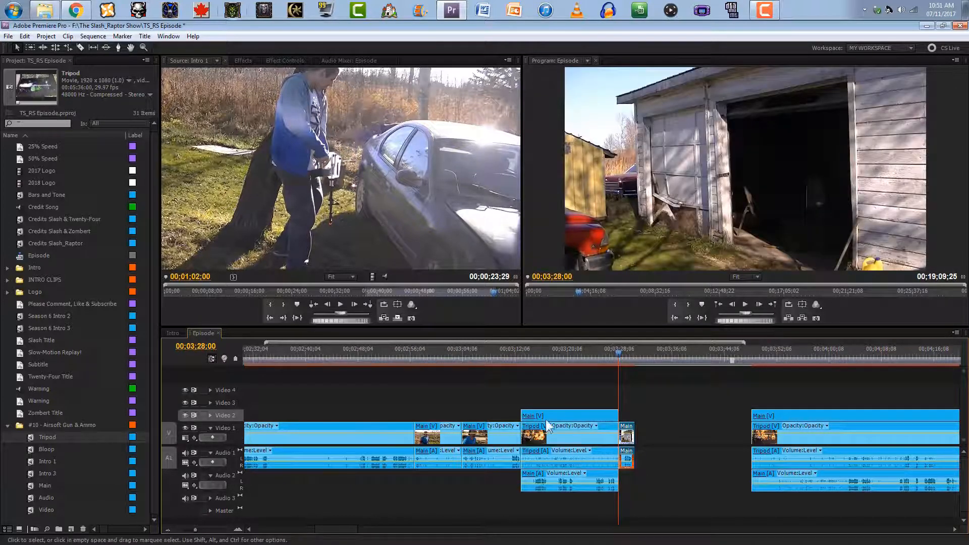
pyautogui.moveTo(541, 433); pyautogui.dragTo(536, 436)
pyautogui.moveTo(531, 474); pyautogui.dragTo(529, 464)
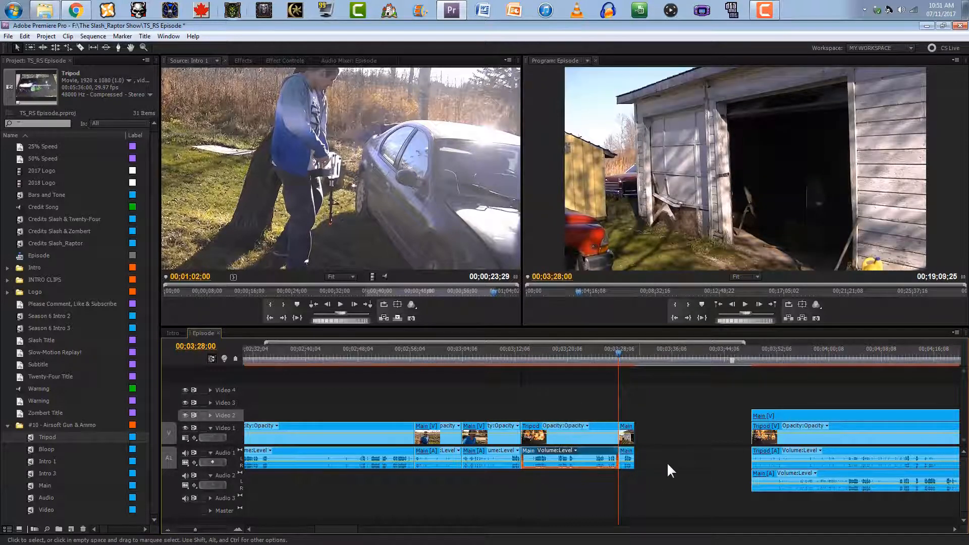
pyautogui.click(674, 458)
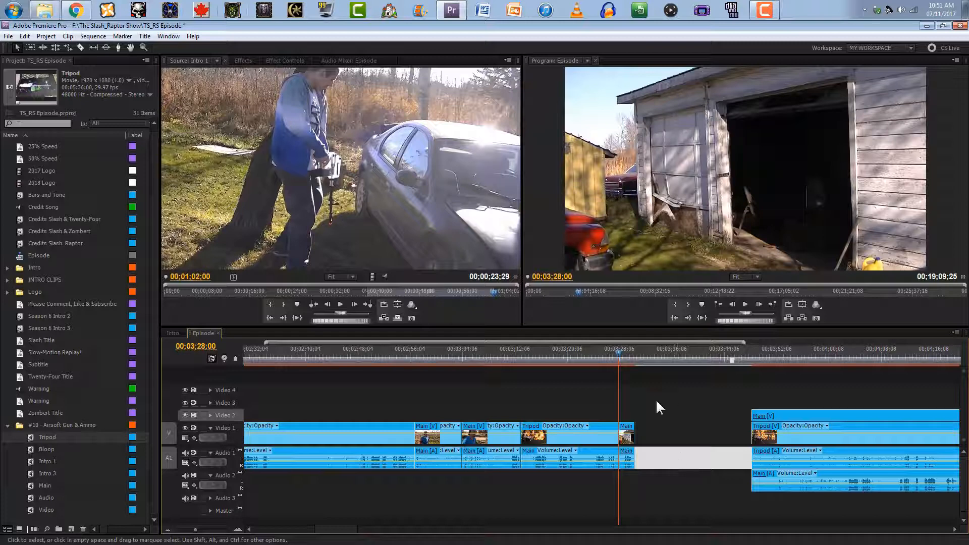
# Hide Video 2 and scrub through the Tripod fire footage between about 00;03;24;00 and 00;06;32;02
pyautogui.click(530, 353)
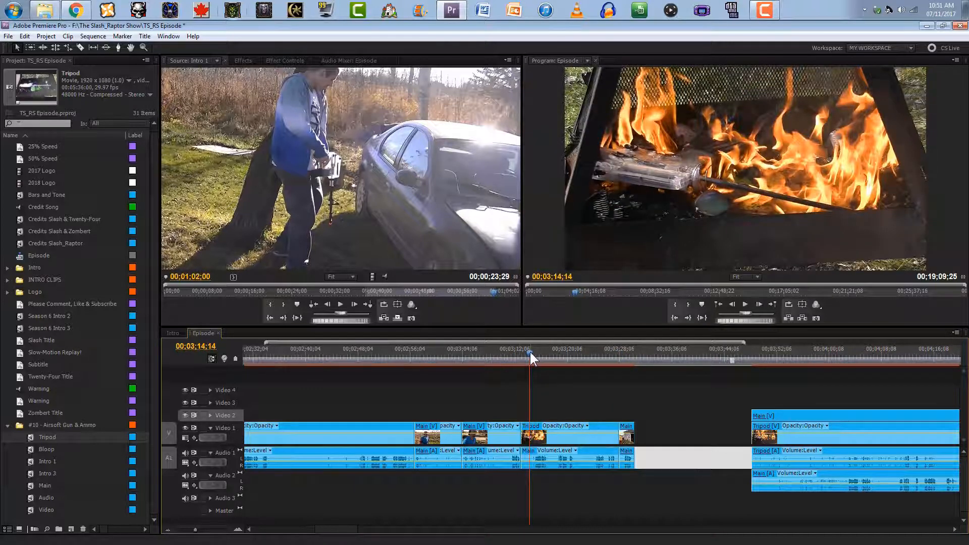
pyautogui.click(169, 530)
pyautogui.click(169, 530)
pyautogui.click(169, 530)
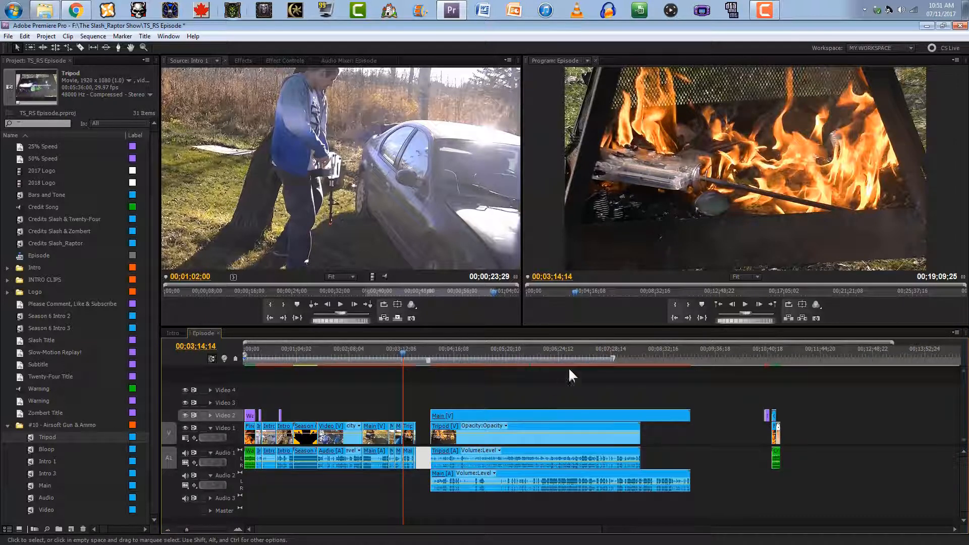
pyautogui.click(549, 357)
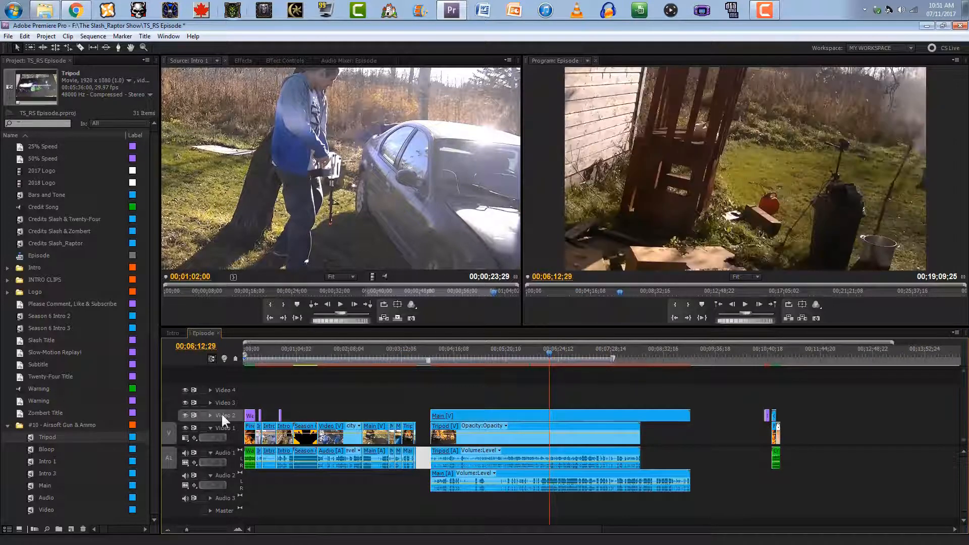
pyautogui.hotkey('ctrl', 's')
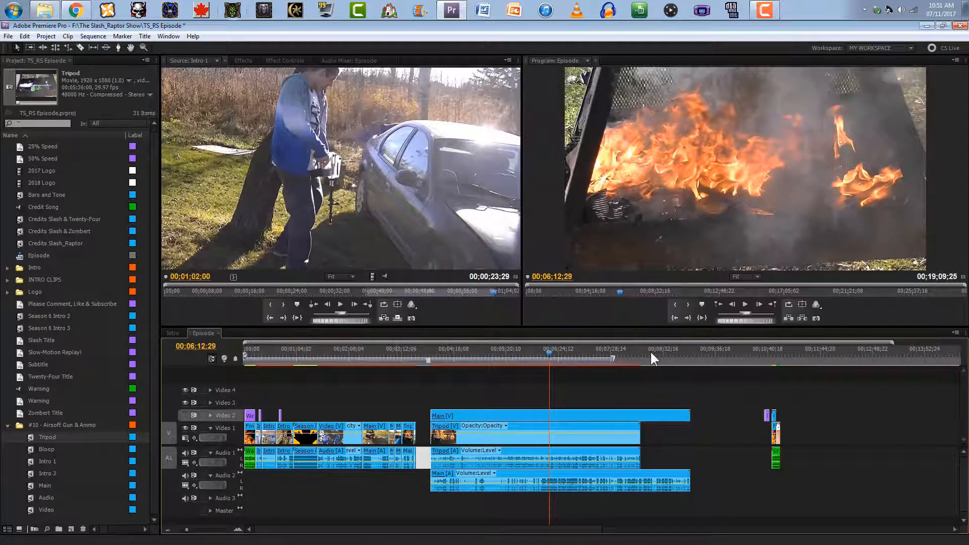
pyautogui.click(409, 358)
pyautogui.moveTo(409, 359); pyautogui.dragTo(563, 364)
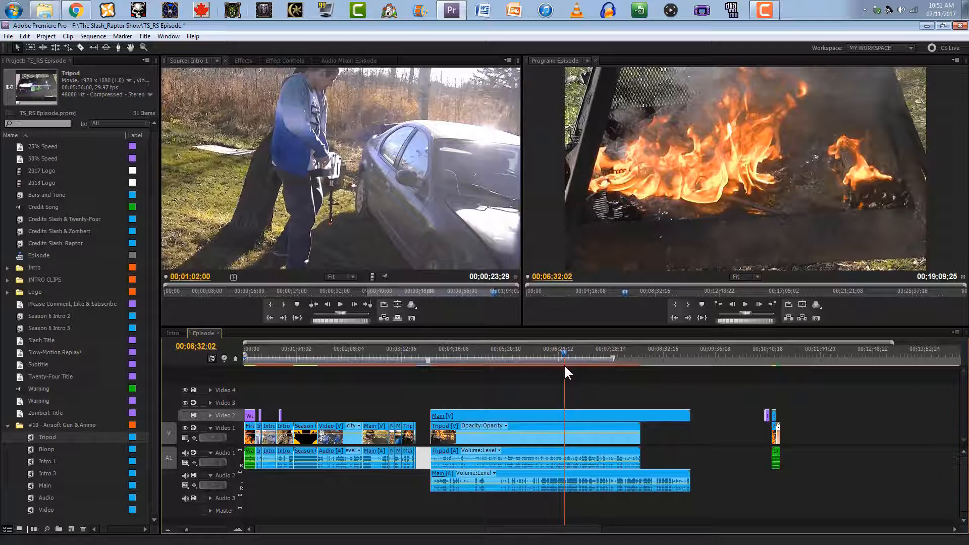
pyautogui.click(412, 359)
pyautogui.moveTo(413, 362); pyautogui.dragTo(411, 359)
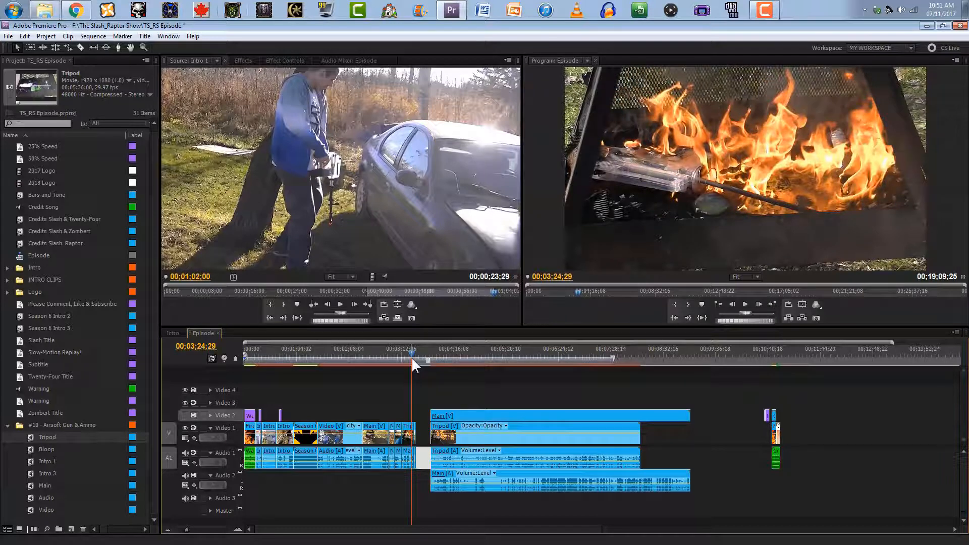
pyautogui.moveTo(412, 360); pyautogui.dragTo(541, 372)
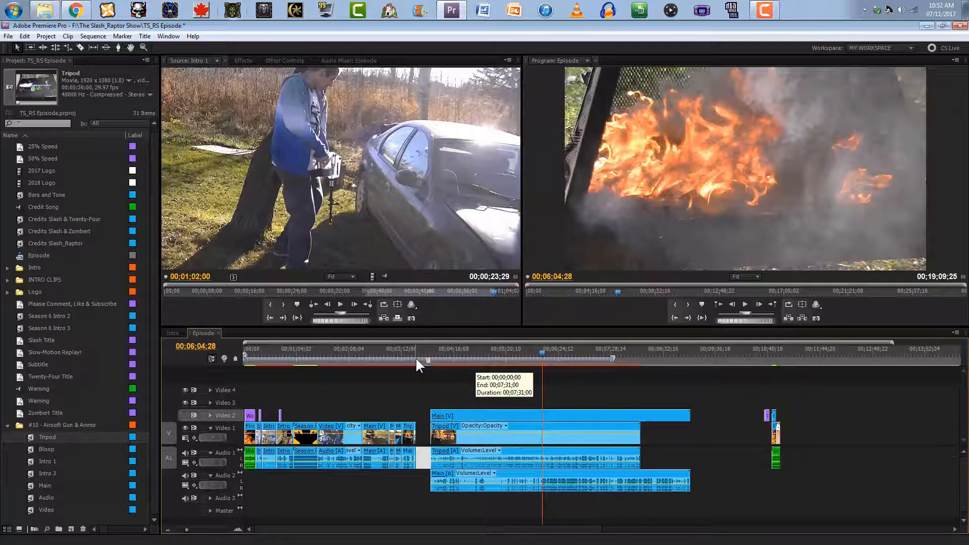
pyautogui.moveTo(418, 352); pyautogui.dragTo(411, 352)
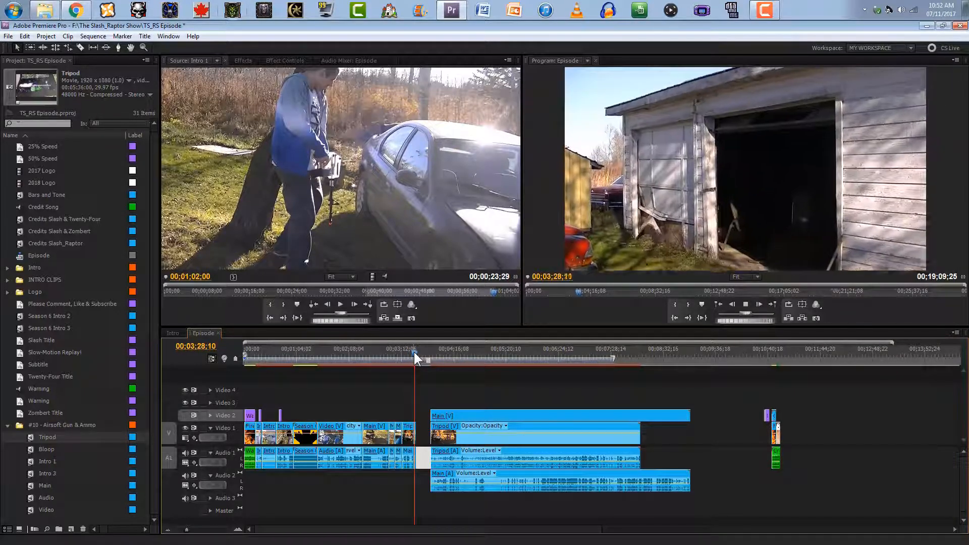
# Show Video 2 again and review the remaining Main footage from its start to 00;05;16;04
pyautogui.click(432, 356)
pyautogui.press('space')
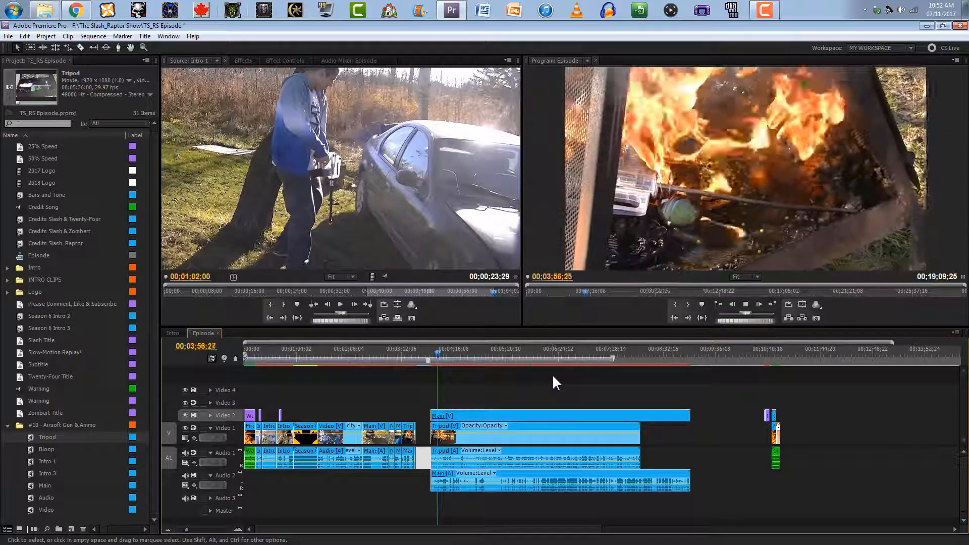
pyautogui.click(238, 529)
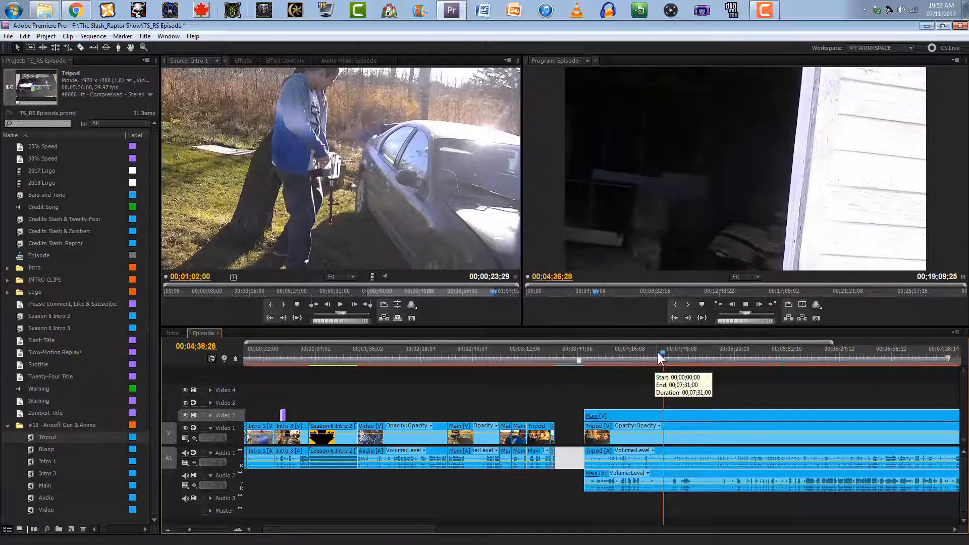
pyautogui.moveTo(664, 356); pyautogui.dragTo(726, 374)
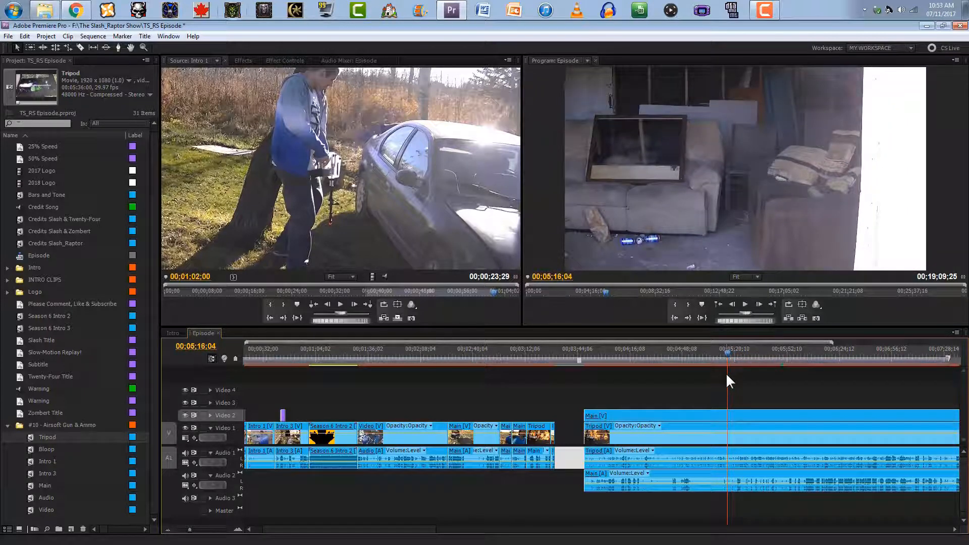
# Split the Main and Tripod clips on all tracks at 00;05;18;00, in the shot of the cans by the couch
pyautogui.press('Right')
pyautogui.press('Right')
pyautogui.press('Right')
pyautogui.press('Right')
pyautogui.press('Right')
pyautogui.press('Right')
pyautogui.press('Right')
pyautogui.press('Right')
pyautogui.press('Right')
pyautogui.press('Right')
pyautogui.press('Right')
pyautogui.press('Right')
pyautogui.press('Right')
pyautogui.press('Right')
pyautogui.press('Right')
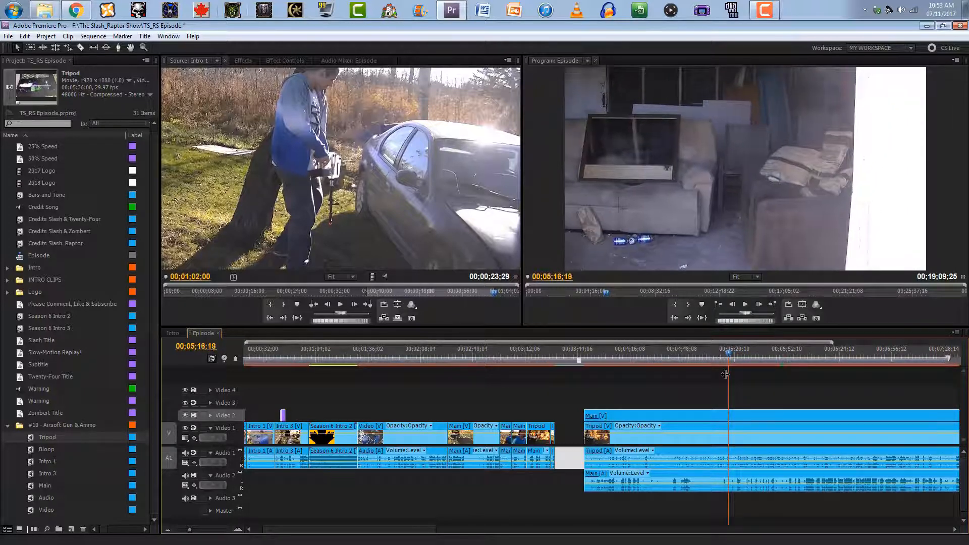
pyautogui.press('Right')
pyautogui.press('Right')
pyautogui.press('Right')
pyautogui.press('Right')
pyautogui.press('Right')
pyautogui.press('Right')
pyautogui.press('Right')
pyautogui.press('Right')
pyautogui.press('Right')
pyautogui.press('Right')
pyautogui.press('Right')
pyautogui.press('Right')
pyautogui.press('Right')
pyautogui.press('Right')
pyautogui.press('Right')
pyautogui.press('Right')
pyautogui.press('Left')
pyautogui.press('Left')
pyautogui.press('Left')
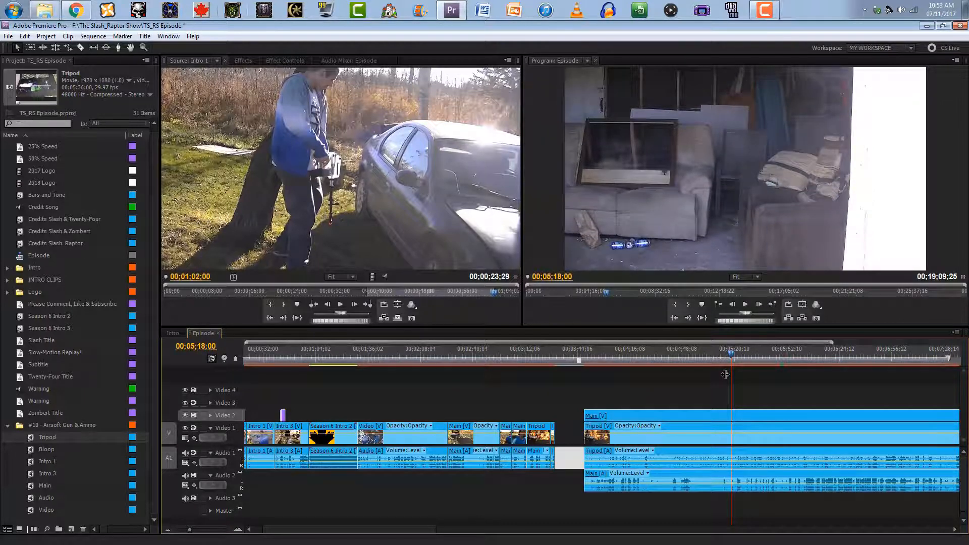
pyautogui.click(736, 433)
pyautogui.click(736, 419)
pyautogui.press('v')
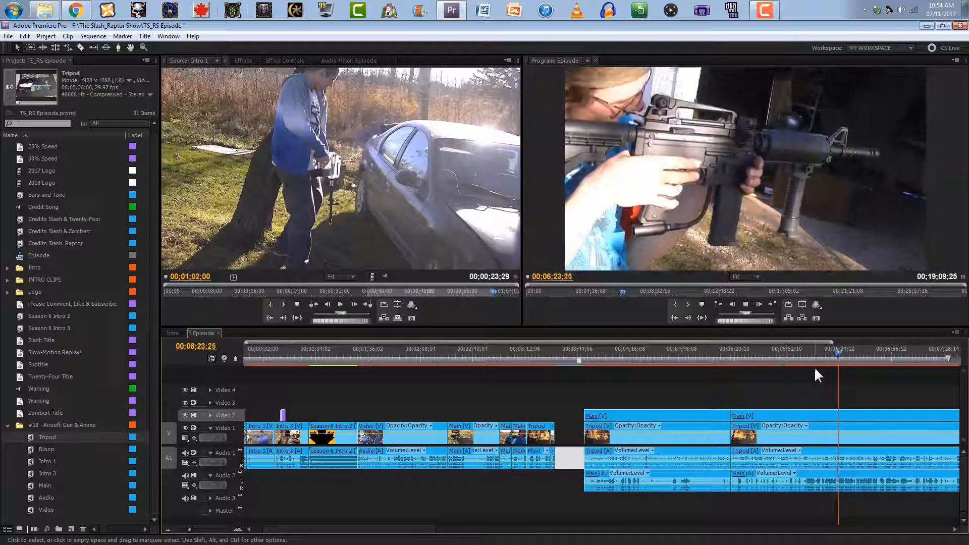
# Replay the Main footage of the rifle from about 00;06;09;00 to 00;06;12;17
pyautogui.click(825, 354)
pyautogui.moveTo(827, 354); pyautogui.dragTo(820, 354)
pyautogui.press('space')
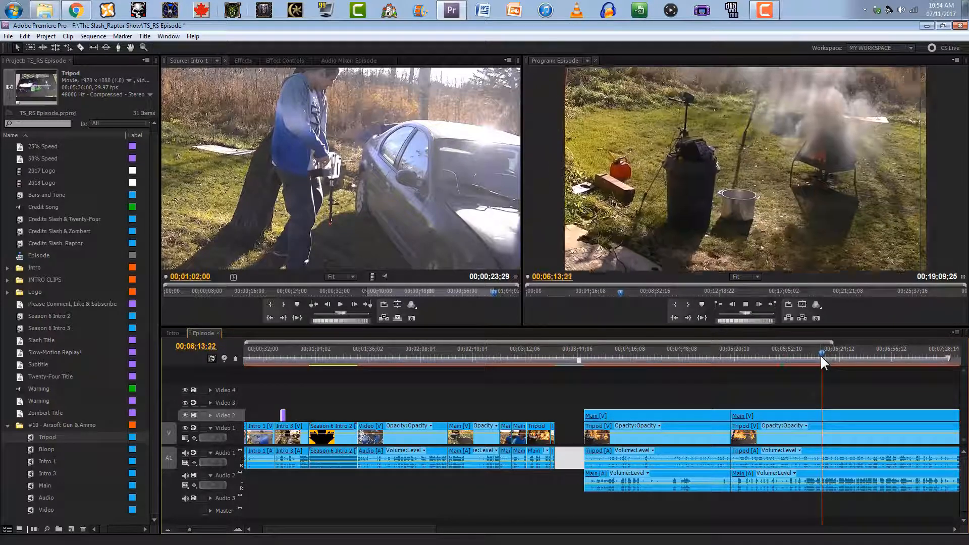
pyautogui.click(814, 355)
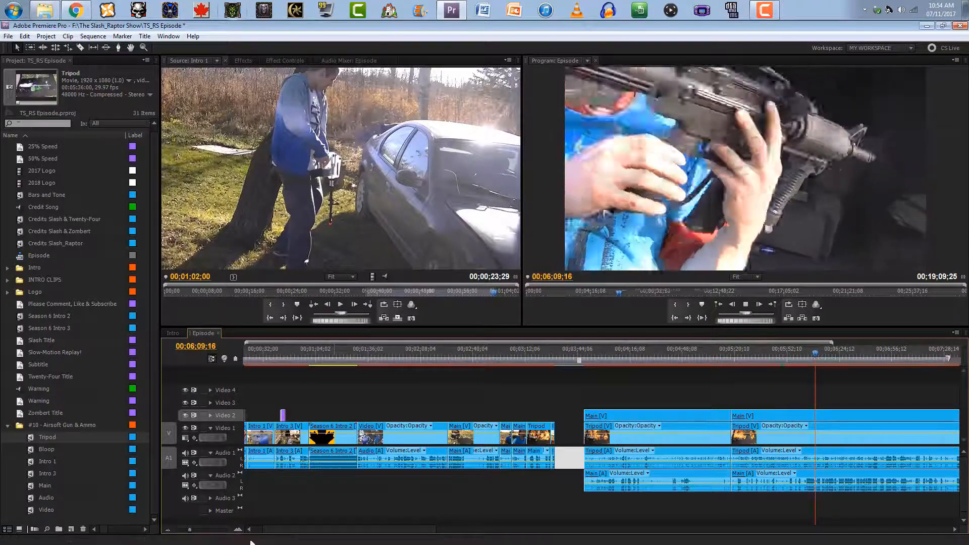
pyautogui.click(238, 531)
pyautogui.click(237, 531)
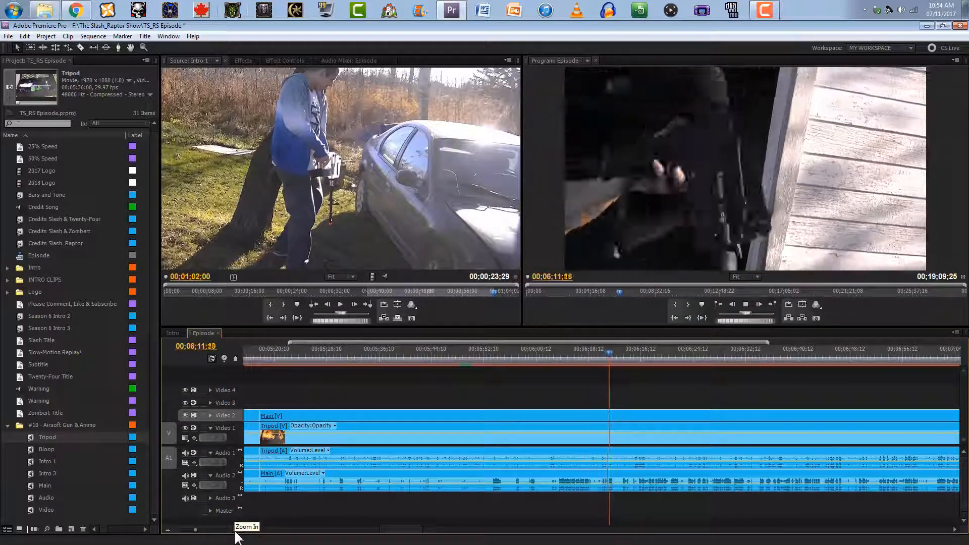
pyautogui.press('space')
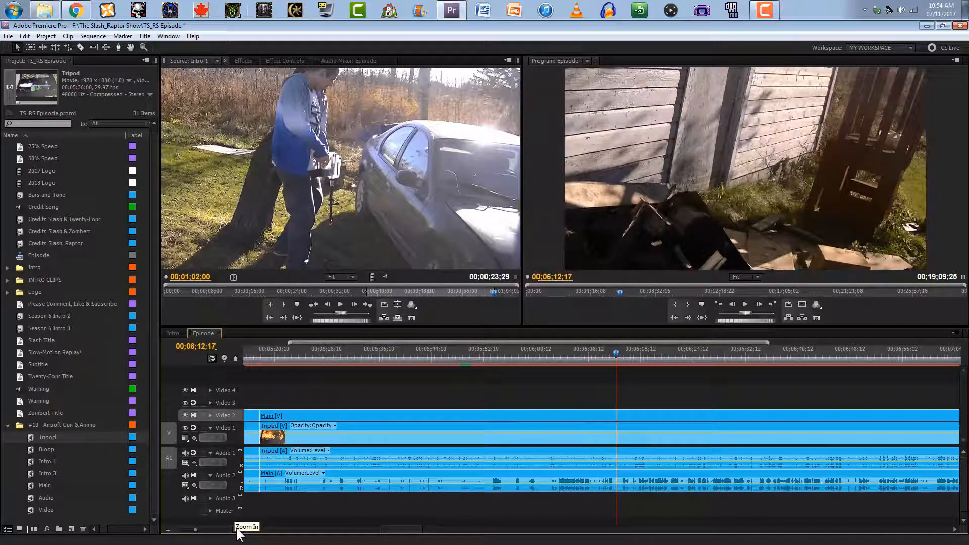
# Find the cut point frame by frame around 00;06;12;00 and split the Main clip's video and audio at 00;06;13;00
pyautogui.press('Left')
pyautogui.press('Left')
pyautogui.press('Left')
pyautogui.press('Left')
pyautogui.press('Left')
pyautogui.press('Left')
pyautogui.press('Left')
pyautogui.press('Left')
pyautogui.press('Left')
pyautogui.press('Left')
pyautogui.press('Left')
pyautogui.press('Left')
pyautogui.press('Left')
pyautogui.press('Left')
pyautogui.press('Left')
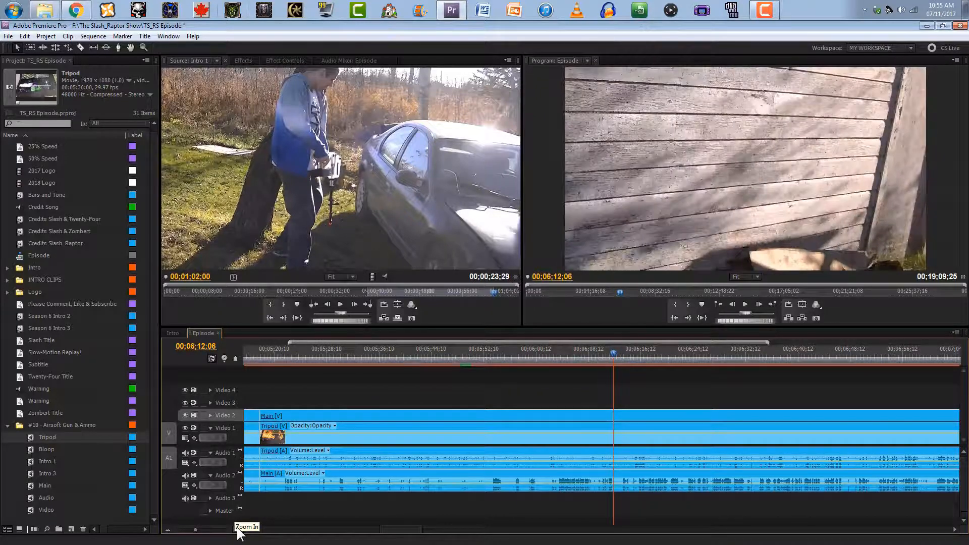
pyautogui.press('Right')
pyautogui.press('Right')
pyautogui.press('Right')
pyautogui.press('Right')
pyautogui.press('Right')
pyautogui.press('Right')
pyautogui.press('Right')
pyautogui.press('Right')
pyautogui.press('Right')
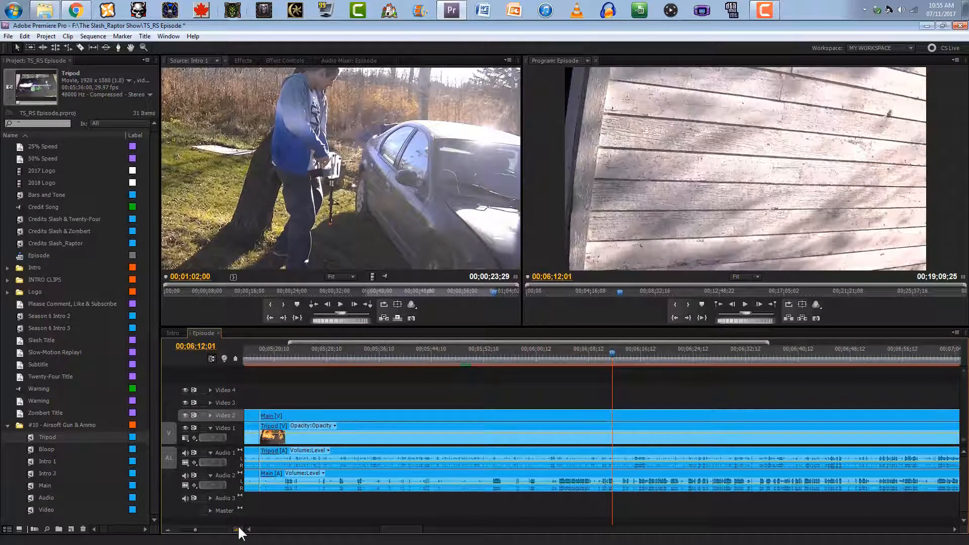
pyautogui.press('Right')
pyautogui.press('Right')
pyautogui.press('Right')
pyautogui.press('Right')
pyautogui.press('Right')
pyautogui.press('Right')
pyautogui.press('Right')
pyautogui.press('Right')
pyautogui.press('Right')
pyautogui.press('Right')
pyautogui.press('Right')
pyautogui.press('Right')
pyautogui.press('Right')
pyautogui.press('Right')
pyautogui.press('Right')
pyautogui.press('Right')
pyautogui.press('Right')
pyautogui.press('Right')
pyautogui.press('Right')
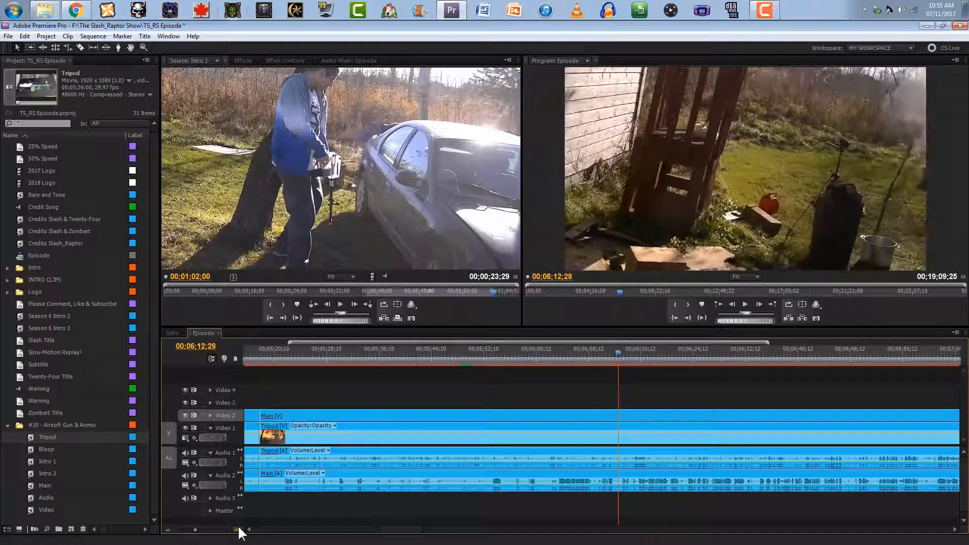
pyautogui.press('c')
pyautogui.click(619, 479)
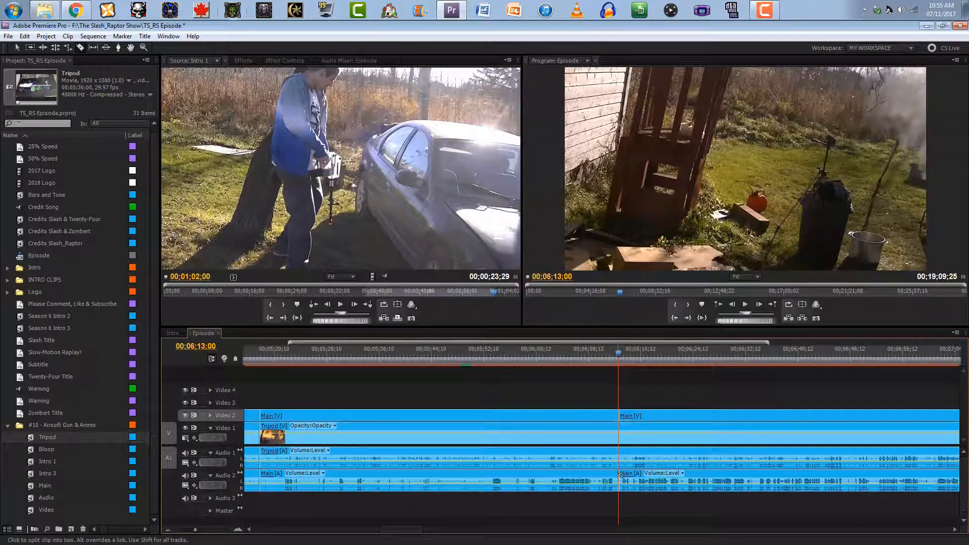
# Split the Tripod clip and its audio at 00;06;13;00, in line with the existing cut in the Main clip
pyautogui.click(619, 433)
pyautogui.press('v')
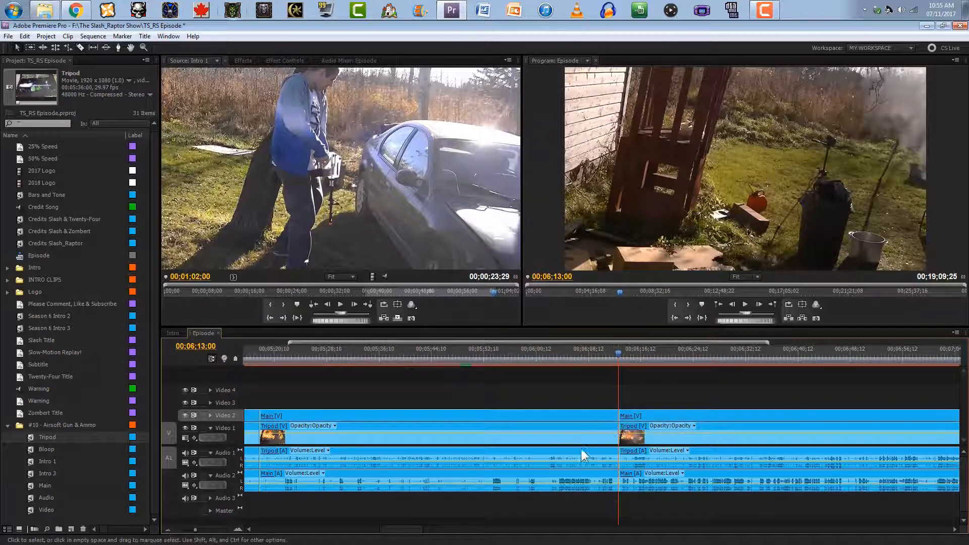
# Scrub through the earlier Main and Tripod section and examine the frames between 00;05;21;03 and 00;05;18;07 around the cut
pyautogui.click(169, 529)
pyautogui.click(168, 529)
pyautogui.moveTo(379, 354); pyautogui.dragTo(522, 328)
pyautogui.press('Left')
pyautogui.press('Left')
pyautogui.press('Left')
pyautogui.press('Left')
pyautogui.press('Left')
pyautogui.press('Left')
pyautogui.press('Left')
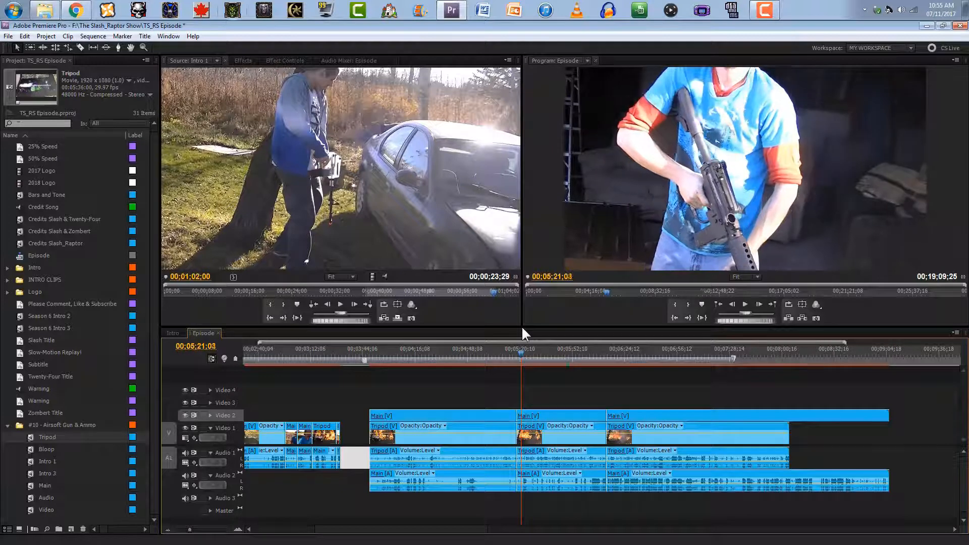
pyautogui.press('Right')
pyautogui.press('Right')
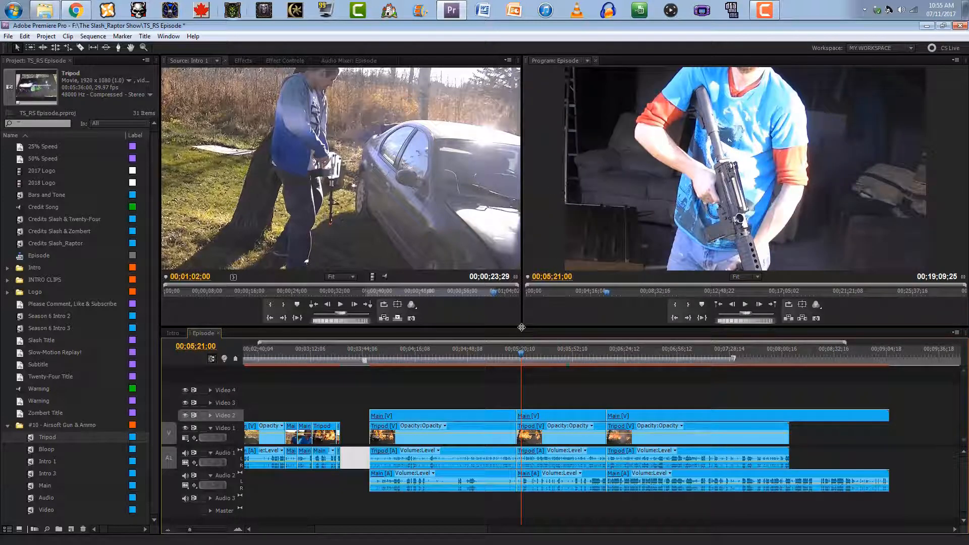
pyautogui.press('Left')
pyautogui.press('Left')
pyautogui.press('Left')
pyautogui.press('Left')
pyautogui.press('Left')
pyautogui.press('Left')
pyautogui.press('Left')
pyautogui.press('Left')
pyautogui.press('Left')
pyautogui.press('Left')
pyautogui.press('Left')
pyautogui.press('Left')
pyautogui.press('Left')
pyautogui.press('Left')
pyautogui.press('Left')
pyautogui.press('Left')
pyautogui.press('Left')
pyautogui.press('Left')
pyautogui.press('Left')
pyautogui.press('Left')
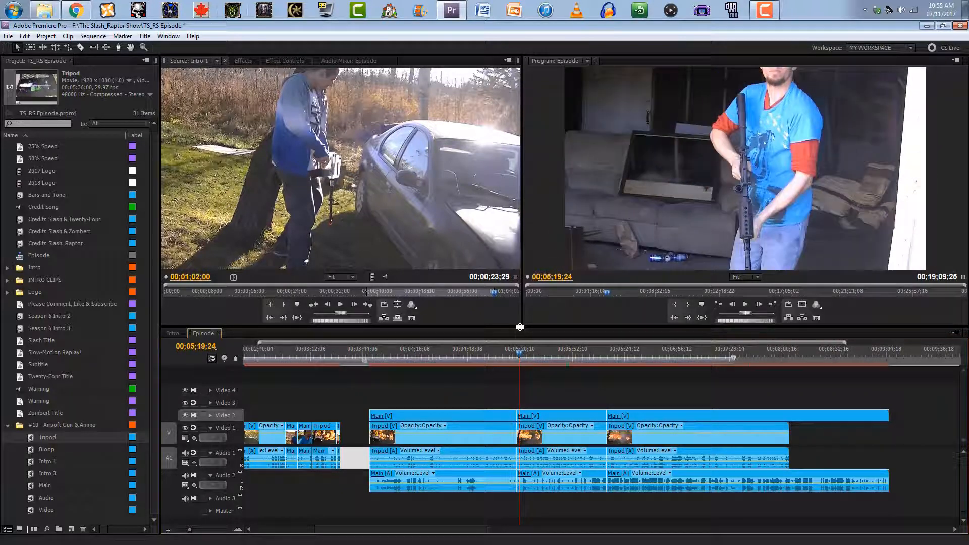
pyautogui.press('Left')
pyautogui.press('Left')
pyautogui.press('Left')
pyautogui.press('Left')
pyautogui.press('Left')
pyautogui.press('Left')
pyautogui.press('Left')
pyautogui.press('Left')
pyautogui.press('Left')
pyautogui.press('Left')
pyautogui.press('Left')
pyautogui.press('Left')
pyautogui.press('Left')
pyautogui.press('Left')
pyautogui.press('Left')
pyautogui.press('Left')
pyautogui.press('Left')
pyautogui.press('Left')
pyautogui.press('Left')
pyautogui.press('Left')
pyautogui.press('Left')
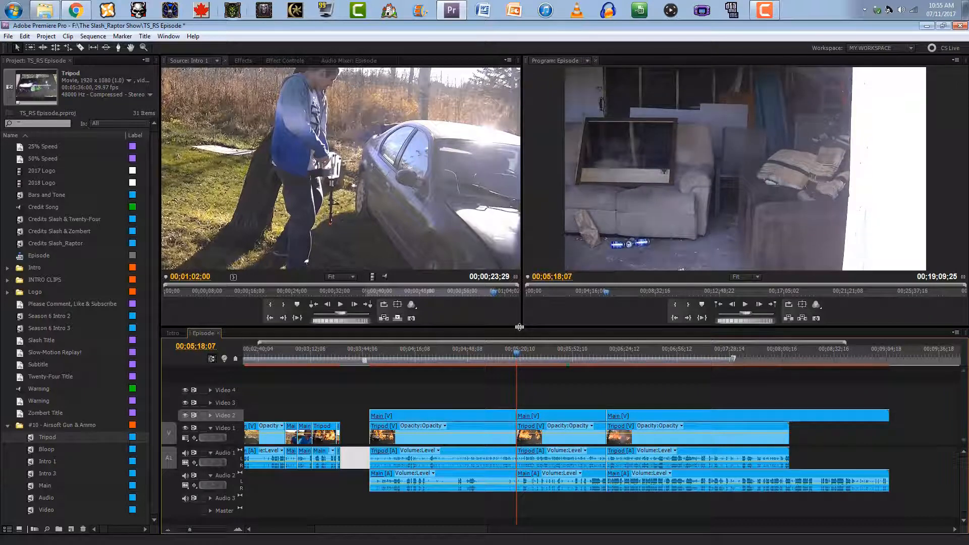
# Shift the last Main and Tripod section, with its audio, later on the timeline so it starts at 00;06;22;17
pyautogui.click(552, 386)
pyautogui.moveTo(580, 360); pyautogui.dragTo(626, 486)
pyautogui.moveTo(619, 451); pyautogui.dragTo(636, 451)
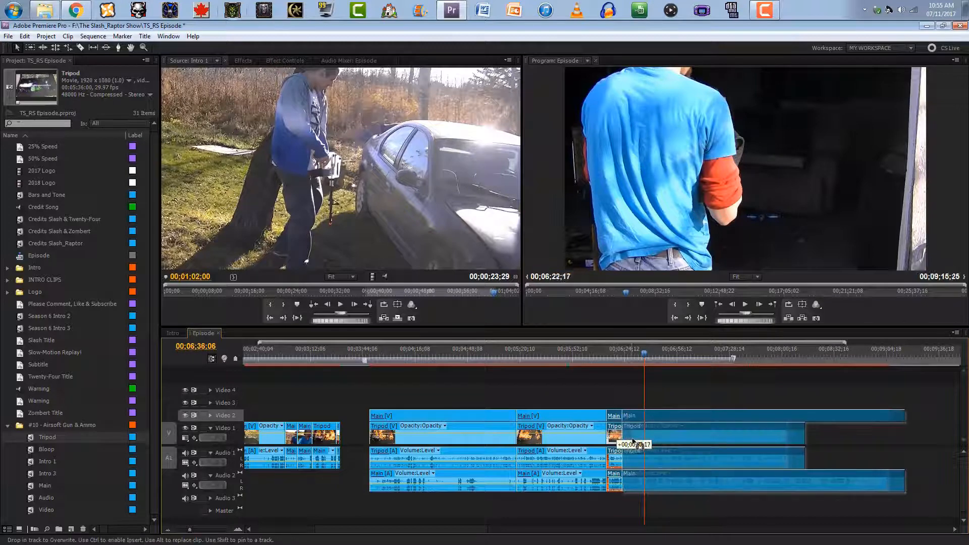
pyautogui.click(472, 385)
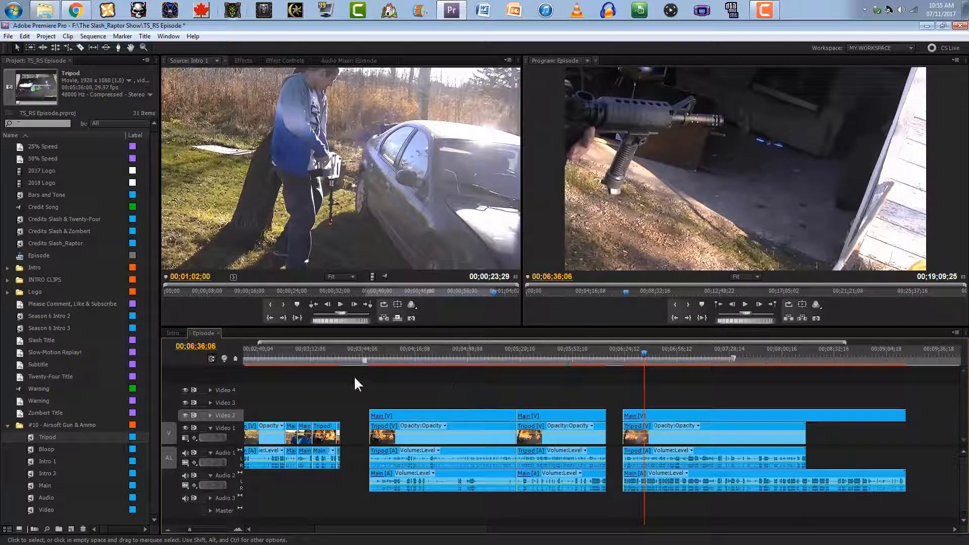
# Move the middle Main segment down to Video 1 and its audio to Audio 1, overwriting the Tripod segment there
pyautogui.click(340, 354)
pyautogui.moveTo(340, 353); pyautogui.dragTo(523, 358)
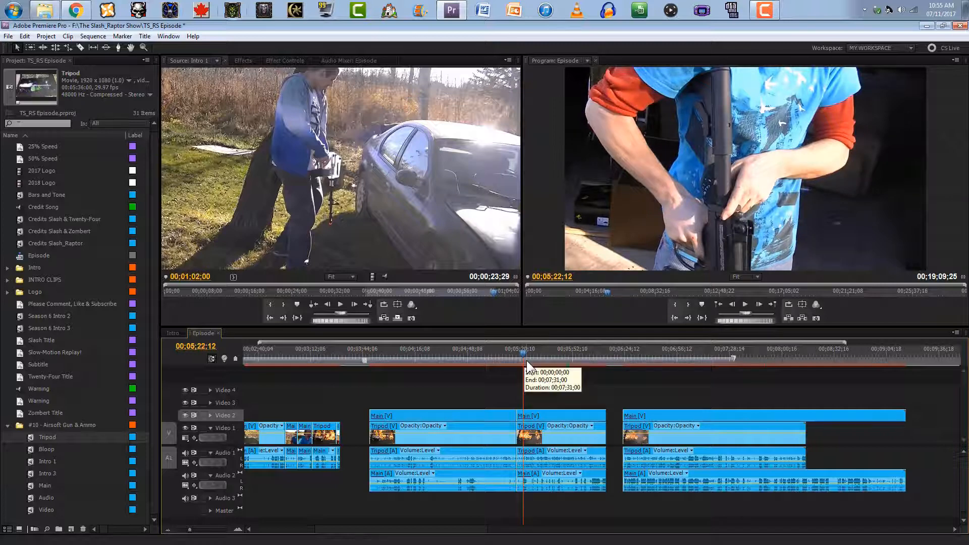
pyautogui.click(240, 531)
pyautogui.moveTo(601, 417); pyautogui.dragTo(600, 429)
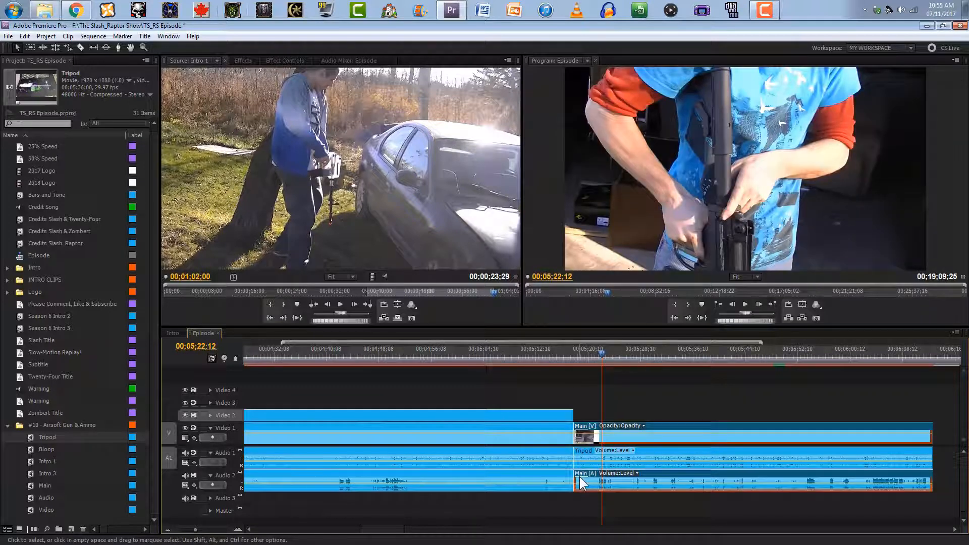
pyautogui.click(167, 530)
pyautogui.click(622, 425)
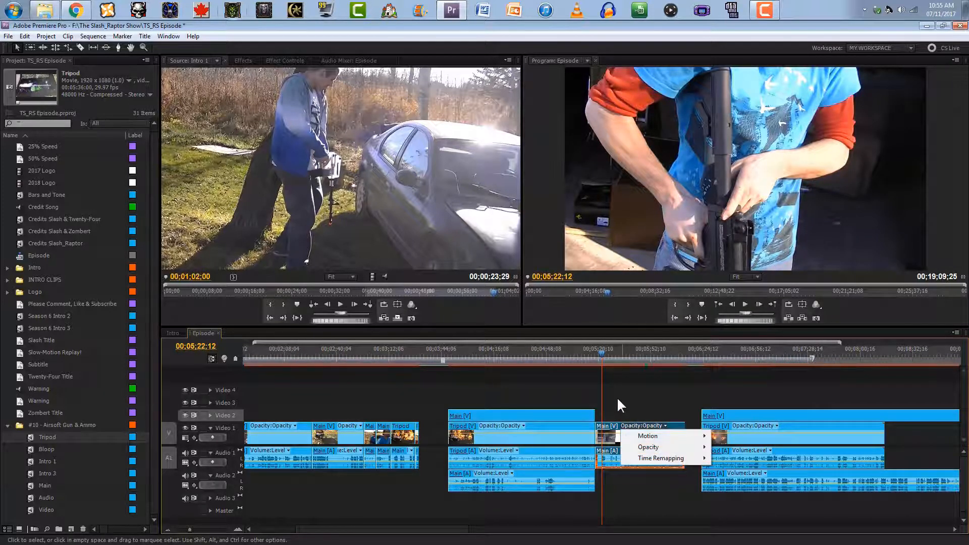
# Place the separated Main segment on Video 1 and Audio 1 directly after the earlier clips, with the first Main and Tripod section following it
pyautogui.moveTo(608, 427); pyautogui.dragTo(454, 500)
pyautogui.moveTo(525, 396); pyautogui.dragTo(535, 468)
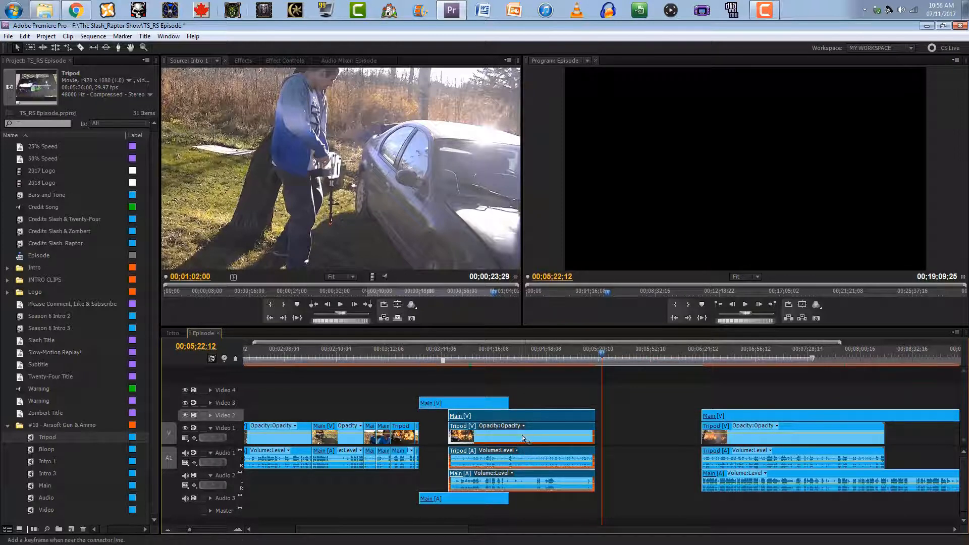
pyautogui.click(503, 425)
pyautogui.click(550, 418)
pyautogui.moveTo(547, 415); pyautogui.dragTo(452, 460)
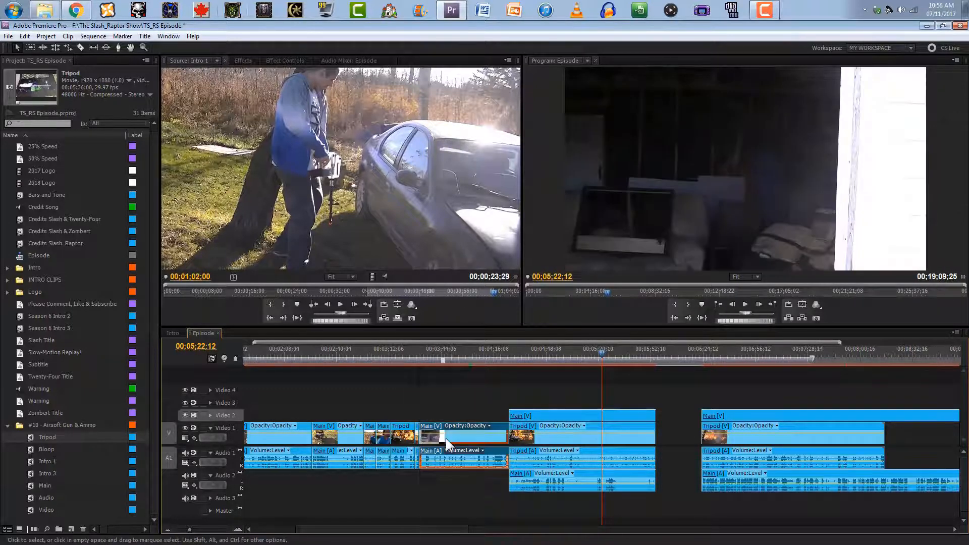
# Review the repositioned Main segment from 00;03;31;21 up to its junction with the Main and Tripod section
pyautogui.moveTo(427, 361)
pyautogui.mouseDown()
pyautogui.moveTo(416, 359)
pyautogui.moveTo(437, 363)
pyautogui.moveTo(416, 361)
pyautogui.mouseUp()
pyautogui.click(446, 368)
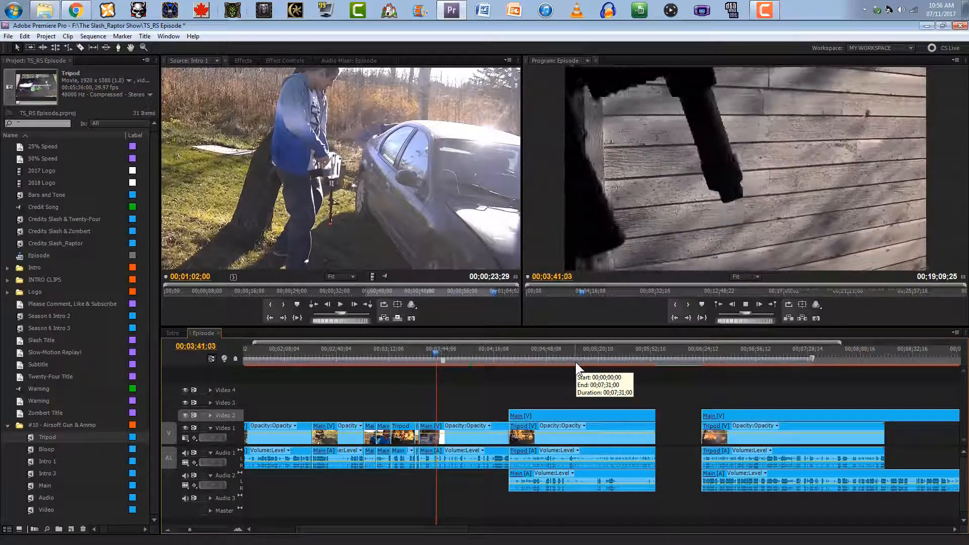
pyautogui.click(575, 362)
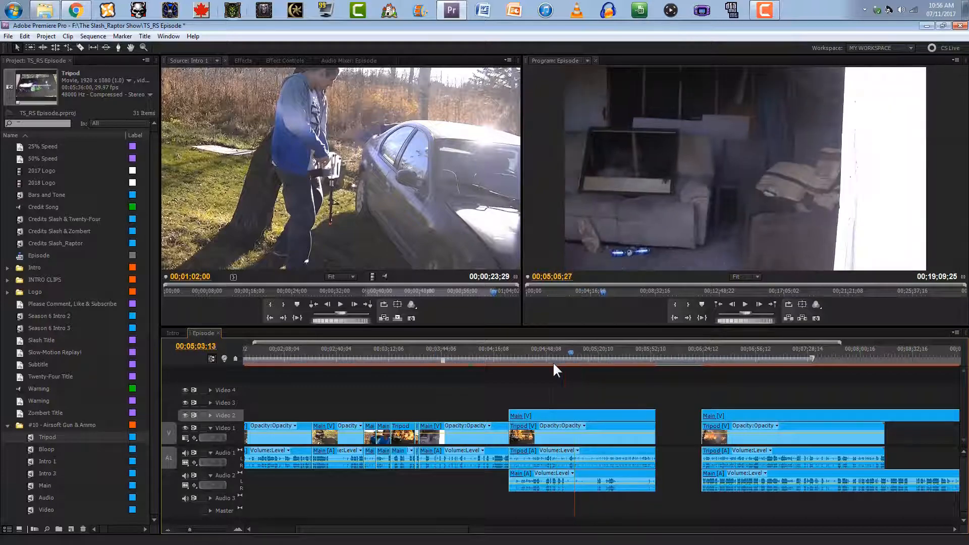
pyautogui.click(507, 362)
pyautogui.press('space')
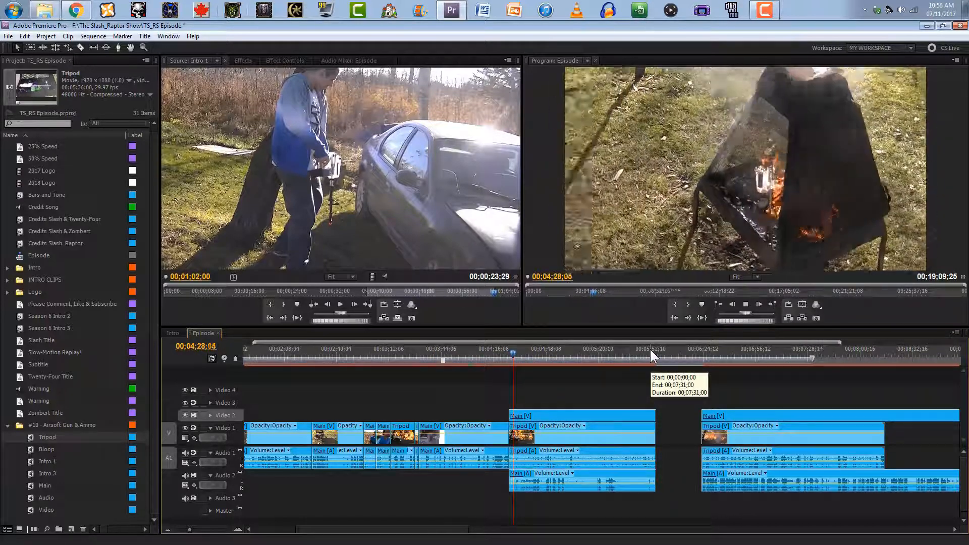
pyautogui.moveTo(496, 358); pyautogui.dragTo(420, 347)
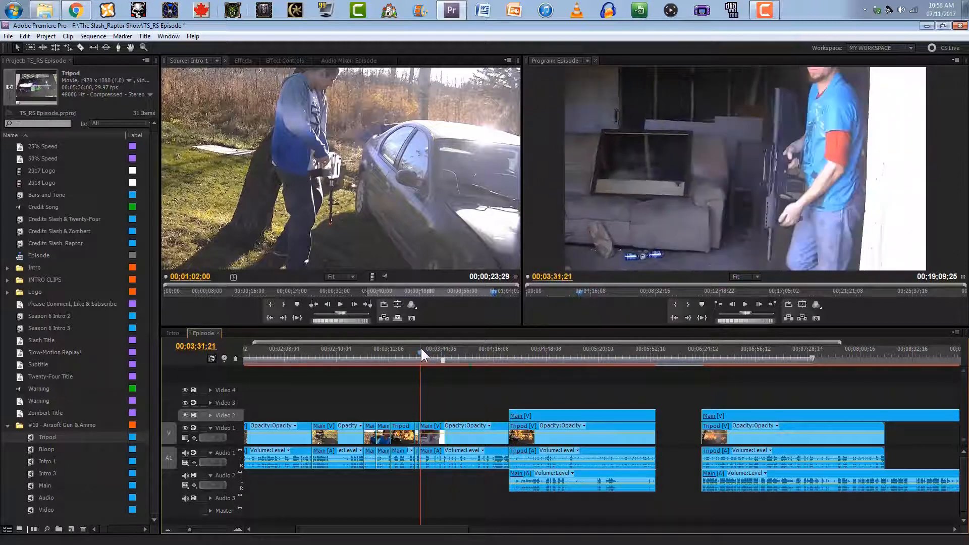
pyautogui.moveTo(744, 313); pyautogui.dragTo(744, 318)
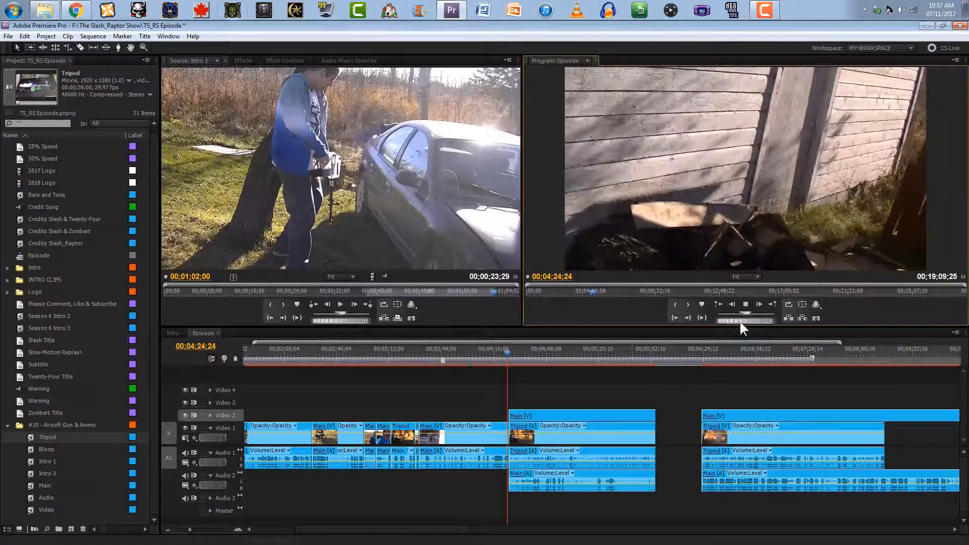
# Trim the start of the first Main and Tripod section on all its tracks to 00;04;32;23 and then further to 00;04;40;00
pyautogui.click(237, 529)
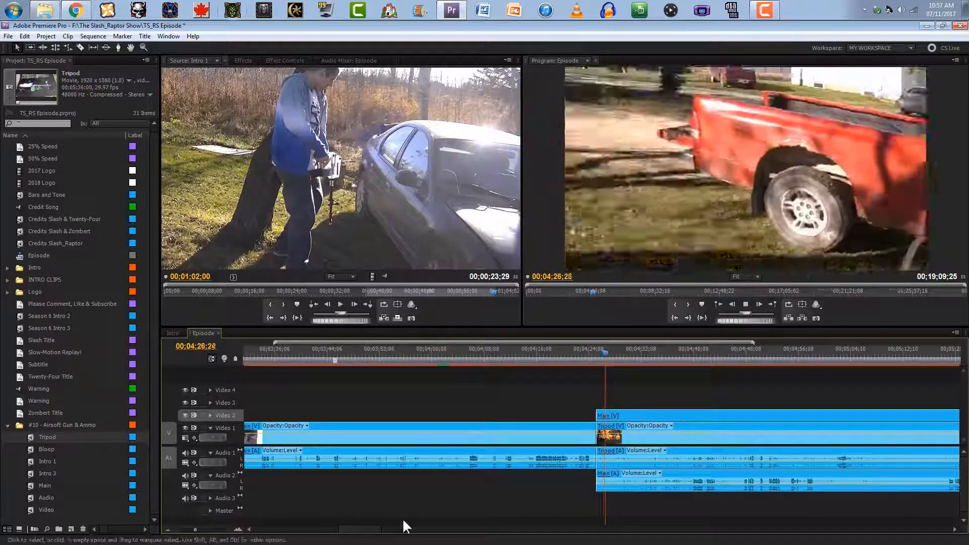
pyautogui.click(169, 529)
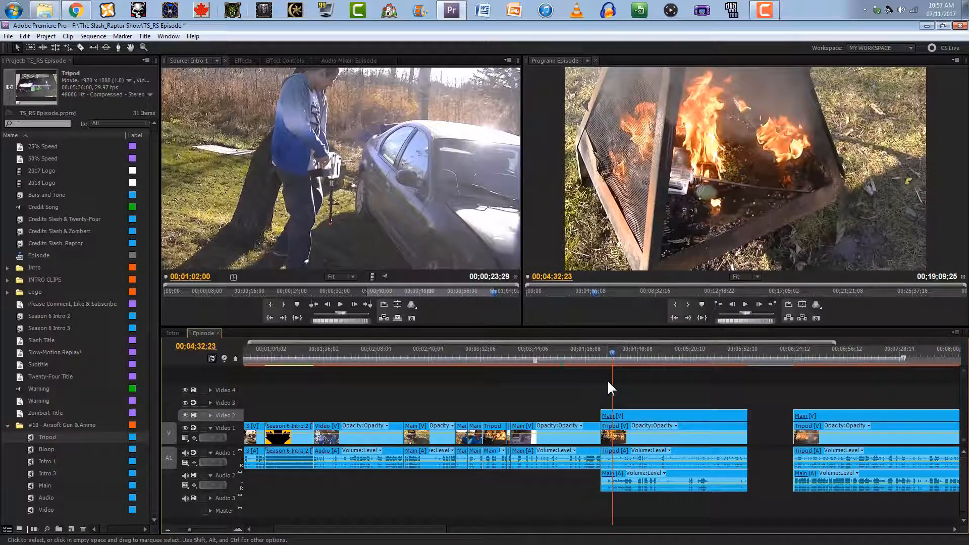
pyautogui.click(604, 414)
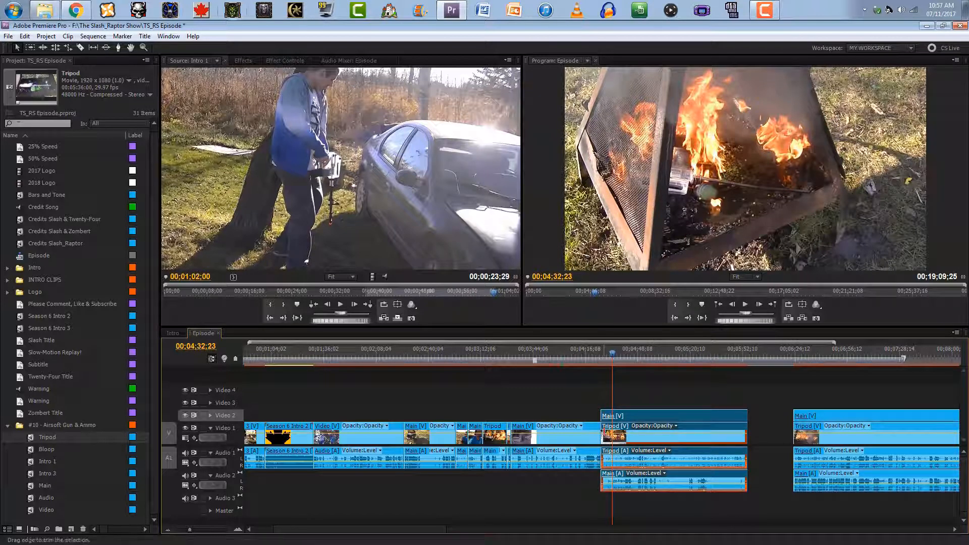
pyautogui.moveTo(605, 432); pyautogui.dragTo(612, 433)
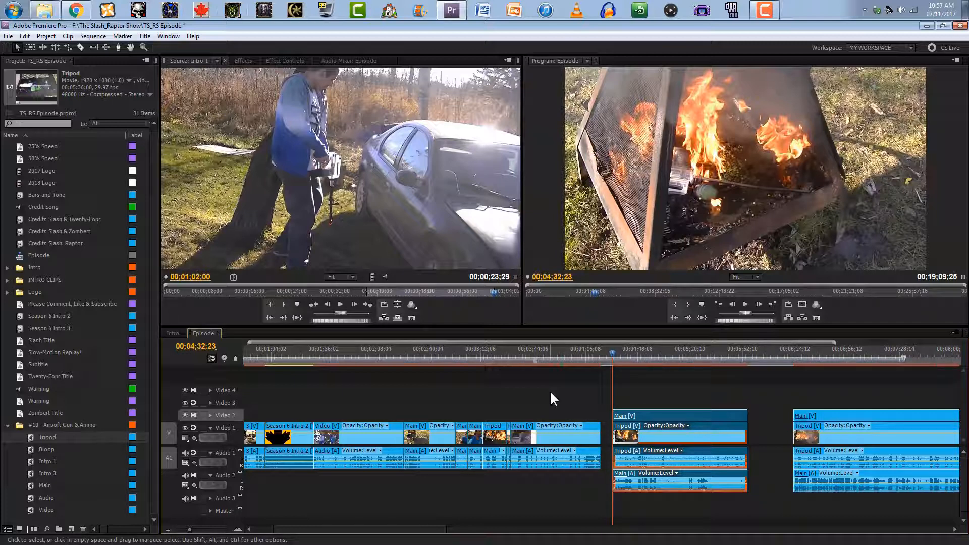
pyautogui.press('space')
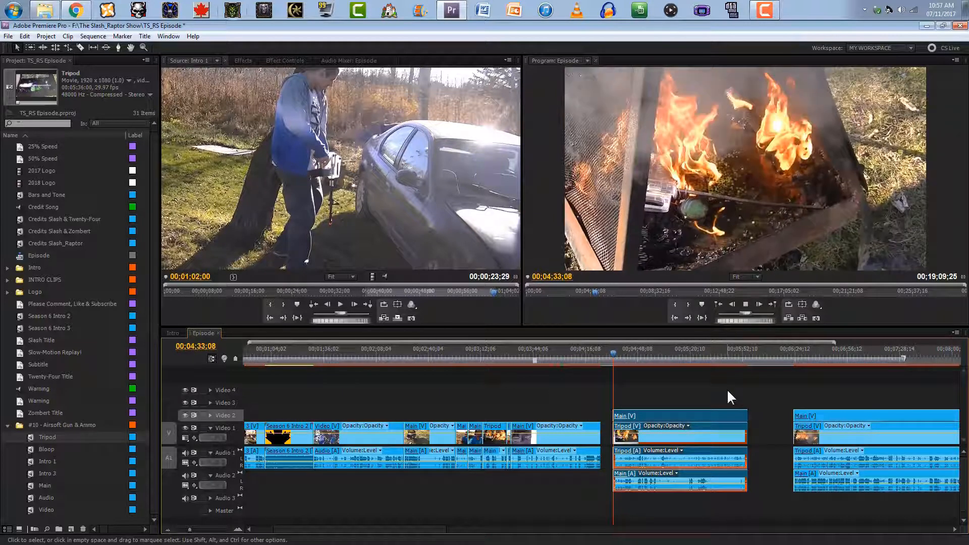
pyautogui.click(726, 388)
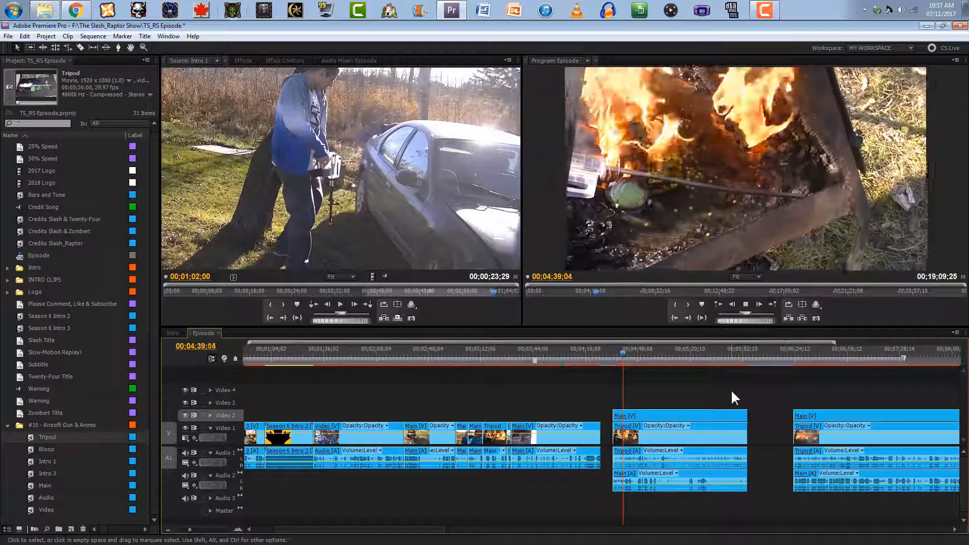
pyautogui.press('space')
pyautogui.press('Right')
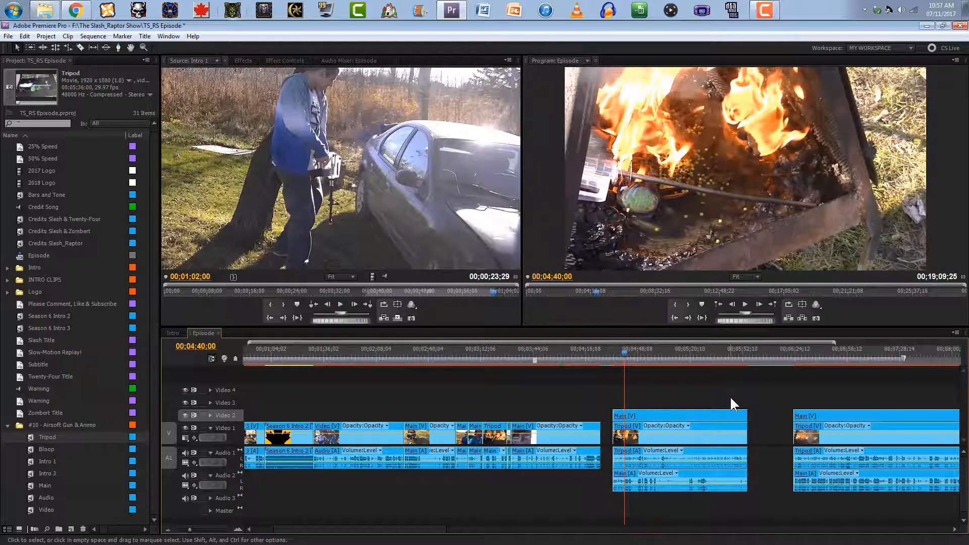
pyautogui.hotkey('ctrl', 's')
pyautogui.moveTo(615, 402); pyautogui.dragTo(626, 426)
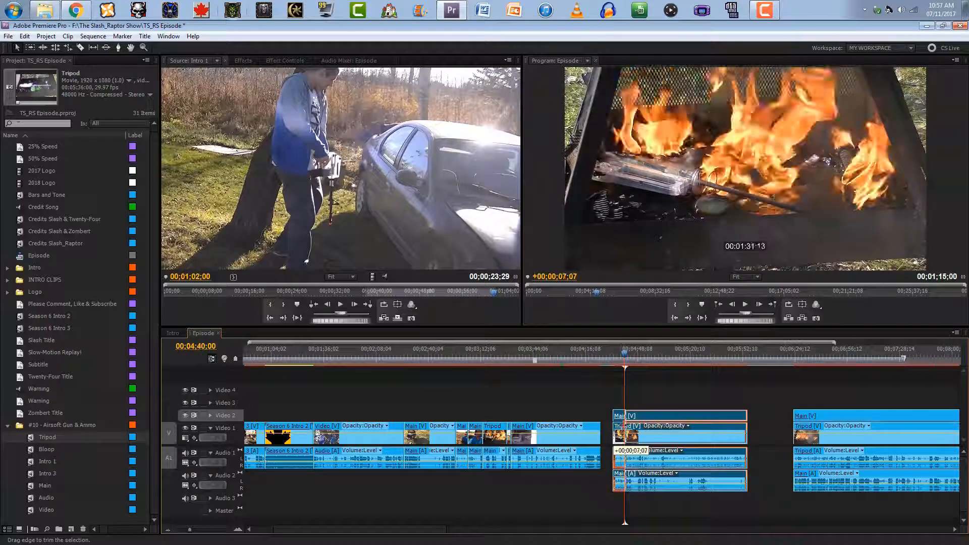
# Play the trimmed section from 00;04;40;00 and hide the Video 2 track to check the Tripod footage underneath
pyautogui.press('space')
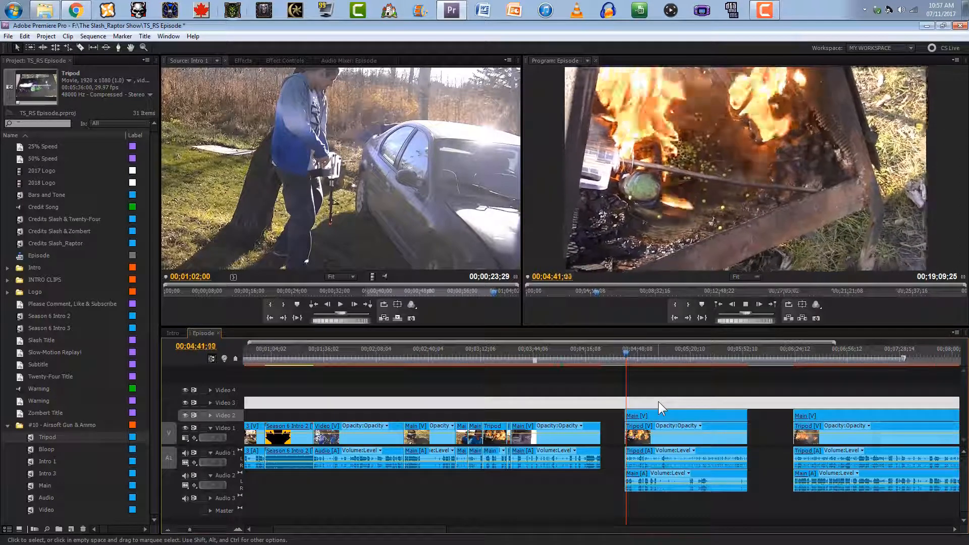
pyautogui.press('space')
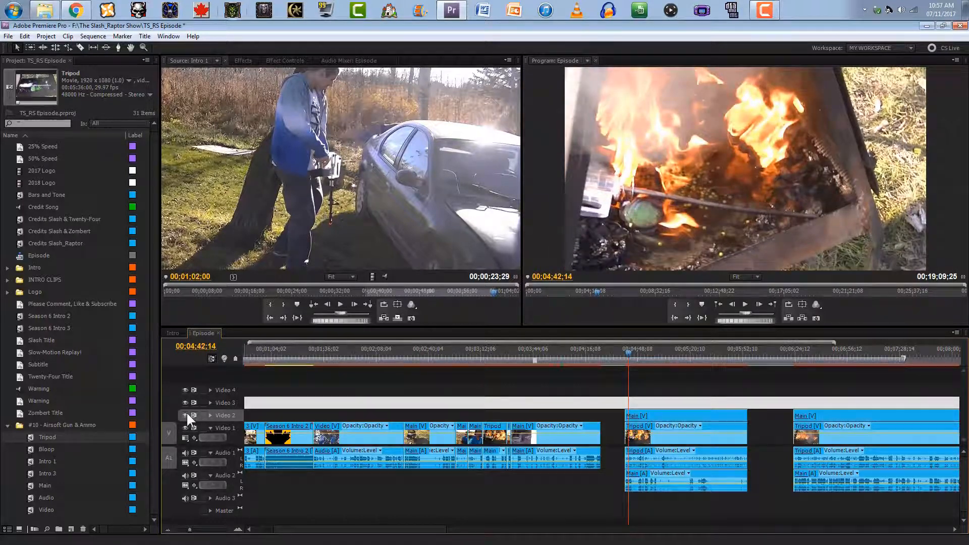
pyautogui.press('space')
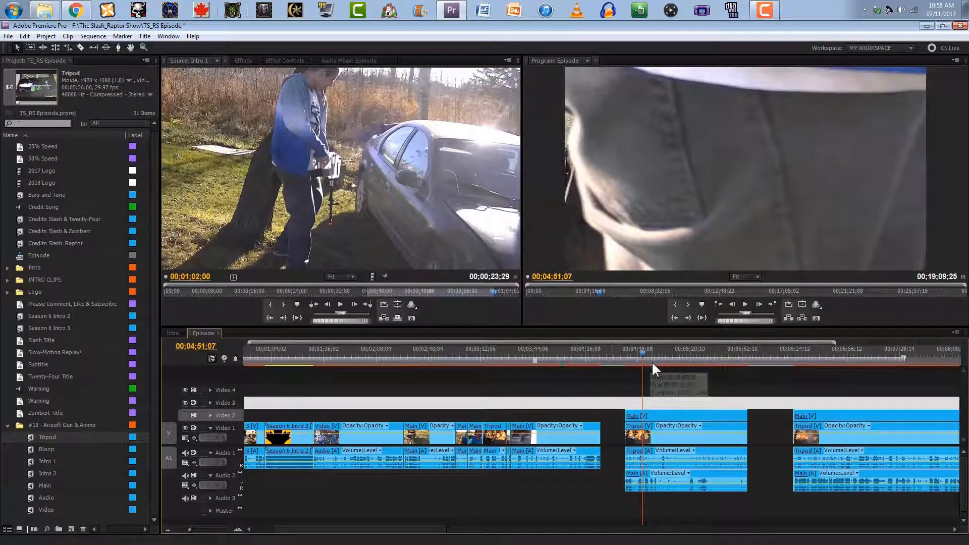
pyautogui.click(639, 354)
pyautogui.moveTo(640, 354); pyautogui.dragTo(635, 353)
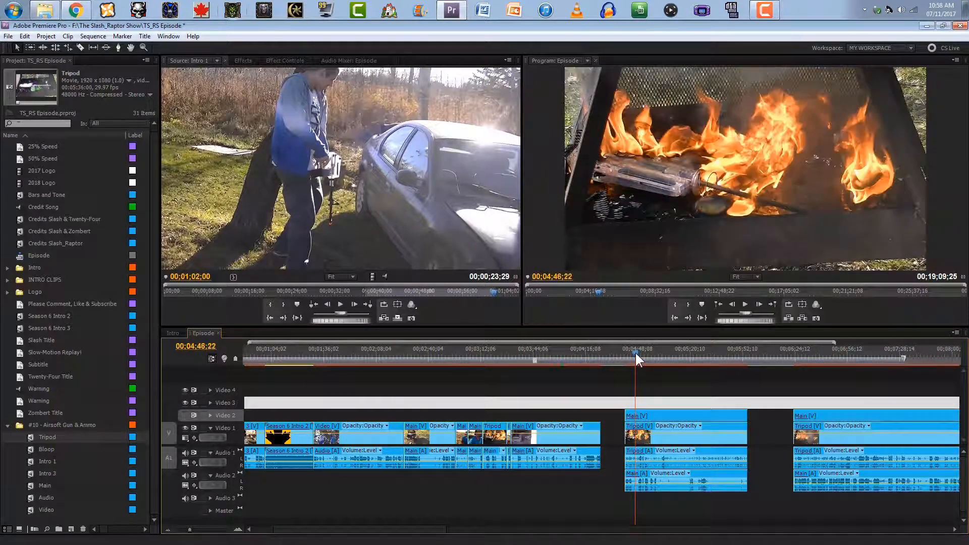
# Examine the Tripod footage frame by frame around 00;04;47;15 and make the Video 2 track visible again
pyautogui.click(239, 530)
pyautogui.click(606, 353)
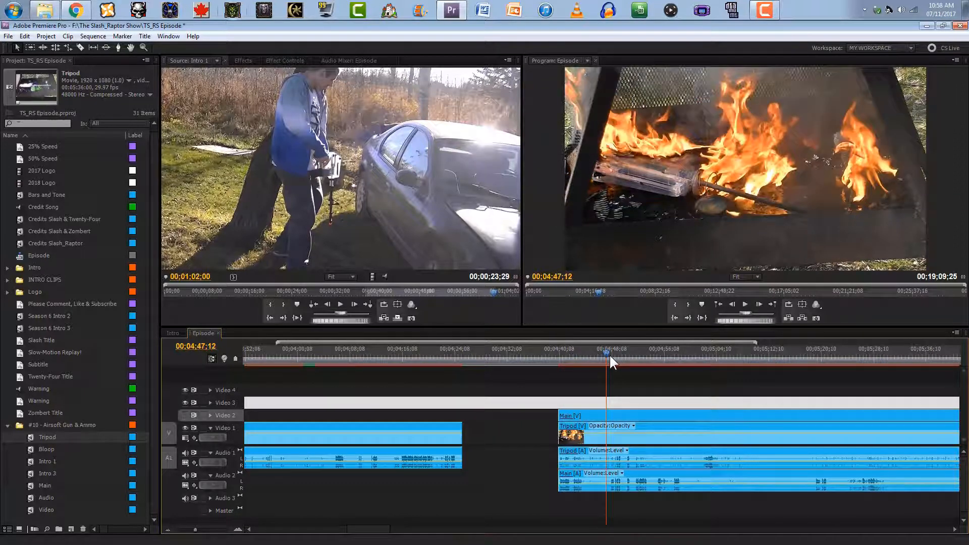
pyautogui.click(610, 353)
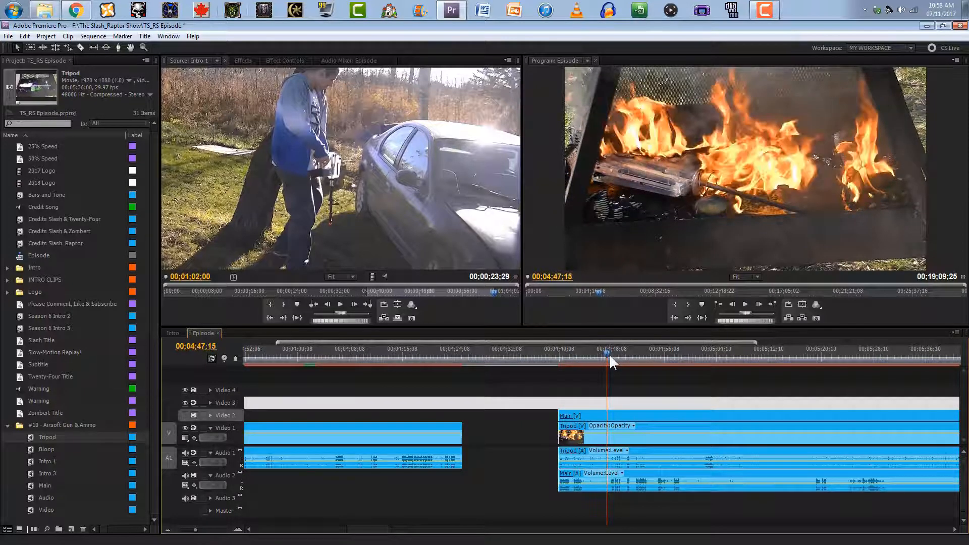
pyautogui.press('Left')
pyautogui.press('Left')
pyautogui.press('Left')
pyautogui.press('Left')
pyautogui.press('Left')
pyautogui.press('Left')
pyautogui.press('Left')
pyautogui.press('Left')
pyautogui.press('Left')
pyautogui.press('Left')
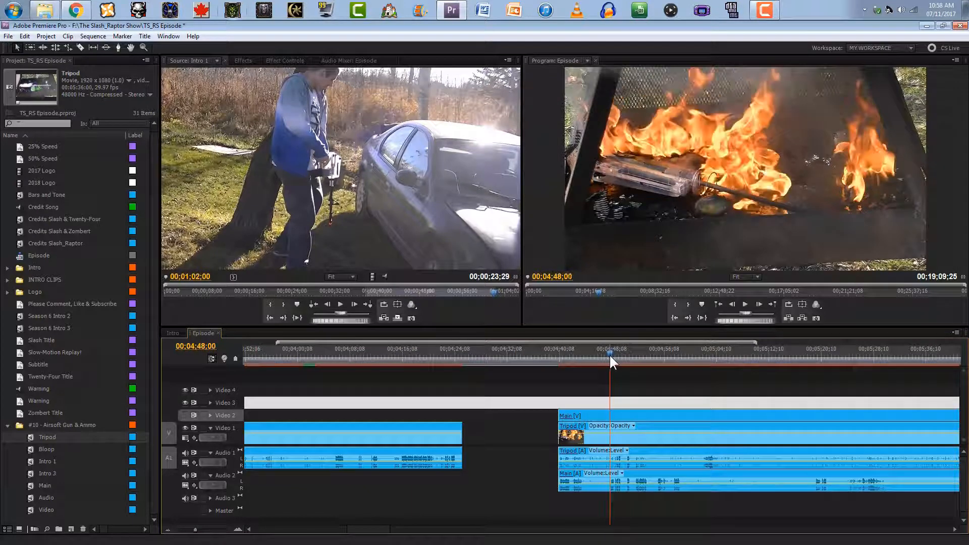
pyautogui.press('Left')
pyautogui.press('Left')
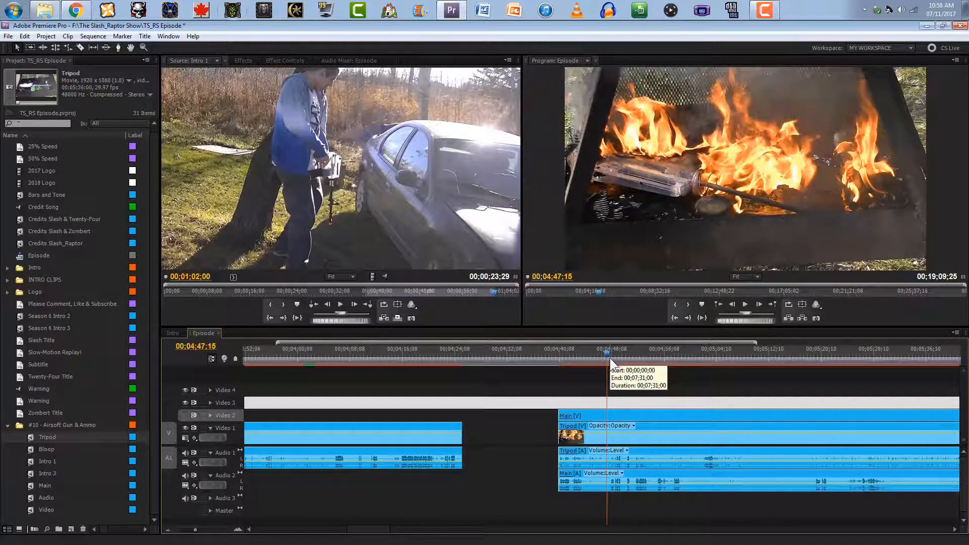
pyautogui.click(185, 414)
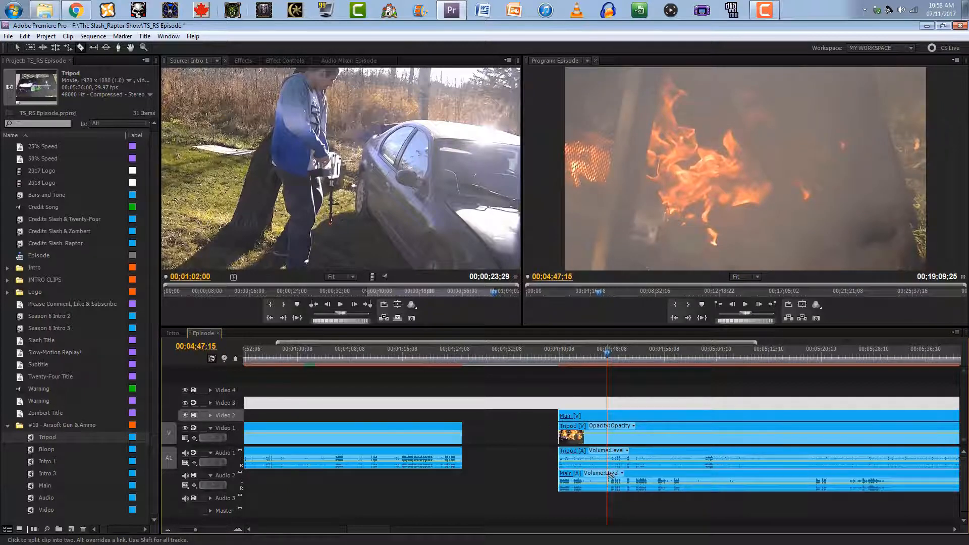
# Examine the Main and Tripod section frame by frame backward from 00;04;47;15 to 00;04;46;23
pyautogui.press('Left')
pyautogui.press('Left')
pyautogui.press('Left')
pyautogui.press('Left')
pyautogui.press('Left')
pyautogui.press('Left')
pyautogui.press('Left')
pyautogui.press('Left')
pyautogui.press('Left')
pyautogui.press('Left')
pyautogui.press('Left')
pyautogui.press('Left')
pyautogui.press('Left')
pyautogui.press('Left')
pyautogui.press('Left')
pyautogui.press('Left')
pyautogui.press('Left')
pyautogui.press('Left')
pyautogui.press('Left')
pyautogui.press('Left')
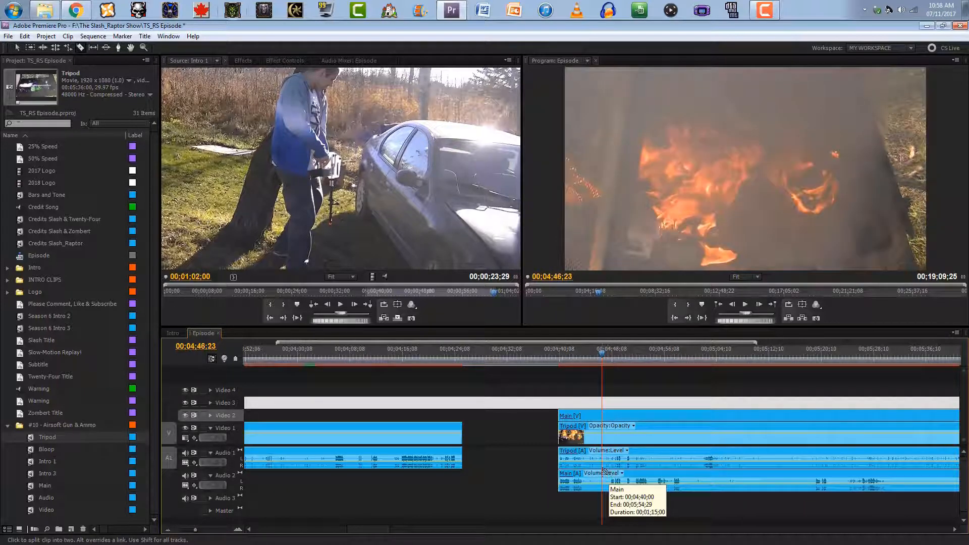
# Play the Main and Tripod section from 00;04;48;01 up to 00;04;55;00
pyautogui.click(171, 531)
pyautogui.moveTo(590, 355); pyautogui.dragTo(608, 364)
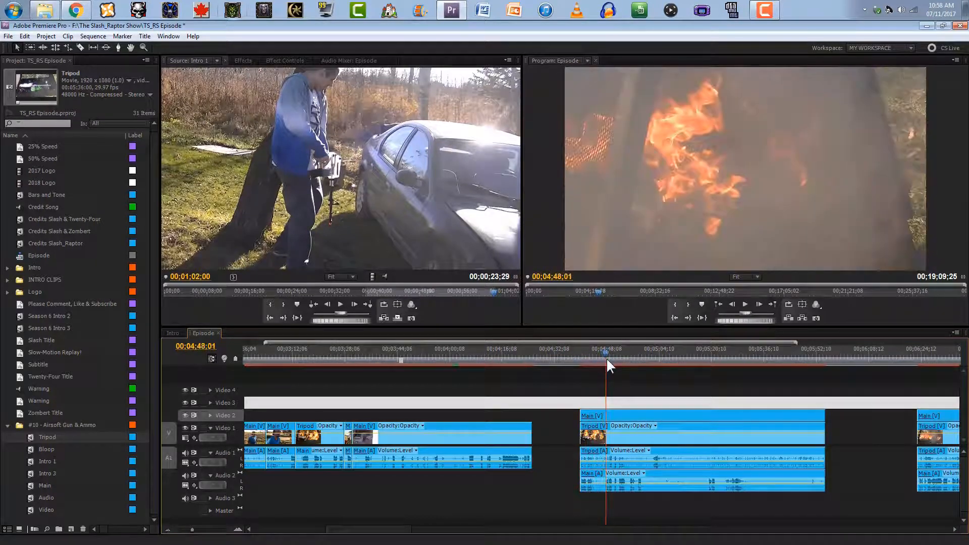
pyautogui.press('space')
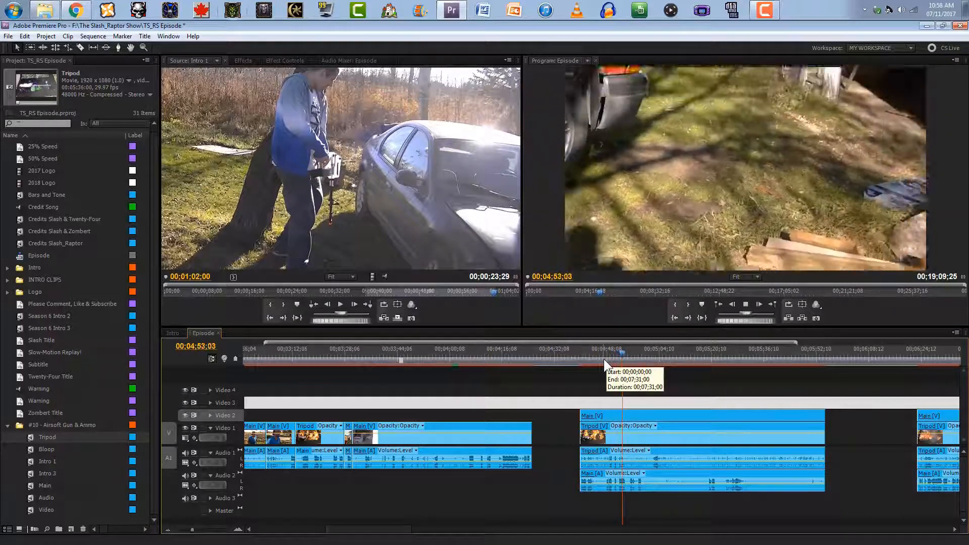
pyautogui.press('space')
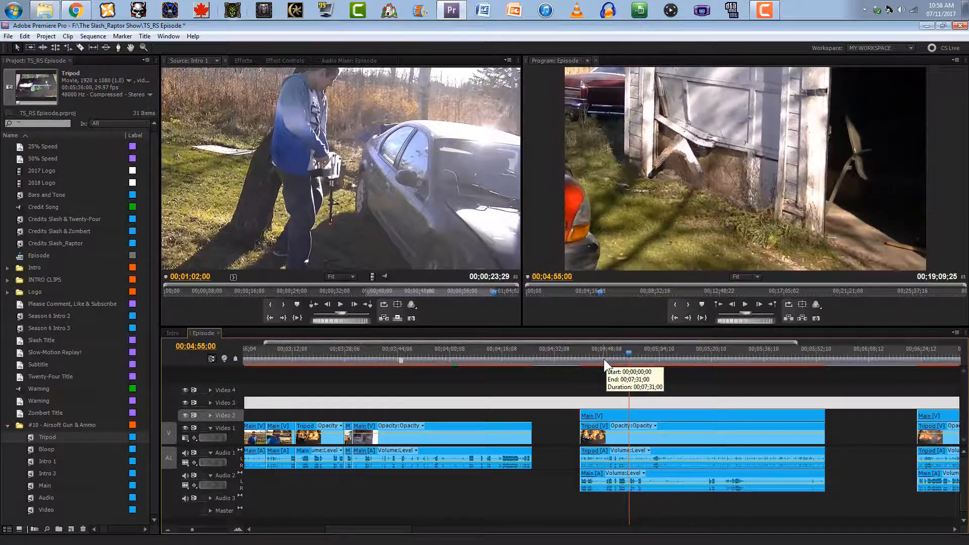
# Split the section on all tracks at 00;04;55;00 and move the first part's Main clip over the Tripod clip on Video 1 and Audio 1
pyautogui.press('c')
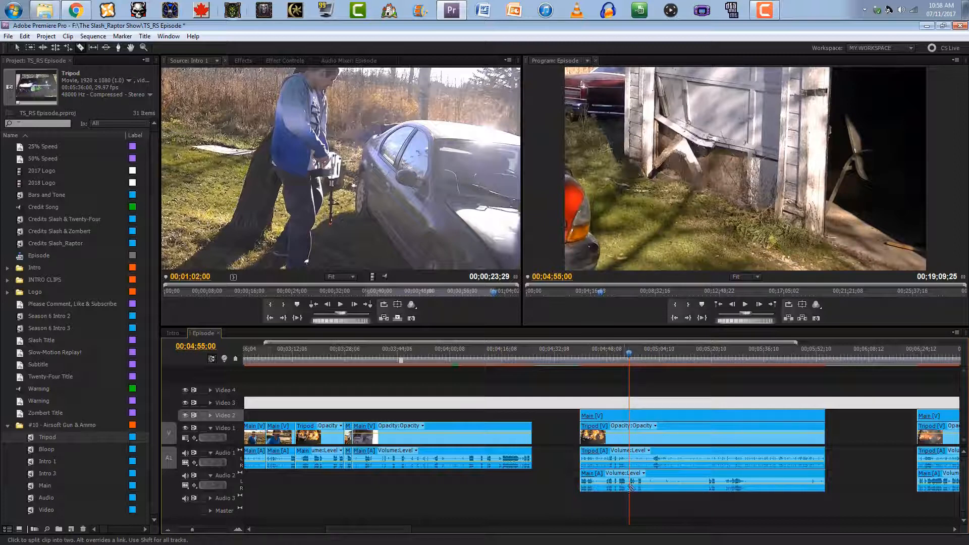
pyautogui.click(631, 435)
pyautogui.moveTo(596, 419); pyautogui.dragTo(590, 451)
# Scrub through the rest of the section to 00;05;49;24 and save the project
pyautogui.moveTo(639, 359); pyautogui.dragTo(700, 361)
pyautogui.moveTo(747, 360); pyautogui.dragTo(808, 365)
pyautogui.hotkey('ctrl', 's')
# Try deleting the Main and Tripod footage after the 00;04;55;00 cut, and undo the deletion
pyautogui.click(744, 475)
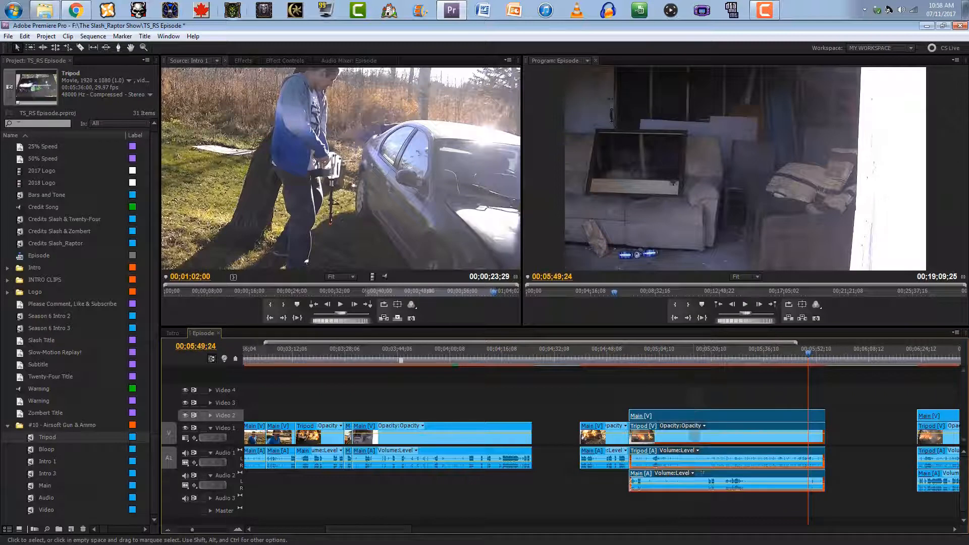
pyautogui.press('Delete')
pyautogui.click(374, 435)
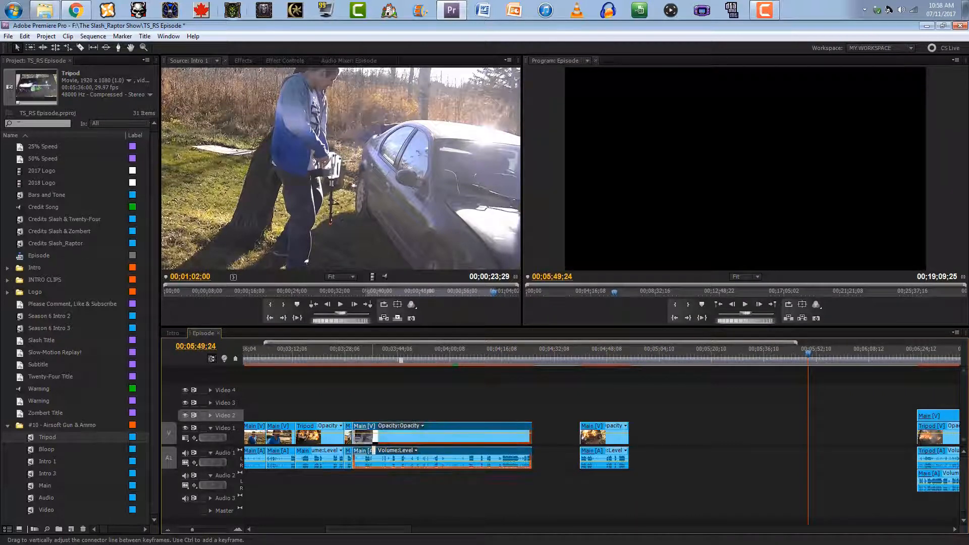
pyautogui.hotkey('ctrl', 'z')
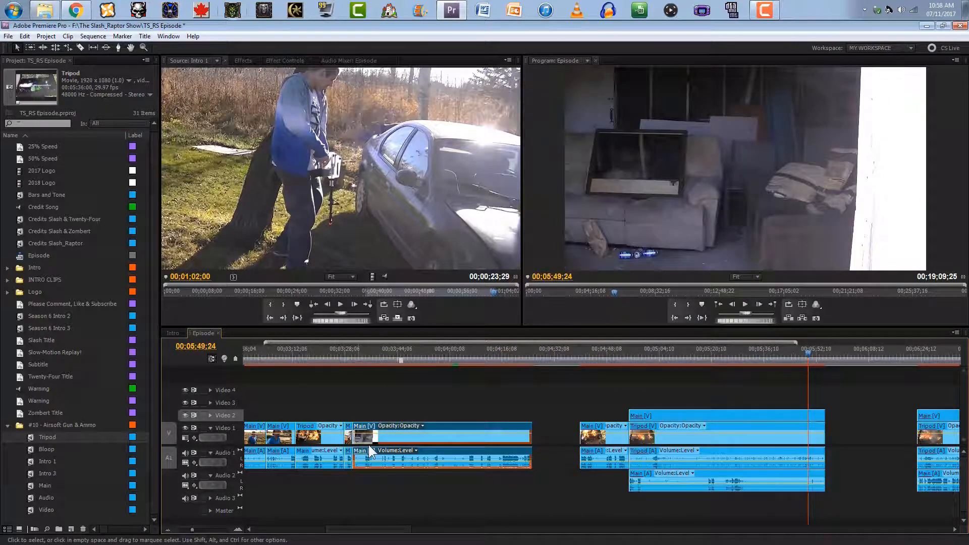
# Delete the Main and Tripod clips after the 00;04;55;00 cut from all their video and audio tracks
pyautogui.click(653, 452)
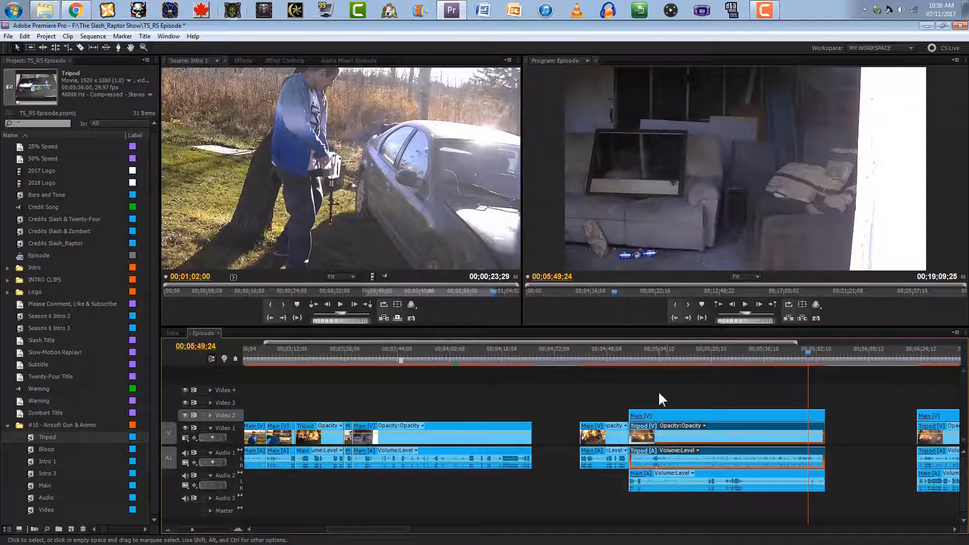
pyautogui.moveTo(658, 394); pyautogui.dragTo(677, 485)
pyautogui.press('Delete')
# Reorder the Main clips so the short fire clip comes directly before the long Main segment, and scrub through both
pyautogui.moveTo(364, 438); pyautogui.dragTo(653, 444)
pyautogui.moveTo(564, 403); pyautogui.dragTo(670, 447)
pyautogui.moveTo(612, 438); pyautogui.dragTo(385, 418)
pyautogui.moveTo(344, 353); pyautogui.dragTo(574, 383)
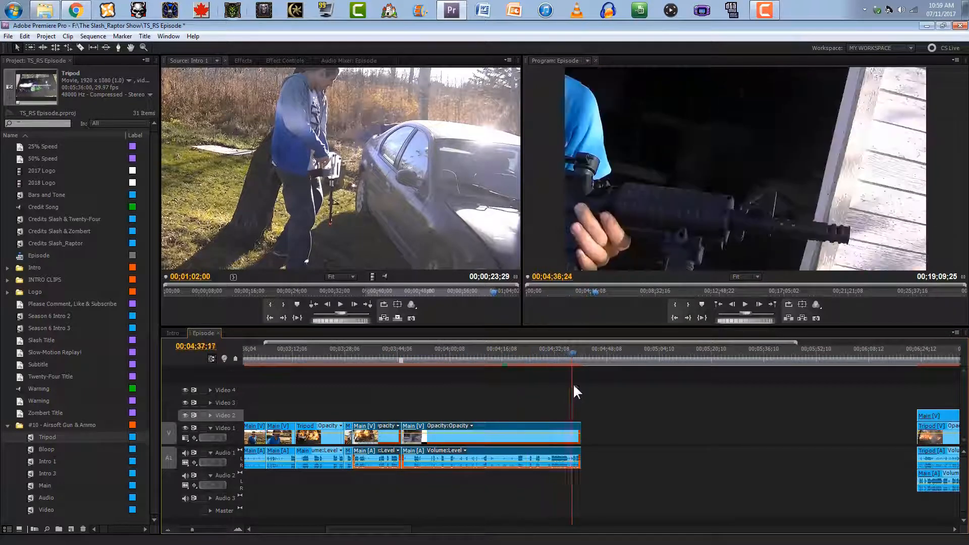
# Play the start of the next Main and Tripod section to 00;06;52;12 and replay it from about 00;06;50
pyautogui.moveTo(400, 528); pyautogui.dragTo(451, 528)
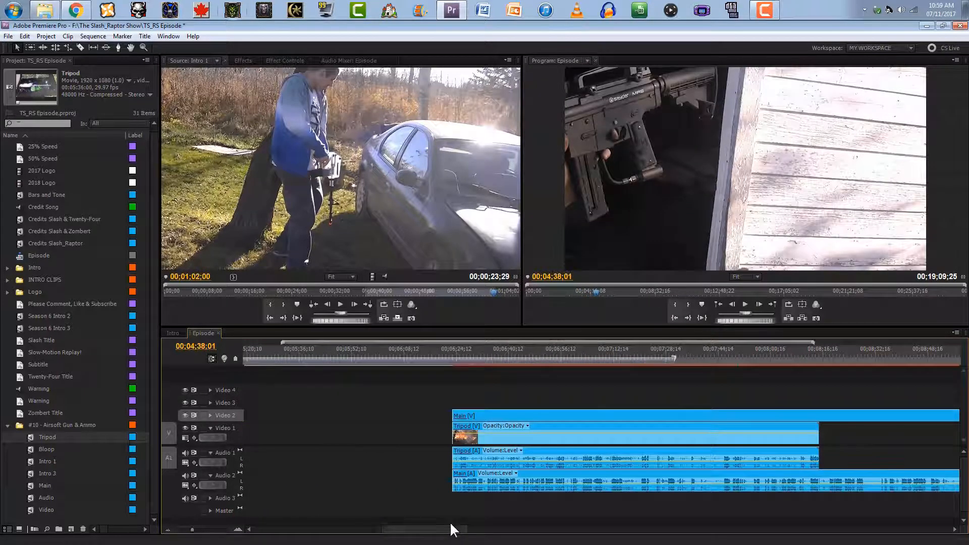
pyautogui.click(454, 356)
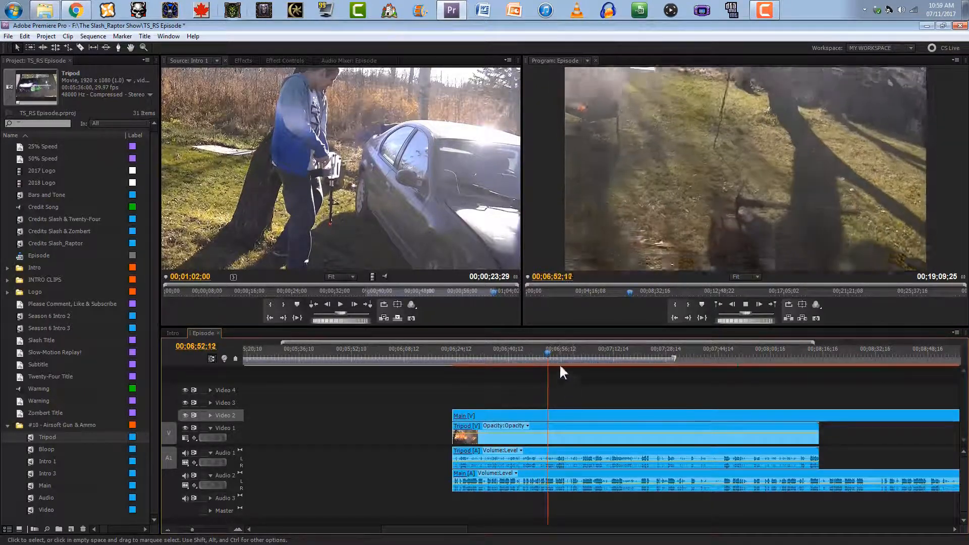
pyautogui.click(550, 353)
pyautogui.moveTo(550, 353); pyautogui.dragTo(543, 353)
pyautogui.press('space')
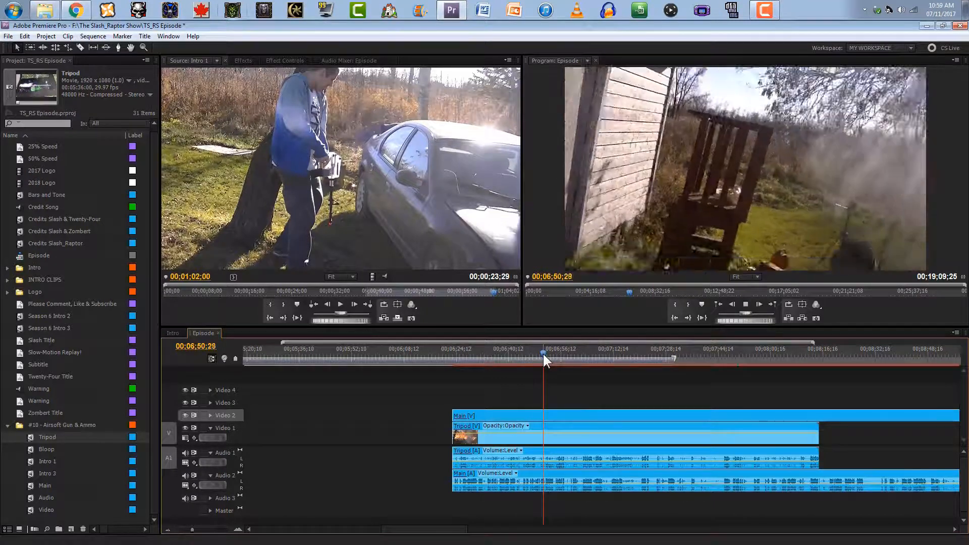
pyautogui.press('space')
# Position the playhead precisely at 00;06;51;07 in the Main and Tripod section and save the project
pyautogui.click(237, 530)
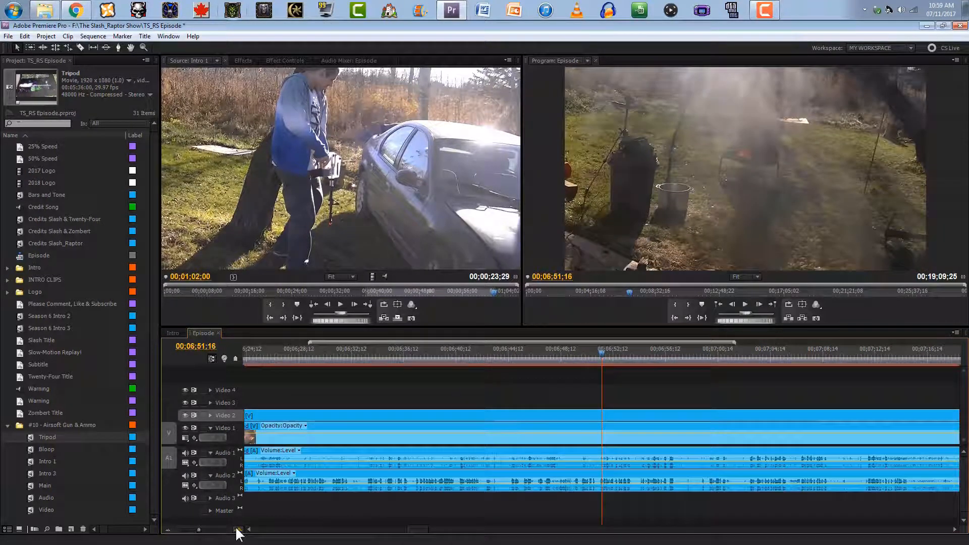
pyautogui.click(594, 355)
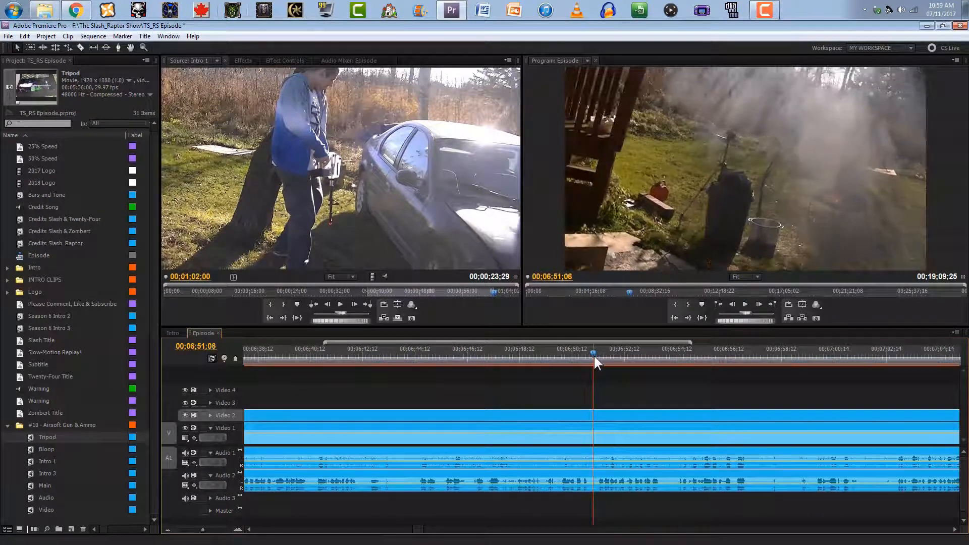
pyautogui.press('Left')
pyautogui.press('Left')
pyautogui.press('Left')
pyautogui.press('Left')
pyautogui.press('Left')
pyautogui.press('Left')
pyautogui.hotkey('ctrl', 's')
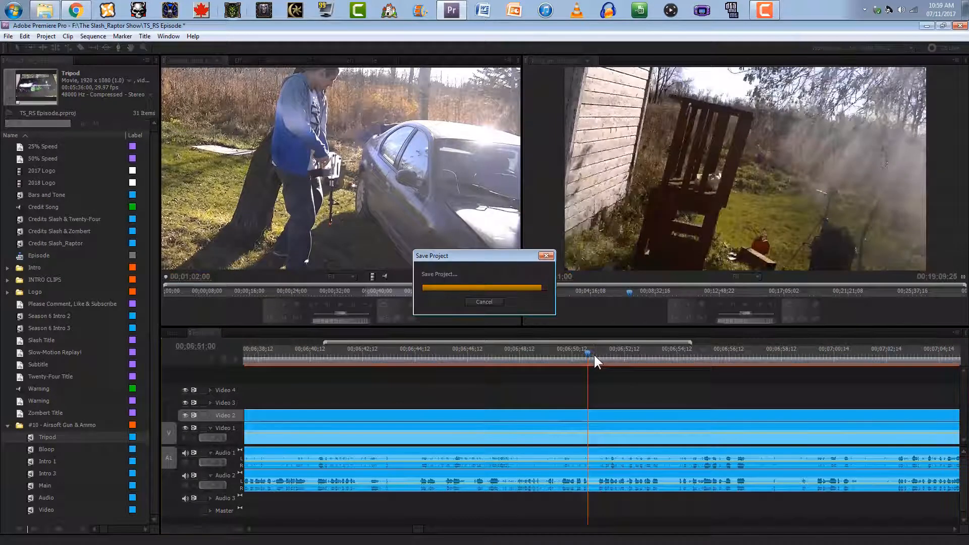
pyautogui.click(594, 356)
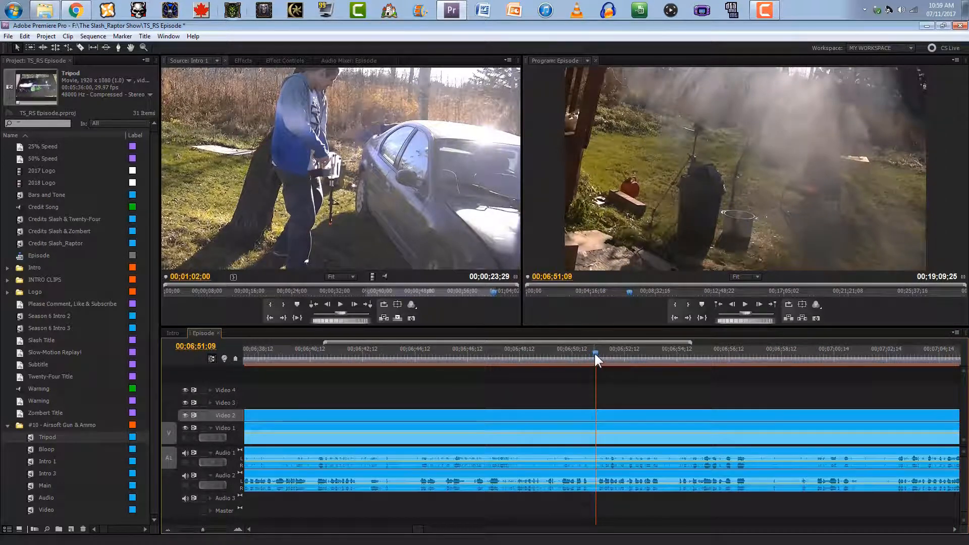
pyautogui.press('Left')
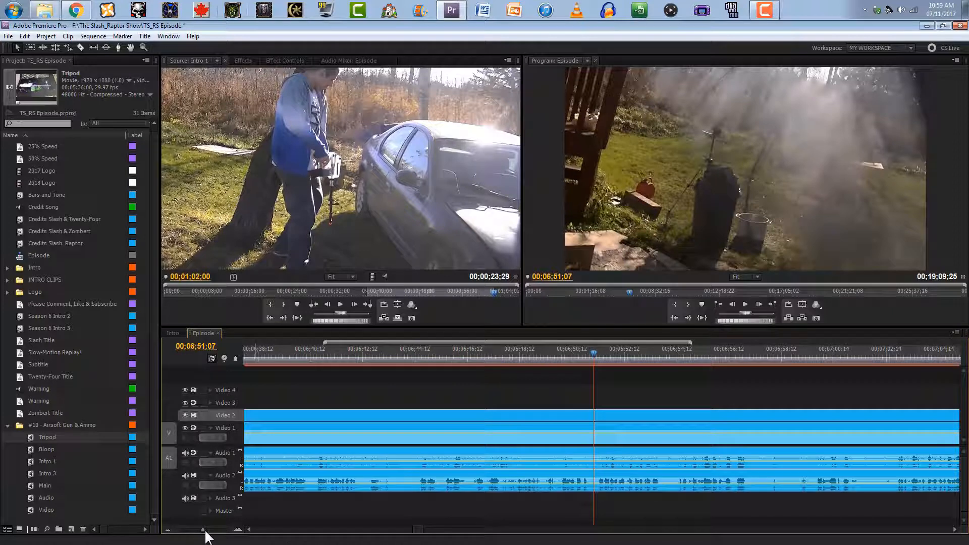
# Trim the section's start on all tracks to 00;06;51;07 and move it to shortly after the preceding Main segment
pyautogui.click(168, 529)
pyautogui.click(168, 530)
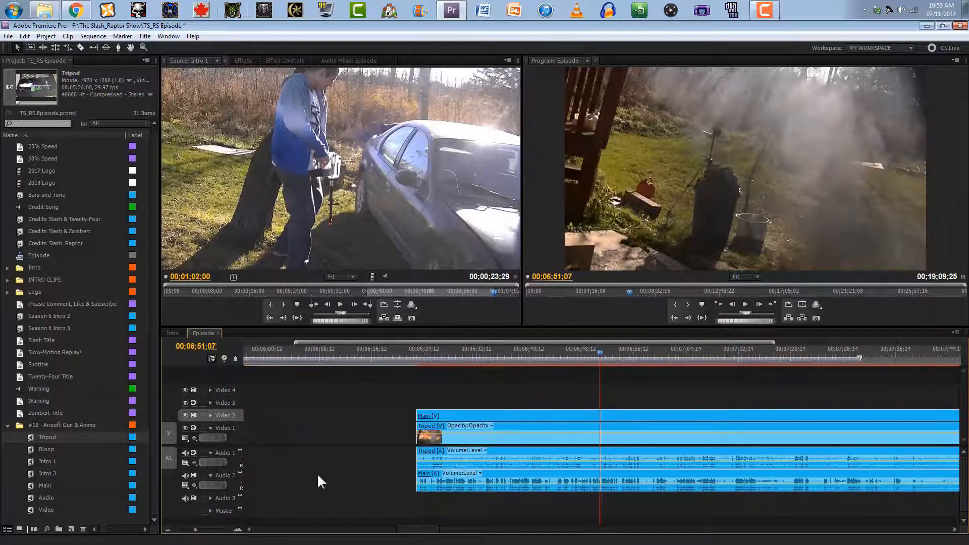
pyautogui.moveTo(411, 412); pyautogui.dragTo(600, 425)
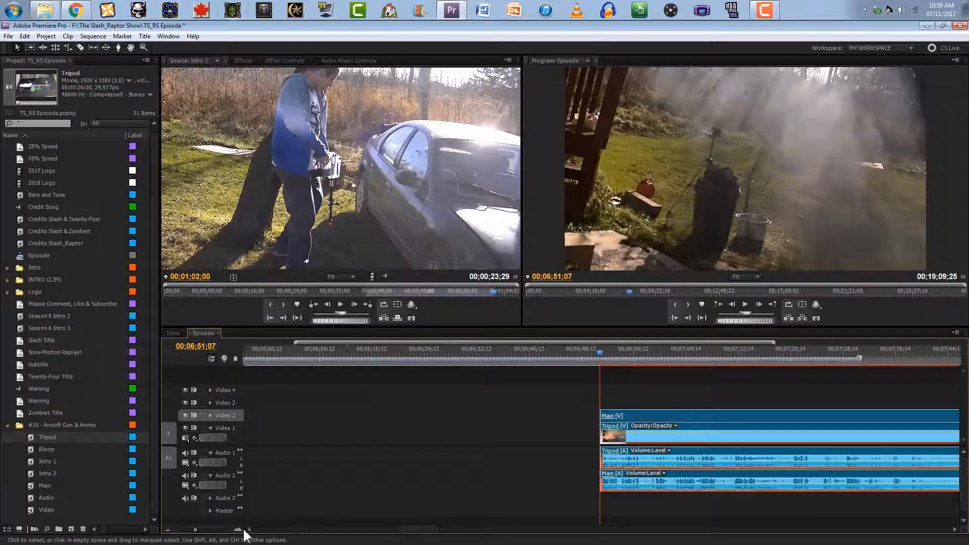
pyautogui.click(168, 530)
pyautogui.moveTo(618, 440); pyautogui.dragTo(410, 457)
# Play the moved section from its start and hide the Video 2 track to check the Tripod footage underneath
pyautogui.click(402, 361)
pyautogui.click(394, 359)
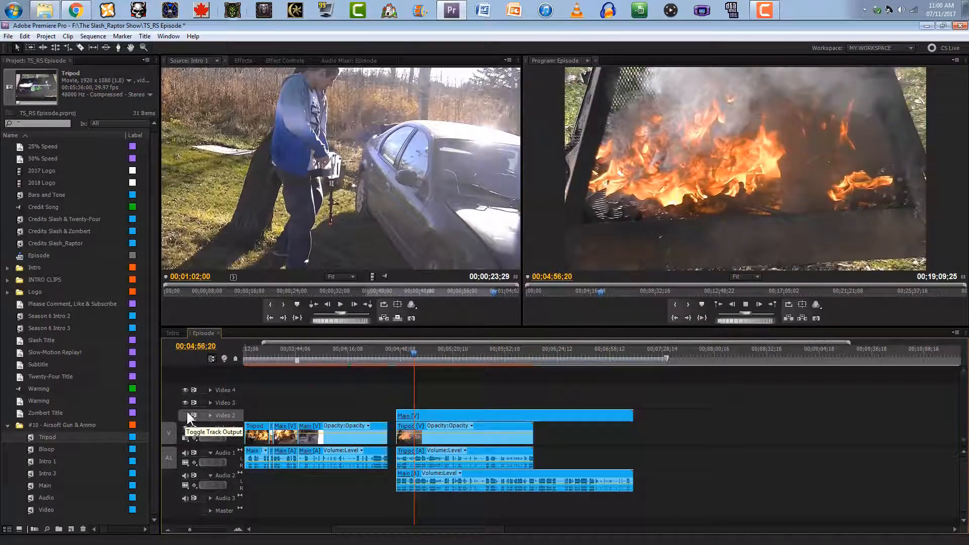
pyautogui.click(186, 414)
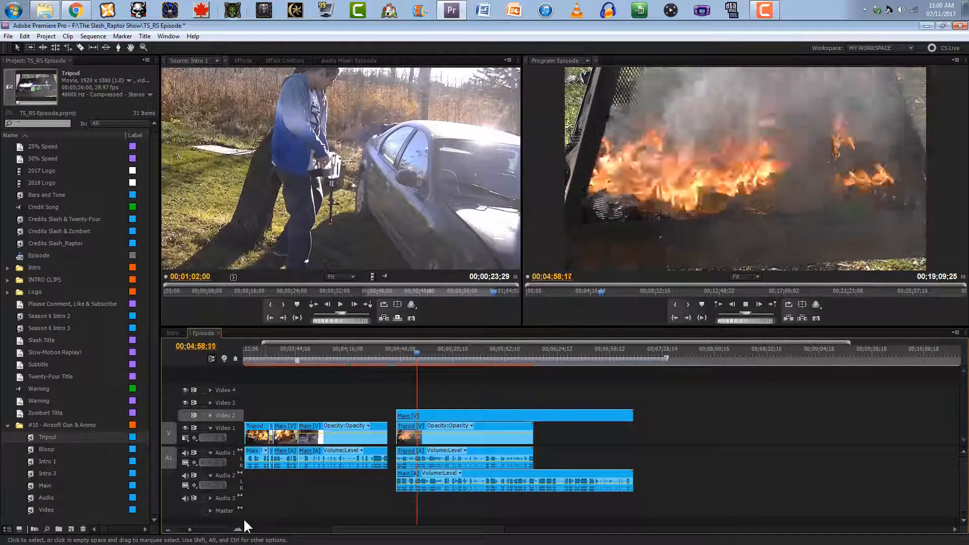
pyautogui.click(237, 529)
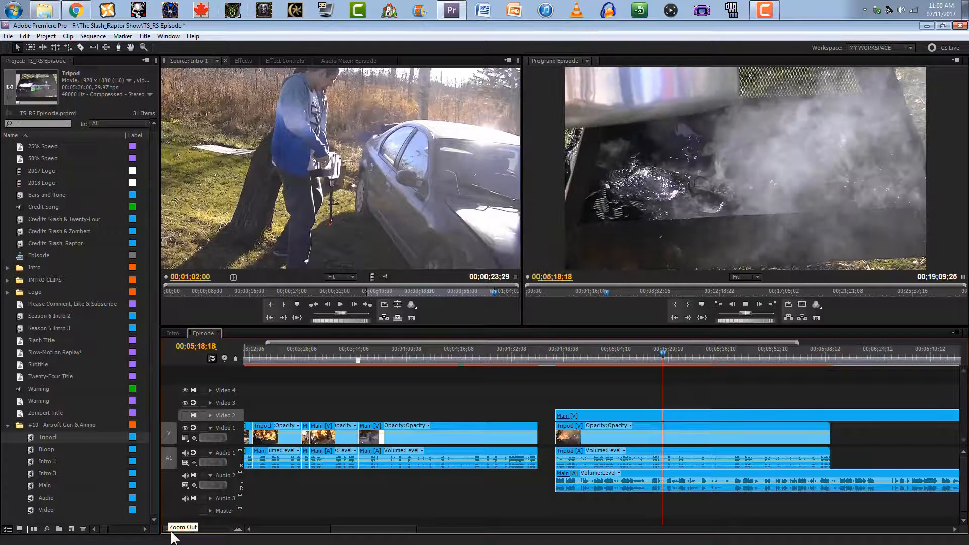
# Split the Main and Tripod clips on all their tracks at 00;05;15;00
pyautogui.press('space')
pyautogui.moveTo(655, 359); pyautogui.dragTo(651, 361)
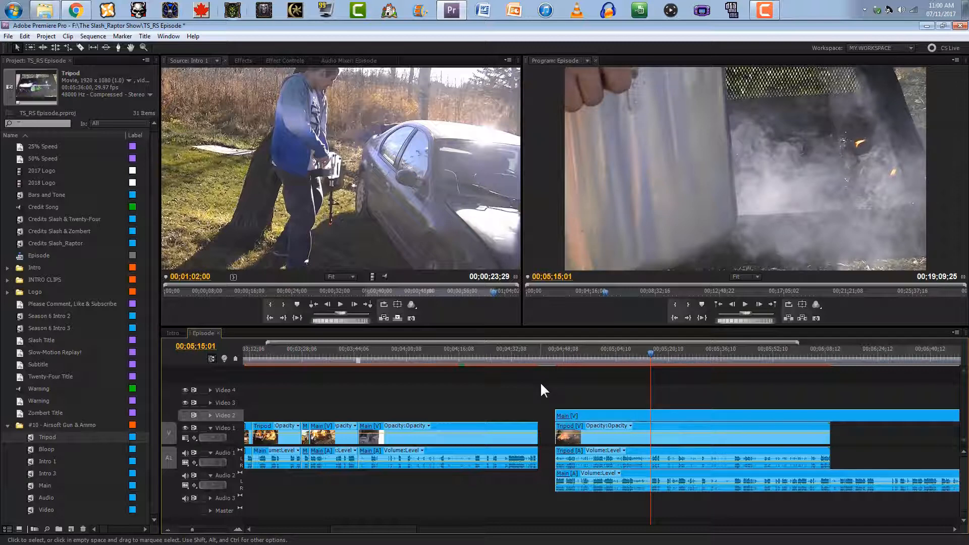
pyautogui.press('Left')
pyautogui.press('c')
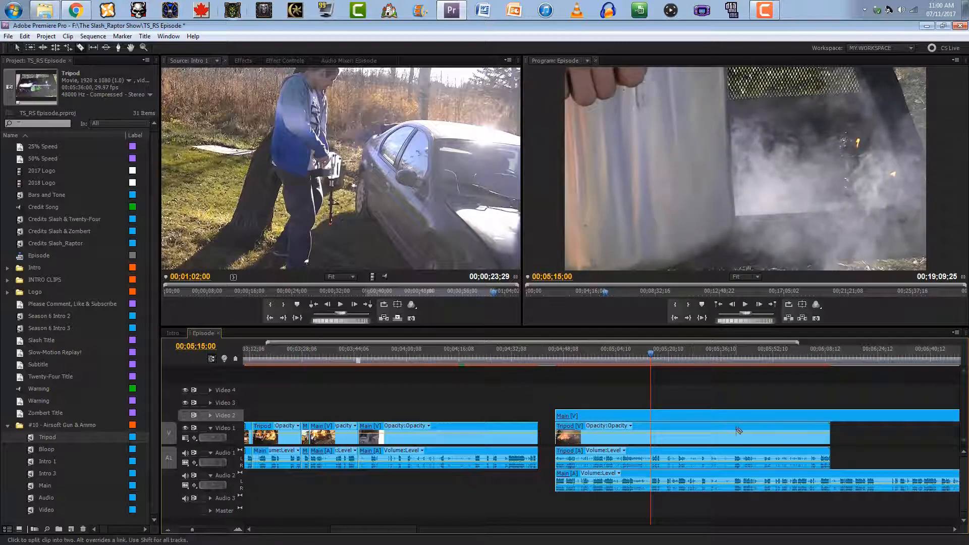
pyautogui.click(651, 460)
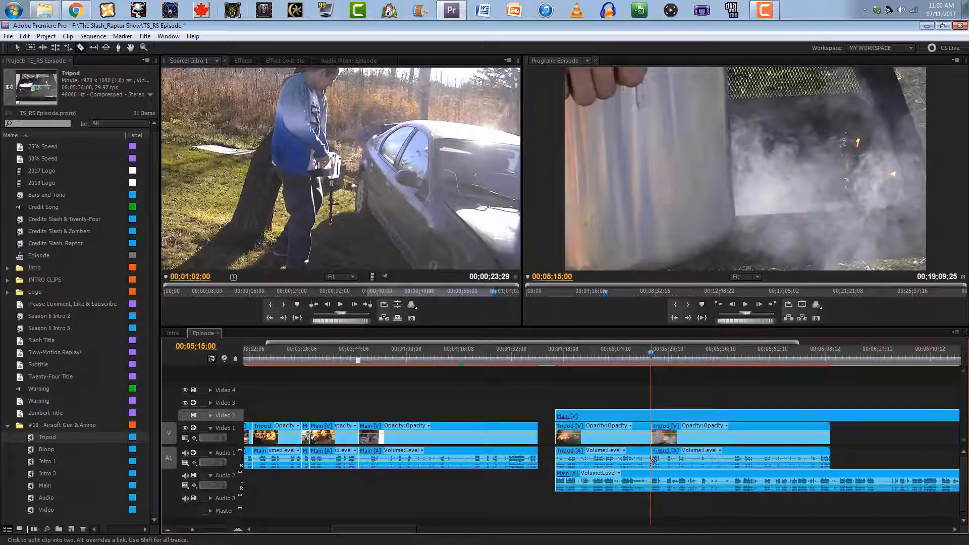
pyautogui.click(651, 418)
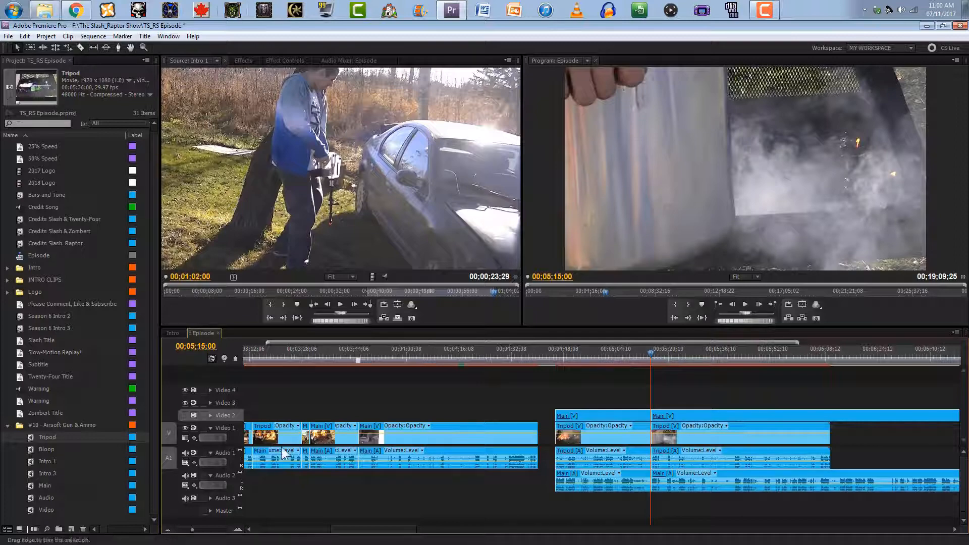
# Make the Video 2 track visible again and play the Main footage from 00;05;15;00 to 00;05;22;08
pyautogui.press('space')
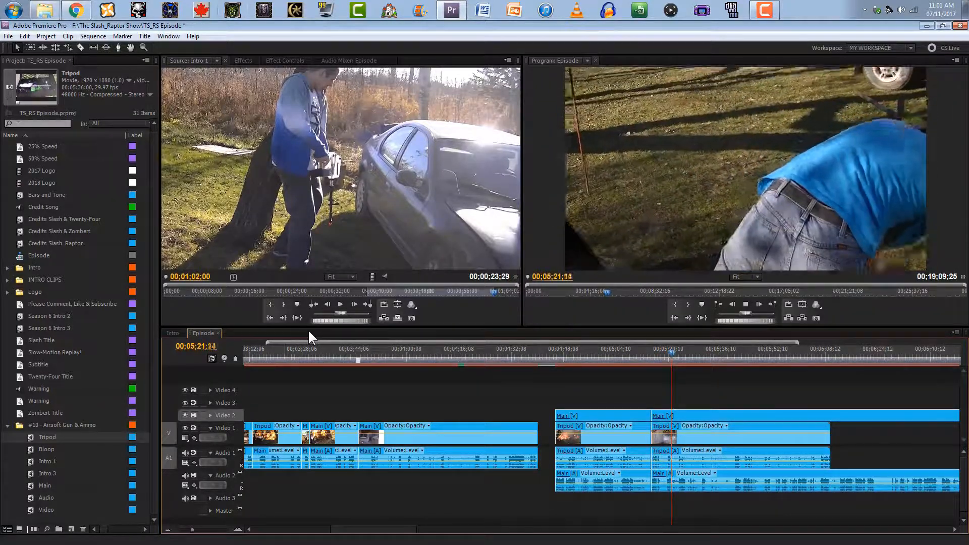
pyautogui.press('space')
pyautogui.click(555, 359)
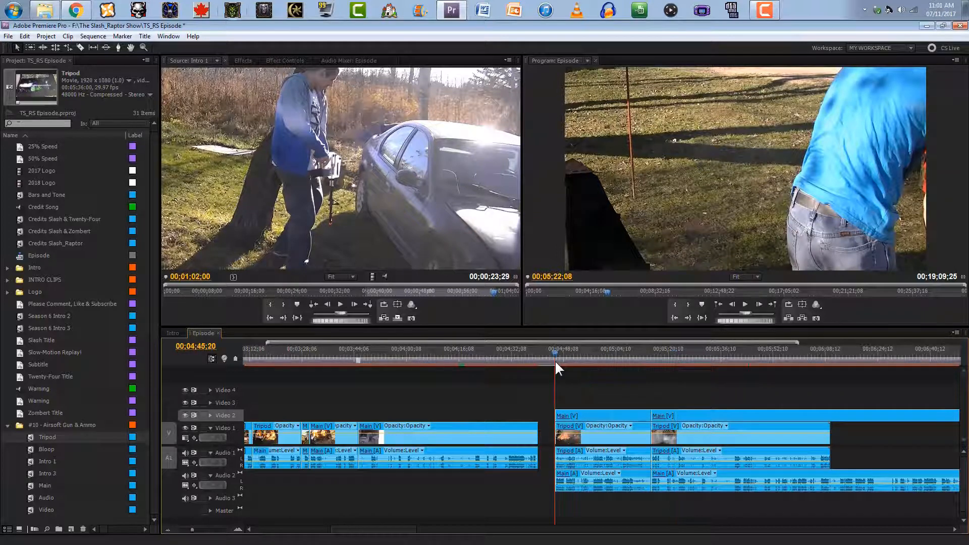
# Remove the first part's Main video and replace its Tripod audio with the Main audio on Audio 1
pyautogui.click(572, 426)
pyautogui.moveTo(571, 418); pyautogui.dragTo(570, 428)
pyautogui.click(564, 472)
pyautogui.moveTo(564, 472); pyautogui.dragTo(578, 452)
# Link the Tripod video with the Main audio and move the pair against the end of the preceding Main segment
pyautogui.rightClick(575, 442)
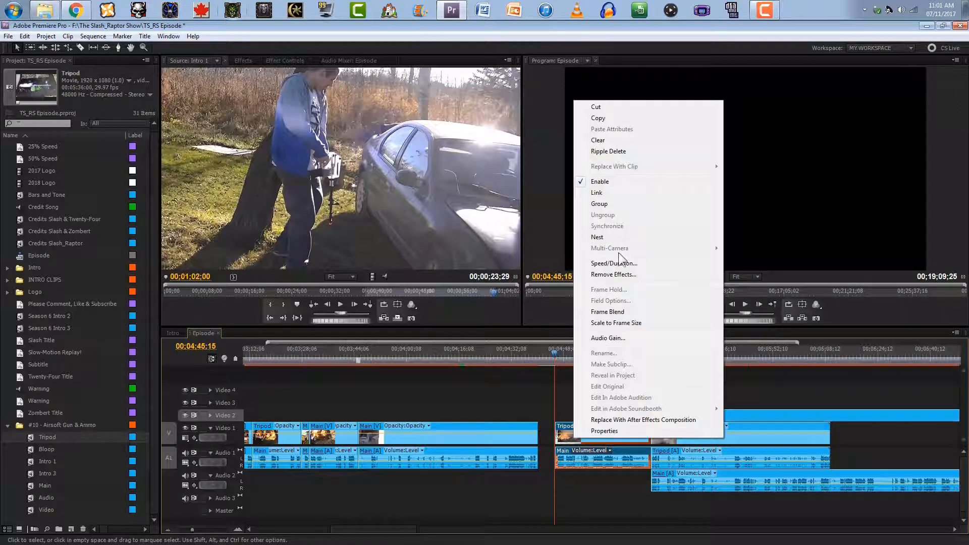
pyautogui.click(592, 192)
pyautogui.moveTo(562, 440); pyautogui.dragTo(545, 446)
# Play the remaining Main and Tripod section from 00;05;14;22 to 00;05;38;26
pyautogui.click(656, 363)
pyautogui.click(649, 361)
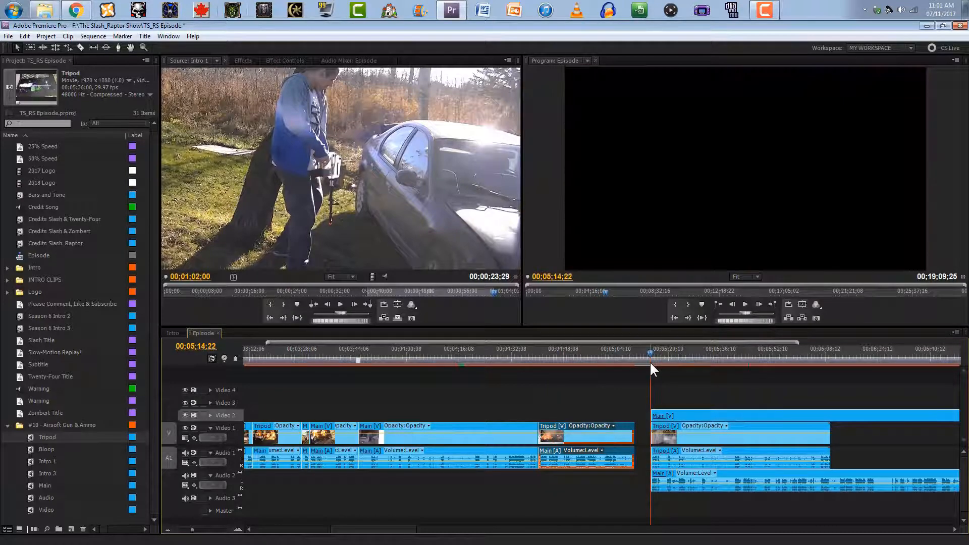
pyautogui.press('space')
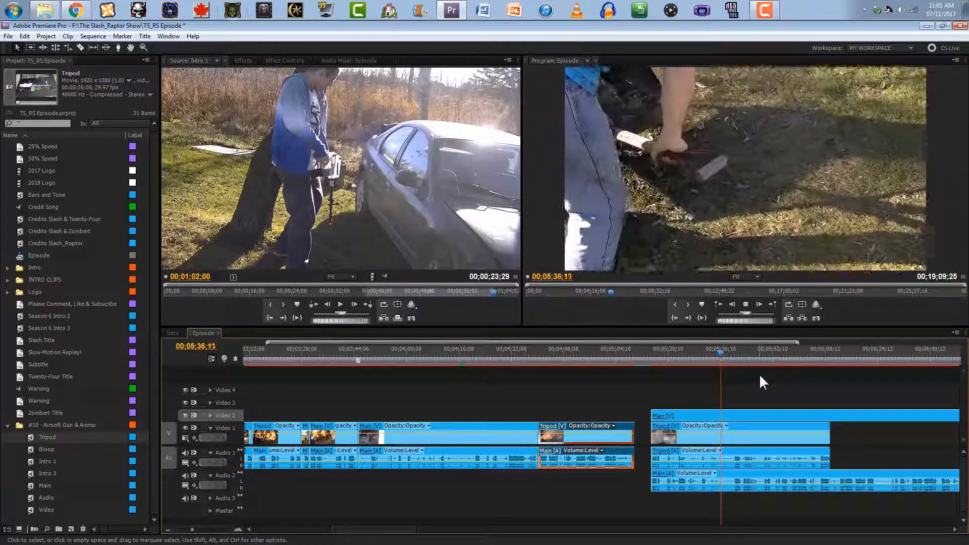
pyautogui.press('space')
# Move the remaining Main clip onto Video 1 and Audio 1 in place of the Tripod clip, directly after the linked pair
pyautogui.click(667, 417)
pyautogui.moveTo(667, 417); pyautogui.dragTo(666, 428)
pyautogui.moveTo(653, 467); pyautogui.dragTo(639, 437)
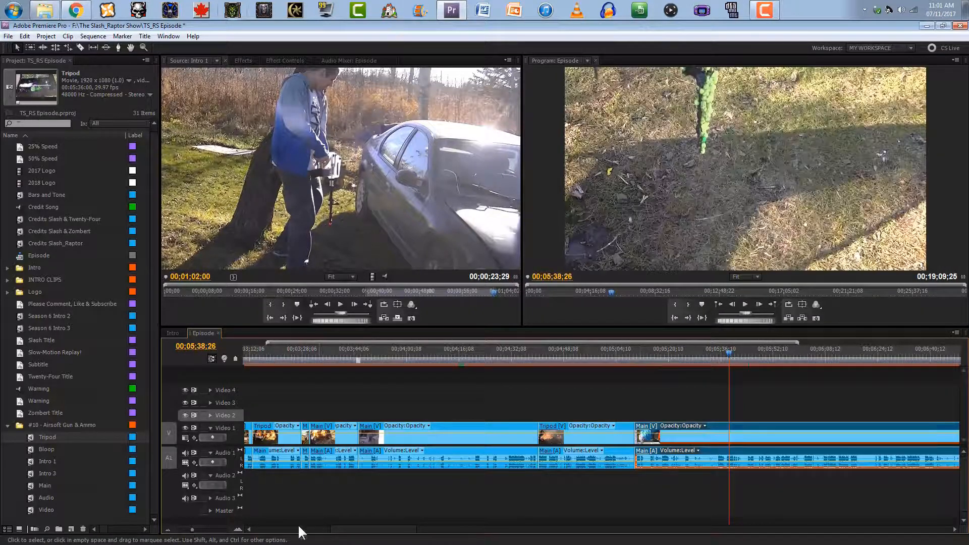
# Play the repositioned last Main clip from its start to 00;06;11;09
pyautogui.click(171, 530)
pyautogui.click(173, 531)
pyautogui.moveTo(507, 351); pyautogui.dragTo(497, 348)
pyautogui.press('space')
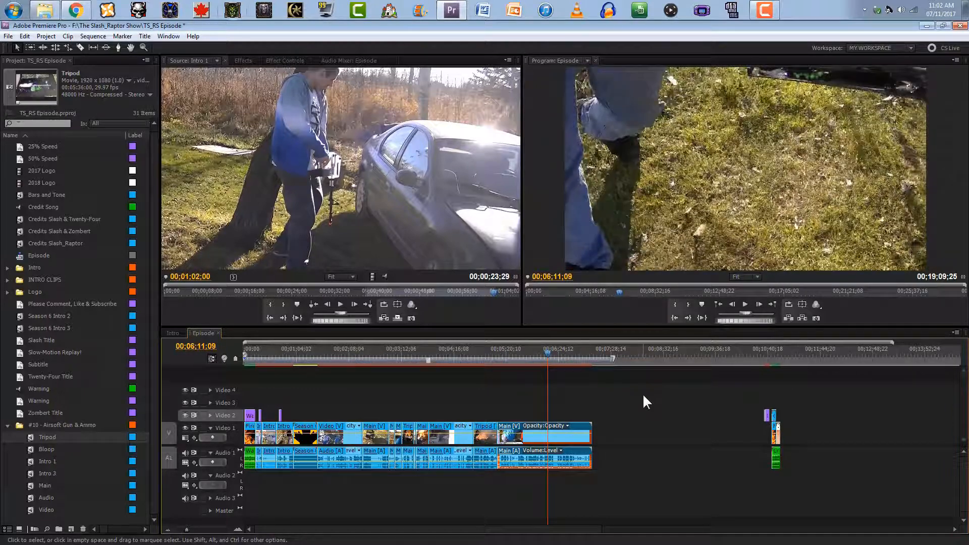
pyautogui.click(238, 529)
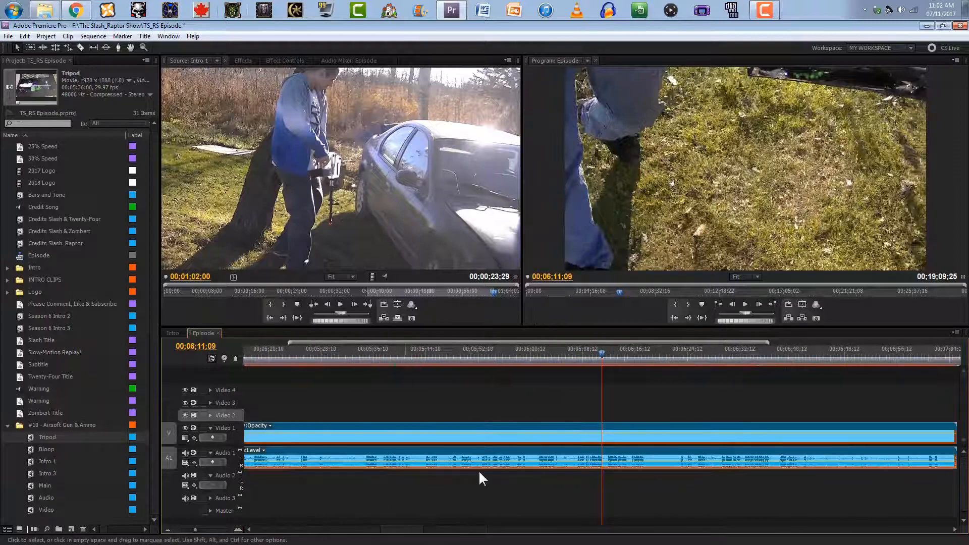
# Find the cut point while playing the last Main clip and split the clip at 00;06;06;15
pyautogui.moveTo(611, 354); pyautogui.dragTo(538, 356)
pyautogui.press('space')
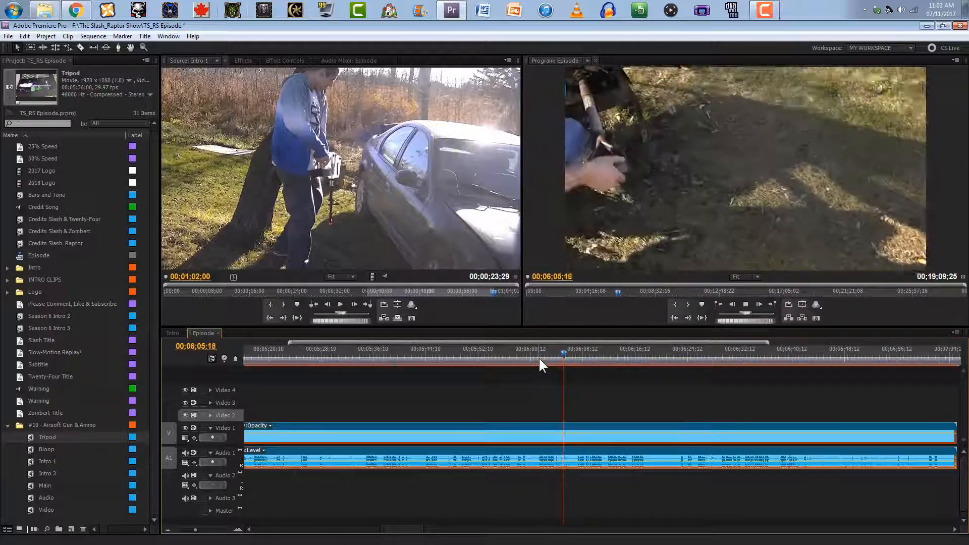
pyautogui.press('space')
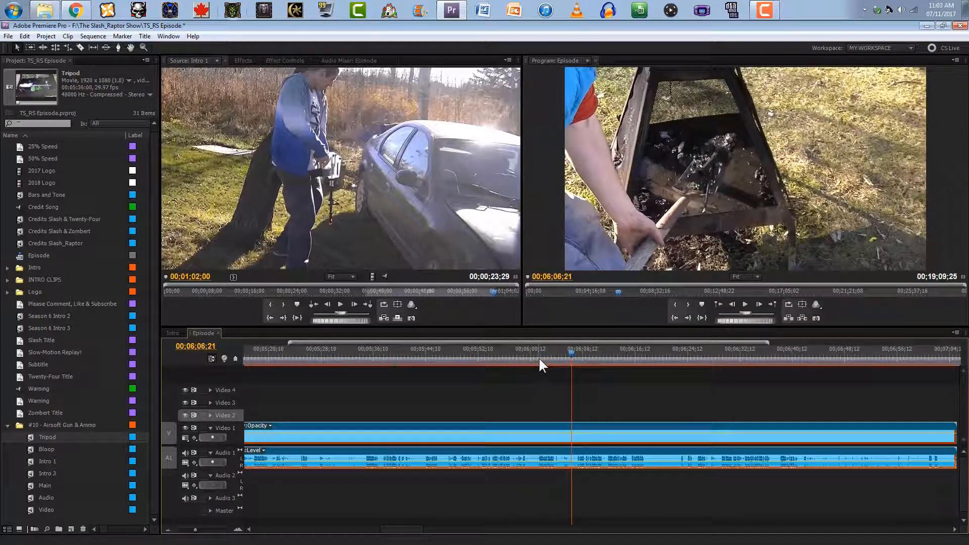
pyautogui.press('Left')
pyautogui.press('Left')
pyautogui.press('Left')
pyautogui.press('Left')
pyautogui.press('Left')
pyautogui.press('Left')
pyautogui.press('Left')
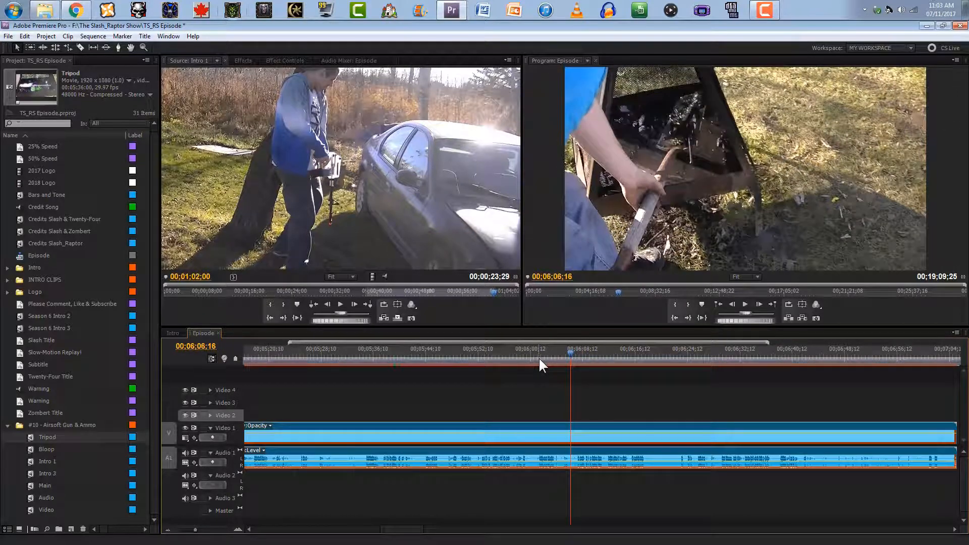
pyautogui.press('Right')
pyautogui.press('c')
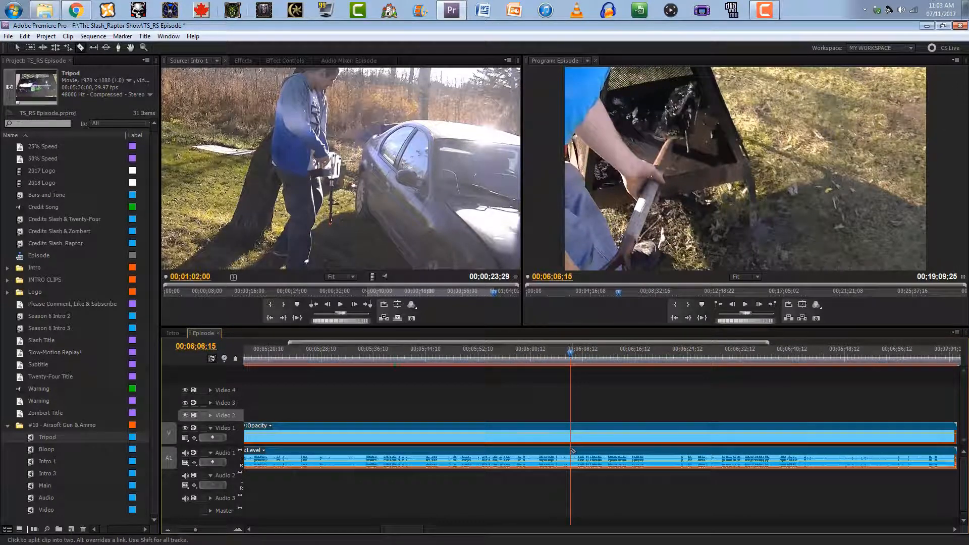
pyautogui.click(571, 435)
# Play the earlier Main part from 00;05;35;25 and move the split-off Main segment back over its end, starting at about 00;05;43
pyautogui.click(168, 529)
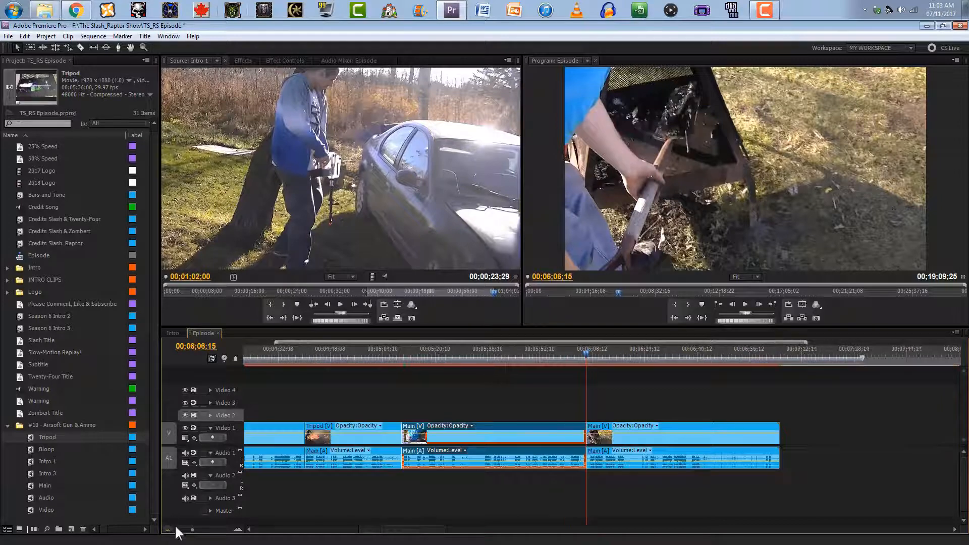
pyautogui.moveTo(469, 355); pyautogui.dragTo(486, 350)
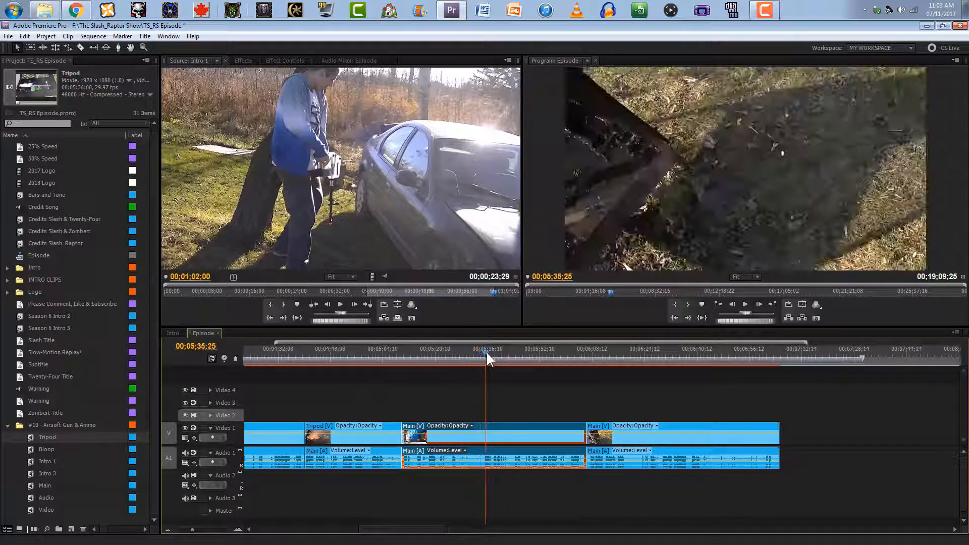
pyautogui.press('space')
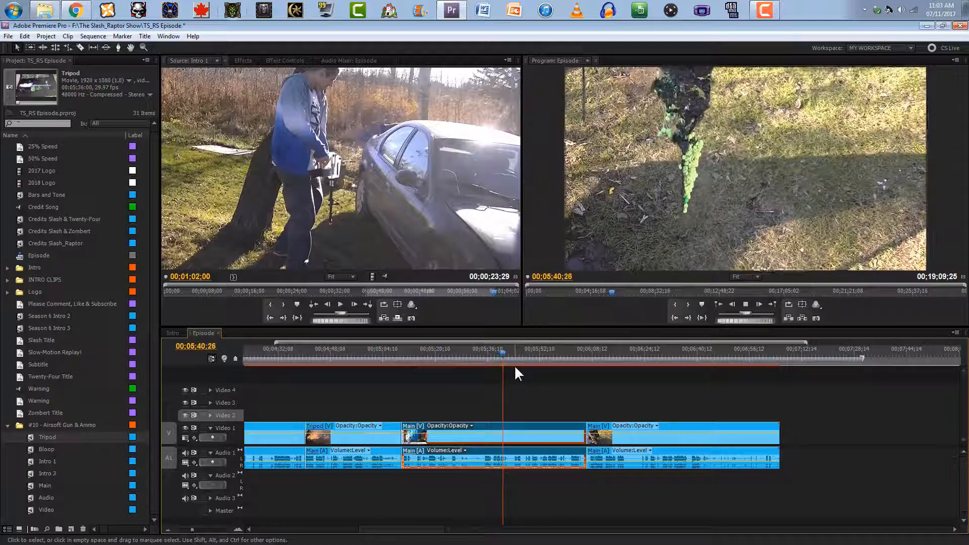
pyautogui.press('space')
pyautogui.moveTo(609, 438); pyautogui.dragTo(534, 438)
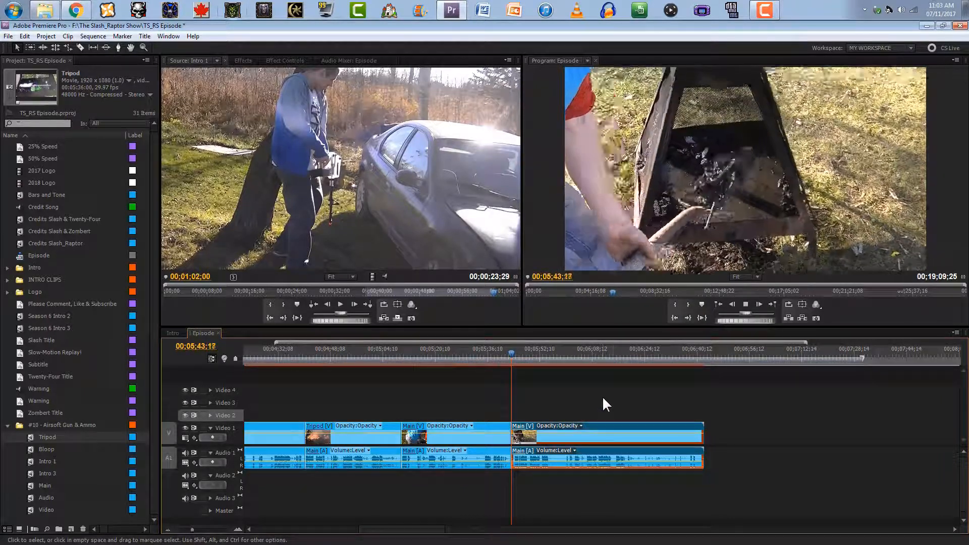
# Play through the new Main join and trim the end of the last Main clip to 00;06;40;14
pyautogui.click(507, 354)
pyautogui.press('space')
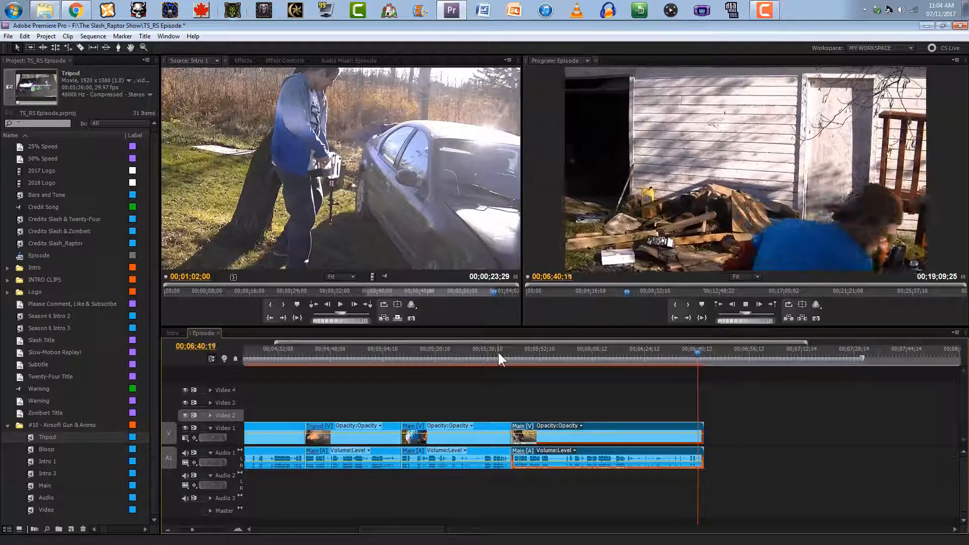
pyautogui.press('Left')
pyautogui.press('Left')
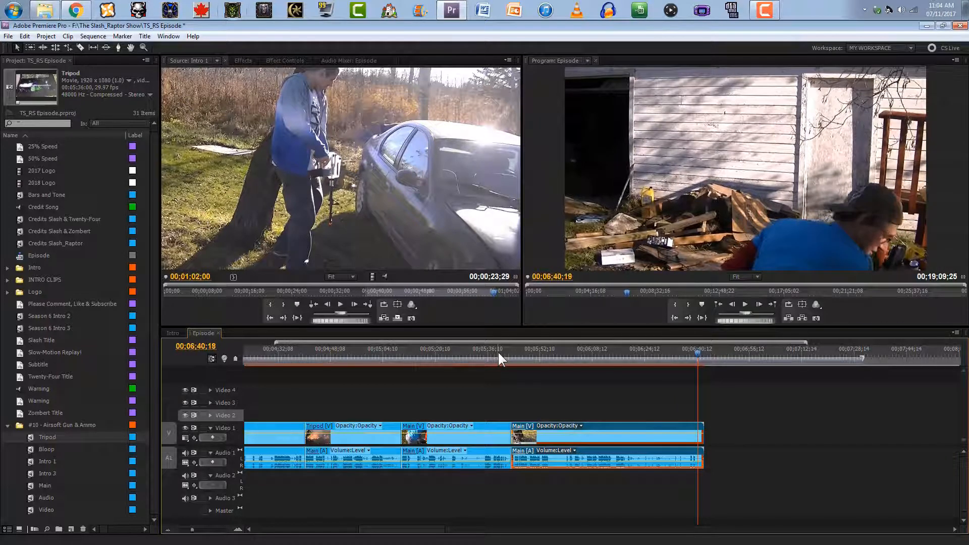
pyautogui.press('Left')
pyautogui.press('Left')
pyautogui.press('Left')
pyautogui.press('Left')
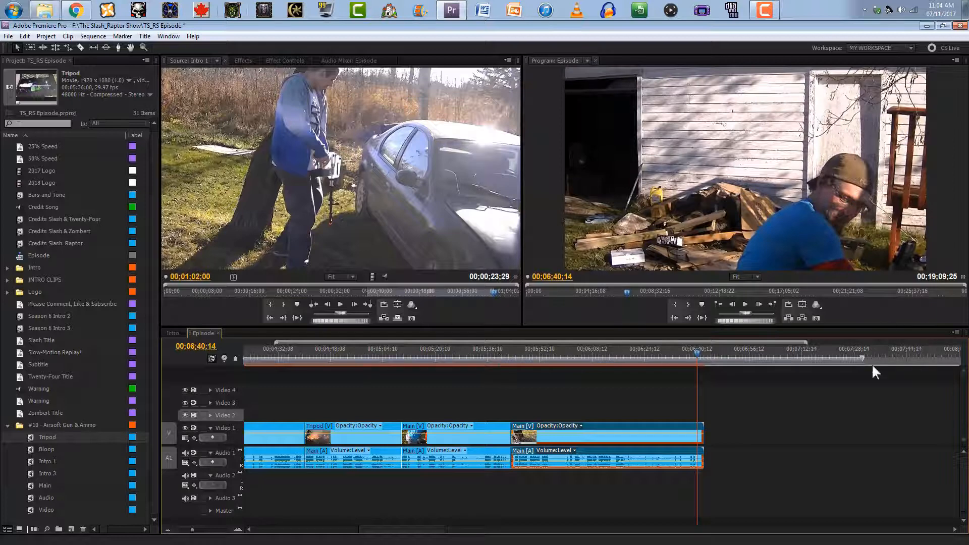
pyautogui.moveTo(703, 439); pyautogui.dragTo(697, 439)
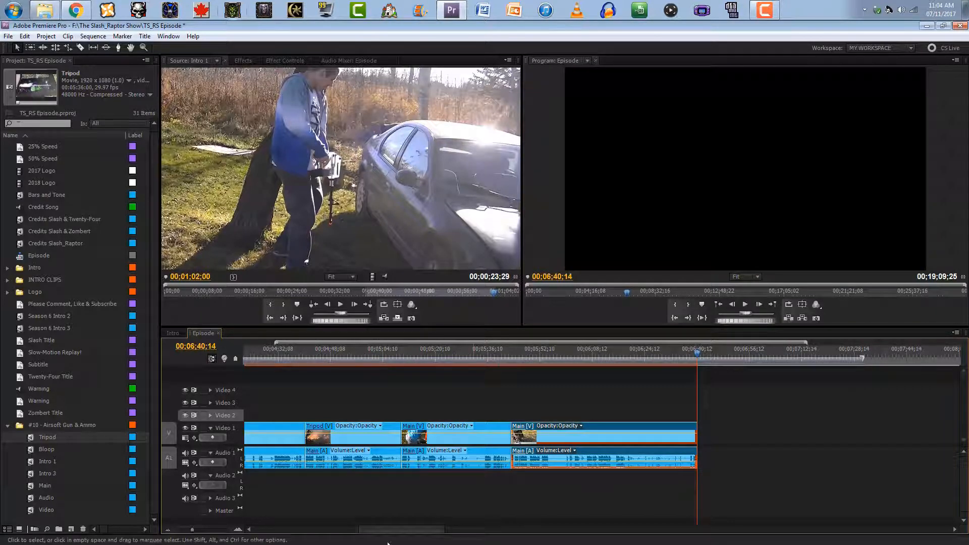
# Move the Please Comment title and end-credits clips back so the credits start at the end of the last Main clip
pyautogui.click(168, 529)
pyautogui.moveTo(728, 400); pyautogui.dragTo(784, 468)
pyautogui.moveTo(774, 426); pyautogui.dragTo(583, 459)
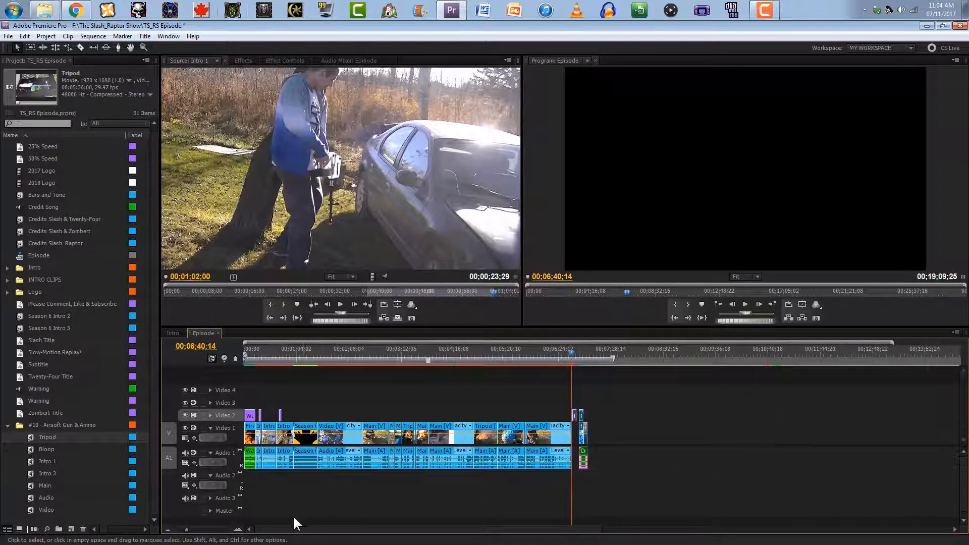
pyautogui.click(238, 530)
pyautogui.click(238, 530)
pyautogui.moveTo(674, 435); pyautogui.dragTo(632, 444)
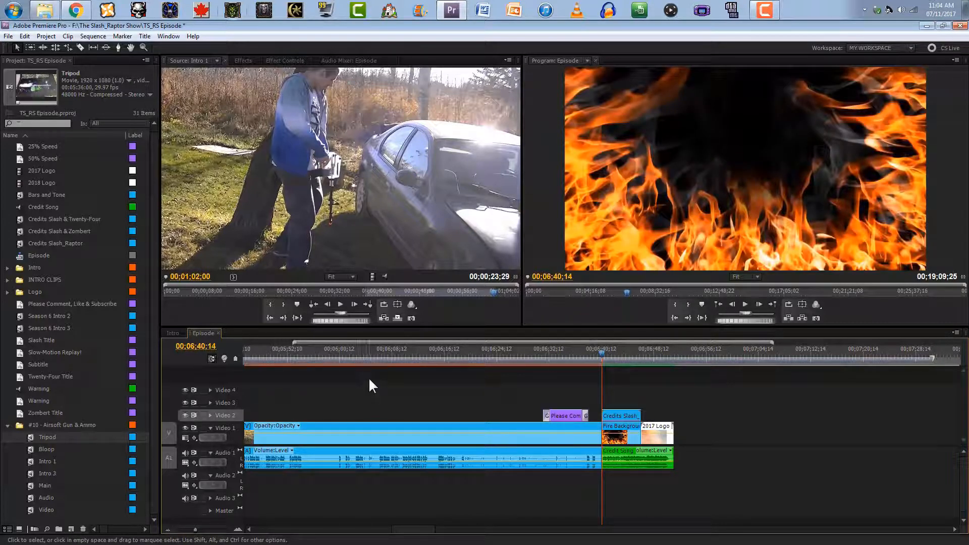
# Play the last Main clip from about 00;06;12 to 00;06;26;20
pyautogui.moveTo(387, 351); pyautogui.dragTo(422, 339)
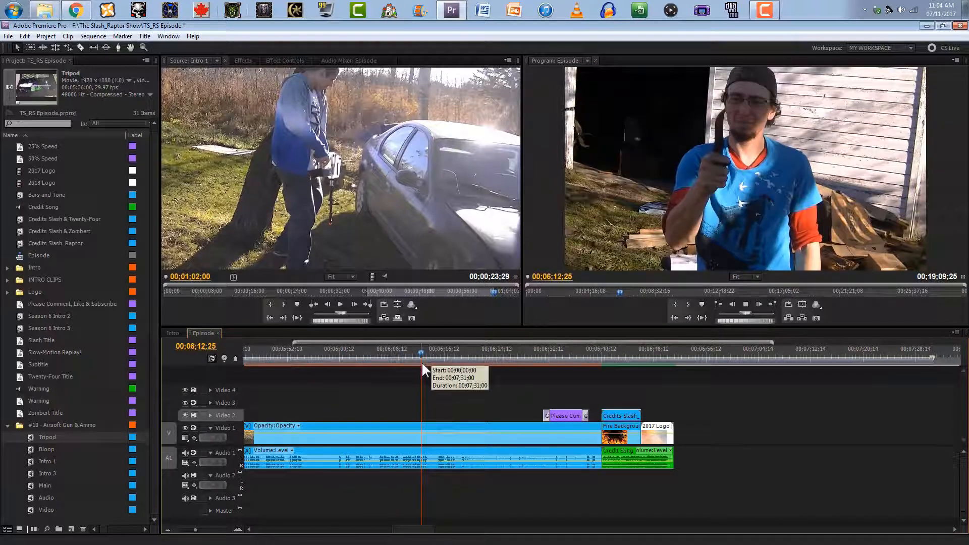
pyautogui.press('space')
pyautogui.click(169, 530)
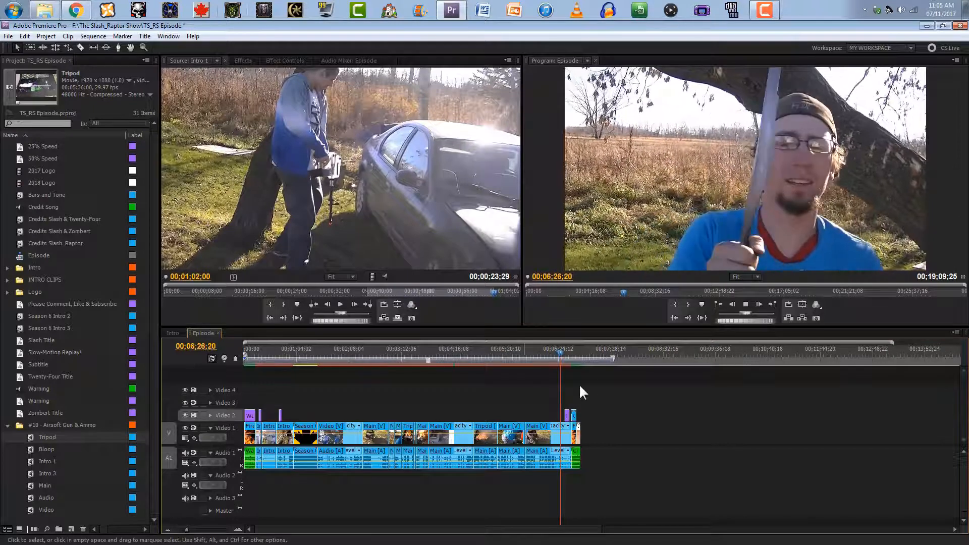
# Ungroup the end-credits clips and replace the Credits Slash_Raptor clip on Video 2 with Credits Slash & Zombert from the bin
pyautogui.click(575, 353)
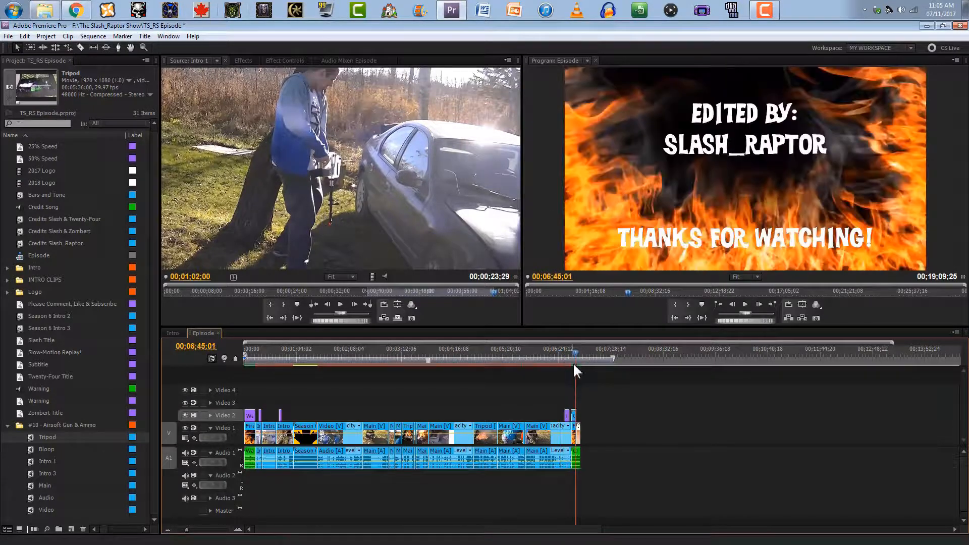
pyautogui.rightClick(574, 414)
pyautogui.click(604, 193)
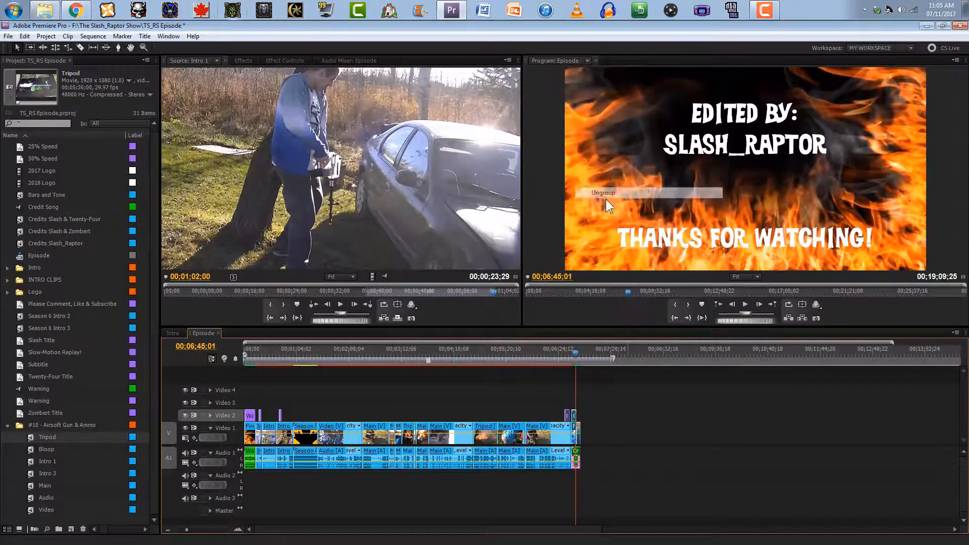
pyautogui.click(238, 530)
pyautogui.click(237, 529)
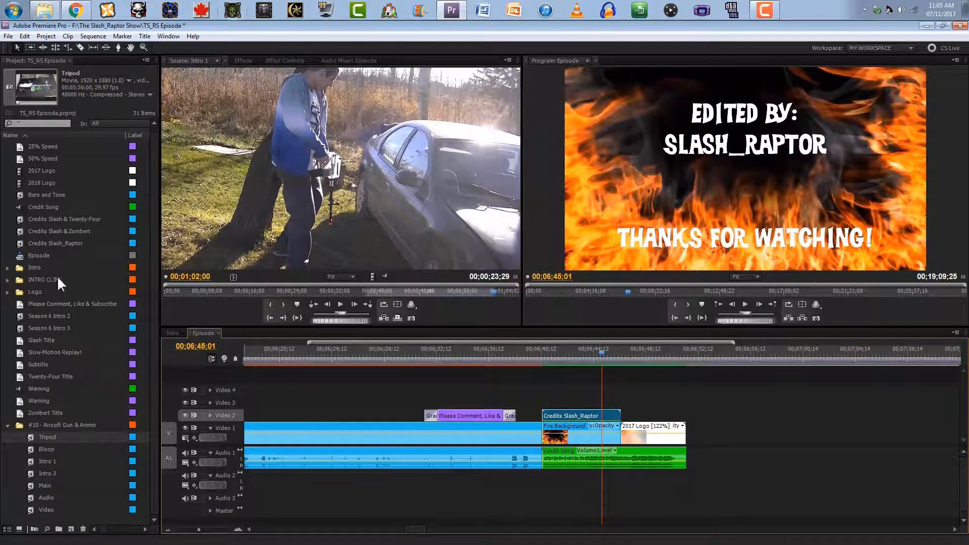
pyautogui.click(16, 226)
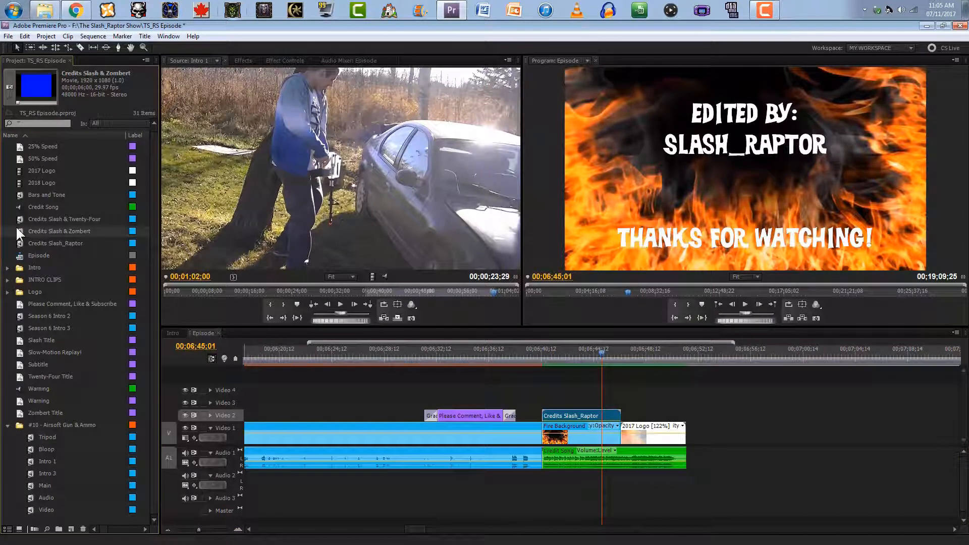
pyautogui.rightClick(550, 419)
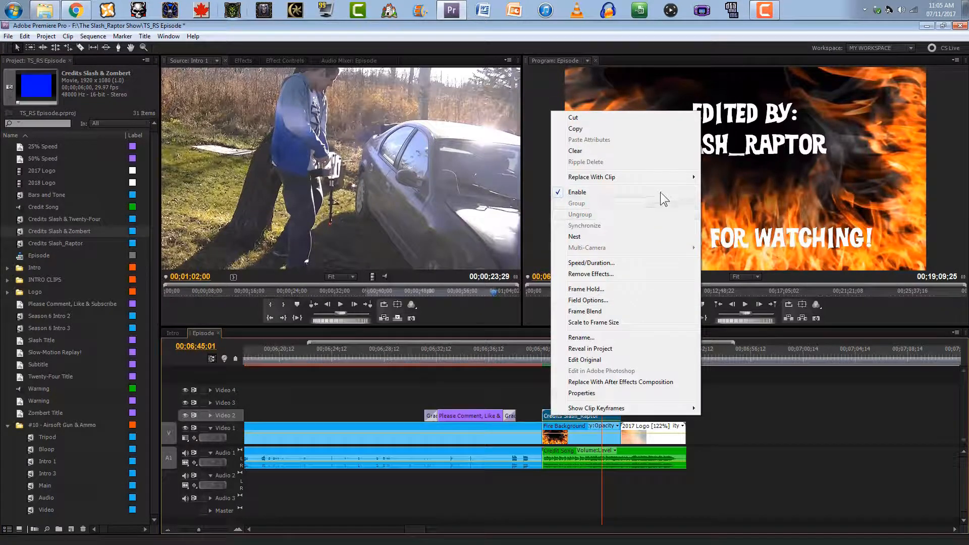
pyautogui.moveTo(670, 179)
pyautogui.click(710, 196)
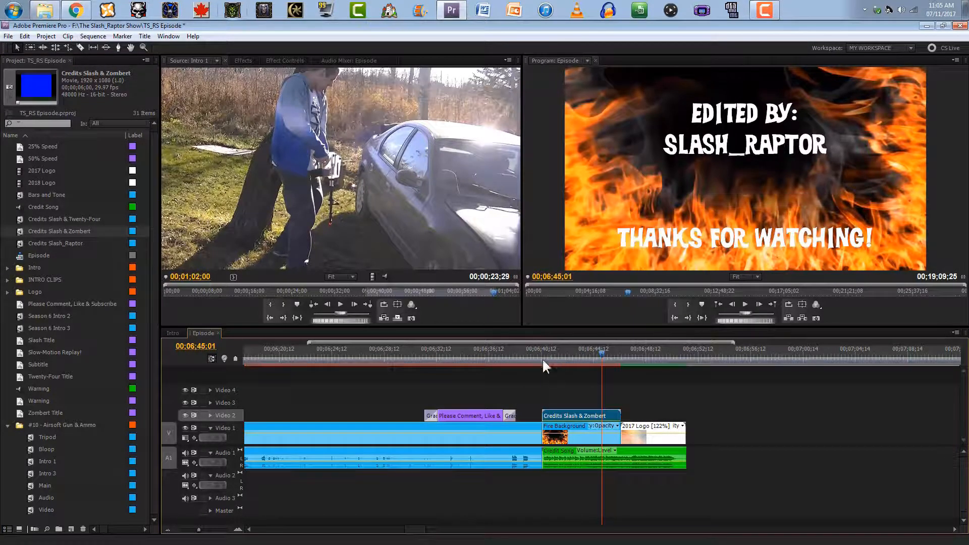
# Group the Please Comment title, Credits Slash & Zombert, Fire Background, Credit Song and 2017 Logo clips
pyautogui.click(487, 414)
pyautogui.keyDown('shift'); pyautogui.click(560, 417); pyautogui.keyUp('shift')
pyautogui.keyDown('shift'); pyautogui.click(562, 435); pyautogui.keyUp('shift')
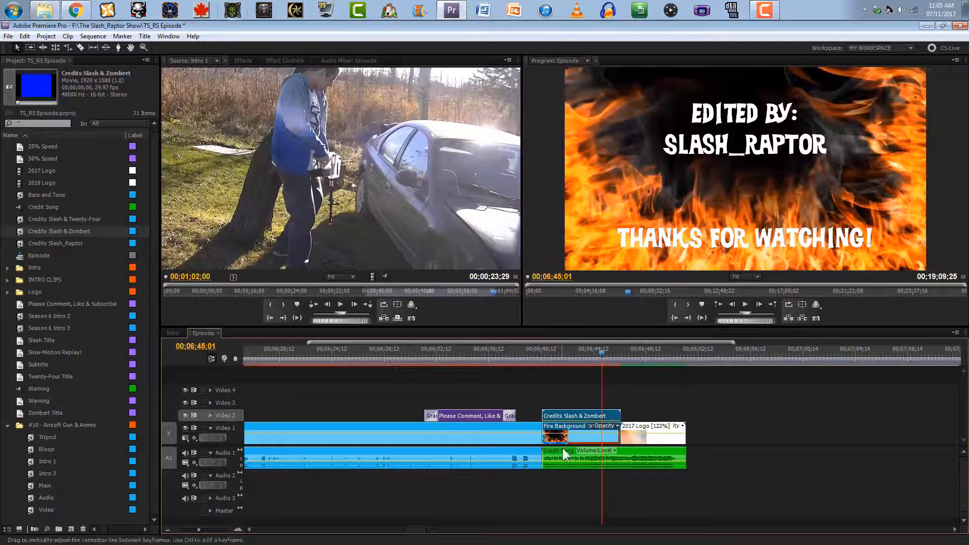
pyautogui.keyDown('shift'); pyautogui.click(564, 455); pyautogui.keyUp('shift')
pyautogui.keyDown('shift'); pyautogui.click(628, 442); pyautogui.keyUp('shift')
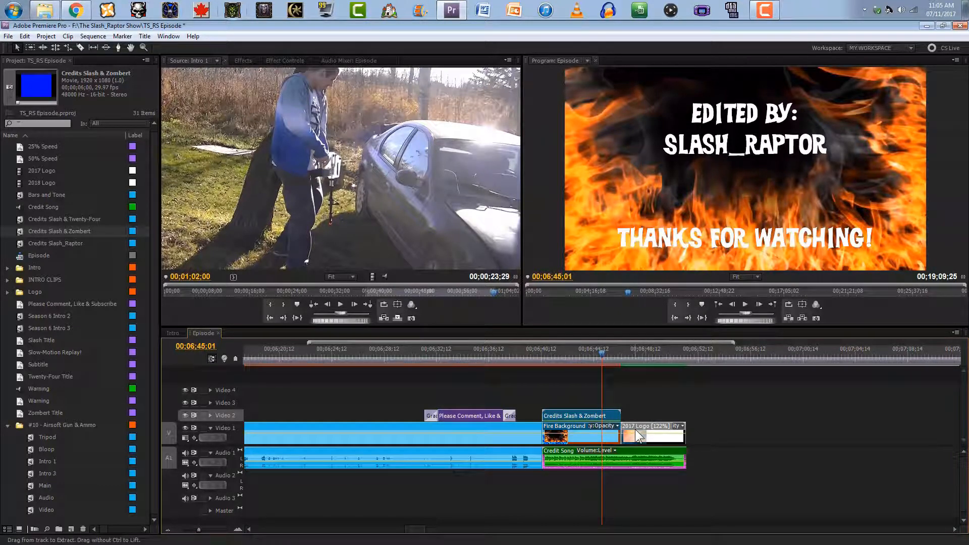
pyautogui.rightClick(636, 432)
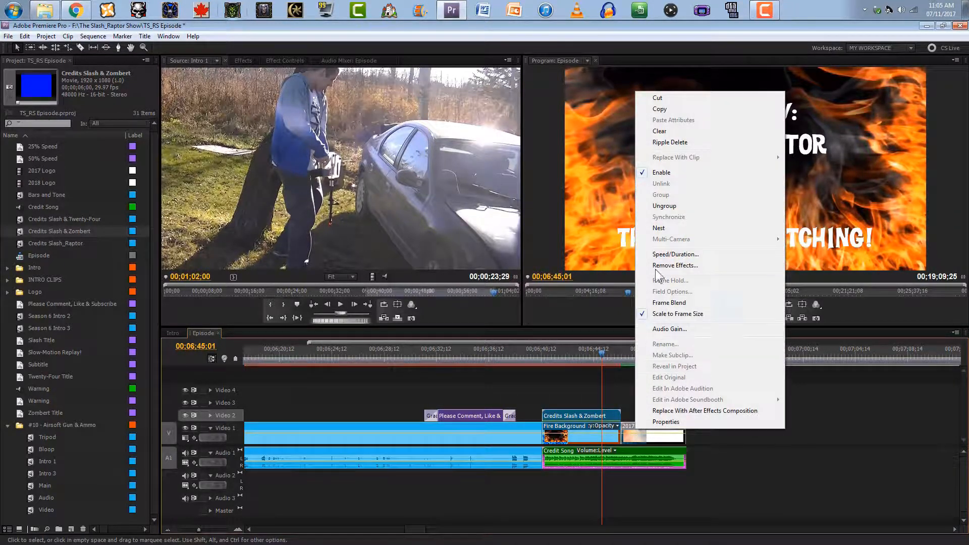
pyautogui.click(579, 388)
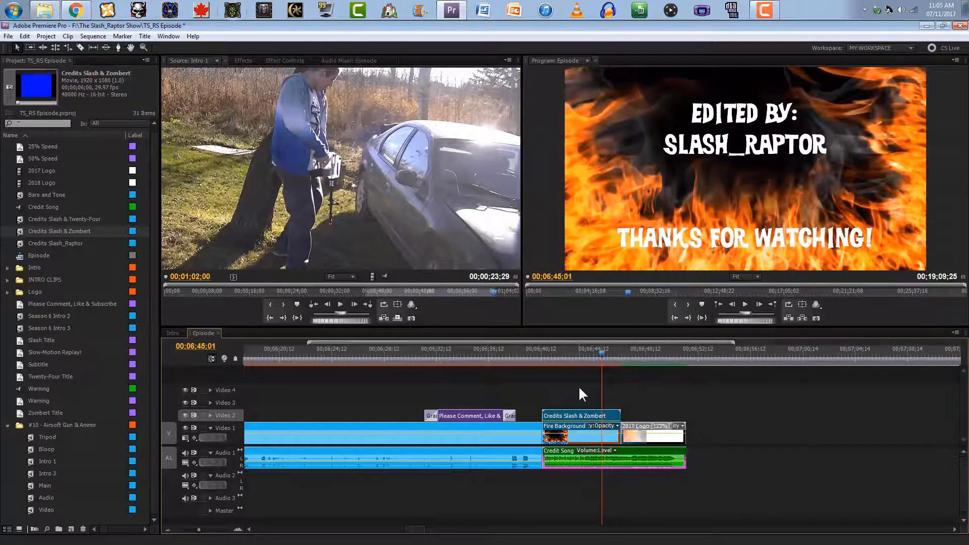
pyautogui.moveTo(573, 427); pyautogui.dragTo(600, 426)
pyautogui.moveTo(591, 429); pyautogui.dragTo(565, 429)
# Play the transition into the credits from 00;06;36;13 and shift the credits group a few frames later, against the extended Main clip
pyautogui.click(490, 352)
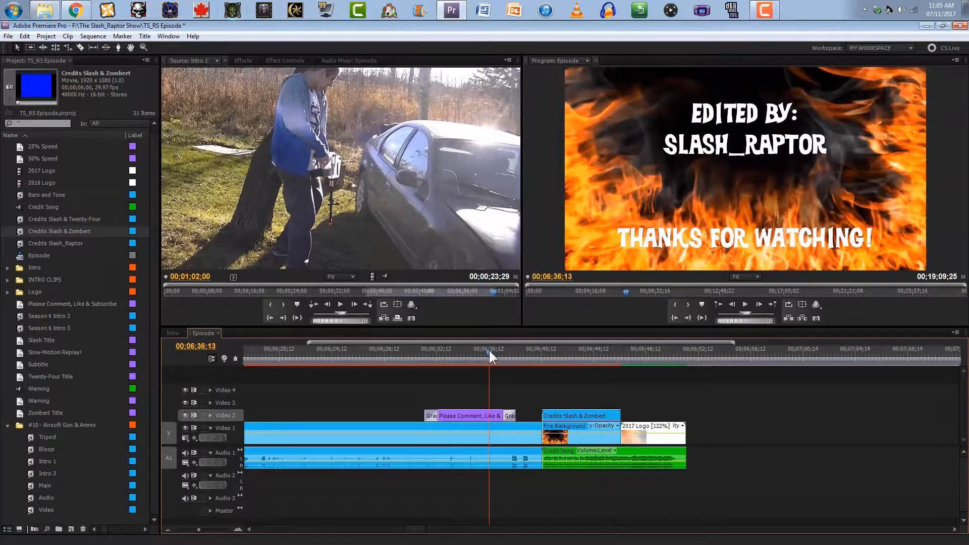
pyautogui.press('space')
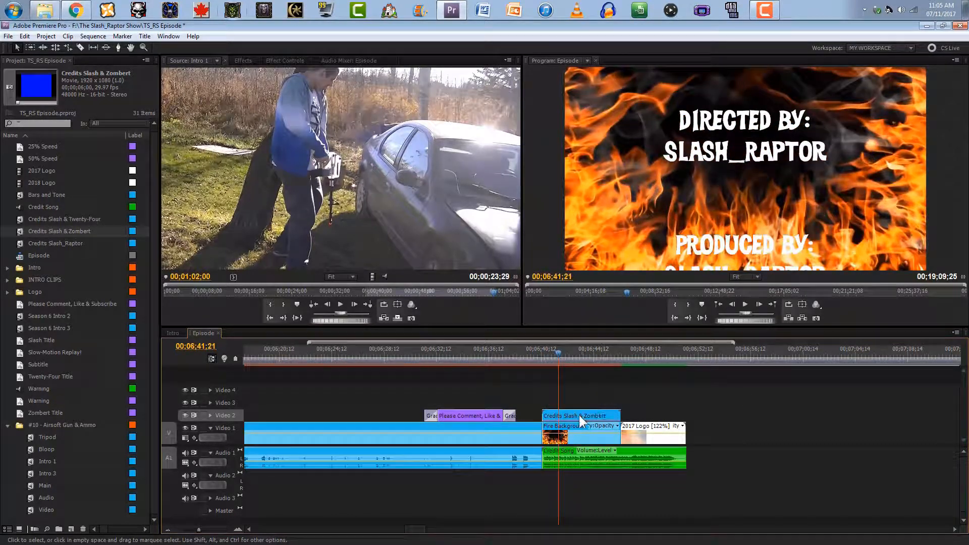
pyautogui.click(570, 431)
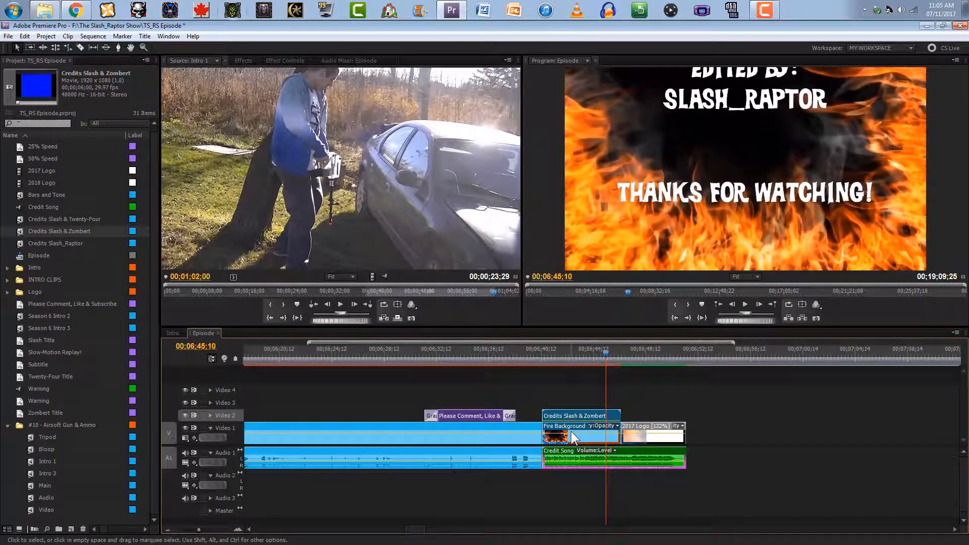
pyautogui.moveTo(558, 425)
pyautogui.mouseDown()
pyautogui.moveTo(566, 429)
pyautogui.moveTo(542, 428)
pyautogui.moveTo(551, 439)
pyautogui.mouseUp()
# Play the transition from the last Main clip through the credits and 2017 Logo to the end of the sequence
pyautogui.click(527, 348)
pyautogui.press('space')
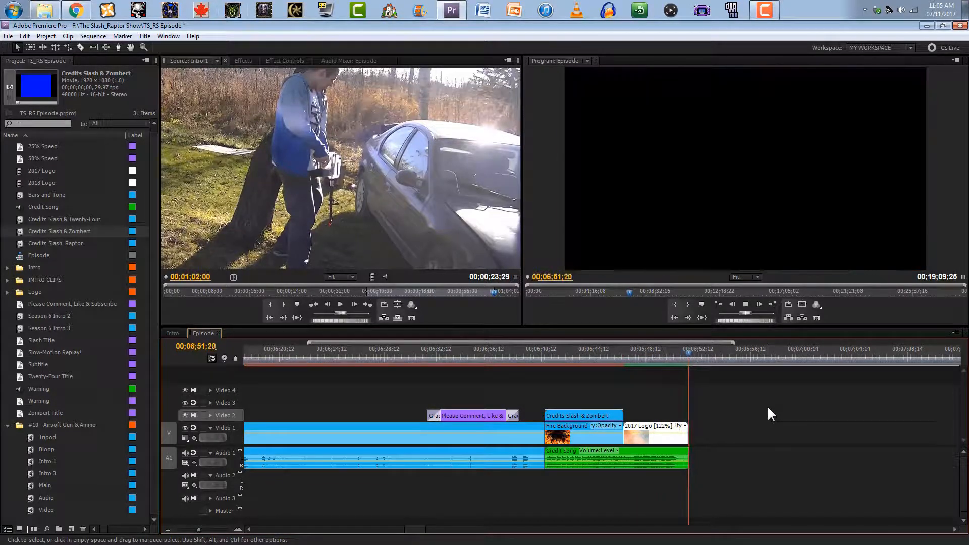
pyautogui.press('space')
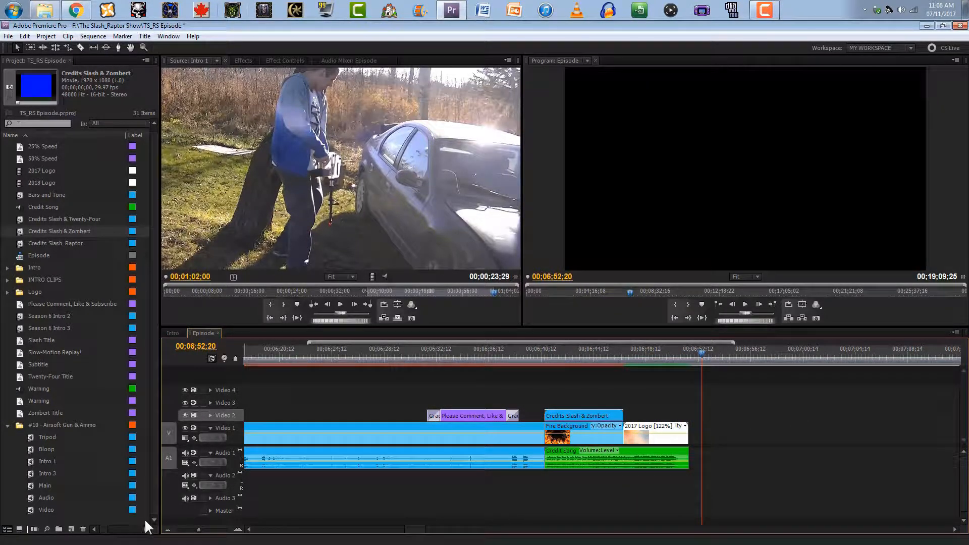
# Add the Bloop clip to Video 1 and Audio 1 directly after the 2017 Logo, and set the playhead to 00;06;51;05
pyautogui.click(171, 532)
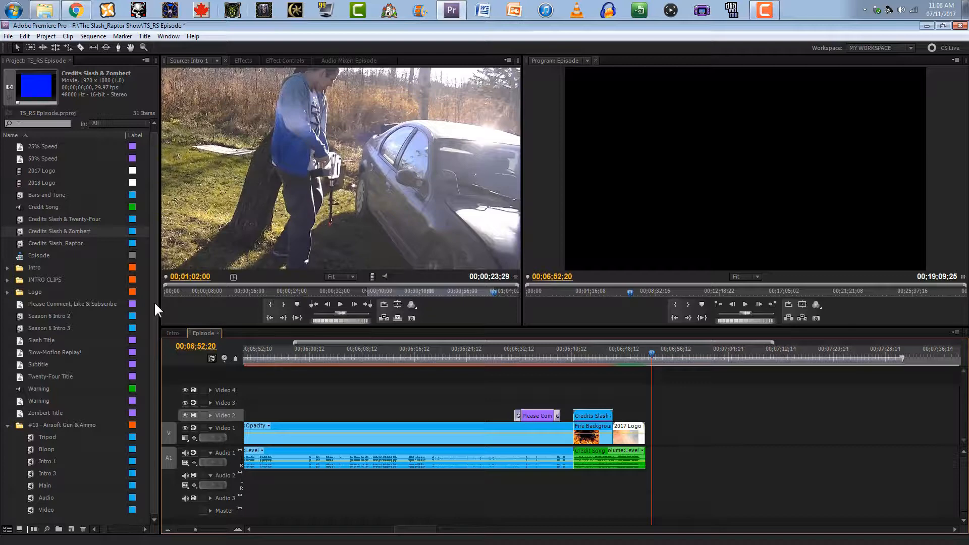
pyautogui.click(34, 448)
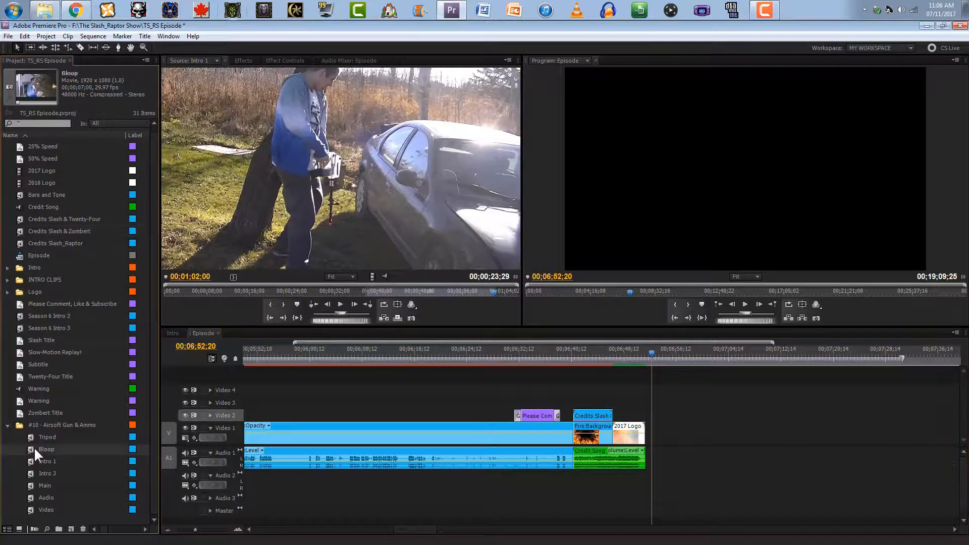
pyautogui.moveTo(34, 446); pyautogui.dragTo(654, 437)
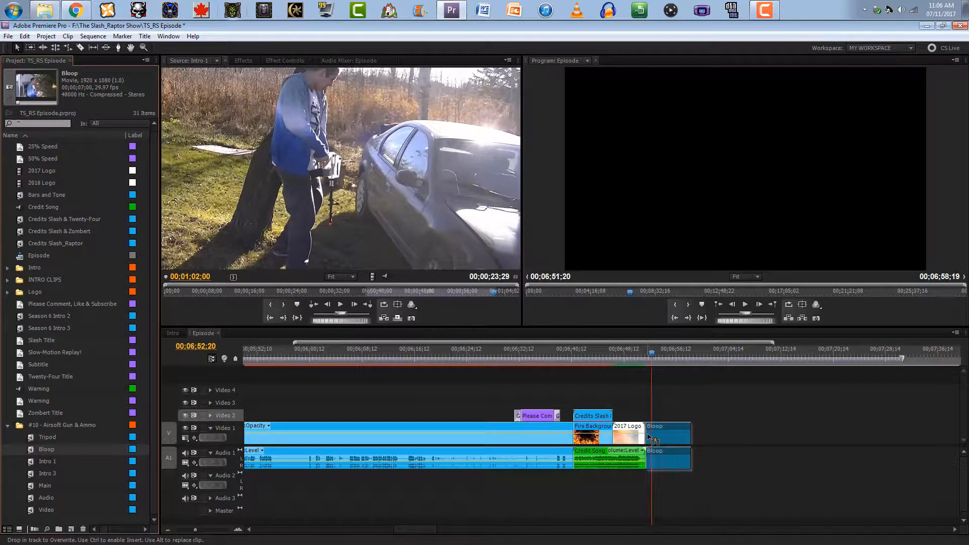
pyautogui.click(643, 356)
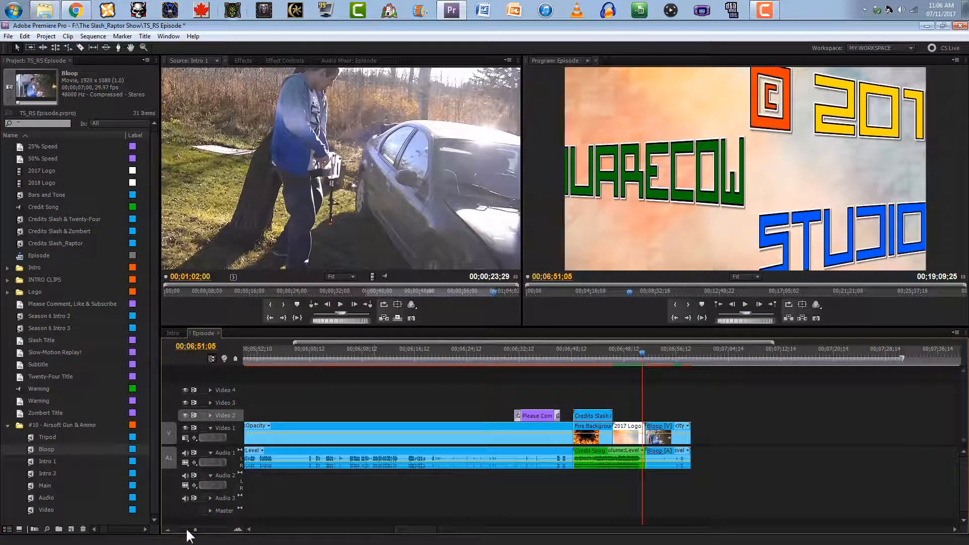
# Play the Bloop clip after the 2017 Logo through to its end and replay its opening
pyautogui.click(237, 529)
pyautogui.press('space')
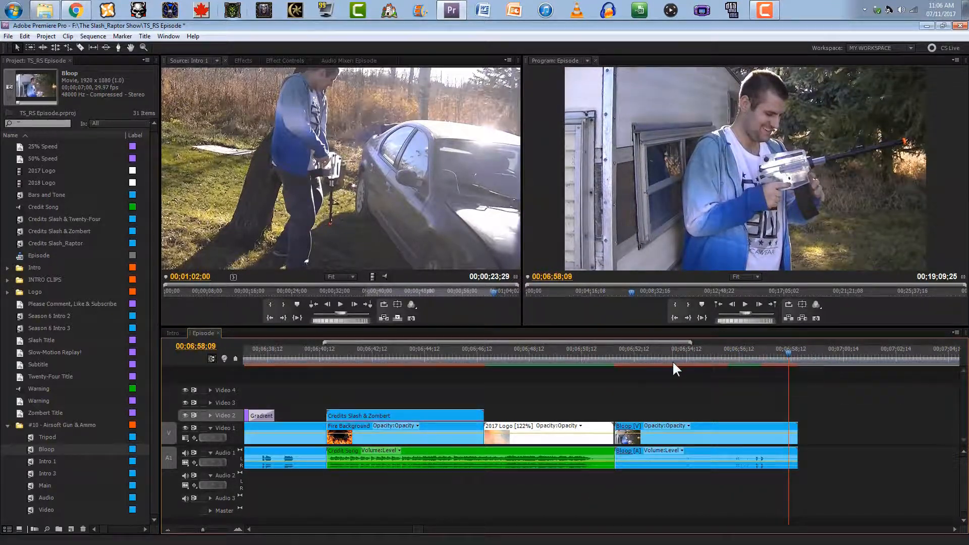
pyautogui.click(688, 359)
pyautogui.moveTo(692, 360); pyautogui.dragTo(652, 359)
pyautogui.press('space')
# Step back to about 00;06;52;05 in Bloop, trim a few frames off its start and keep it against the 2017 Logo
pyautogui.click(705, 359)
pyautogui.press('Left')
pyautogui.press('Left')
pyautogui.press('Left')
pyautogui.press('Left')
pyautogui.press('Left')
pyautogui.press('Left')
pyautogui.press('Left')
pyautogui.press('Left')
pyautogui.press('Left')
pyautogui.press('Left')
pyautogui.press('Left')
pyautogui.press('Left')
pyautogui.press('Left')
pyautogui.press('Left')
pyautogui.press('Left')
pyautogui.press('Left')
pyautogui.press('Left')
pyautogui.press('Left')
pyautogui.press('Left')
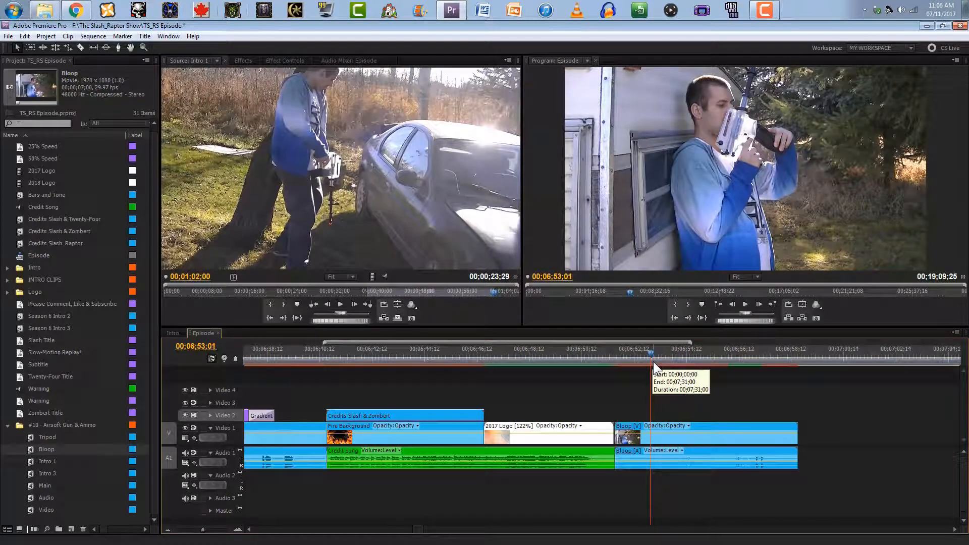
pyautogui.press('Left')
pyautogui.press('Left')
pyautogui.press('Left')
pyautogui.press('Left')
pyautogui.press('Left')
pyautogui.press('Left')
pyautogui.press('Left')
pyautogui.press('Left')
pyautogui.press('Left')
pyautogui.press('Left')
pyautogui.press('Left')
pyautogui.press('Left')
pyautogui.press('Left')
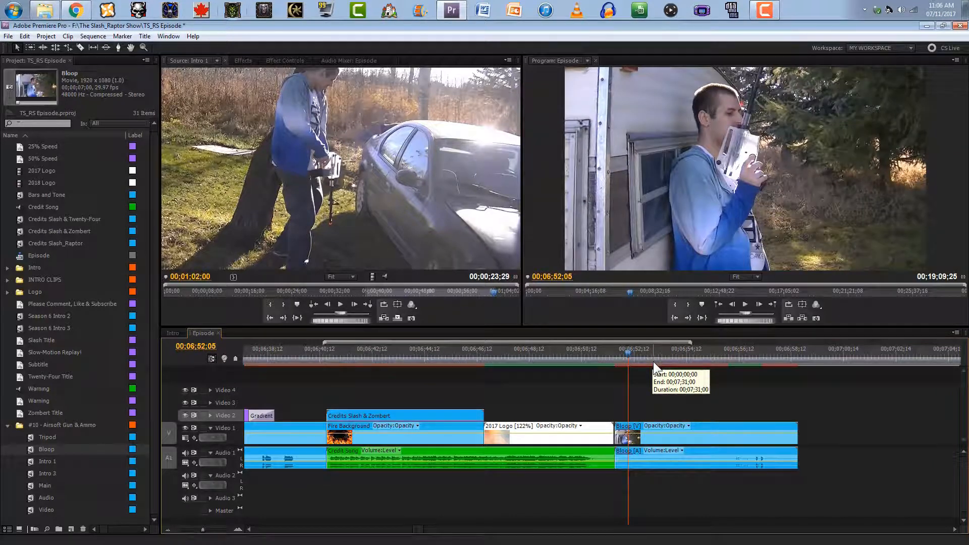
pyautogui.moveTo(619, 430); pyautogui.dragTo(632, 441)
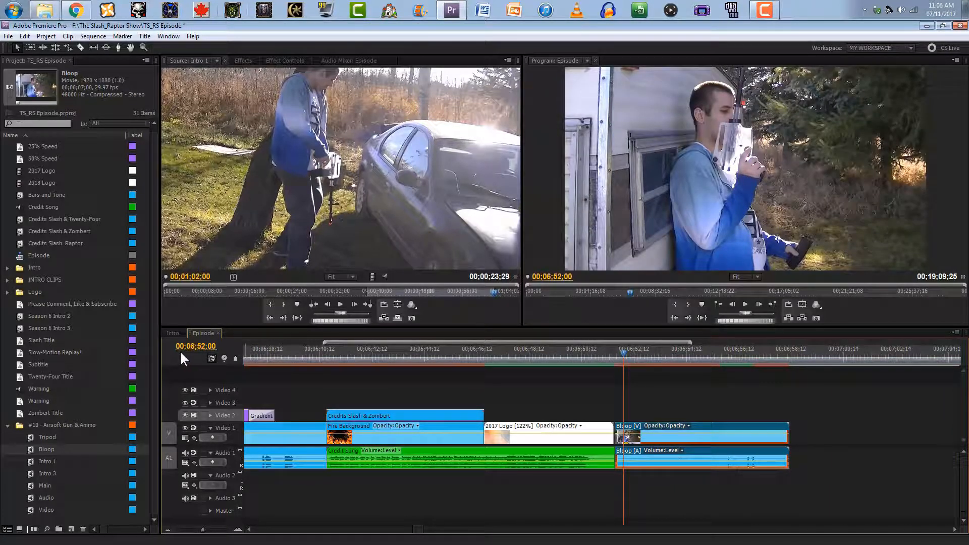
# Add the Bars and Tone clip directly after Bloop, shorten it to a few frames and play it back
pyautogui.moveTo(631, 356); pyautogui.dragTo(788, 364)
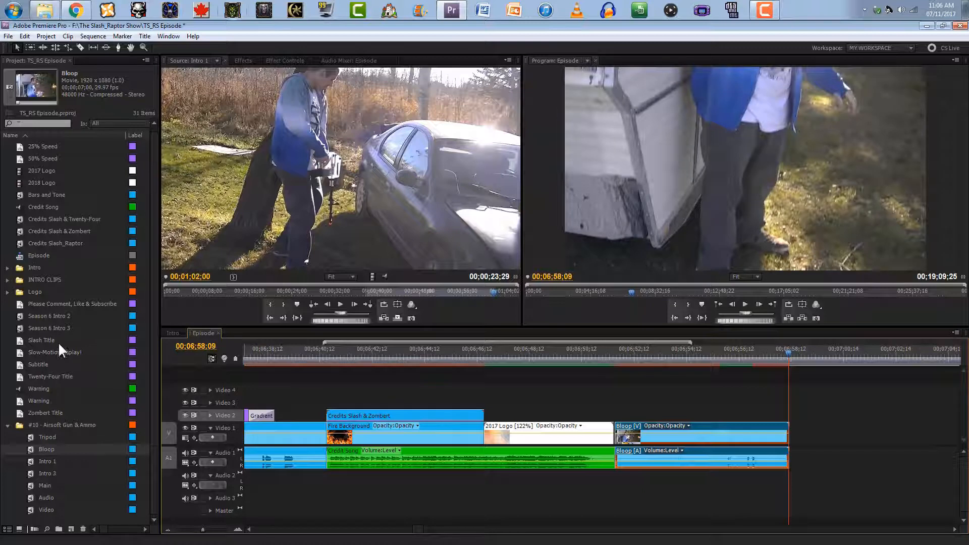
pyautogui.moveTo(21, 194); pyautogui.dragTo(797, 450)
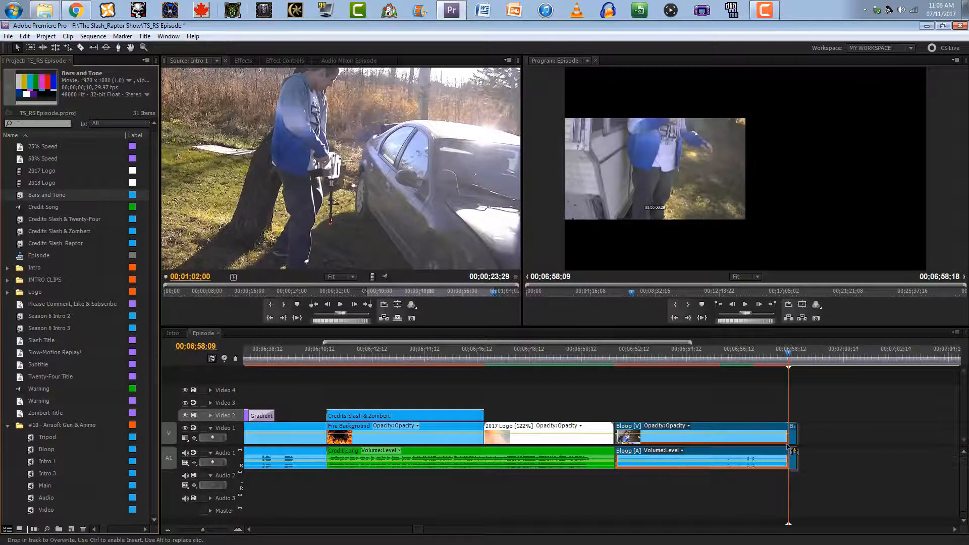
pyautogui.click(241, 530)
pyautogui.click(240, 529)
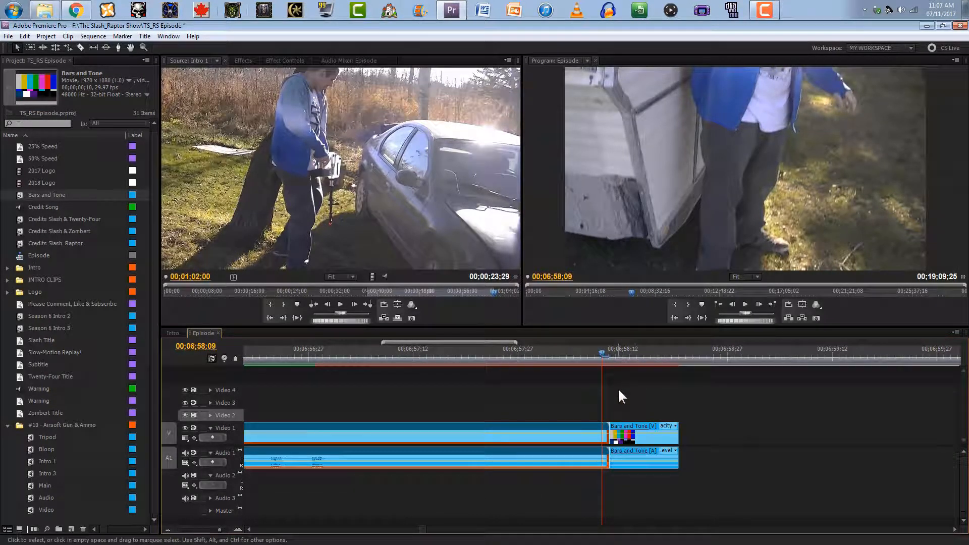
pyautogui.press('Delete')
pyautogui.moveTo(26, 198); pyautogui.dragTo(632, 432)
pyautogui.press('space')
pyautogui.press('space')
pyautogui.click(168, 530)
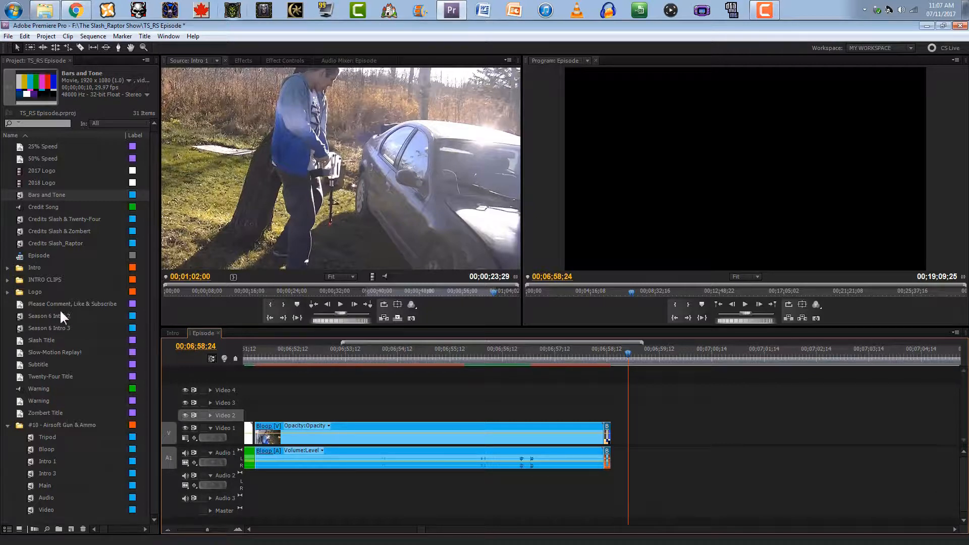
# Open Intro 1 from the #10 - Airsoft Gun & Ammo bin as source and mark its In point at about 00;00;06;00
pyautogui.click(28, 459)
pyautogui.doubleClick(35, 459)
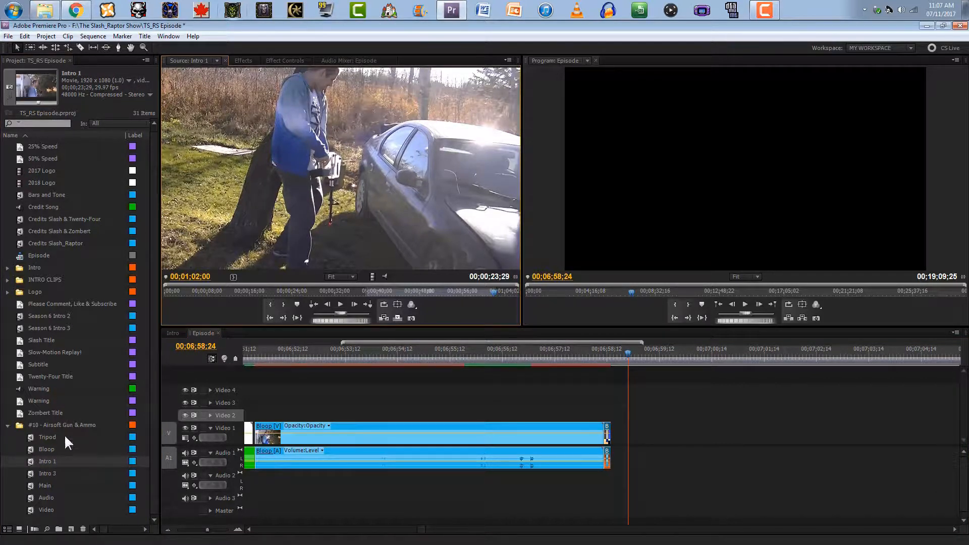
pyautogui.press('space')
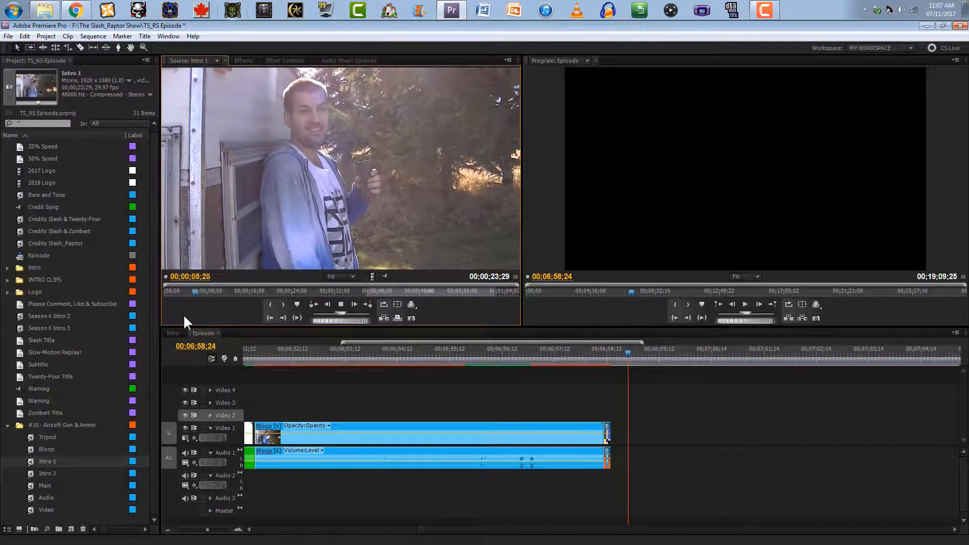
pyautogui.press('space')
pyautogui.press('Left')
pyautogui.press('Left')
pyautogui.press('Left')
pyautogui.press('Left')
pyautogui.press('Left')
pyautogui.press('Left')
pyautogui.press('Left')
pyautogui.press('Left')
pyautogui.press('Left')
pyautogui.press('Left')
pyautogui.press('Left')
pyautogui.press('Left')
pyautogui.press('Left')
pyautogui.press('Left')
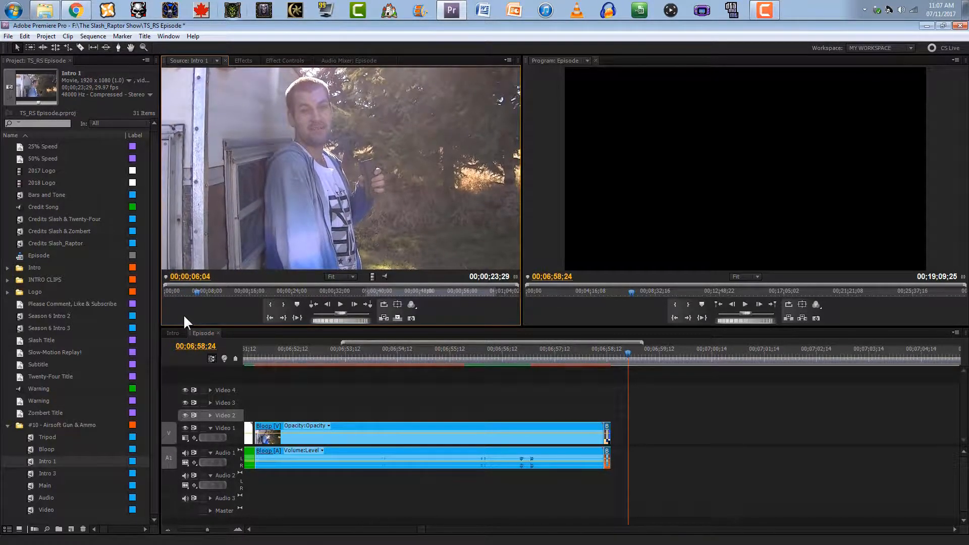
pyautogui.press('Right')
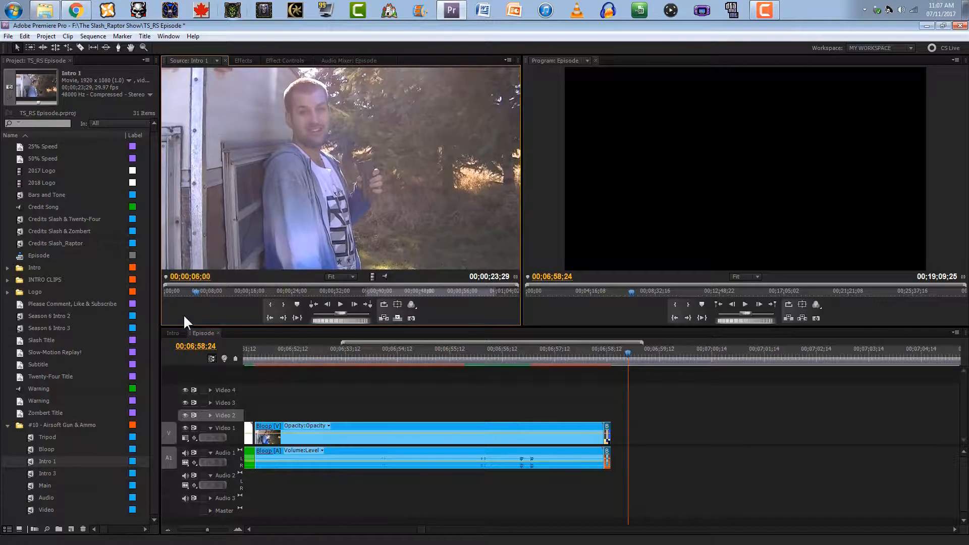
pyautogui.click(276, 304)
# Play Intro 1 onward in the source and mark its Out point at 00;00;15;12
pyautogui.press('space')
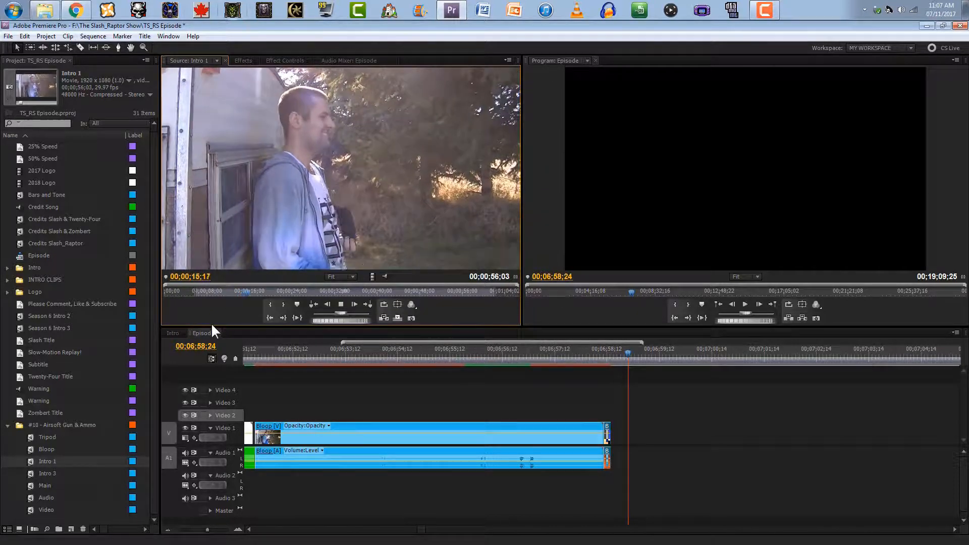
pyautogui.press('space')
pyautogui.press('j')
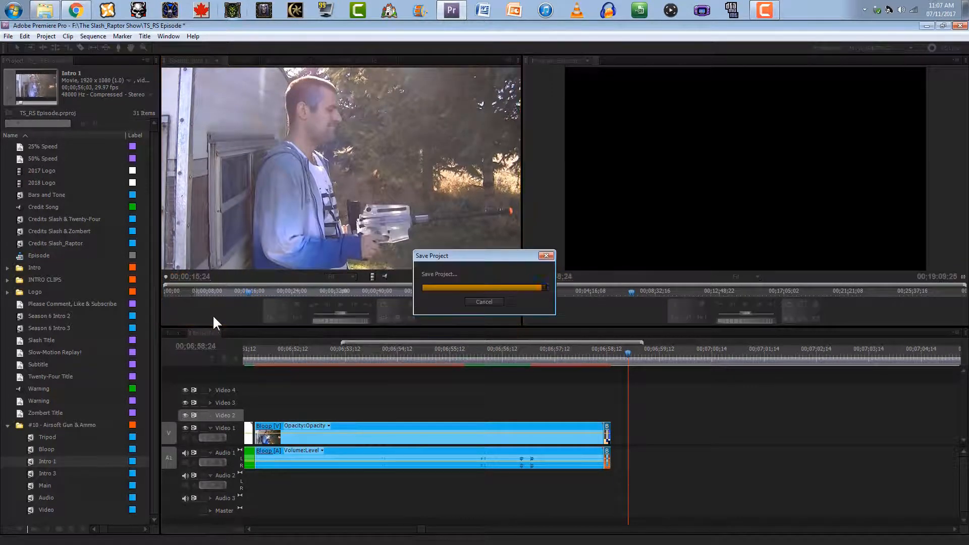
pyautogui.press('Left')
pyautogui.press('Left')
pyautogui.press('Left')
pyautogui.press('Left')
pyautogui.press('Left')
pyautogui.press('Left')
pyautogui.press('Left')
pyautogui.press('Left')
pyautogui.press('Left')
pyautogui.press('Left')
pyautogui.press('Left')
pyautogui.press('Left')
pyautogui.press('Left')
pyautogui.press('Left')
pyautogui.press('Left')
pyautogui.press('Left')
pyautogui.press('Left')
pyautogui.press('Left')
pyautogui.press('Left')
pyautogui.press('Left')
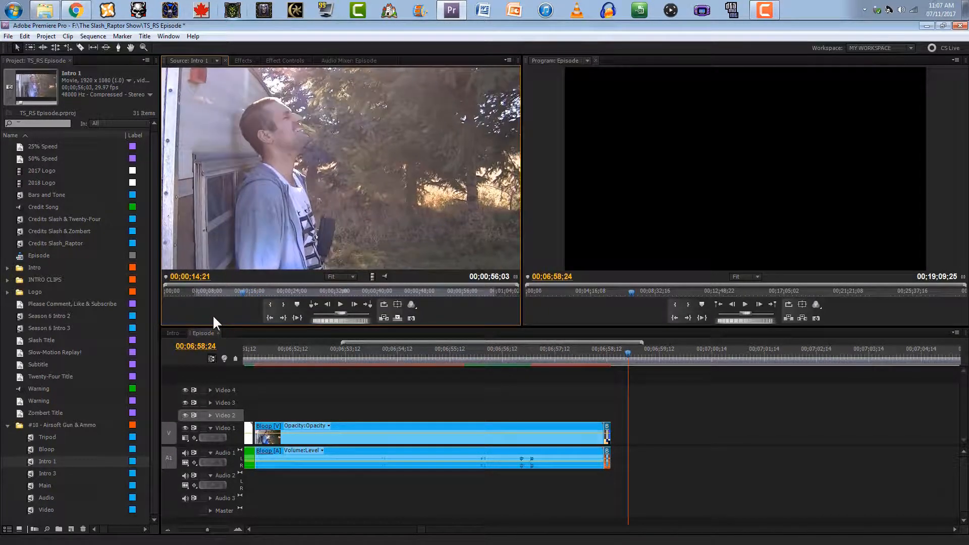
pyautogui.press('space')
pyautogui.press('space')
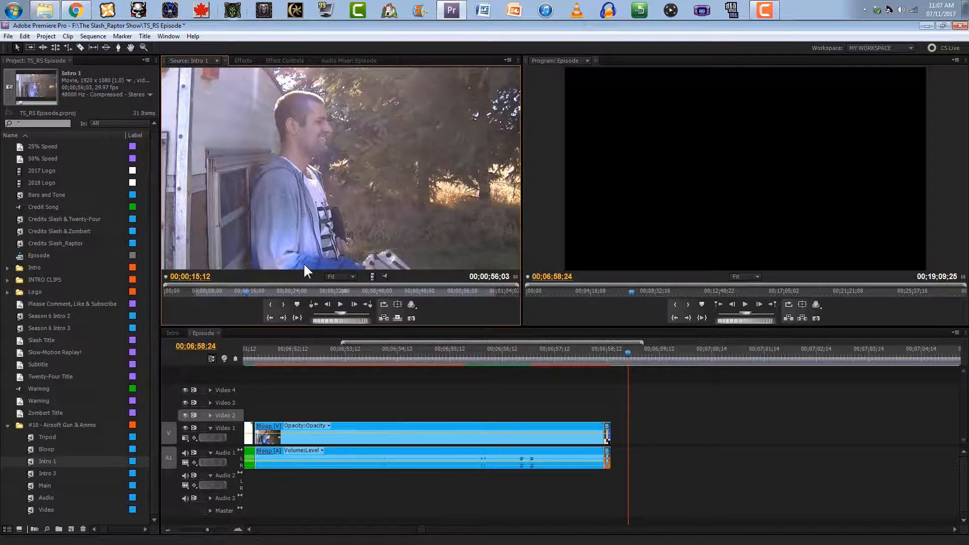
pyautogui.press('o')
# Place the marked Intro 1 excerpt directly after Bars and Tone, and add another Bars and Tone clip at its end
pyautogui.moveTo(367, 241); pyautogui.dragTo(612, 435)
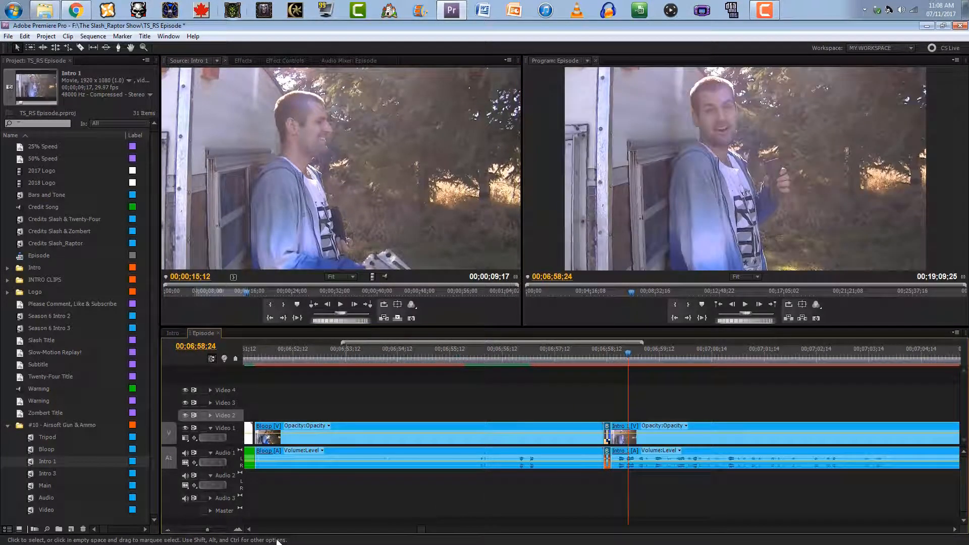
pyautogui.click(173, 530)
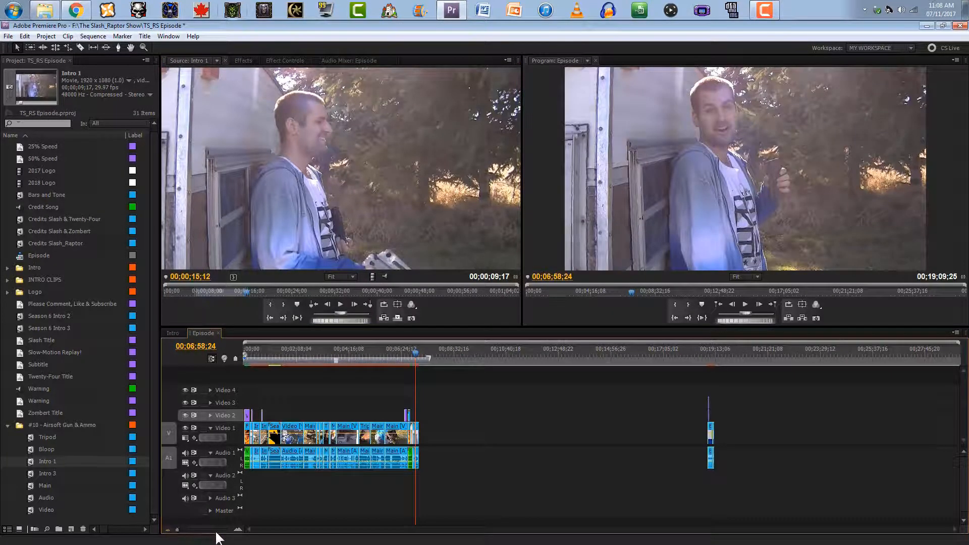
pyautogui.click(233, 532)
pyautogui.click(233, 532)
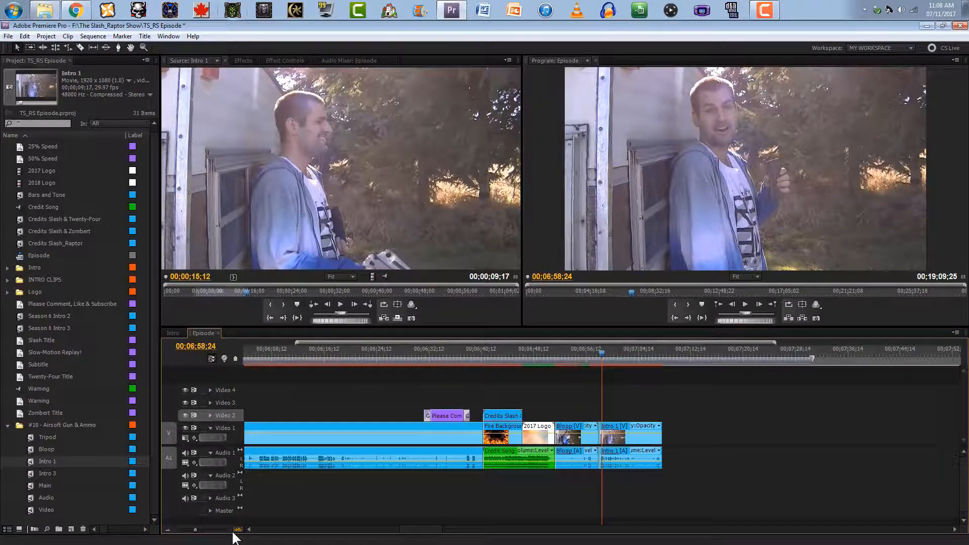
pyautogui.click(233, 533)
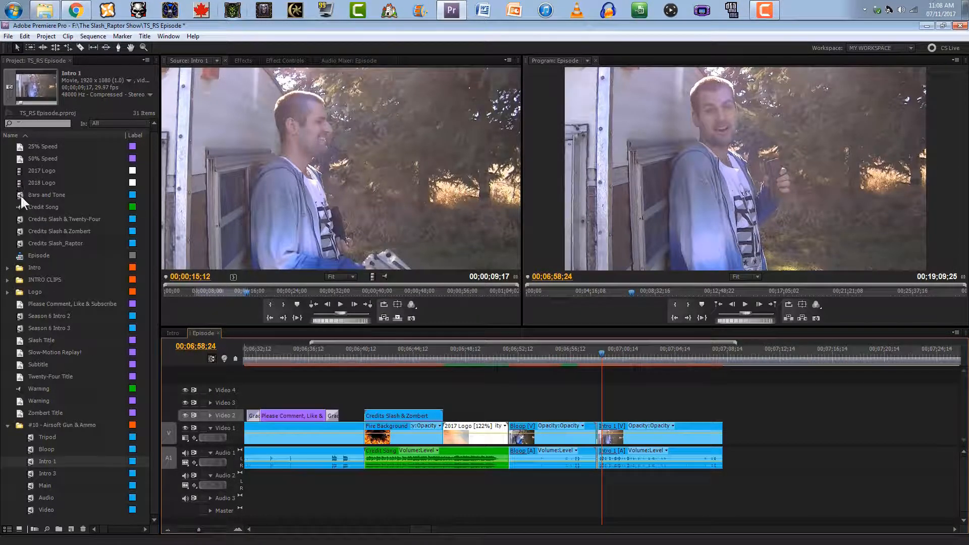
pyautogui.moveTo(20, 192); pyautogui.dragTo(725, 436)
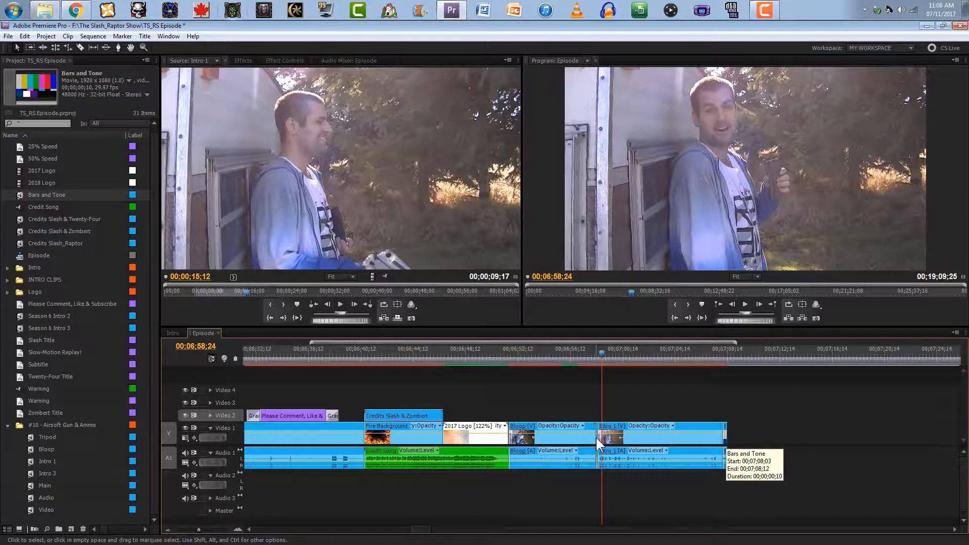
# Play the start of the Intro 1 excerpt, and shift it with its closing Bars and Tone about half a second later
pyautogui.click(592, 355)
pyautogui.press('space')
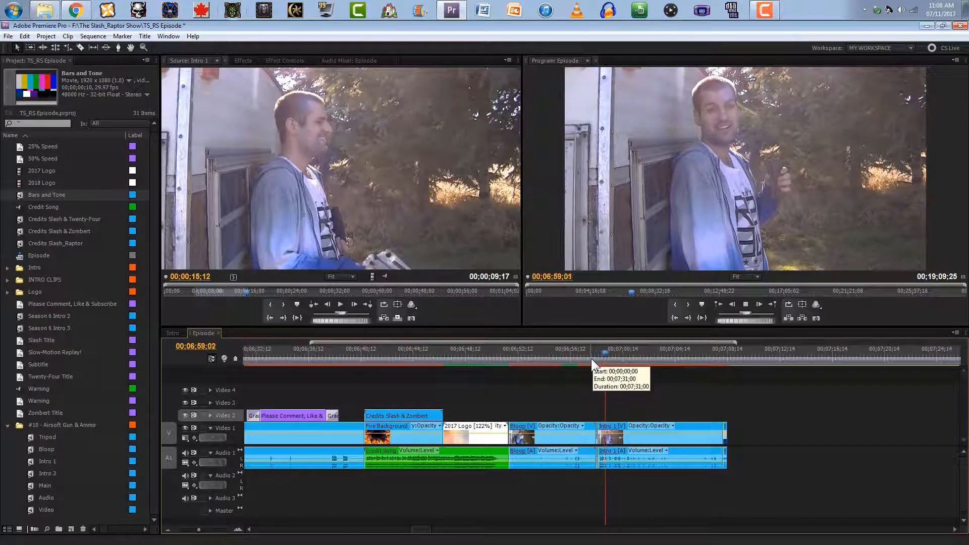
pyautogui.press('space')
pyautogui.click(683, 446)
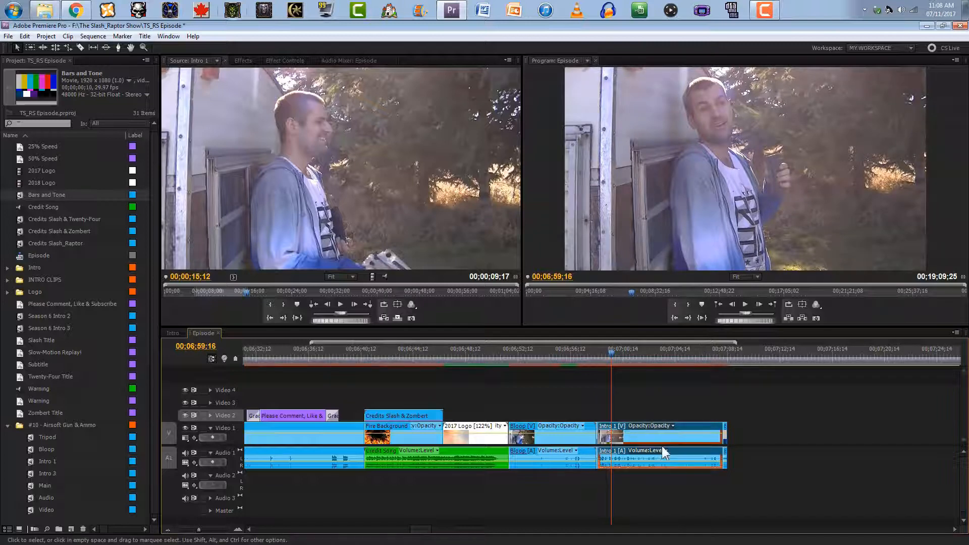
pyautogui.moveTo(630, 441); pyautogui.dragTo(637, 440)
# Trim the end of Bloop to 00;06;57;26 and move the first Bars and Tone clip directly against it
pyautogui.click(595, 357)
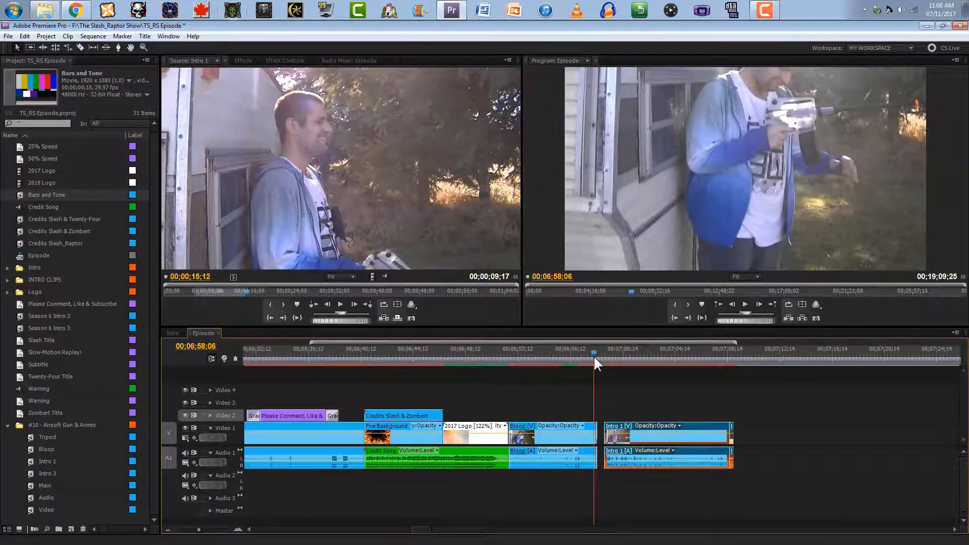
pyautogui.moveTo(594, 356); pyautogui.dragTo(589, 356)
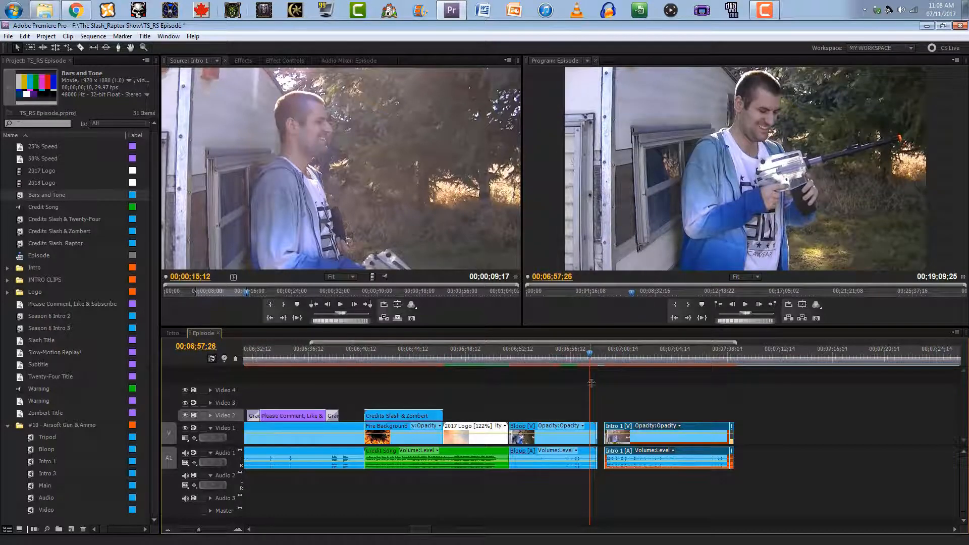
pyautogui.click(242, 529)
pyautogui.click(243, 529)
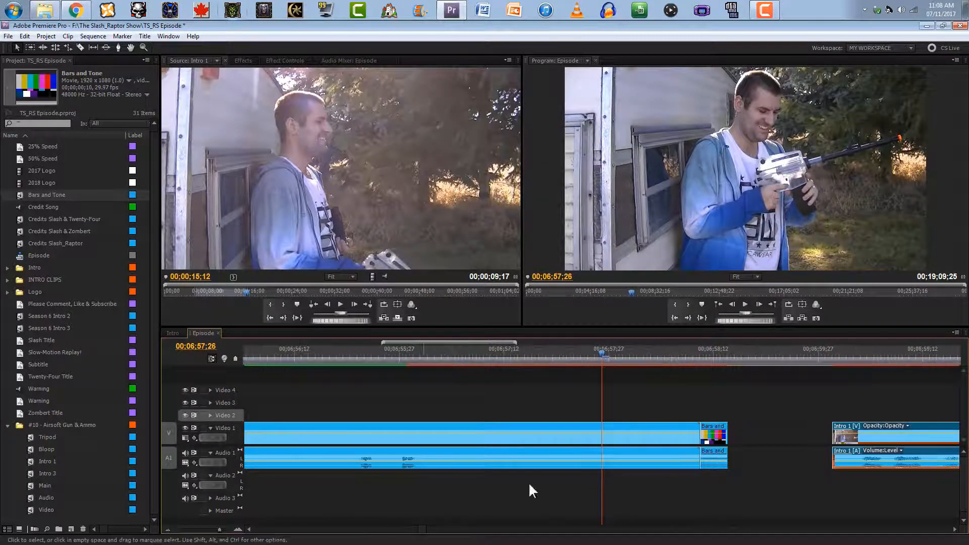
pyautogui.moveTo(698, 438); pyautogui.dragTo(602, 443)
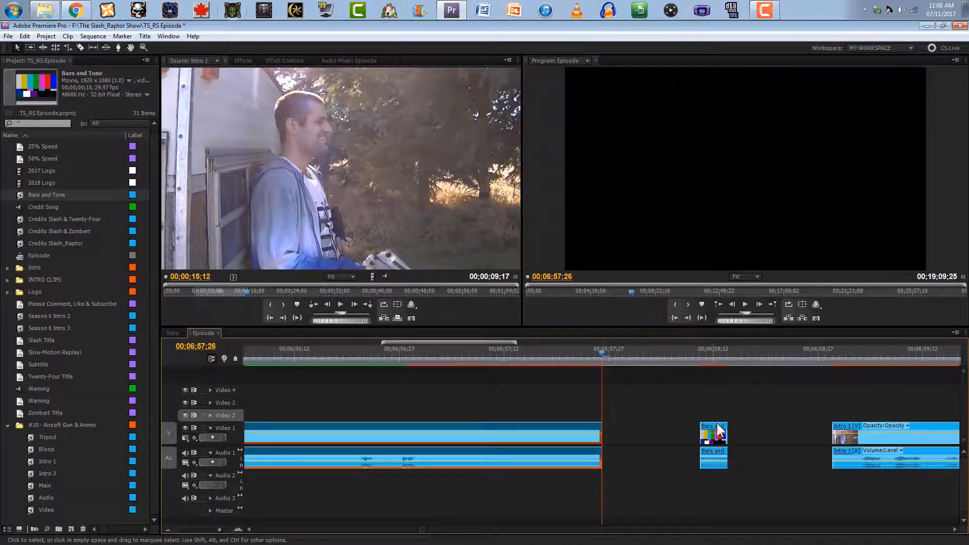
pyautogui.moveTo(730, 424); pyautogui.dragTo(609, 447)
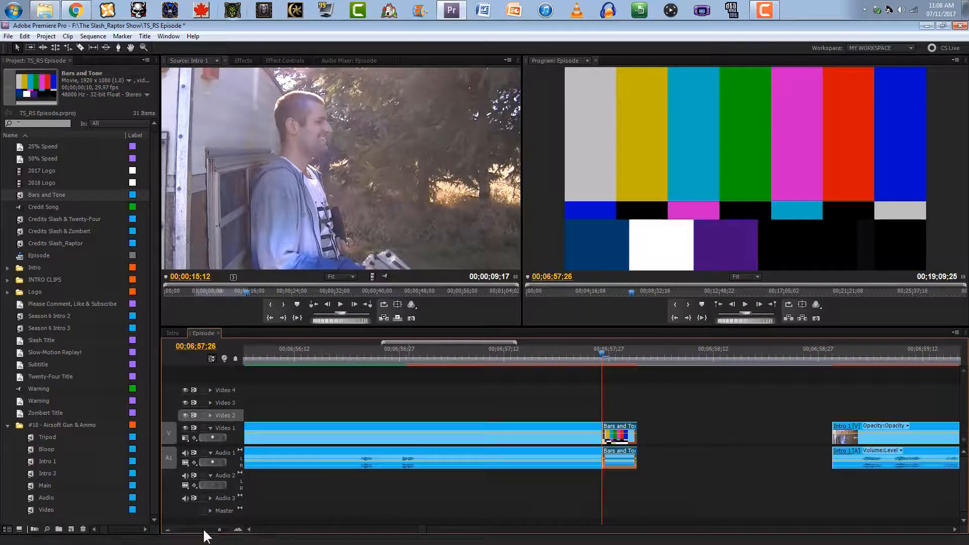
# Move the Intro 1 excerpt about 28 frames earlier, directly against the end of the first Bars and Tone
pyautogui.click(166, 529)
pyautogui.click(166, 529)
pyautogui.click(167, 530)
pyautogui.moveTo(639, 445); pyautogui.dragTo(615, 446)
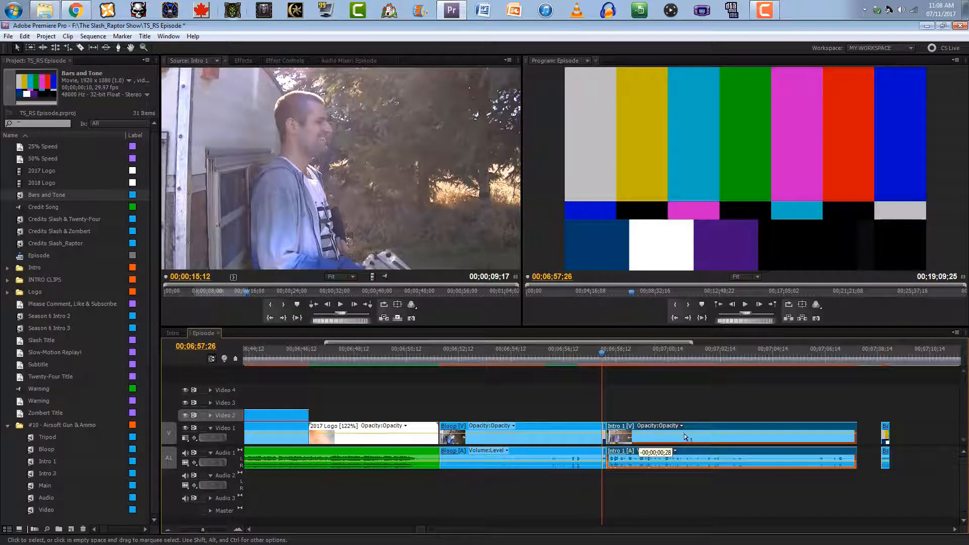
# Place the last Bars and Tone, shortened to a few frames, directly after Intro 1 and save the project
pyautogui.click(870, 352)
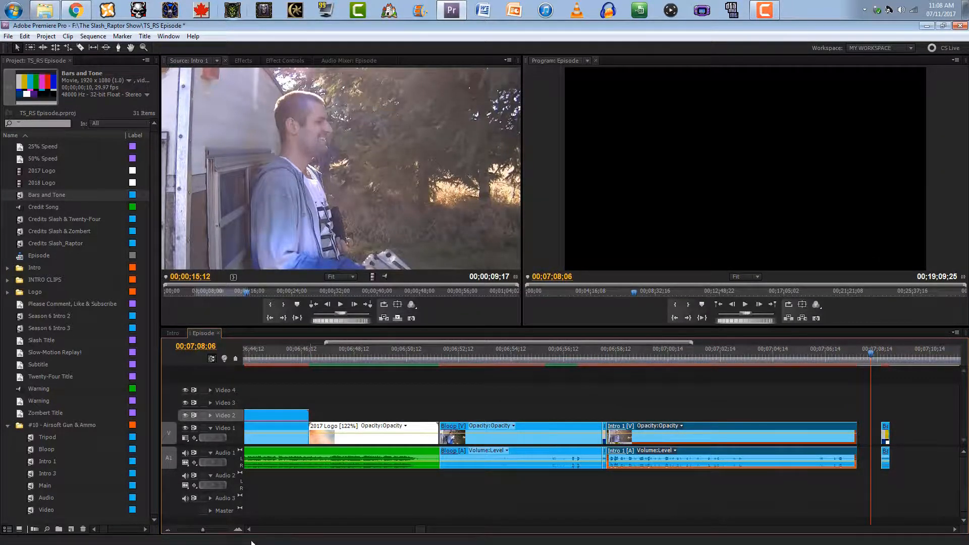
pyautogui.click(238, 529)
pyautogui.doubleClick(236, 530)
pyautogui.moveTo(757, 432); pyautogui.dragTo(496, 439)
pyautogui.click(167, 530)
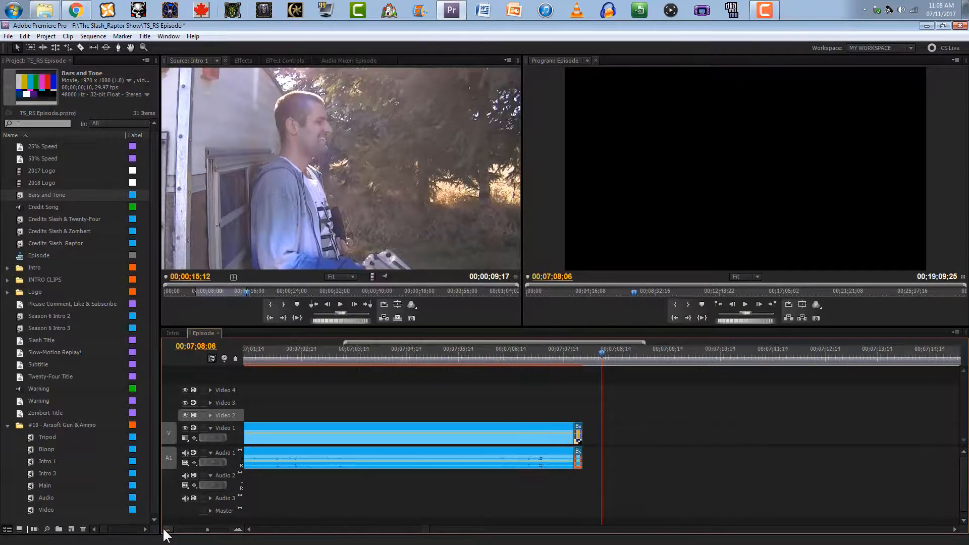
pyautogui.click(167, 530)
pyautogui.hotkey('ctrl', 's')
# Play the sequence from the end of Bloop through Intro 1 and the last Bars and Tone
pyautogui.moveTo(490, 359); pyautogui.dragTo(466, 364)
pyautogui.press('space')
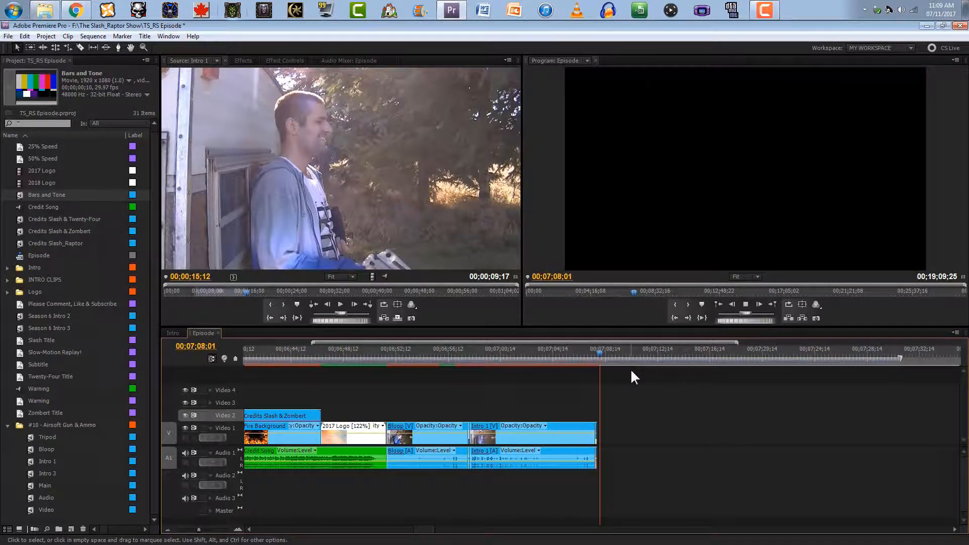
pyautogui.press('space')
# Play Intro 1 in the source monitor and set its In point at 00;00;16;17
pyautogui.click(342, 305)
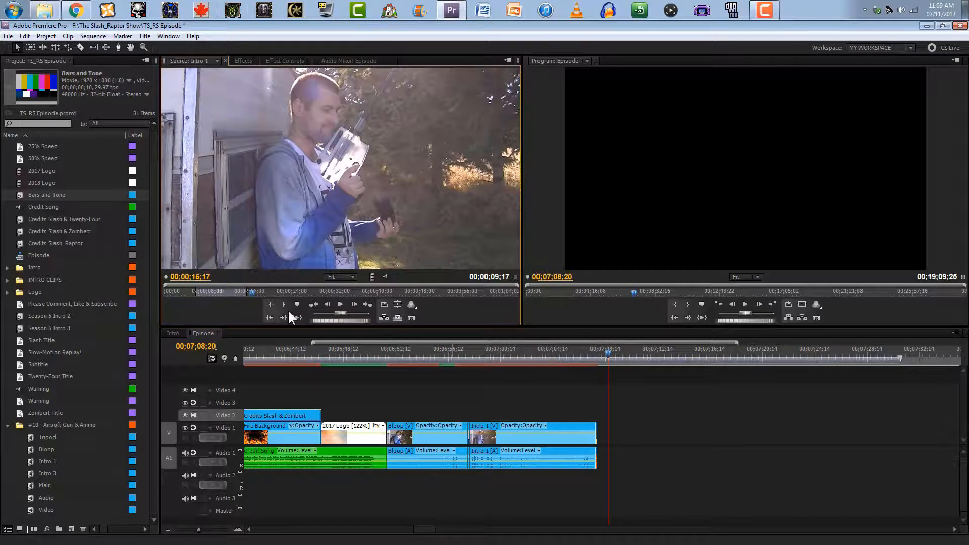
pyautogui.click(270, 304)
pyautogui.press('space')
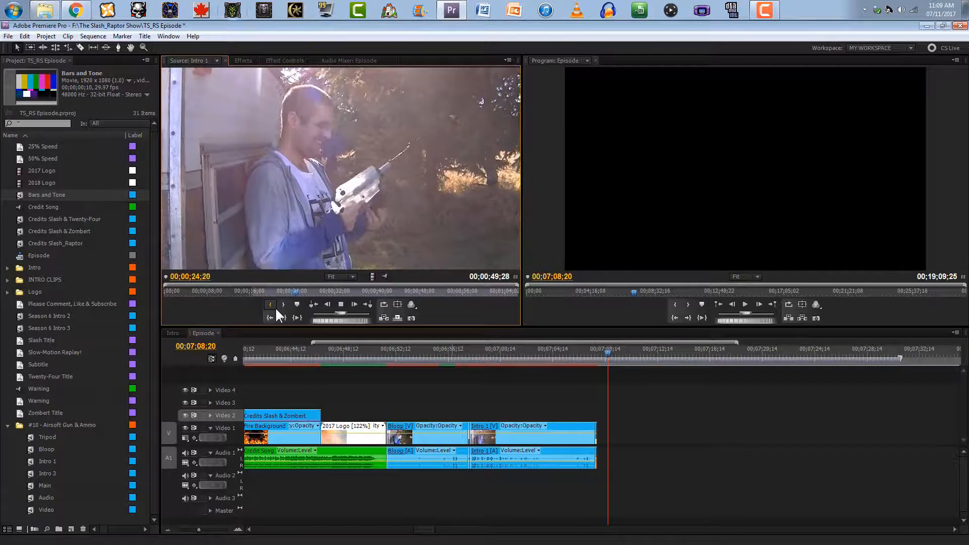
# Set Intro 1's Out point at 00;00;25;00 and place the excerpt directly after the last Bars and Tone in the sequence
pyautogui.press('space')
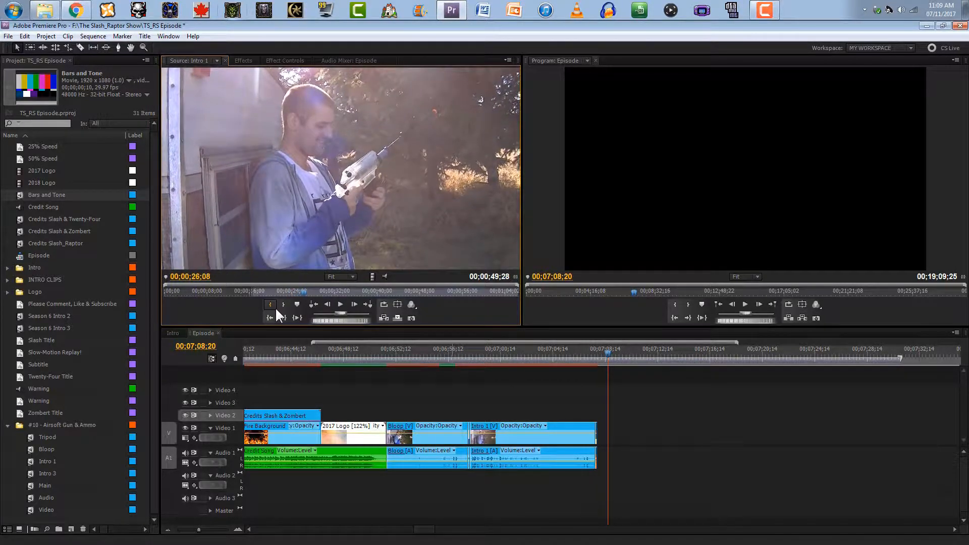
pyautogui.press('j')
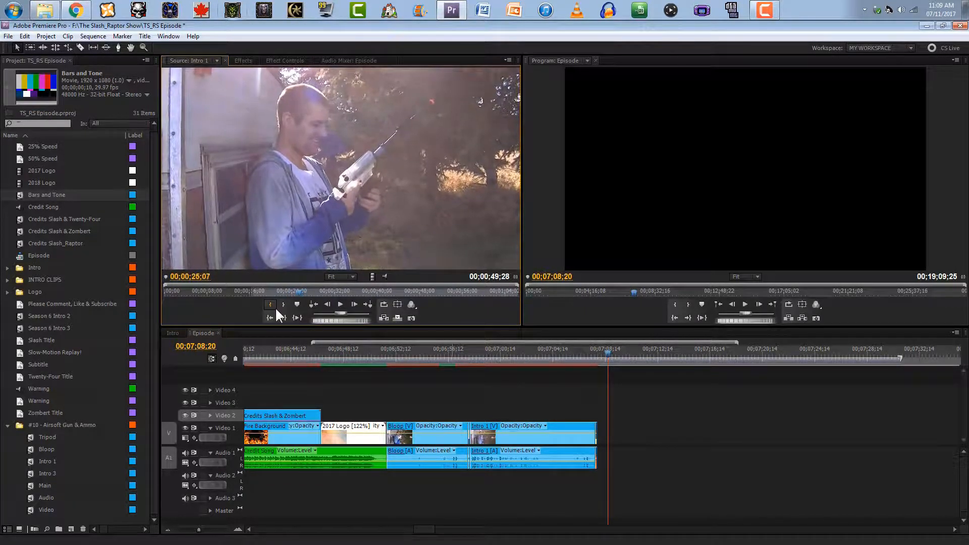
pyautogui.press('Left')
pyautogui.press('Left')
pyautogui.press('Left')
pyautogui.press('Left')
pyautogui.press('Left')
pyautogui.press('Left')
pyautogui.press('Left')
pyautogui.press('Left')
pyautogui.press('Left')
pyautogui.press('Left')
pyautogui.press('Left')
pyautogui.press('Left')
pyautogui.press('Left')
pyautogui.press('Left')
pyautogui.press('Left')
pyautogui.press('Left')
pyautogui.press('Left')
pyautogui.press('Left')
pyautogui.press('Left')
pyautogui.press('Left')
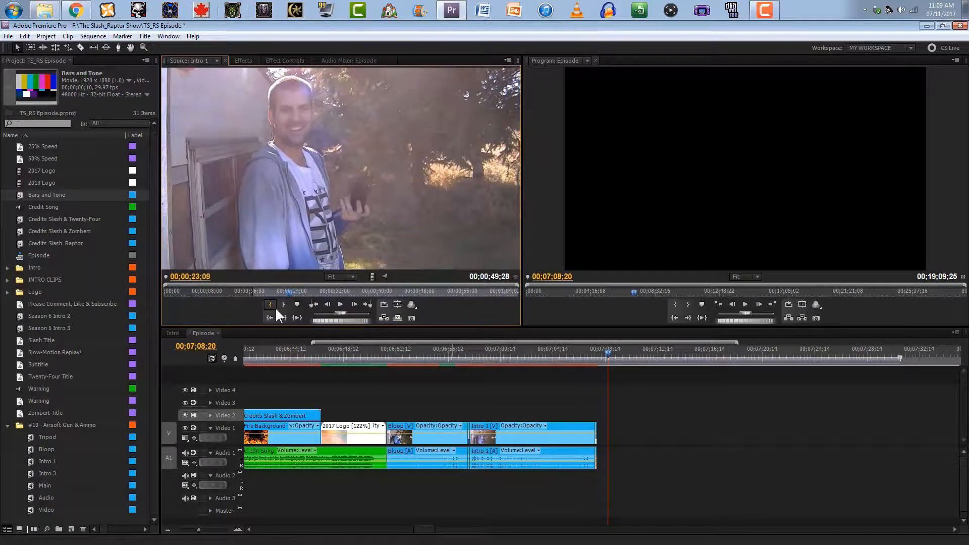
pyautogui.press('space')
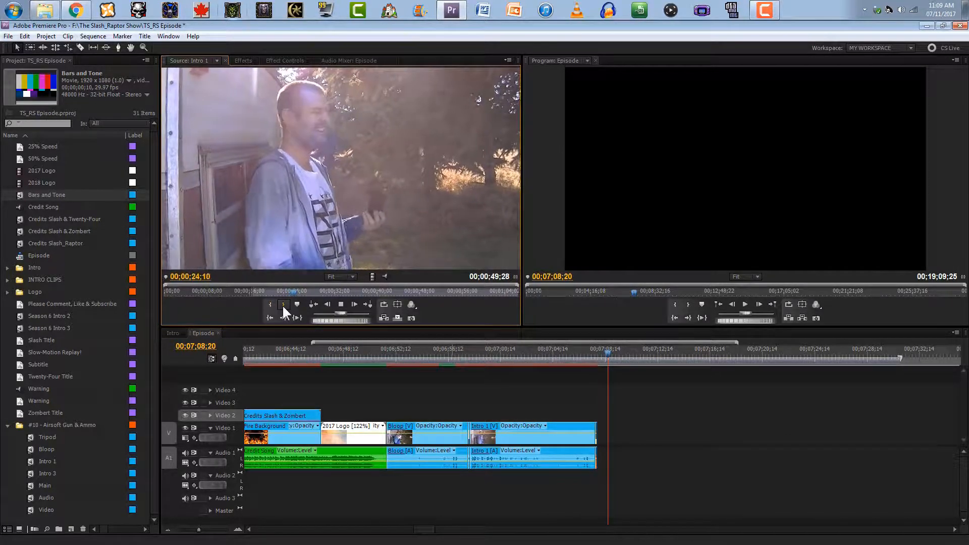
pyautogui.press('space')
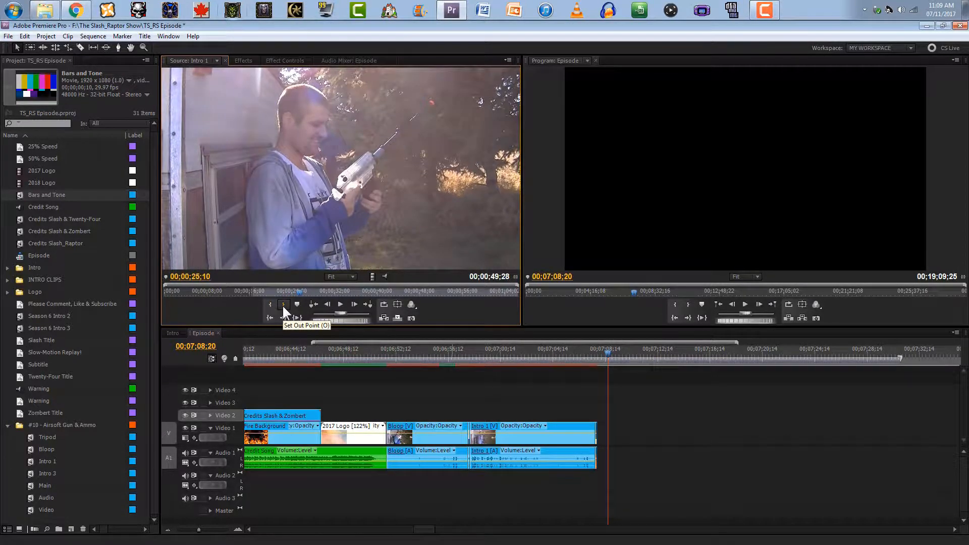
pyautogui.press('Left')
pyautogui.press('Left')
pyautogui.press('Left')
pyautogui.press('Left')
pyautogui.press('Left')
pyautogui.press('Left')
pyautogui.press('Left')
pyautogui.press('Left')
pyautogui.press('Left')
pyautogui.press('Left')
pyautogui.press('Left')
pyautogui.press('Right')
pyautogui.click(283, 306)
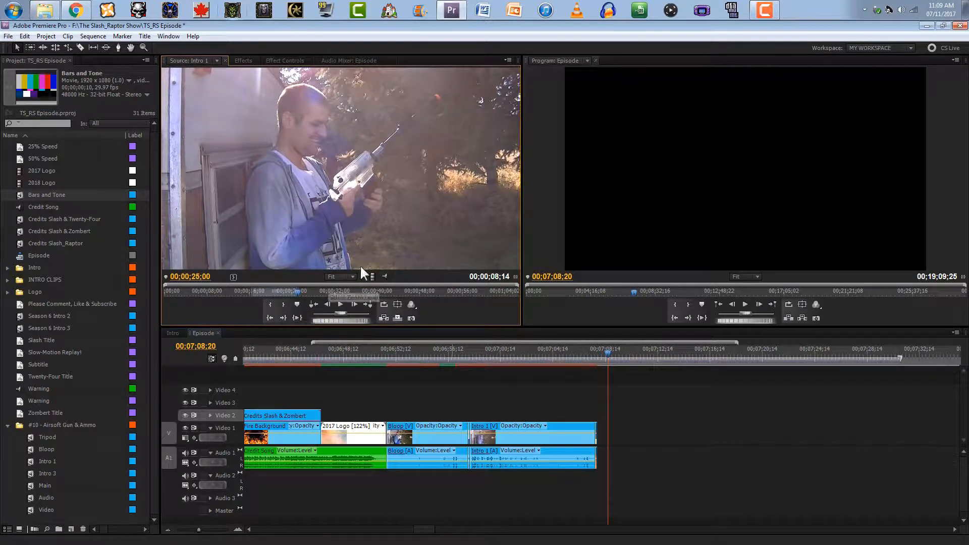
pyautogui.moveTo(370, 222); pyautogui.dragTo(603, 450)
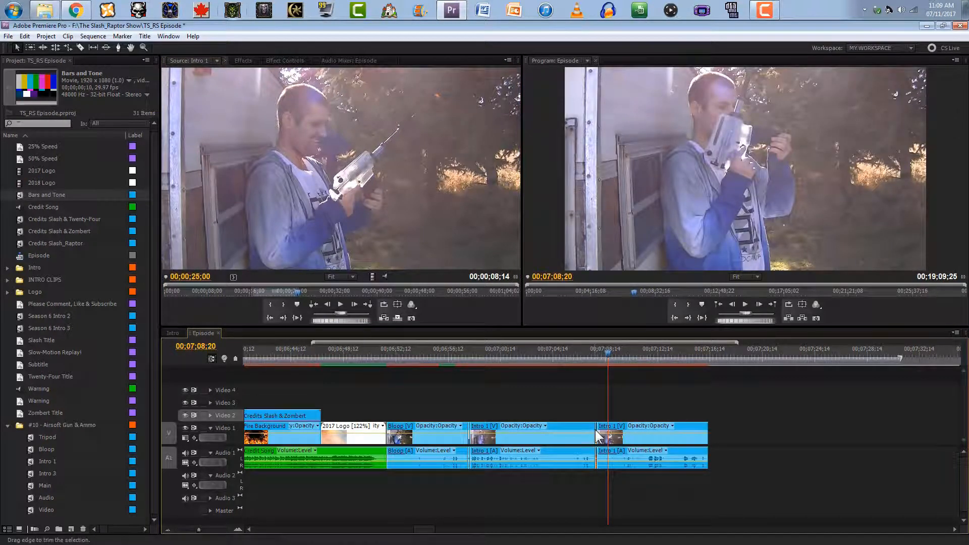
# Add another brief Bars and Tone clip and move it directly against the end of the newly placed Intro 1 excerpt
pyautogui.click(720, 363)
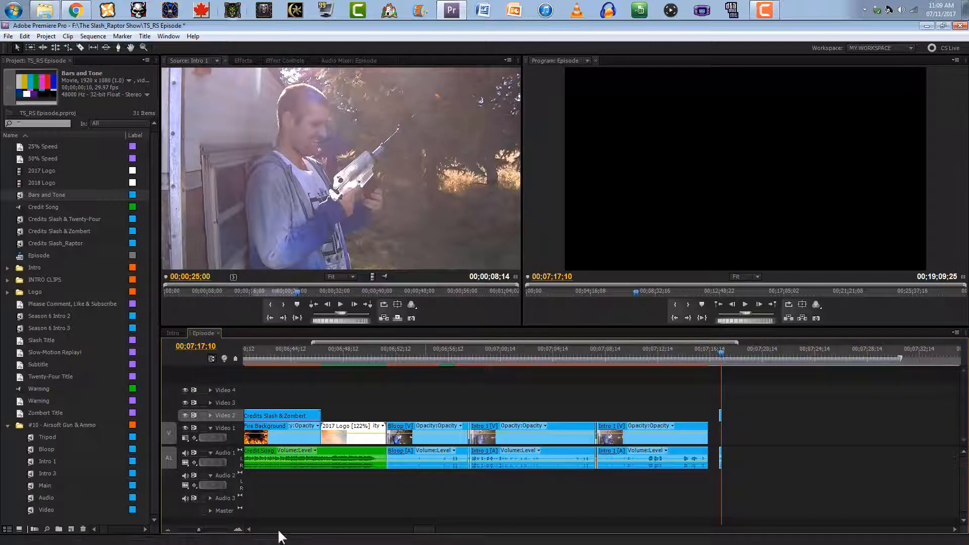
pyautogui.click(238, 528)
pyautogui.click(237, 529)
pyautogui.moveTo(574, 416); pyautogui.dragTo(393, 428)
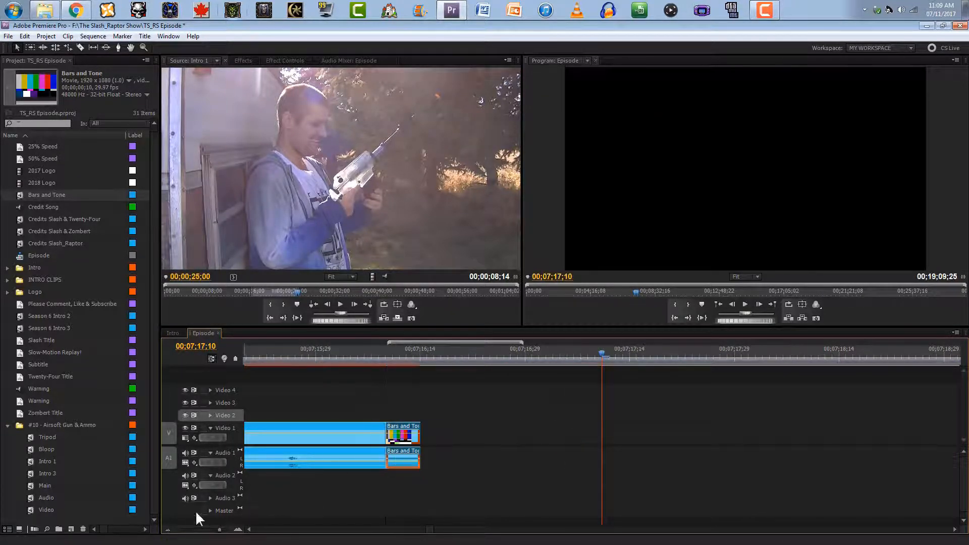
pyautogui.click(168, 529)
# Continue through Intro 1 in the source monitor and set a new In point at 00;00;26;15
pyautogui.click(336, 302)
pyautogui.click(336, 302)
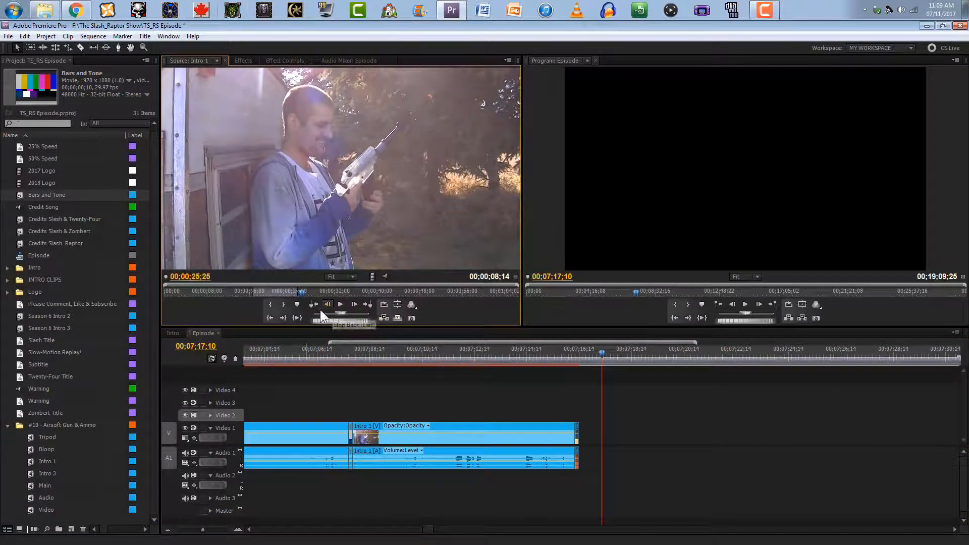
pyautogui.click(269, 305)
pyautogui.press('space')
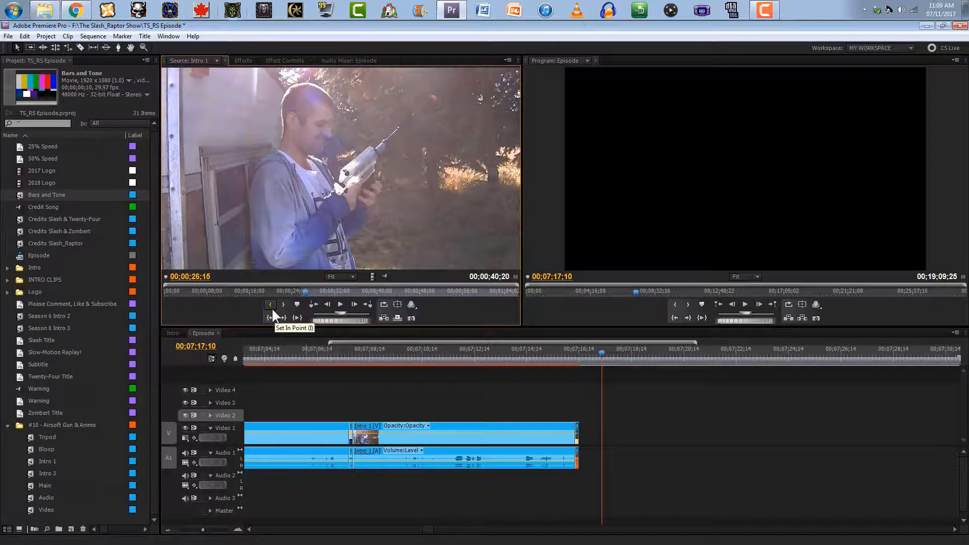
pyautogui.click(271, 308)
# Set Intro 1's Out point at 00;00;34;15 and place this excerpt directly after the last Bars and Tone
pyautogui.press('space')
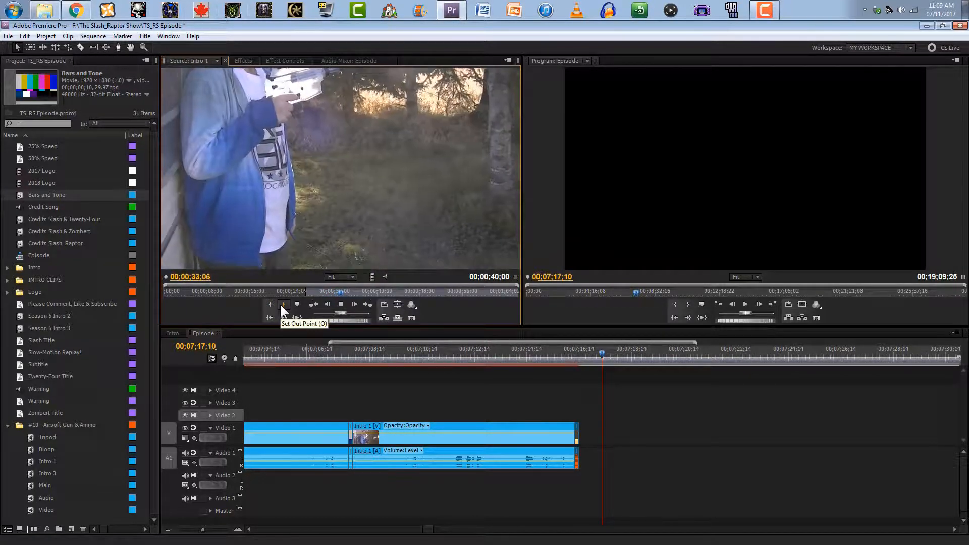
pyautogui.press('space')
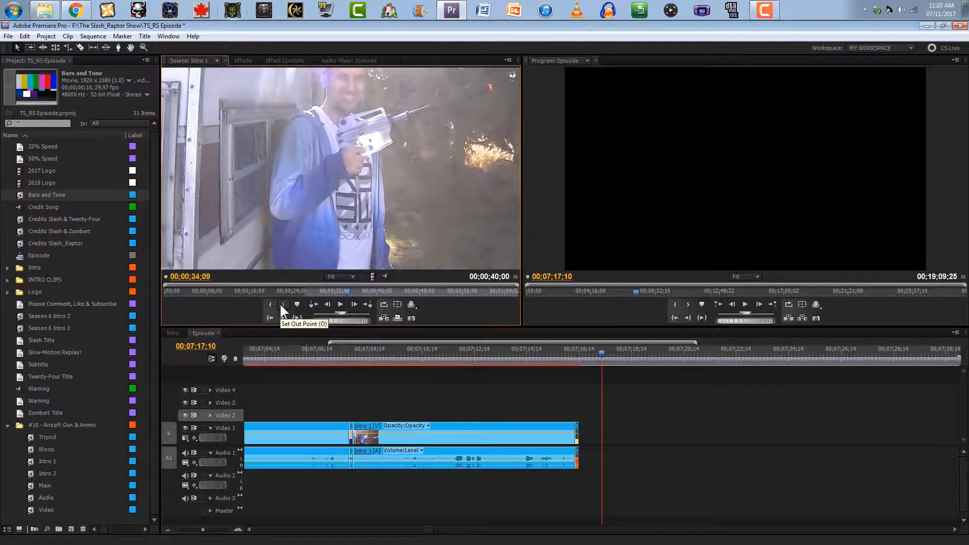
pyautogui.press('Left')
pyautogui.press('Left')
pyautogui.press('Left')
pyautogui.press('Left')
pyautogui.press('Left')
pyautogui.press('Left')
pyautogui.press('Left')
pyautogui.press('Left')
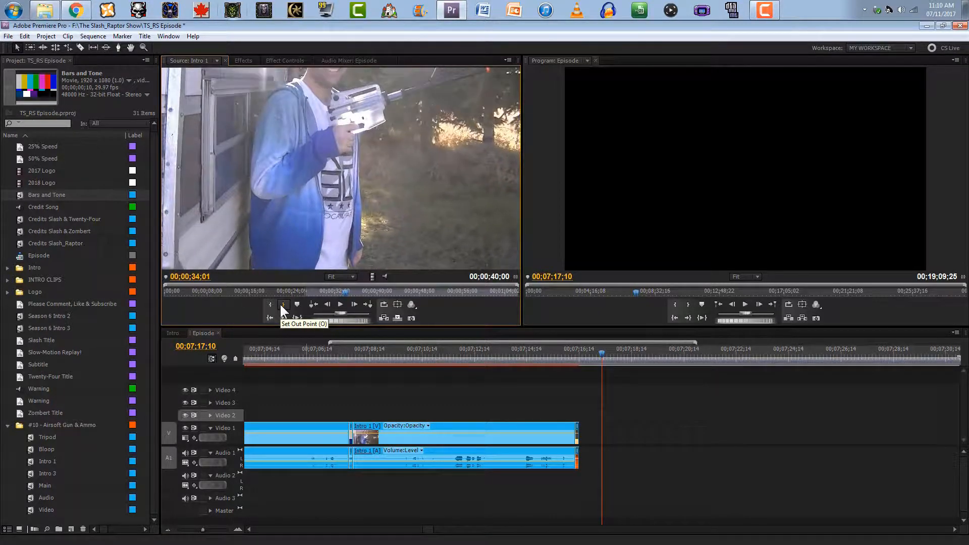
pyautogui.press('Right')
pyautogui.press('Right')
pyautogui.press('Right')
pyautogui.press('Right')
pyautogui.press('Right')
pyautogui.press('Right')
pyautogui.press('Right')
pyautogui.press('Right')
pyautogui.press('Right')
pyautogui.press('Right')
pyautogui.press('Right')
pyautogui.press('Right')
pyautogui.press('Right')
pyautogui.press('Right')
pyautogui.click(281, 304)
pyautogui.moveTo(352, 229); pyautogui.dragTo(586, 441)
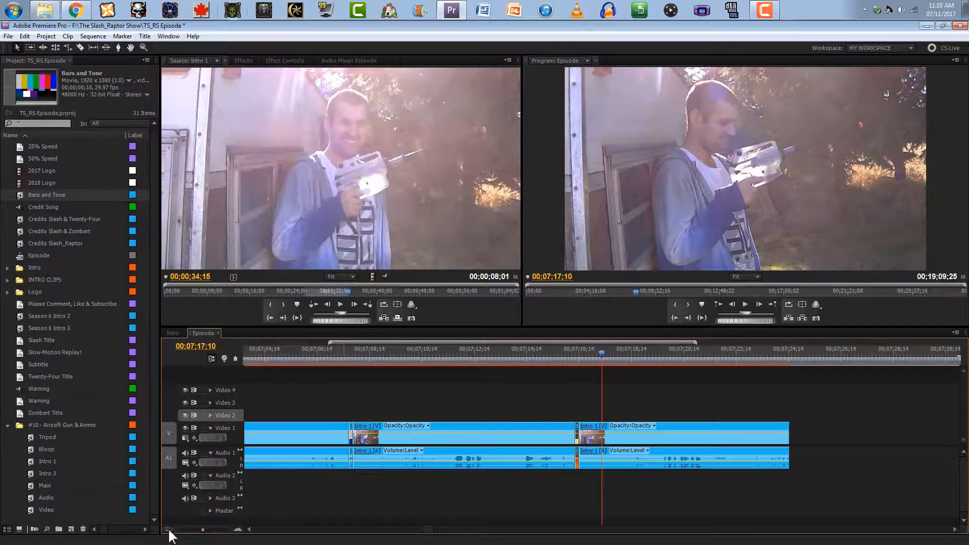
# Play the sequence from the 2017 Logo through the last Intro 1 excerpt
pyautogui.click(168, 530)
pyautogui.click(169, 531)
pyautogui.moveTo(520, 353); pyautogui.dragTo(515, 353)
pyautogui.press('space')
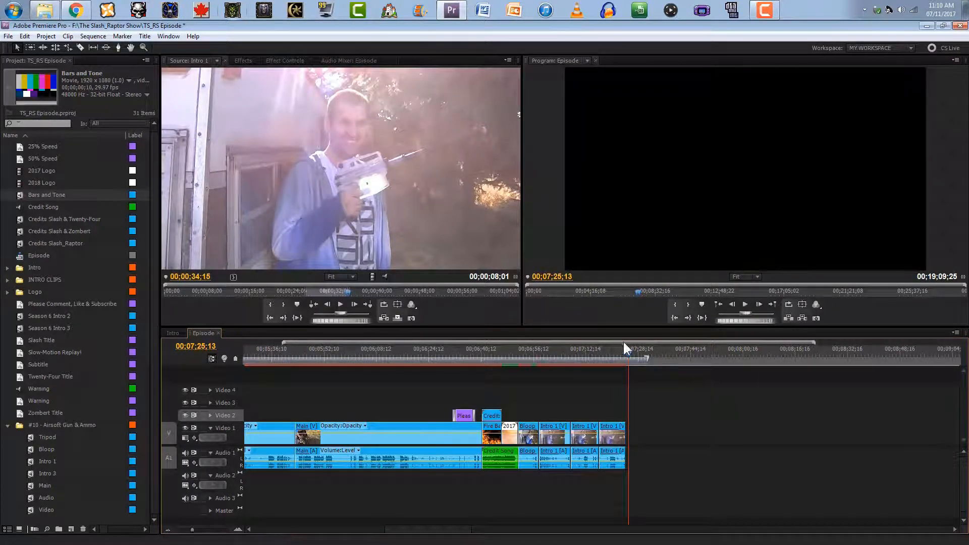
# Trim the end of the last Intro 1 excerpt to 00;07;23;00
pyautogui.click(613, 353)
pyautogui.click(238, 530)
pyautogui.click(237, 531)
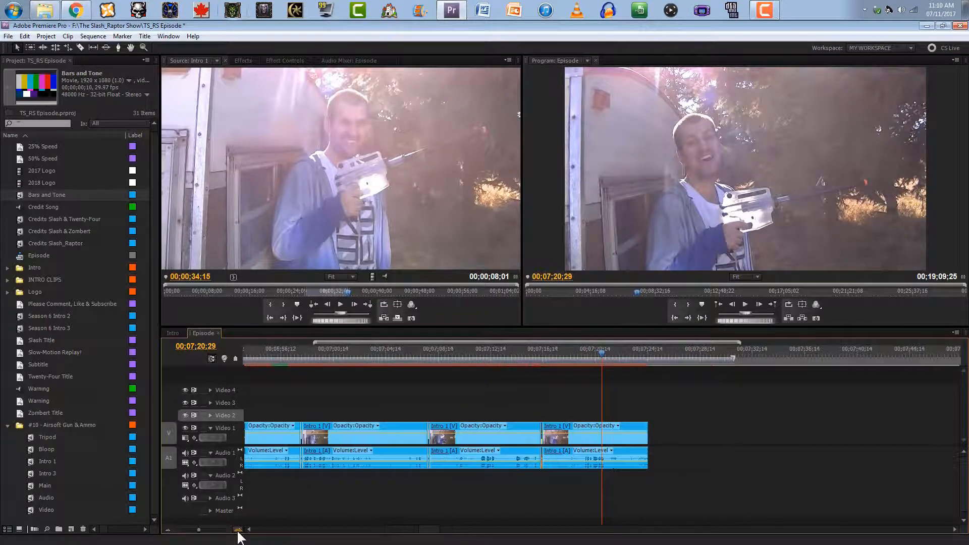
pyautogui.click(238, 530)
pyautogui.moveTo(599, 352); pyautogui.dragTo(598, 351)
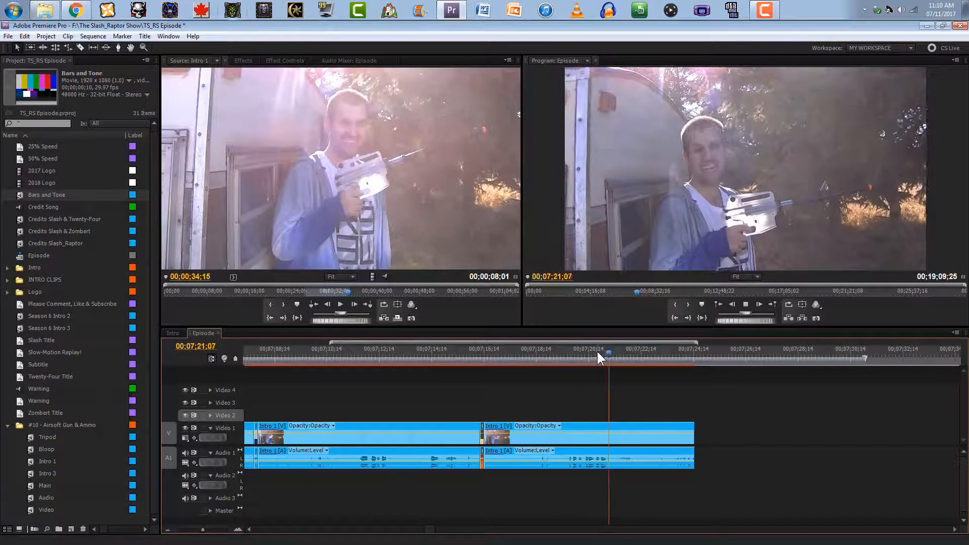
pyautogui.press('space')
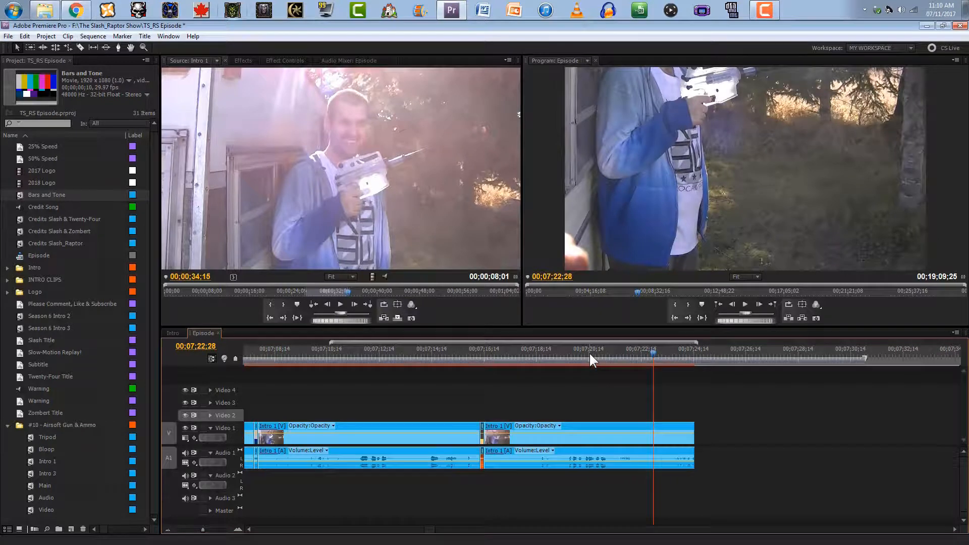
pyautogui.moveTo(690, 432); pyautogui.dragTo(655, 439)
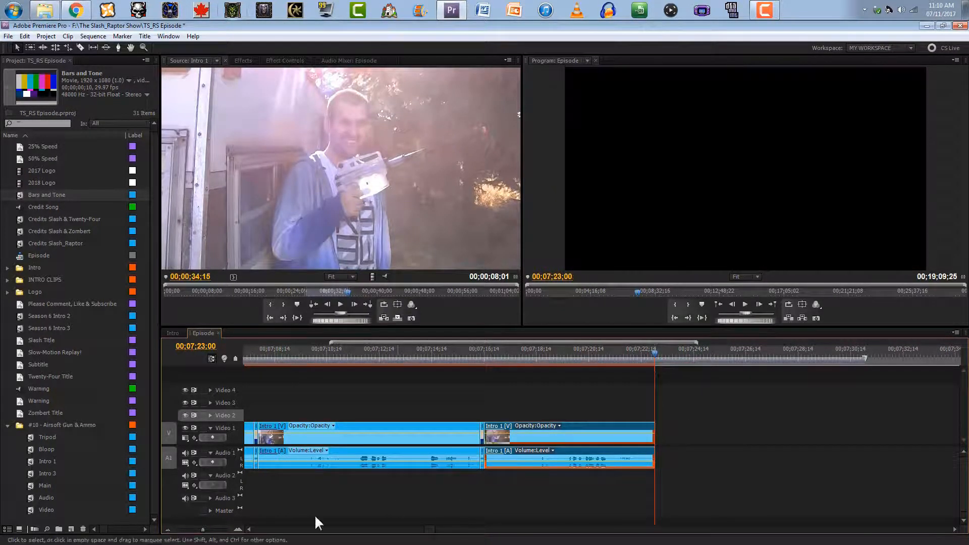
# Delete the last Intro 1 excerpt with the Bars and Tone before it, and extend the preceding Intro 1 excerpt well beyond its end
pyautogui.click(171, 527)
pyautogui.moveTo(438, 368); pyautogui.dragTo(307, 379)
pyautogui.press('space')
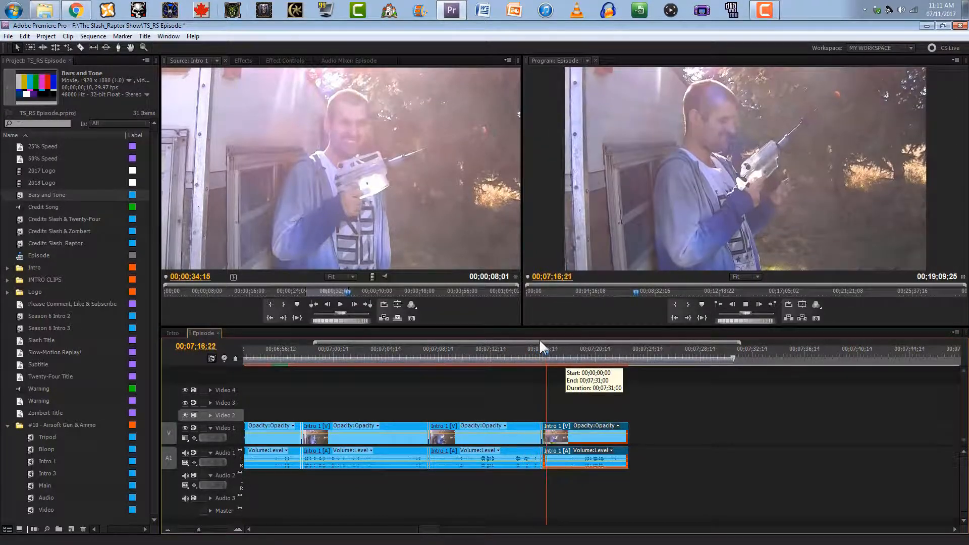
pyautogui.press('space')
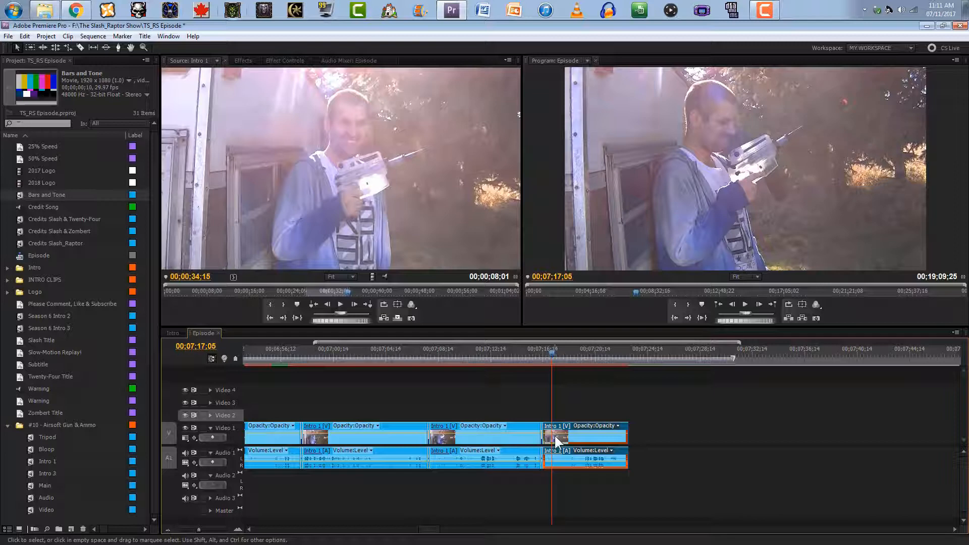
pyautogui.press('Delete')
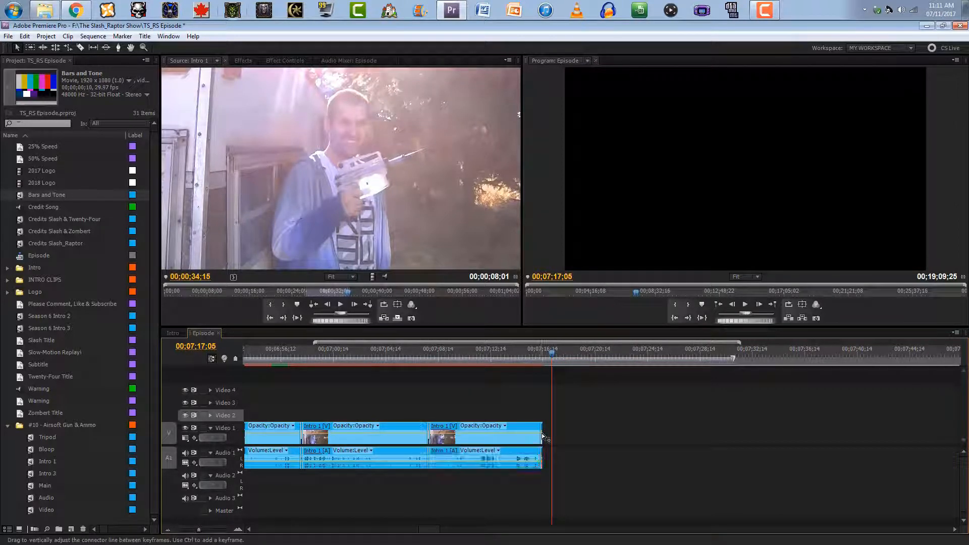
pyautogui.moveTo(543, 437); pyautogui.dragTo(816, 444)
# Play the extended Intro 1 excerpt and trim its end to 00;07;24;00
pyautogui.moveTo(546, 355); pyautogui.dragTo(533, 356)
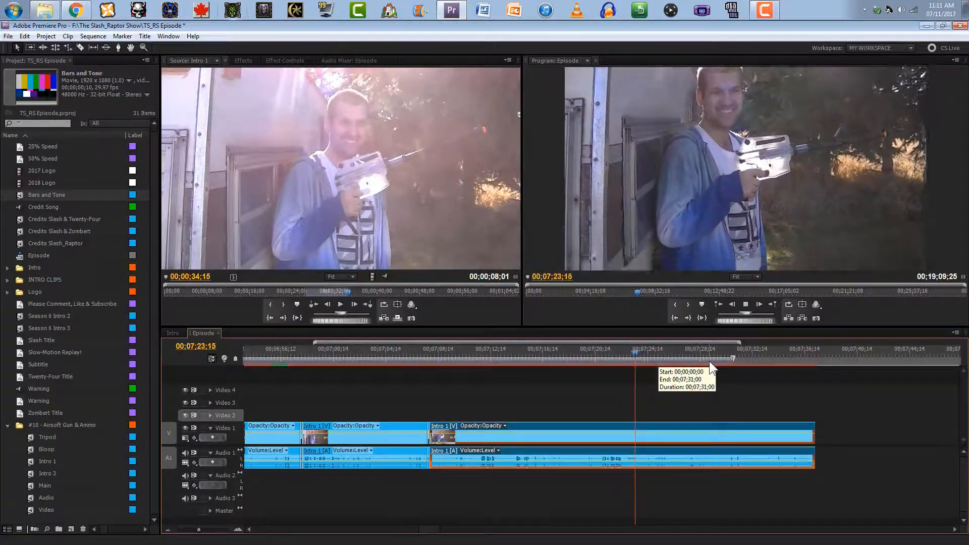
pyautogui.press('Right')
pyautogui.press('Right')
pyautogui.press('Right')
pyautogui.press('Right')
pyautogui.press('Right')
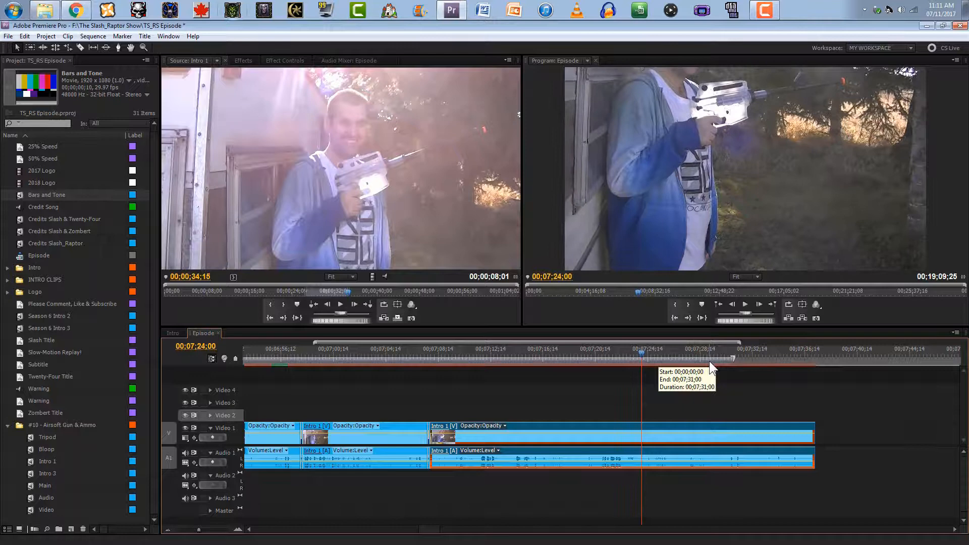
pyautogui.moveTo(813, 428); pyautogui.dragTo(642, 428)
# Shorten the work area to end at 00;07;24;00, return to the start of the sequence and save the project
pyautogui.moveTo(731, 358); pyautogui.dragTo(673, 358)
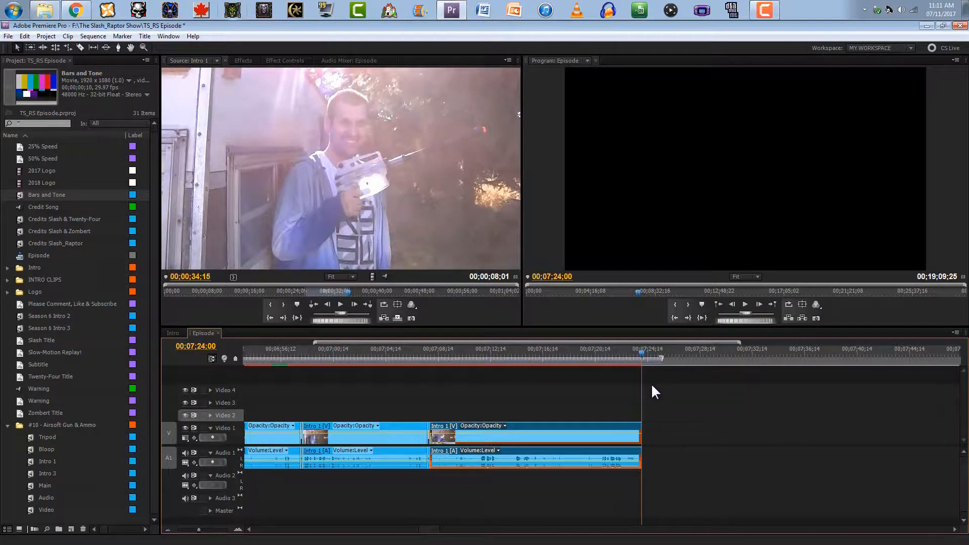
pyautogui.click(168, 528)
pyautogui.click(168, 528)
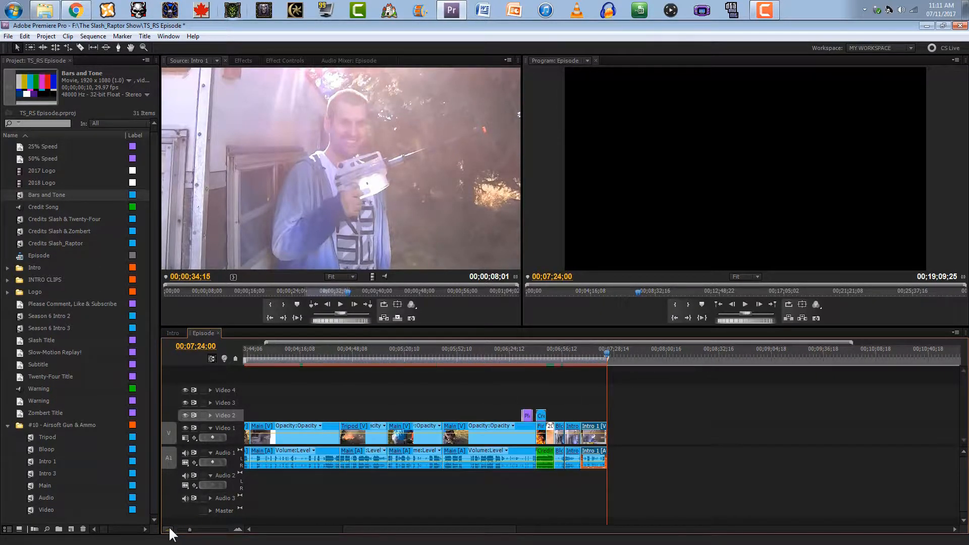
pyautogui.moveTo(319, 352); pyautogui.dragTo(170, 371)
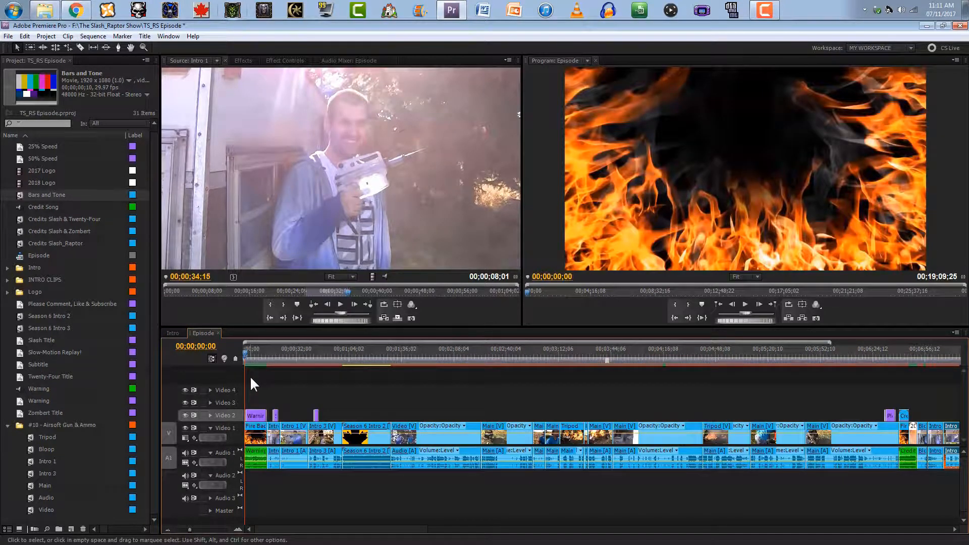
pyautogui.hotkey('ctrl', 's')
# Change the second line of the Slash Title to "RENT-A-NOOB", check it in the sequence and save the project
pyautogui.click(275, 357)
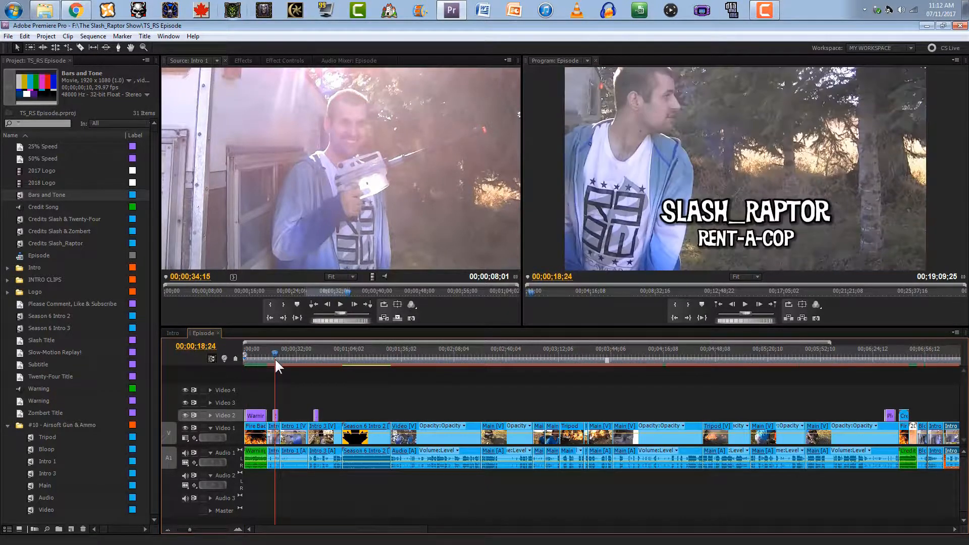
pyautogui.doubleClick(274, 414)
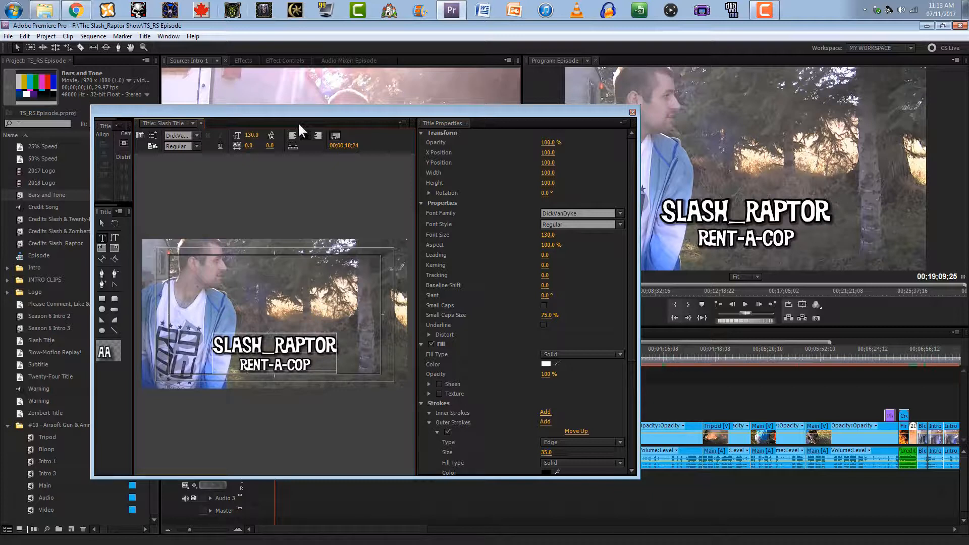
pyautogui.press('Right')
pyautogui.press('Right')
pyautogui.press('Right')
pyautogui.press('Right')
pyautogui.press('Right')
pyautogui.write('NOOB')
pyautogui.press('Delete')
pyautogui.press('Delete')
pyautogui.press('Delete')
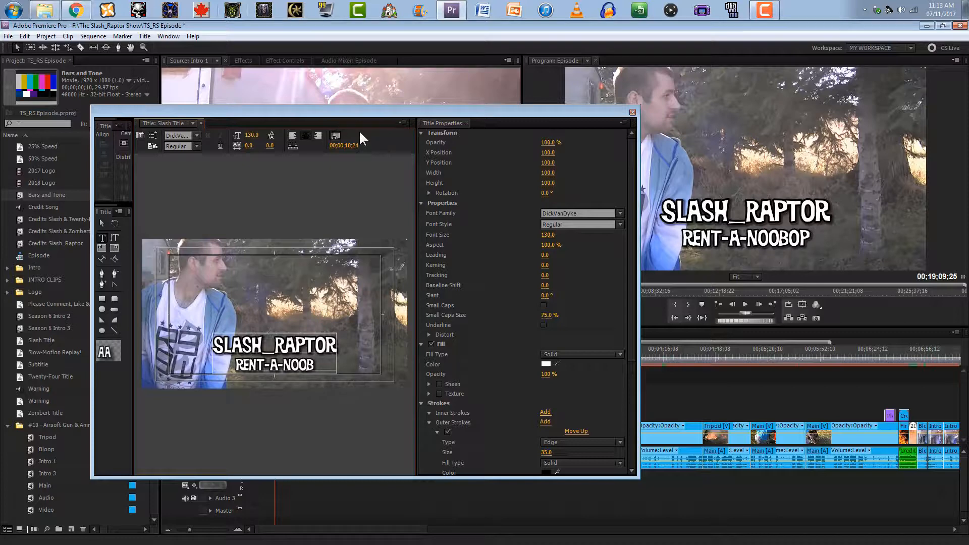
pyautogui.click(634, 111)
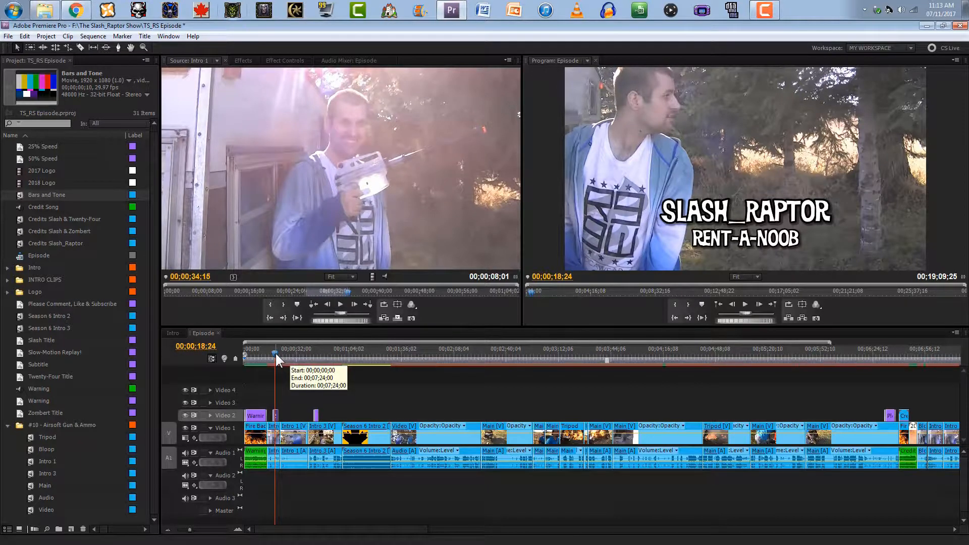
pyautogui.moveTo(276, 353); pyautogui.dragTo(277, 353)
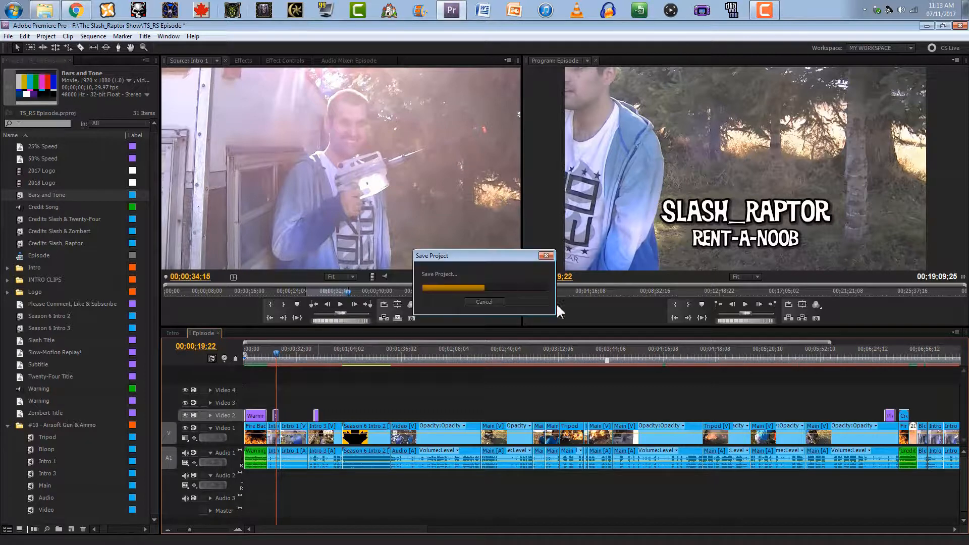
# Move the playhead to the end of the Warning at 00;00;13;29 and load Bars and Tone in the Source monitor
pyautogui.click(168, 530)
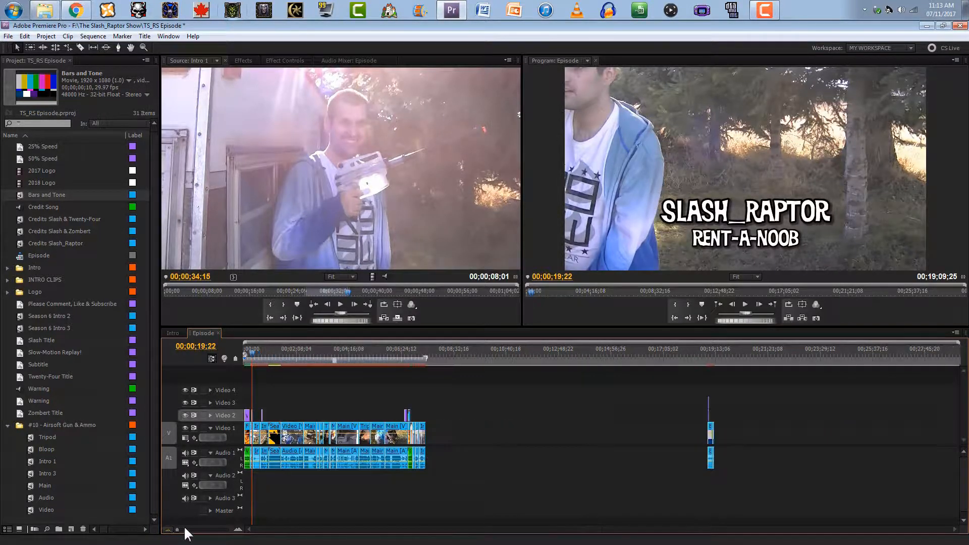
pyautogui.click(254, 352)
pyautogui.click(238, 529)
pyautogui.click(237, 530)
pyautogui.click(238, 529)
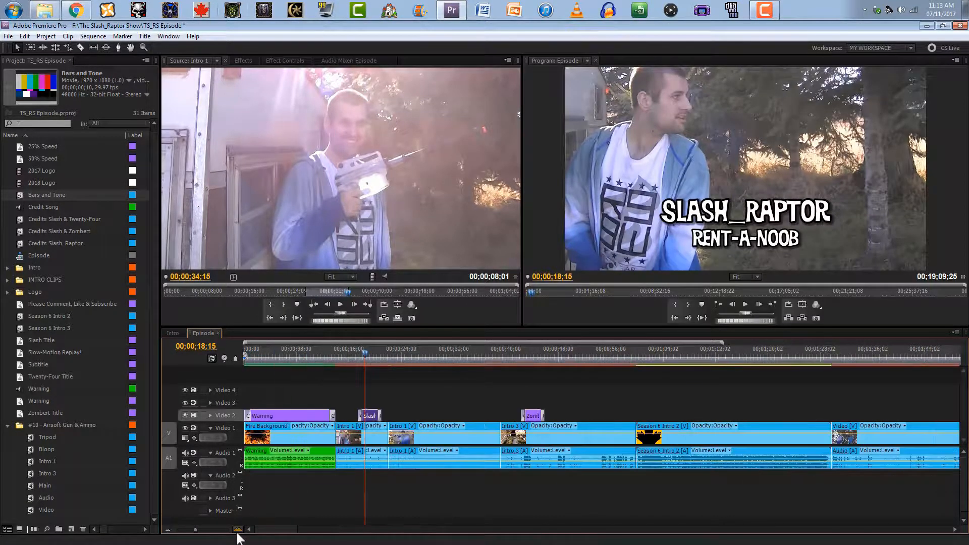
pyautogui.click(238, 530)
pyautogui.moveTo(464, 351); pyautogui.dragTo(427, 347)
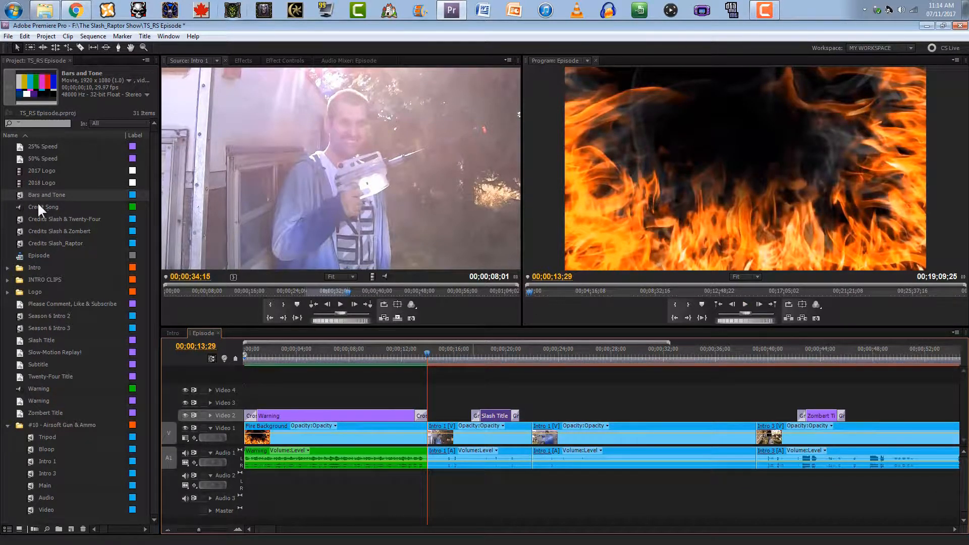
pyautogui.doubleClick(20, 194)
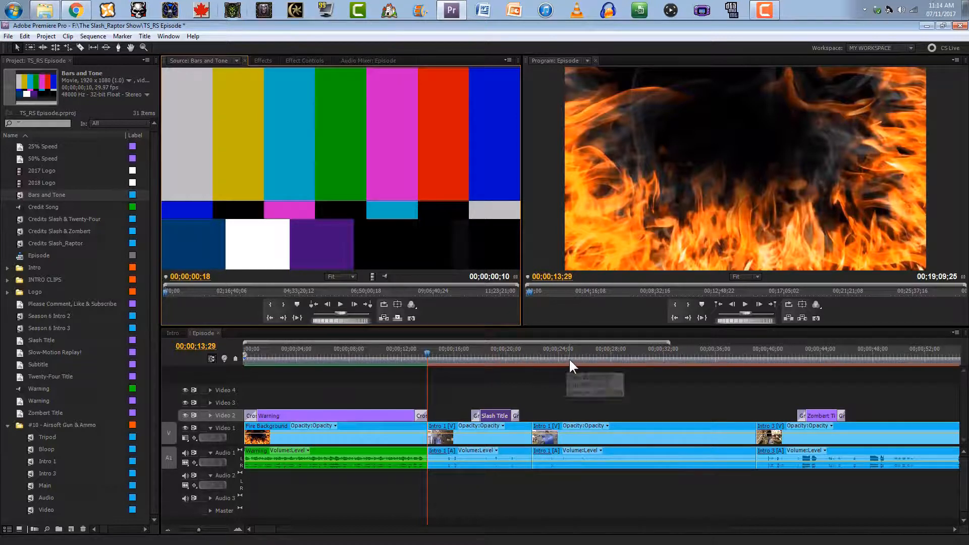
# Play the Episode sequence from 00;00;13;29 to check the edit and find words to censor
pyautogui.click(745, 304)
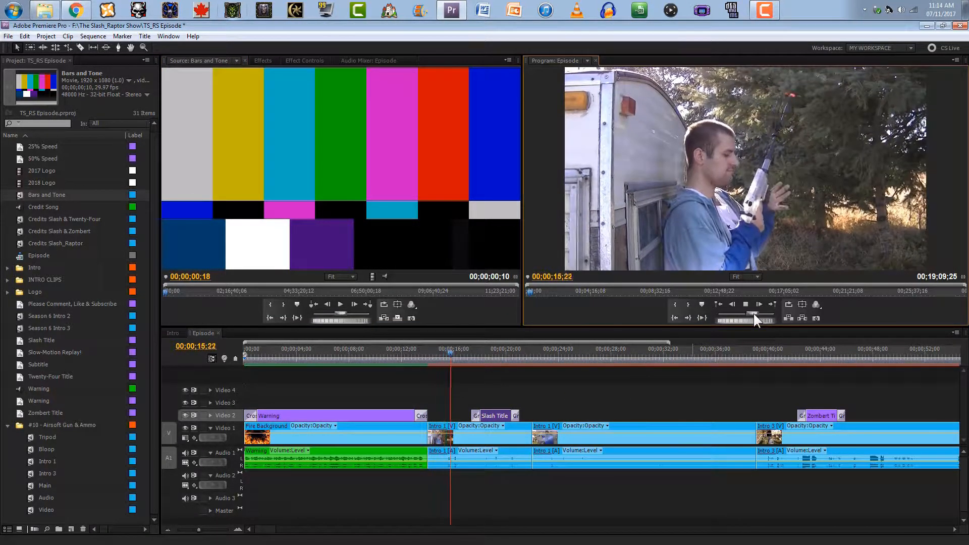
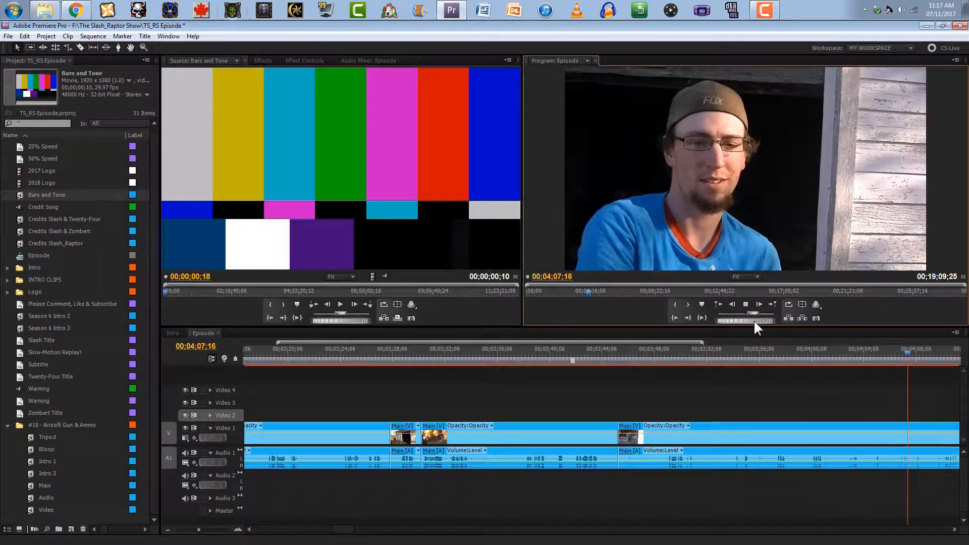
pyautogui.press('space')
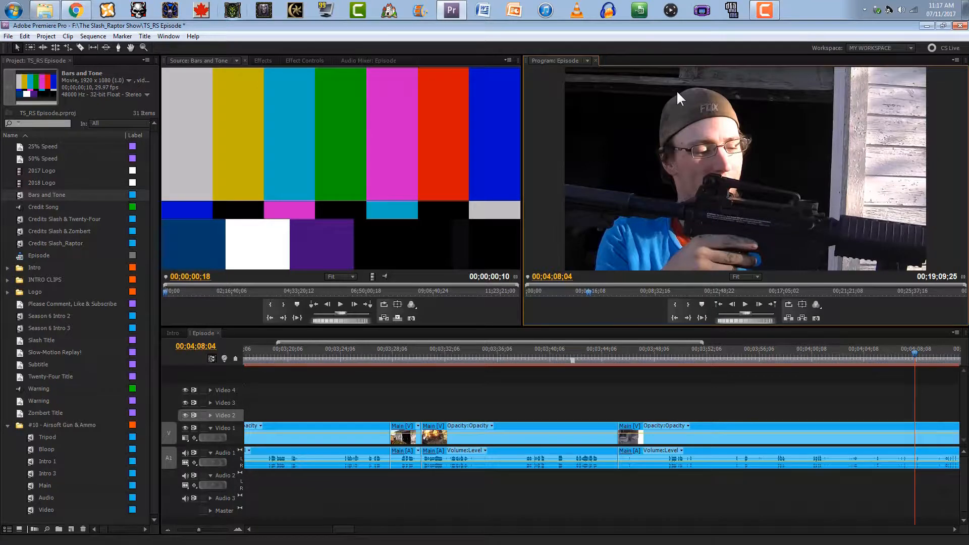
pyautogui.click(744, 304)
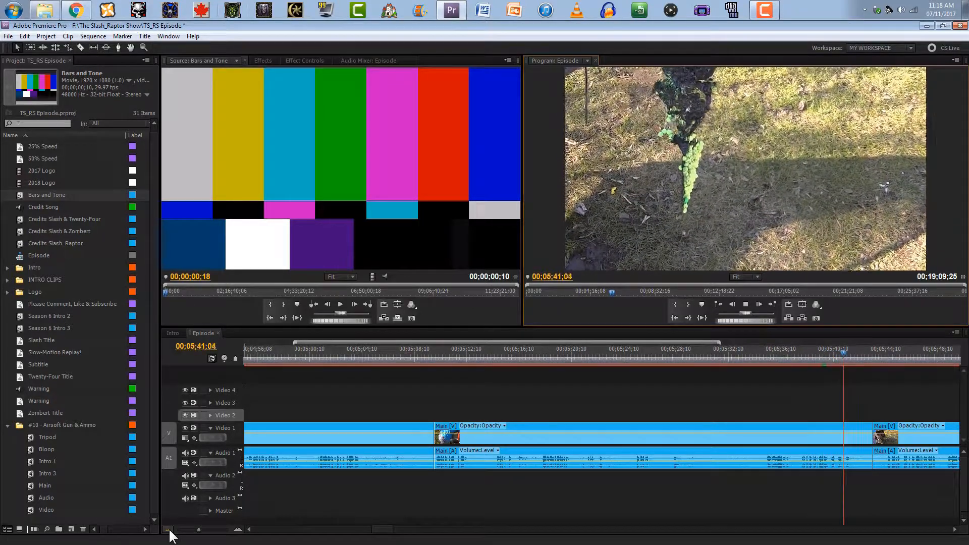
# Replay the passage from 00;05;40;19 and step frame by frame to 00;05;42;07
pyautogui.click(168, 528)
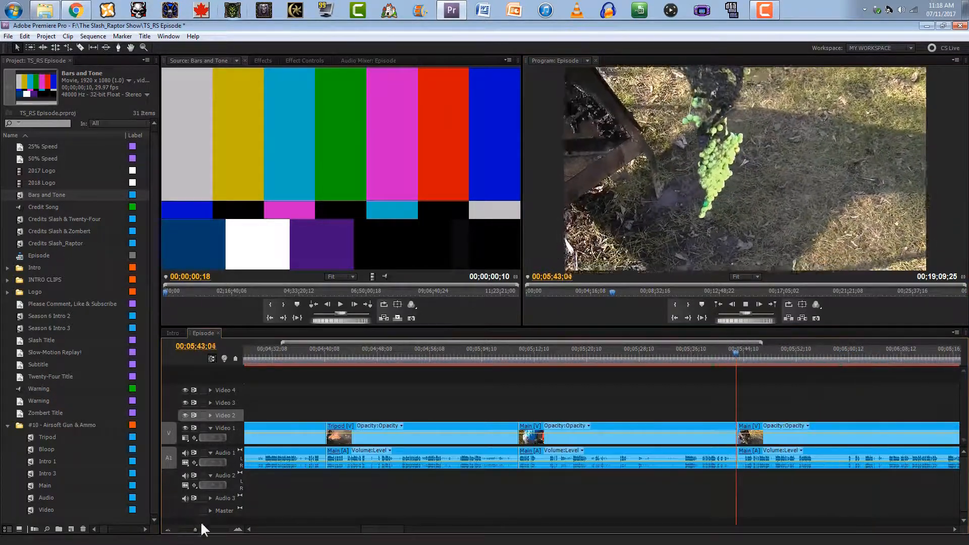
pyautogui.click(237, 529)
pyautogui.click(237, 529)
pyautogui.click(270, 354)
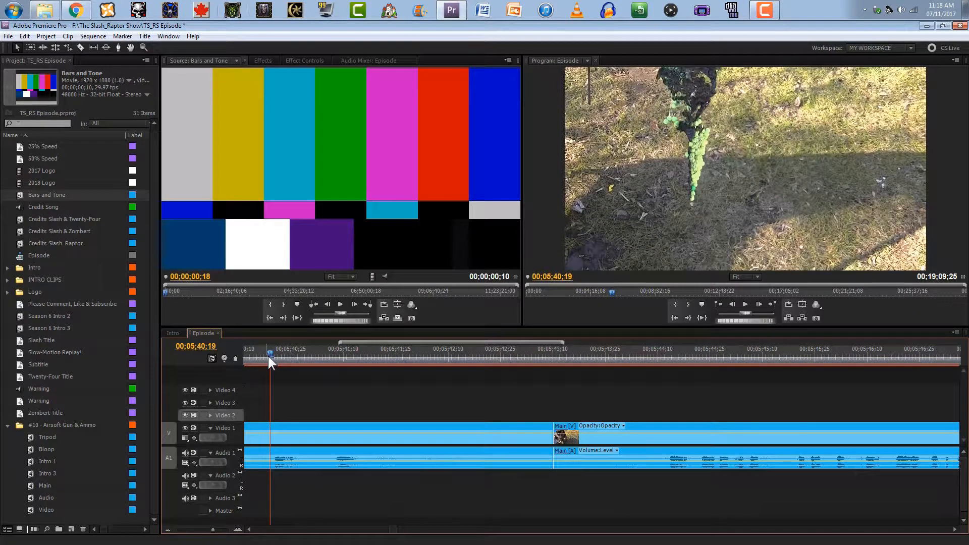
pyautogui.press('space')
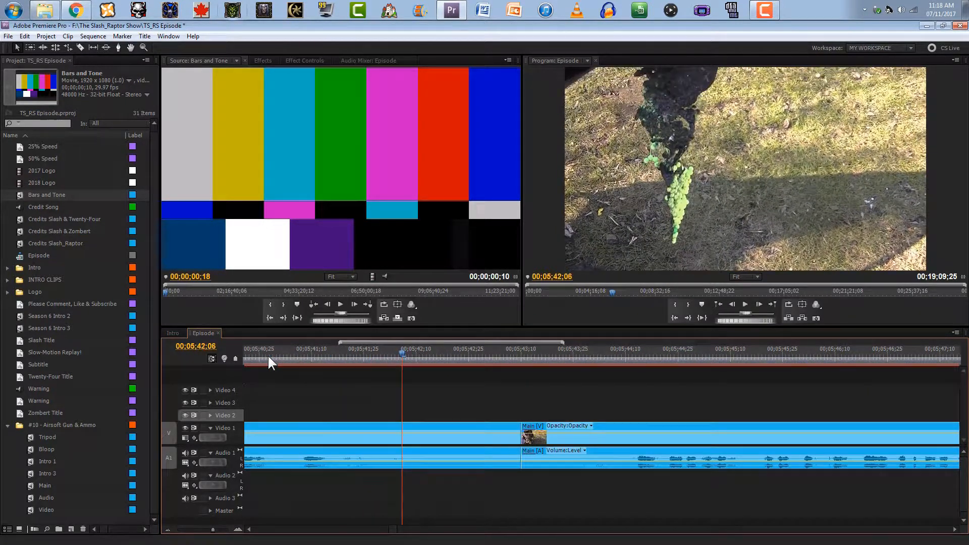
pyautogui.press('Left')
pyautogui.press('Left')
pyautogui.press('Left')
pyautogui.press('Left')
pyautogui.press('Left')
pyautogui.press('Left')
pyautogui.press('Left')
pyautogui.press('Left')
pyautogui.press('Right')
pyautogui.press('Right')
pyautogui.press('Right')
pyautogui.press('Right')
pyautogui.press('Right')
pyautogui.press('Right')
pyautogui.press('Right')
pyautogui.press('Right')
pyautogui.press('Right')
pyautogui.press('Right')
pyautogui.press('Right')
pyautogui.press('Right')
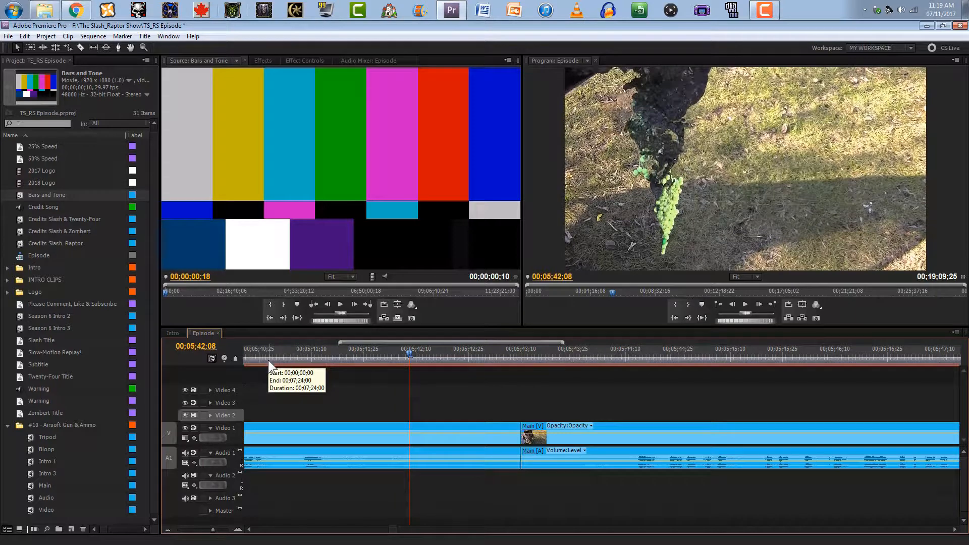
pyautogui.press('Left')
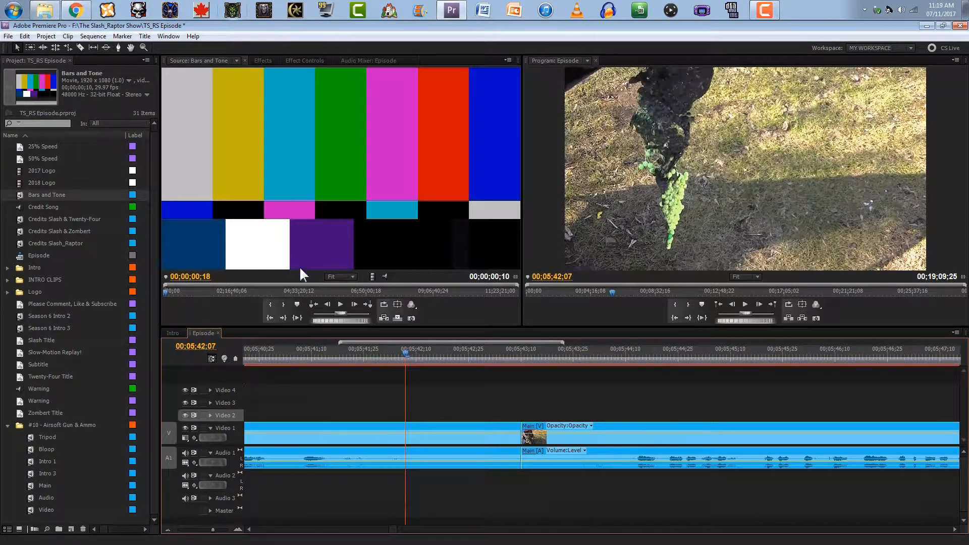
# Place the Bars and Tone audio on Audio 2 at 00;05;42;07, trim it to about three frames and overlay it on Audio 1
pyautogui.moveTo(386, 277); pyautogui.dragTo(420, 483)
pyautogui.press('Right')
pyautogui.press('Right')
pyautogui.press('Right')
pyautogui.press('Right')
pyautogui.click(237, 529)
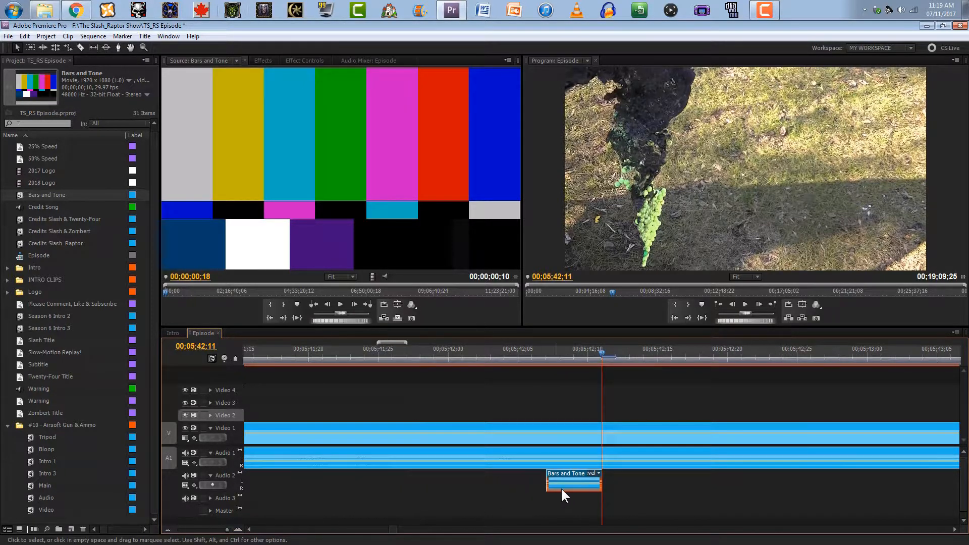
pyautogui.moveTo(600, 485); pyautogui.dragTo(560, 459)
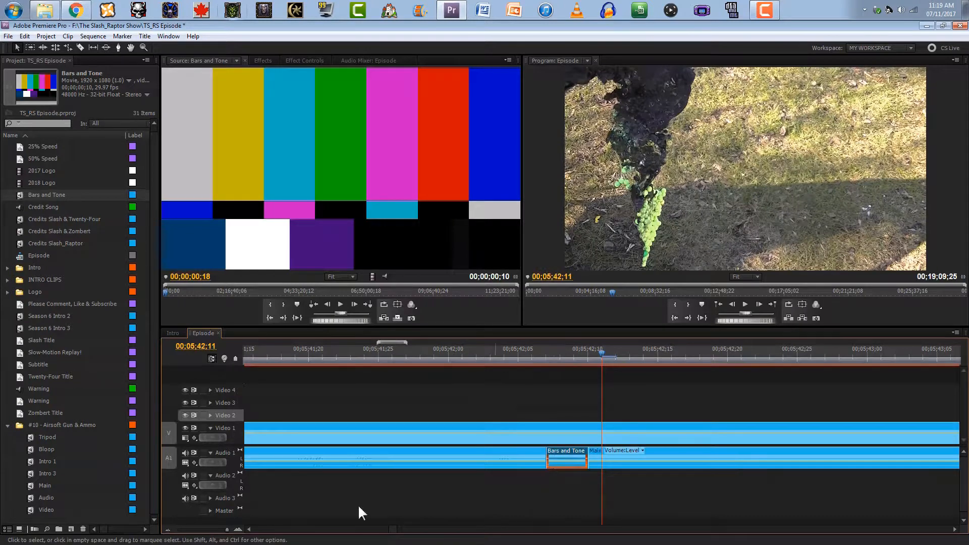
# Play the passage with the tone and undo the tone's move onto Audio 1
pyautogui.click(174, 528)
pyautogui.click(295, 360)
pyautogui.press('space')
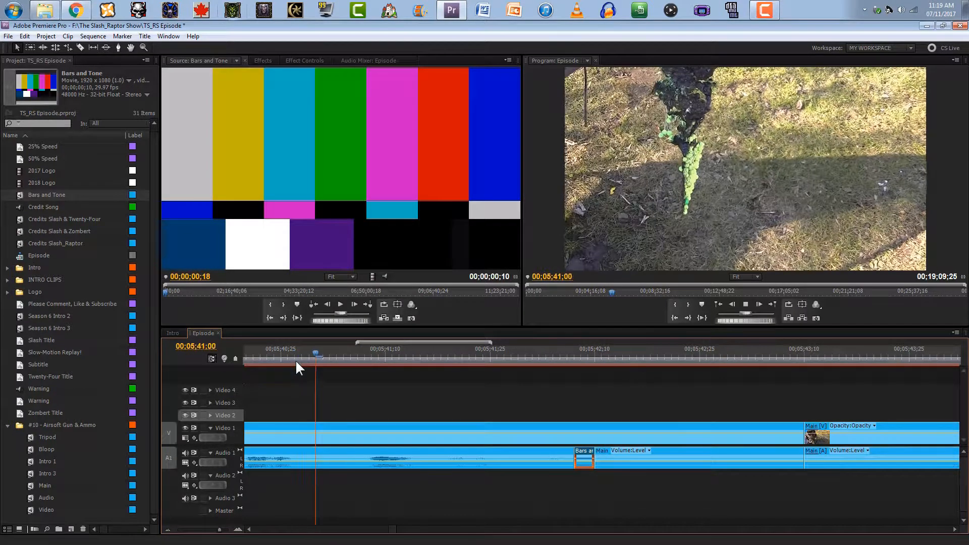
pyautogui.press('space')
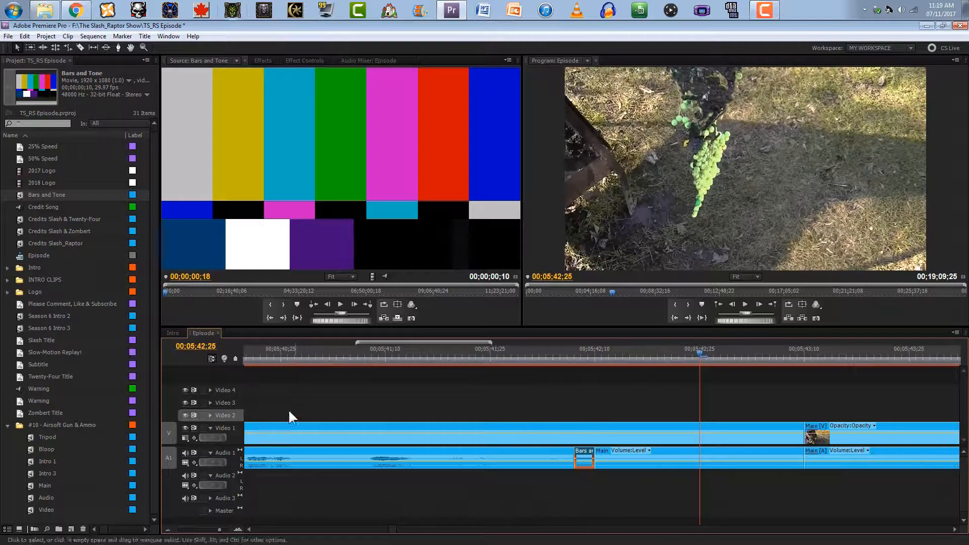
pyautogui.hotkey('ctrl', 'z')
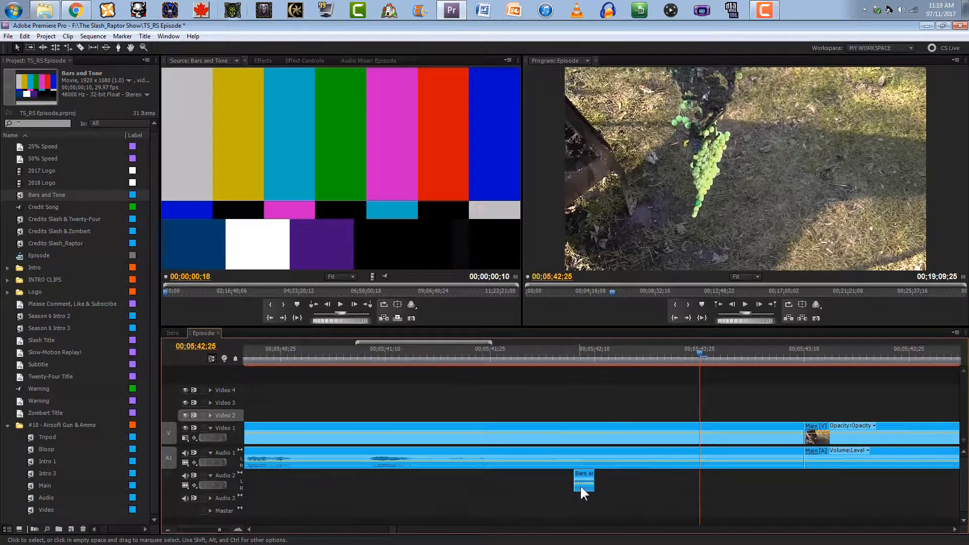
# Extend the tone by a frame at its end and slightly at its start, overlay it on Audio 1 and play it
pyautogui.moveTo(594, 483); pyautogui.dragTo(583, 453)
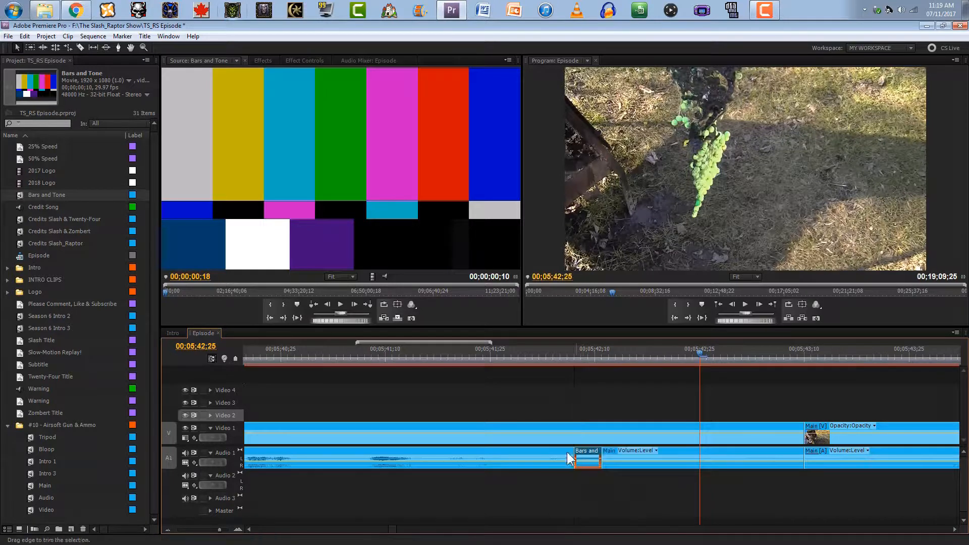
pyautogui.click(276, 353)
pyautogui.press('space')
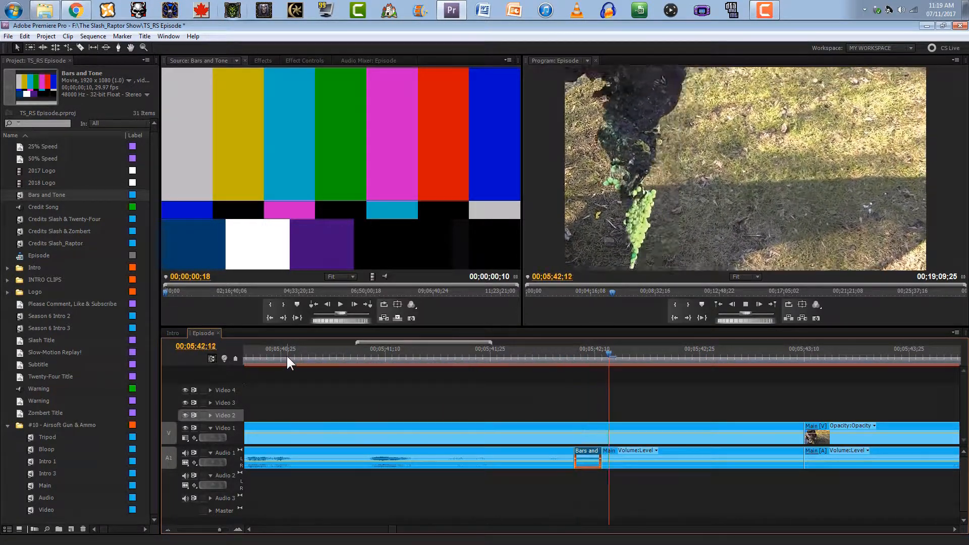
pyautogui.hotkey('ctrl', 'z')
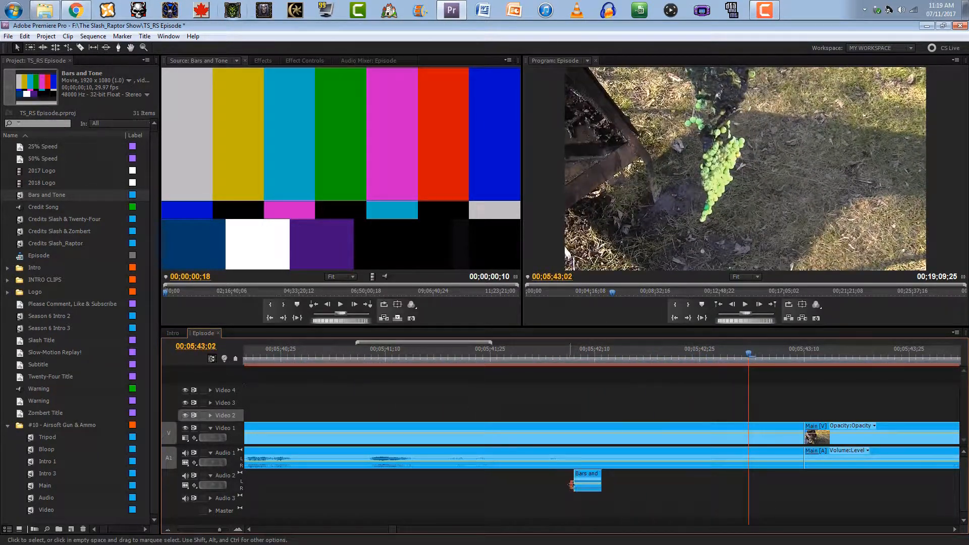
pyautogui.moveTo(573, 483); pyautogui.dragTo(571, 458)
pyautogui.click(271, 351)
pyautogui.press('space')
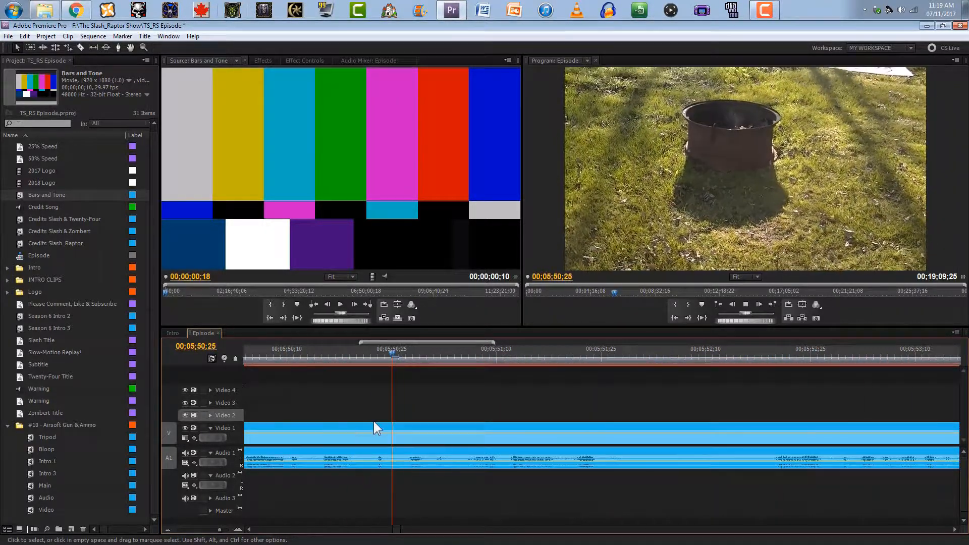
# Play on to 00;06;26;01 and set the playhead at 00;06;25;28 for the next tone
pyautogui.click(171, 528)
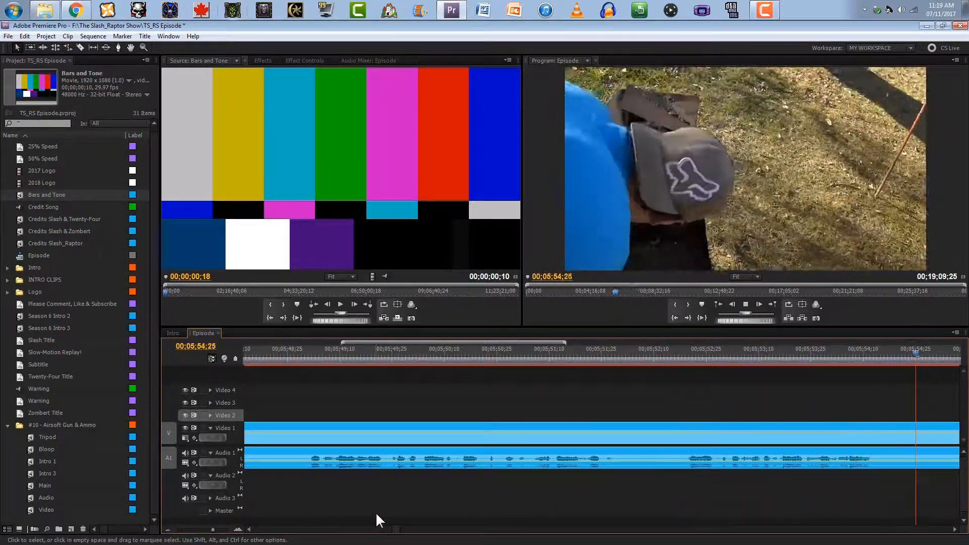
pyautogui.click(169, 529)
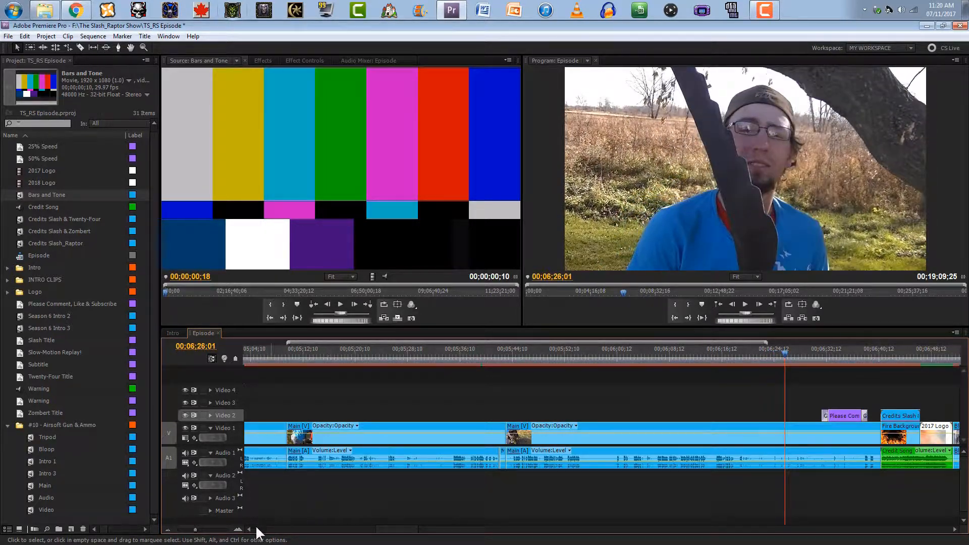
pyautogui.click(236, 529)
pyautogui.click(236, 529)
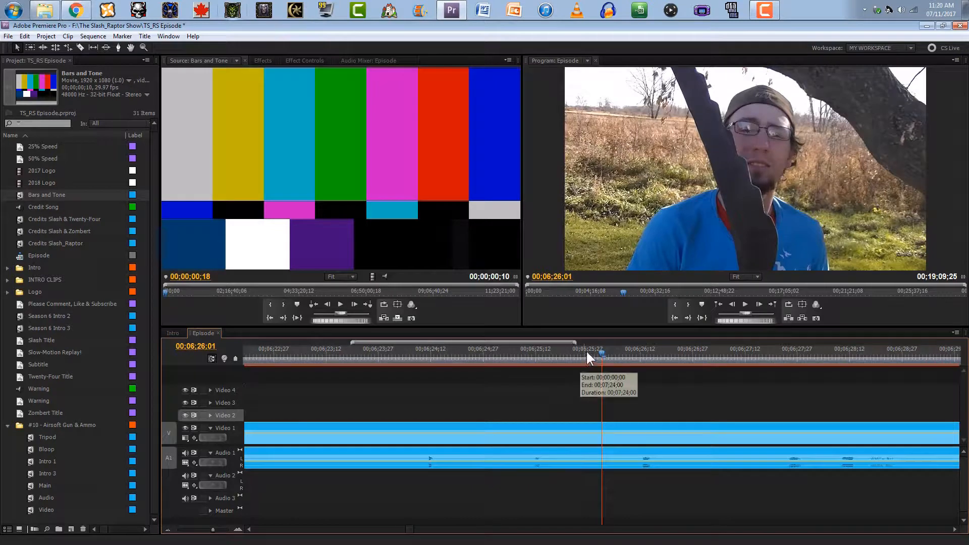
pyautogui.press('Left')
pyautogui.press('Left')
pyautogui.press('Left')
pyautogui.press('Left')
pyautogui.press('Left')
pyautogui.press('Left')
pyautogui.press('Left')
pyautogui.press('Left')
pyautogui.press('Left')
pyautogui.press('Left')
pyautogui.press('Left')
pyautogui.press('Left')
pyautogui.press('Left')
pyautogui.press('Left')
pyautogui.press('Left')
pyautogui.press('Left')
pyautogui.press('Left')
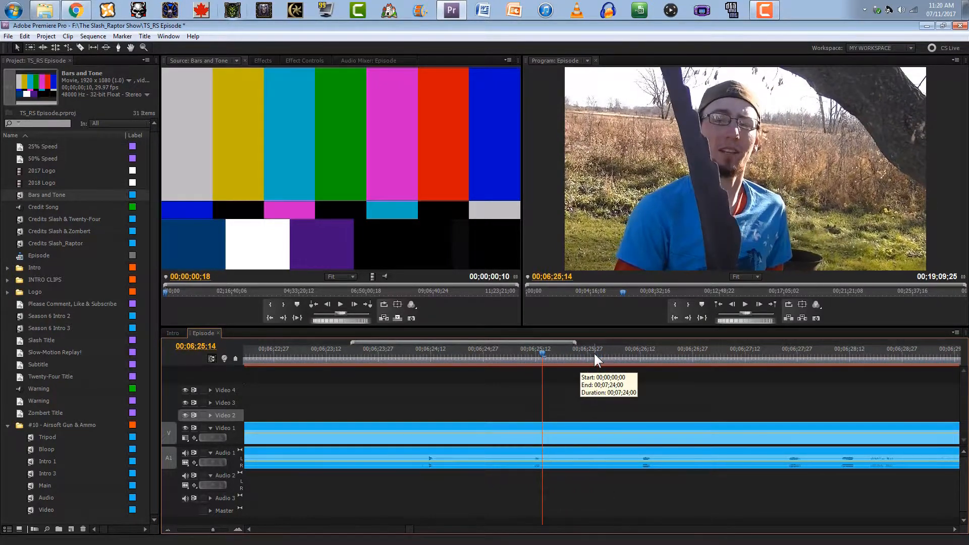
pyautogui.click(590, 356)
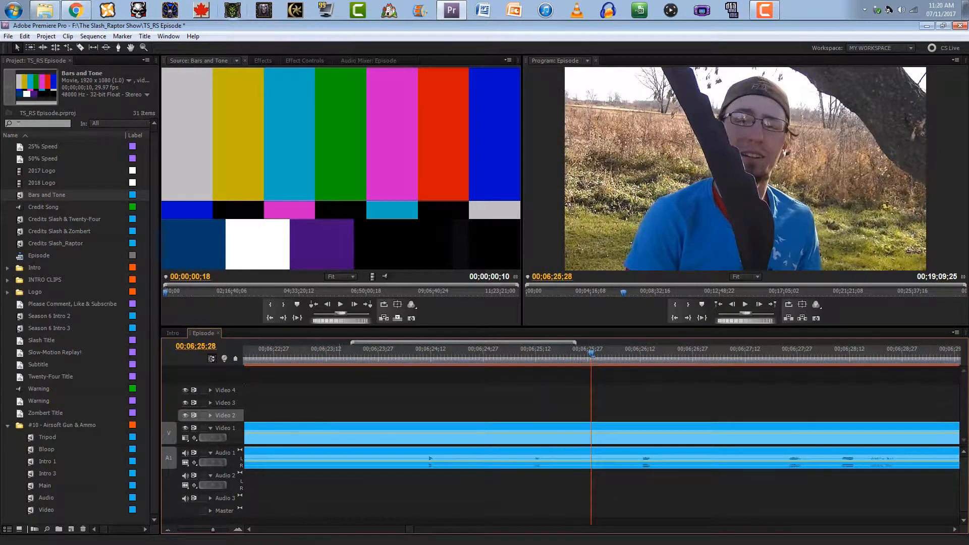
pyautogui.click(237, 530)
pyautogui.click(236, 529)
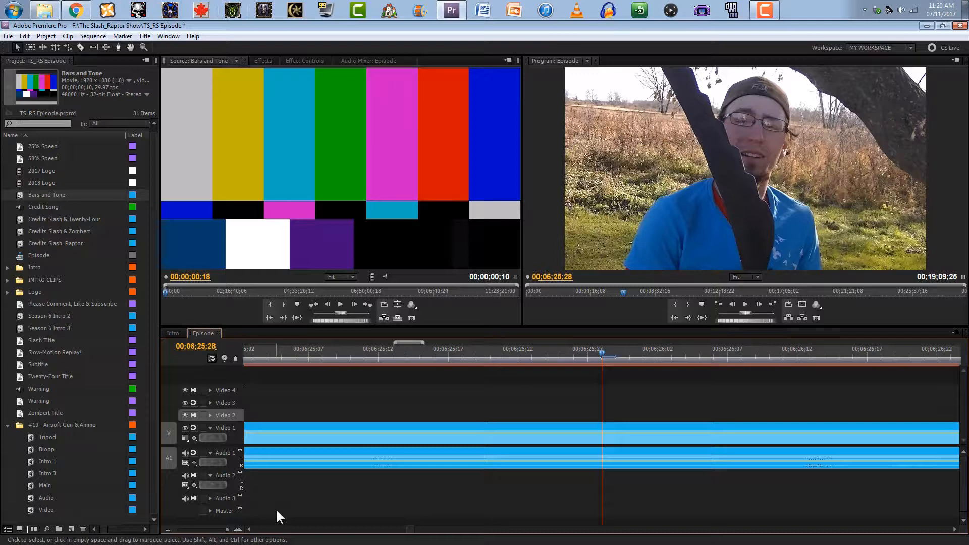
# Place the Bars and Tone audio on Audio 2 at 00;06;25;28 and play the passage around it
pyautogui.moveTo(385, 280); pyautogui.dragTo(601, 477)
pyautogui.press('space')
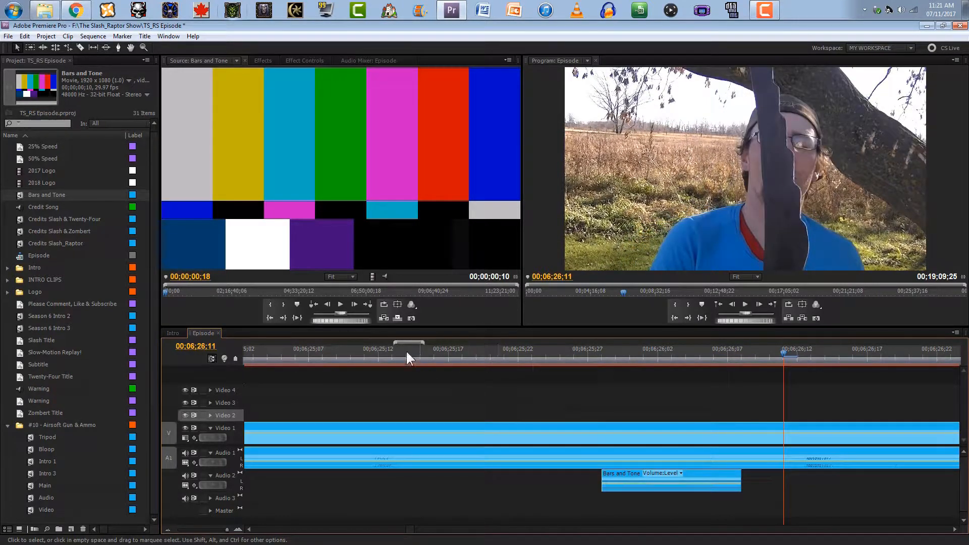
pyautogui.press('-')
pyautogui.press('-')
pyautogui.press('-')
pyautogui.press('-')
pyautogui.press('-')
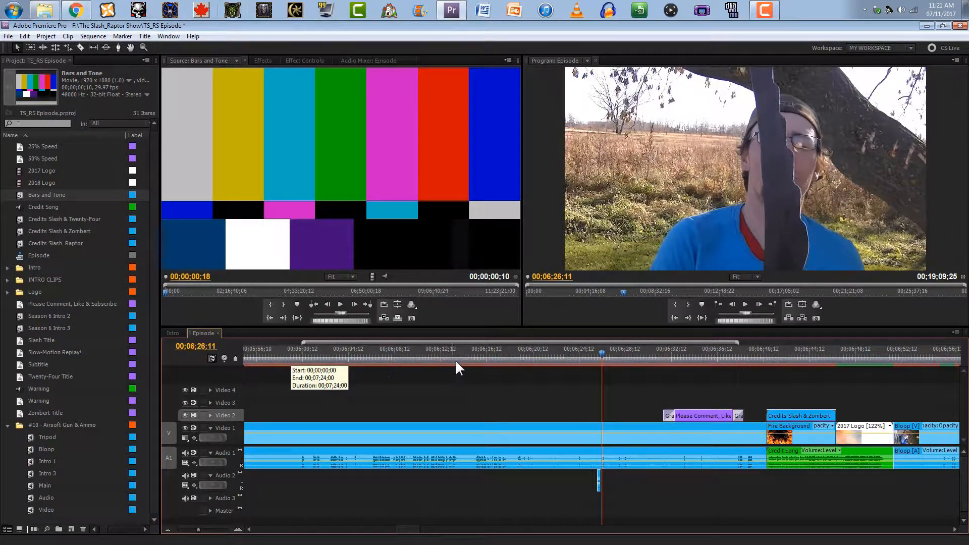
pyautogui.click(543, 356)
pyautogui.click(240, 529)
pyautogui.click(239, 528)
pyautogui.click(239, 529)
pyautogui.press('space')
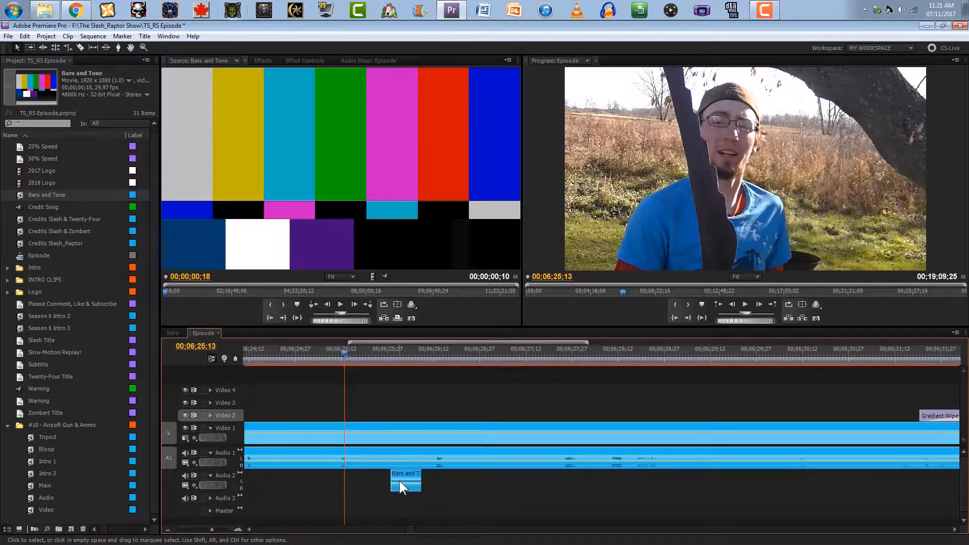
# Shift the tone on Audio 2 12 frames earlier and check the surrounding audio frame by frame
pyautogui.moveTo(363, 481); pyautogui.dragTo(362, 482)
pyautogui.press('space')
pyautogui.press('space')
pyautogui.press('Left')
pyautogui.press('Left')
pyautogui.press('Left')
pyautogui.press('Left')
pyautogui.press('Left')
pyautogui.press('Left')
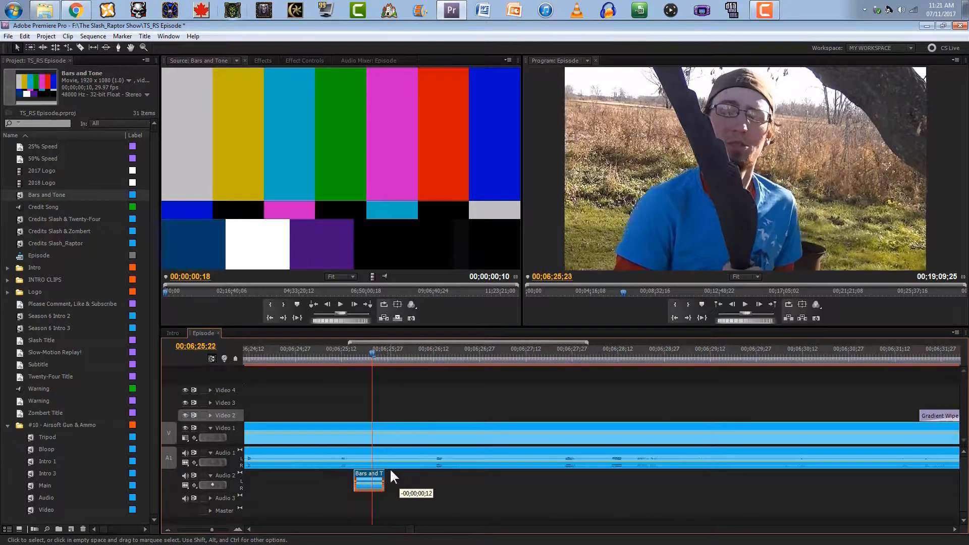
pyautogui.press('Right')
pyautogui.press('Right')
pyautogui.press('Right')
pyautogui.press('Right')
pyautogui.press('Right')
# Reposition the tone on Audio 2 to start at 00;06;25;23 and play it
pyautogui.moveTo(365, 474); pyautogui.dragTo(395, 477)
pyautogui.press('Right')
pyautogui.press('Right')
pyautogui.press('Right')
pyautogui.press('Right')
pyautogui.press('Right')
pyautogui.press('Left')
pyautogui.press('Left')
pyautogui.press('Left')
pyautogui.press('Left')
pyautogui.press('Left')
pyautogui.press('Left')
pyautogui.press('Left')
pyautogui.press('Left')
pyautogui.press('Right')
pyautogui.press('Right')
pyautogui.moveTo(398, 474); pyautogui.dragTo(395, 478)
pyautogui.press('space')
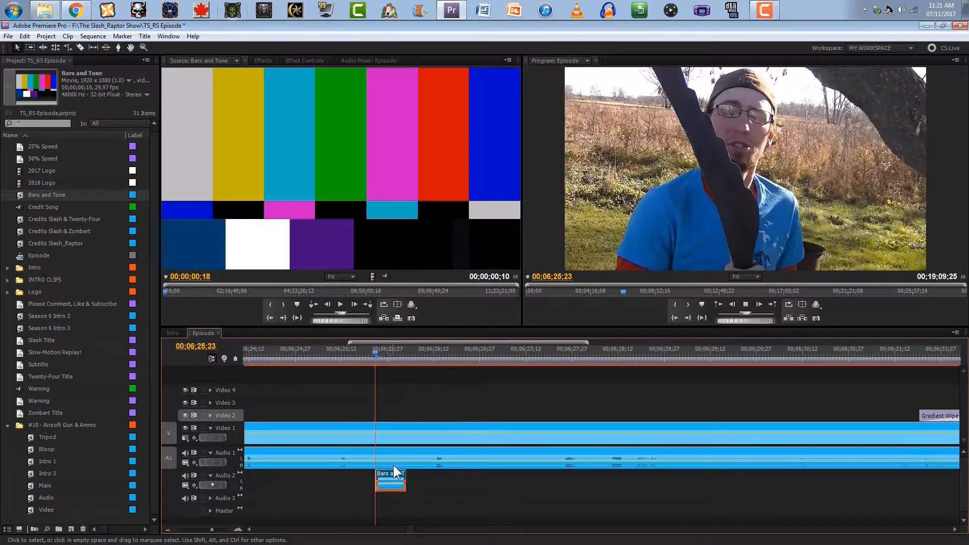
pyautogui.press('space')
# Trim about two frames off the end of the tone at 00;06;25;23 and overlay it on Audio 1, checking the playback
pyautogui.moveTo(404, 477); pyautogui.dragTo(391, 460)
pyautogui.click(304, 353)
pyautogui.press('space')
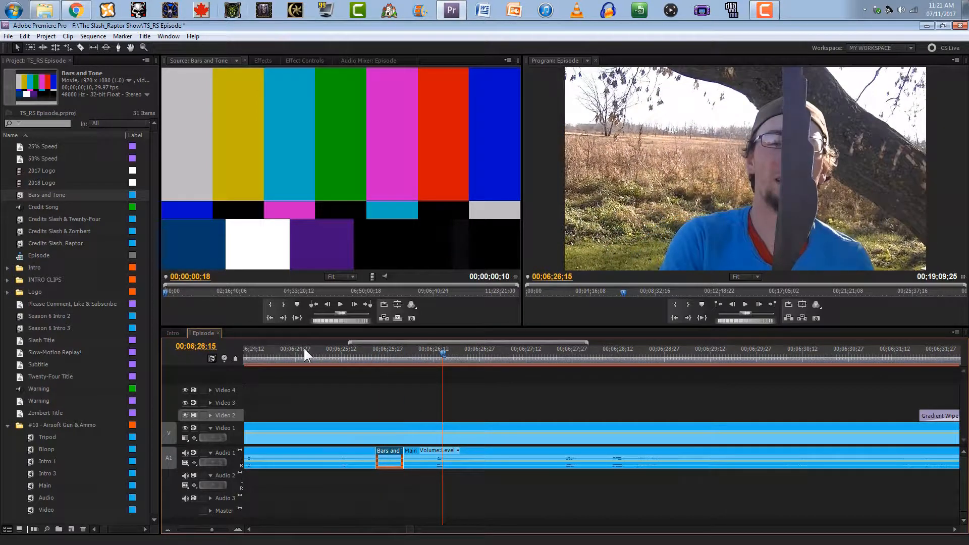
pyautogui.hotkey('ctrl', 'z')
pyautogui.moveTo(406, 473); pyautogui.dragTo(387, 457)
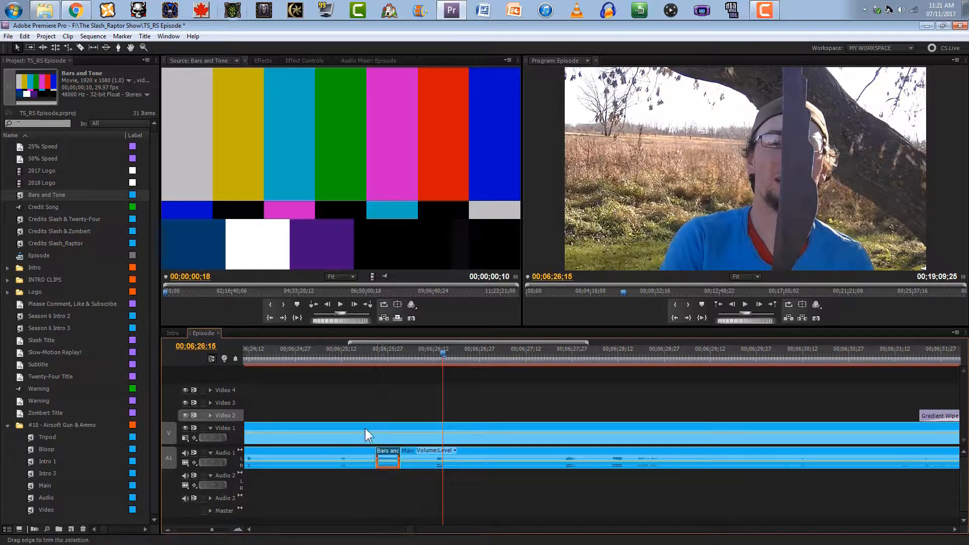
# Play past the tone near 00;06;25;23, lift it back to Audio 2, and overlay it on Audio 1 one frame earlier
pyautogui.click(321, 359)
pyautogui.press('space')
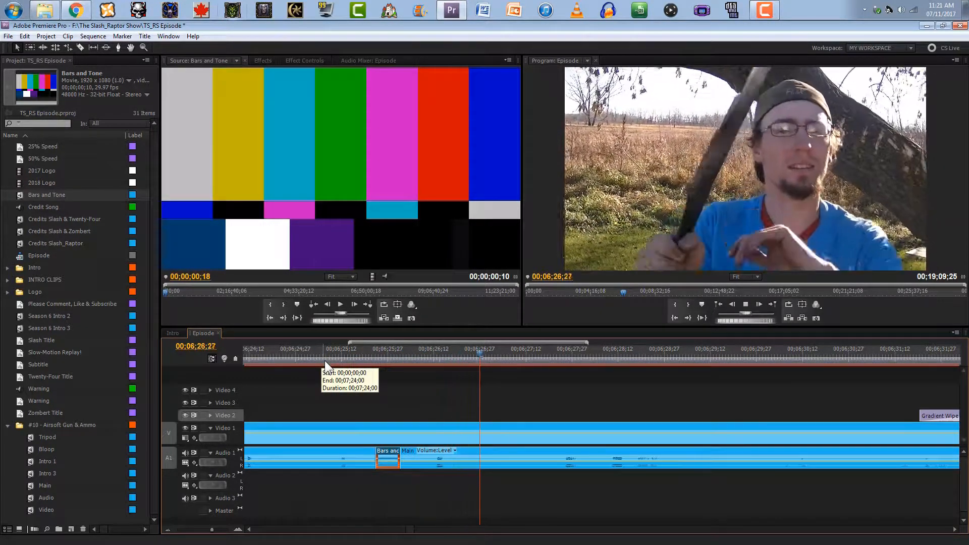
pyautogui.moveTo(387, 460); pyautogui.dragTo(398, 491)
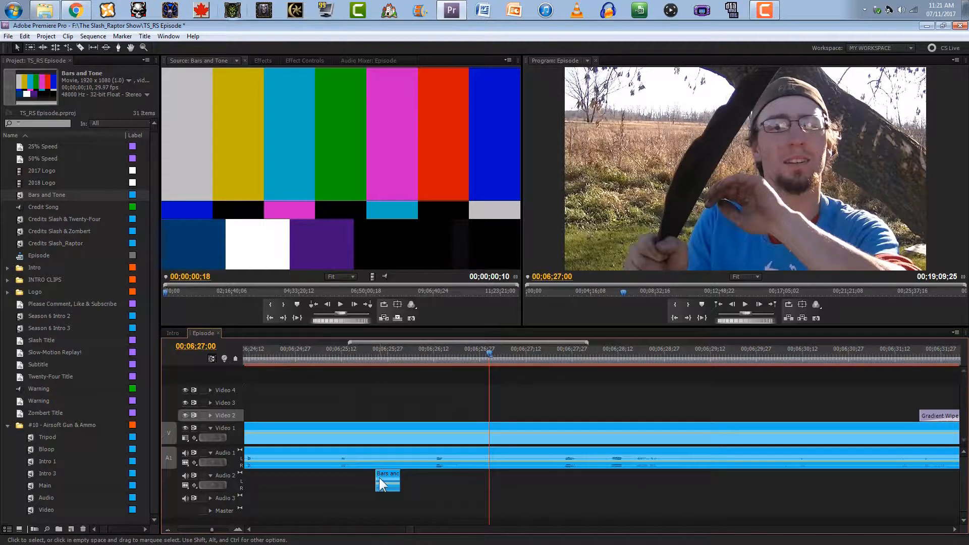
pyautogui.click(237, 529)
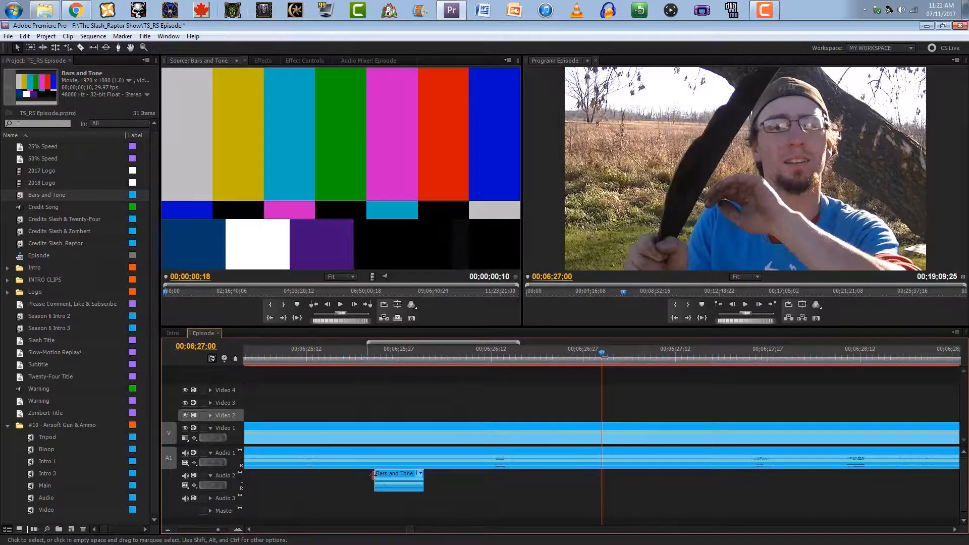
pyautogui.moveTo(383, 482); pyautogui.dragTo(377, 452)
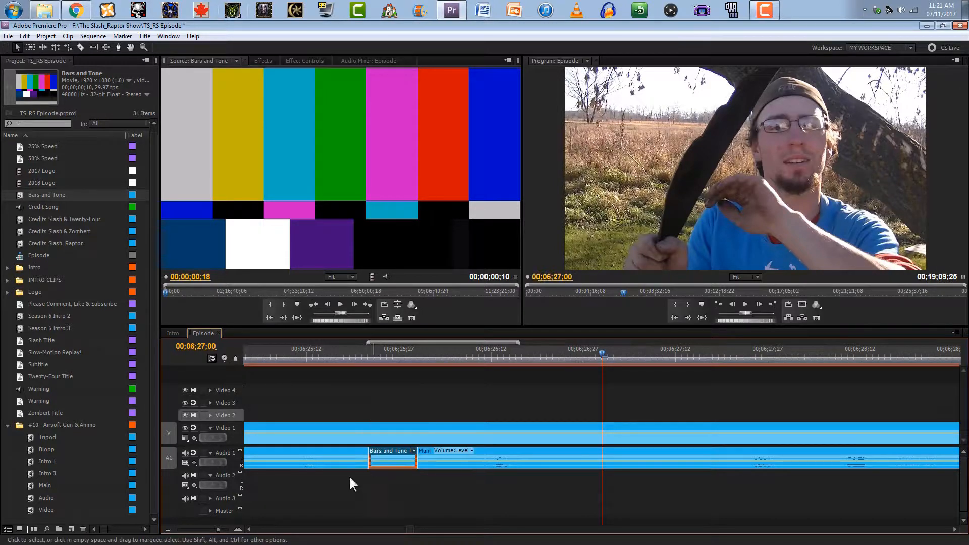
pyautogui.click(169, 530)
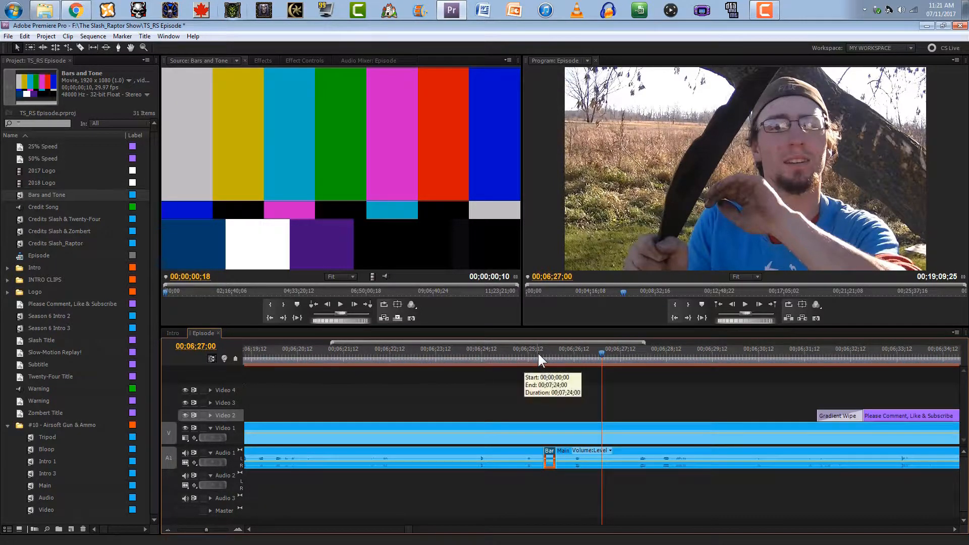
# Play the episode from just before the adjusted tone through the credits and into the Bloop clip, stopping at 00;06;56;00
pyautogui.moveTo(537, 353); pyautogui.dragTo(492, 353)
pyautogui.hotkey('ctrl', 's')
pyautogui.press('space')
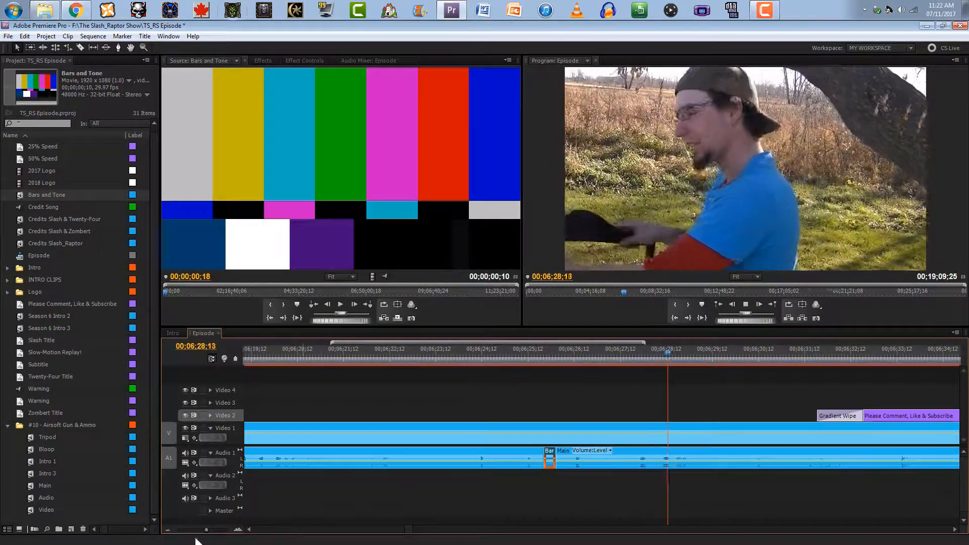
pyautogui.click(168, 529)
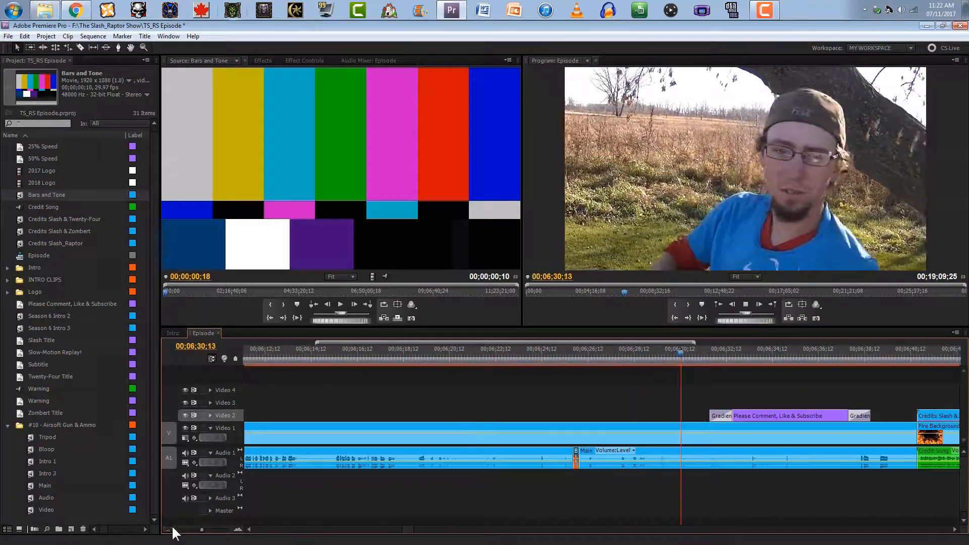
pyautogui.click(172, 528)
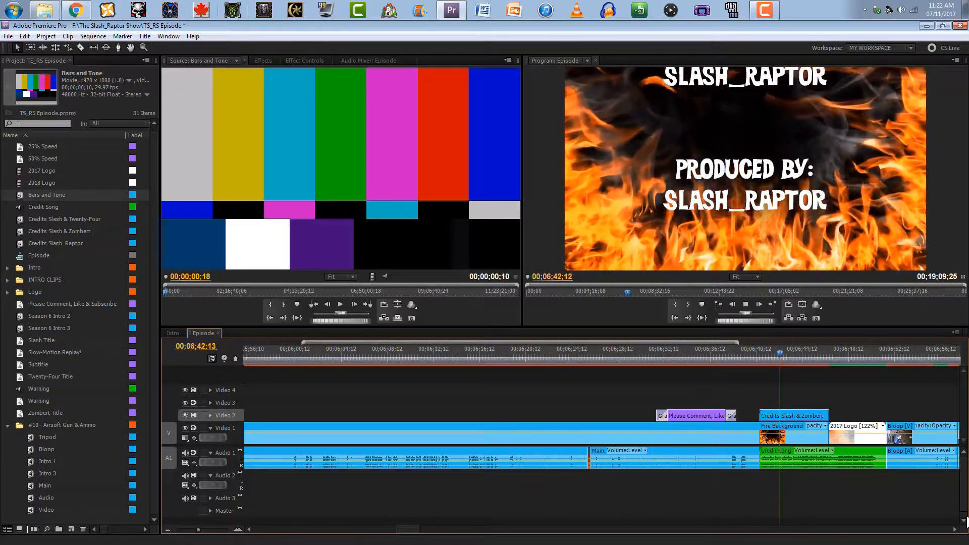
pyautogui.click(955, 530)
pyautogui.click(955, 529)
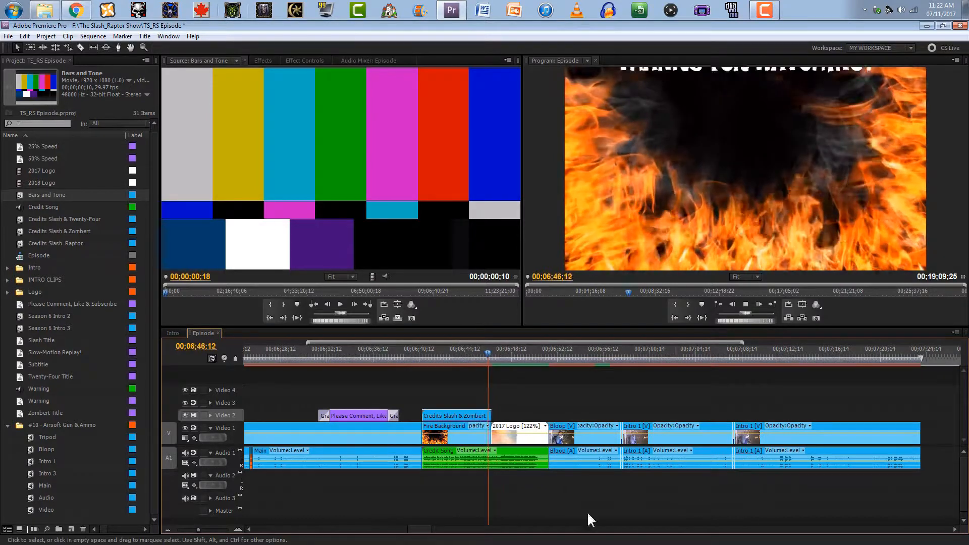
pyautogui.click(240, 530)
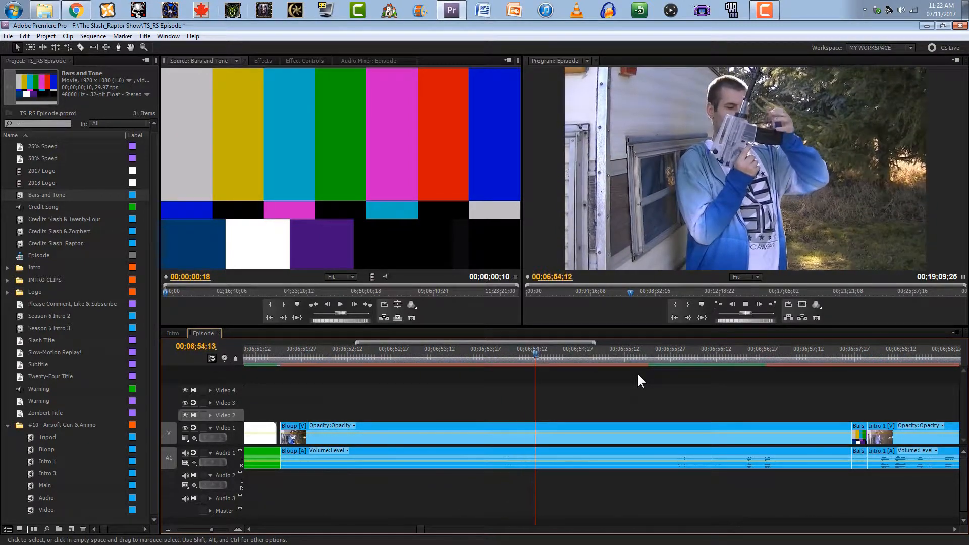
pyautogui.press('space')
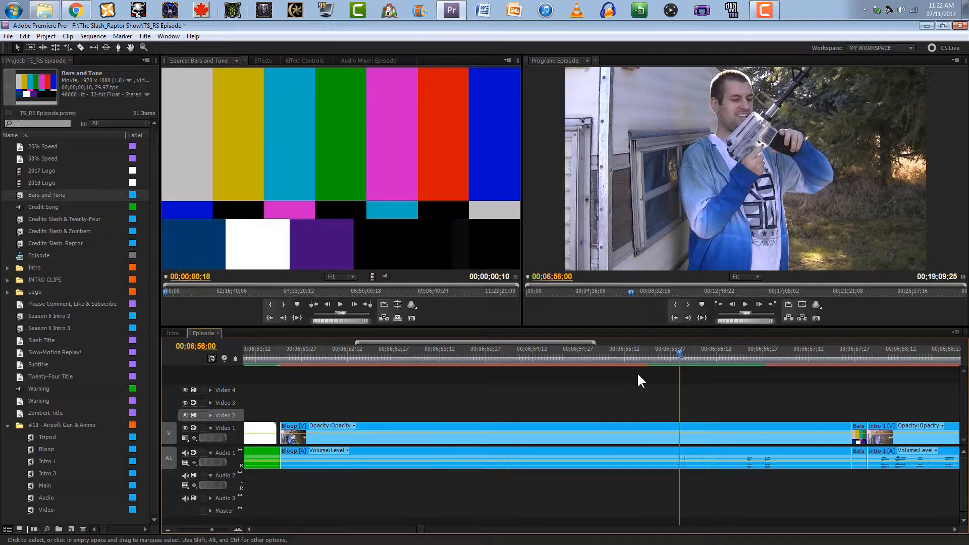
# Place the Bars and Tone audio at 00;06;55;22 on Audio 2, overlay it on Audio 1, and play the passage
pyautogui.press('Left')
pyautogui.press('Left')
pyautogui.press('Left')
pyautogui.press('Left')
pyautogui.press('Left')
pyautogui.press('Left')
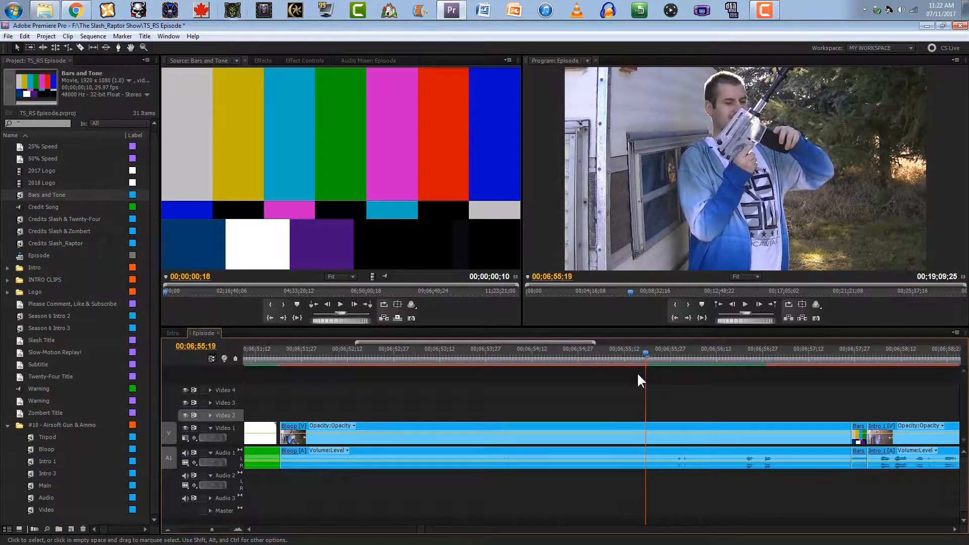
pyautogui.moveTo(388, 277); pyautogui.dragTo(669, 456)
pyautogui.press('space')
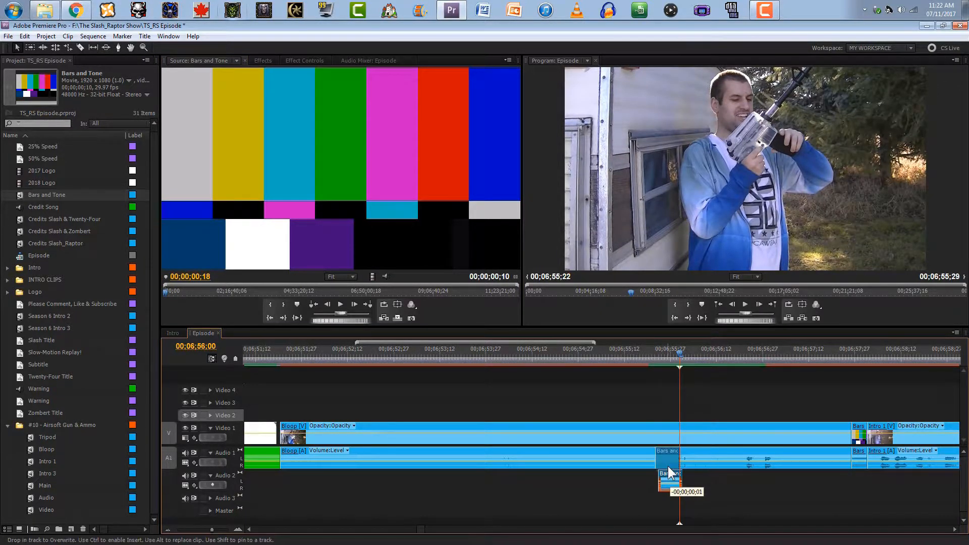
pyautogui.click(540, 355)
pyautogui.press('space')
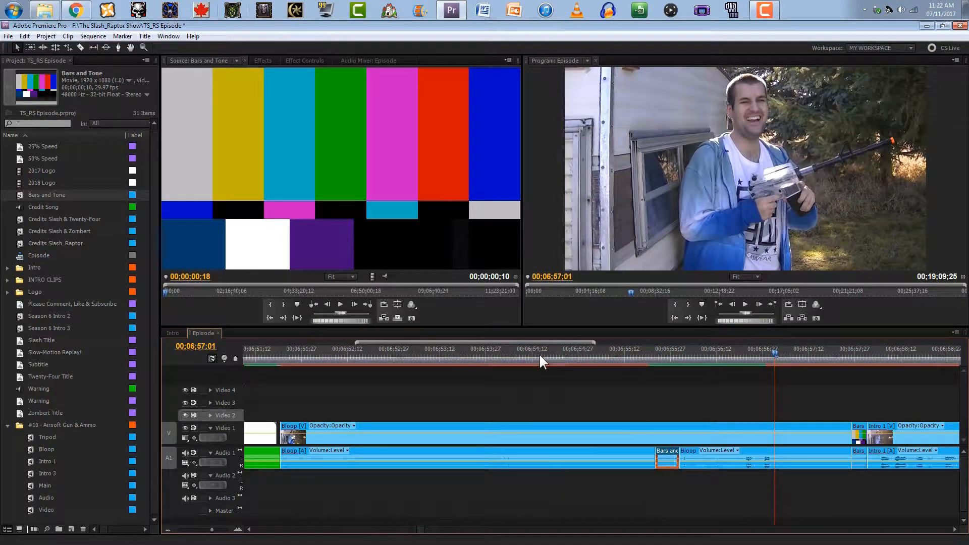
# Undo the overlay, trim the tone to six frames starting at 00;06;55;23, and play it on Audio 1
pyautogui.hotkey('ctrl', 'z')
pyautogui.moveTo(682, 473); pyautogui.dragTo(665, 458)
pyautogui.click(510, 370)
pyautogui.click(463, 348)
pyautogui.press('space')
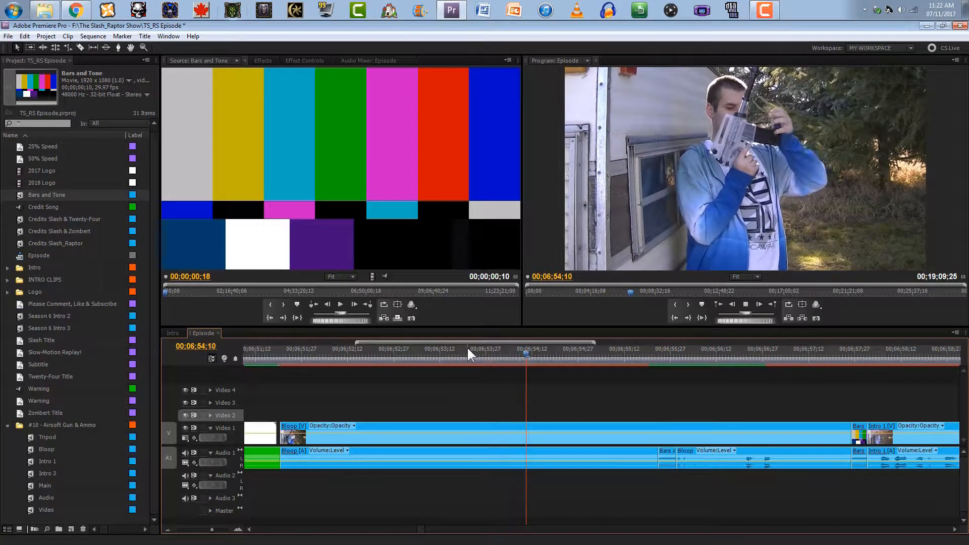
# Return the tone to Audio 2, trim it to span 00;06;55;24 to 00;06;55;28, and overlay it on Audio 1
pyautogui.press('space')
pyautogui.hotkey('ctrl', 'z')
pyautogui.click(658, 360)
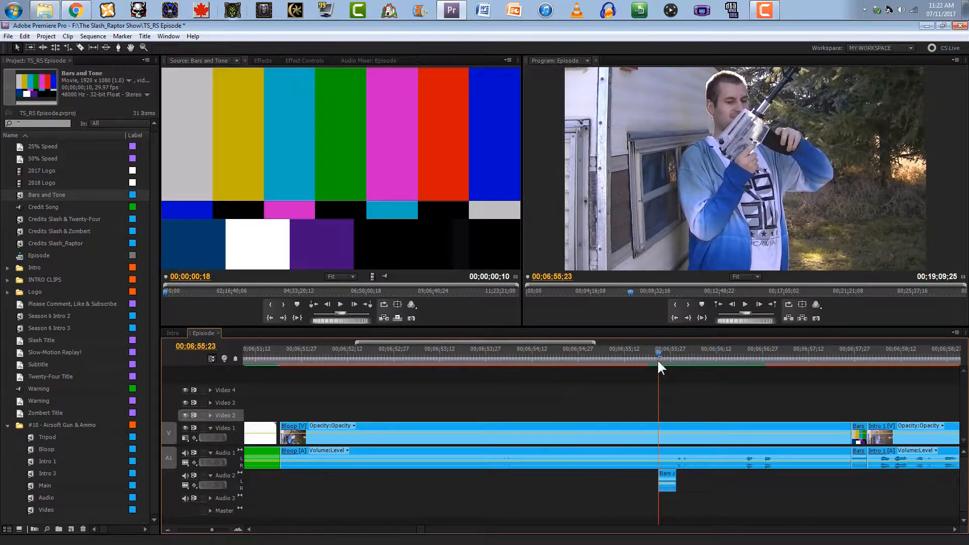
pyautogui.click(237, 529)
pyautogui.click(238, 529)
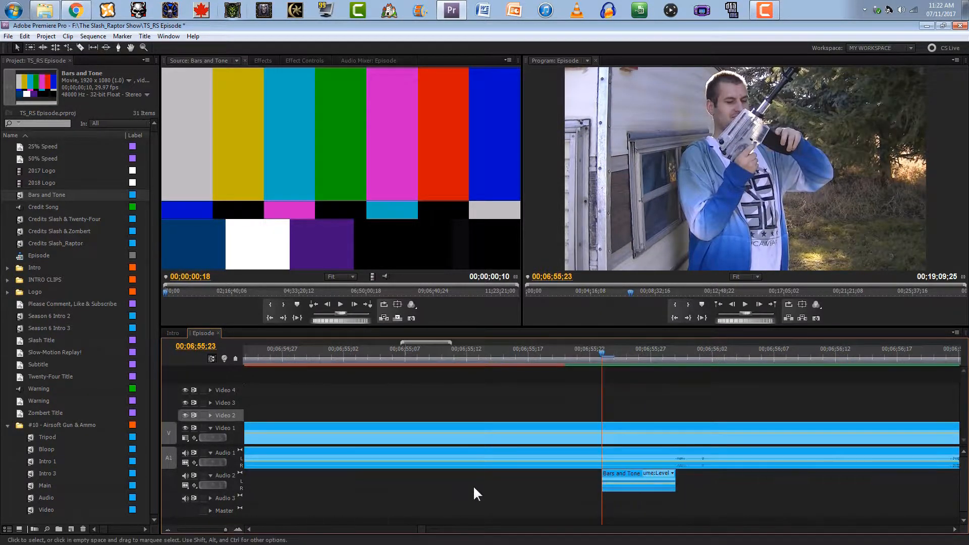
pyautogui.click(676, 480)
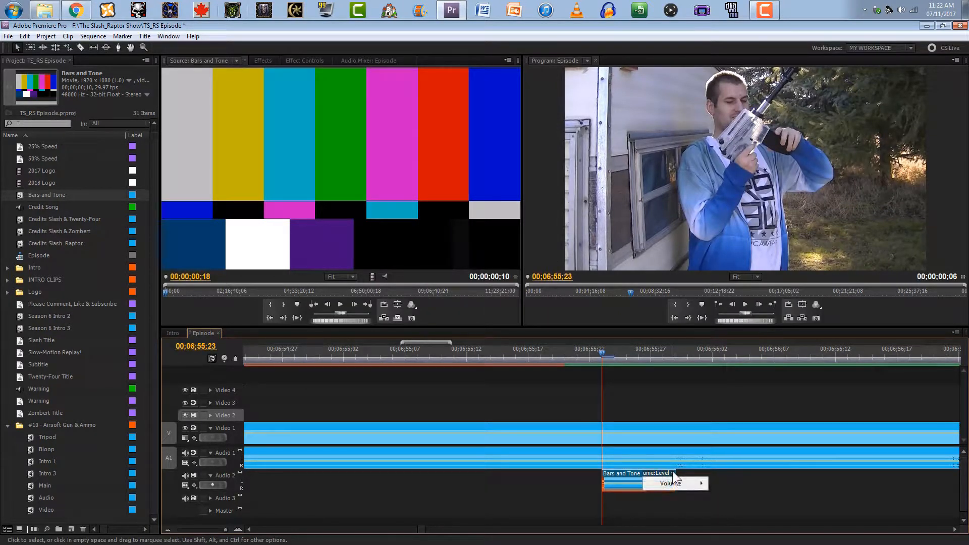
pyautogui.click(658, 355)
pyautogui.moveTo(658, 354)
pyautogui.mouseDown()
pyautogui.moveTo(675, 353)
pyautogui.moveTo(662, 357)
pyautogui.mouseUp()
pyautogui.moveTo(675, 480); pyautogui.dragTo(663, 480)
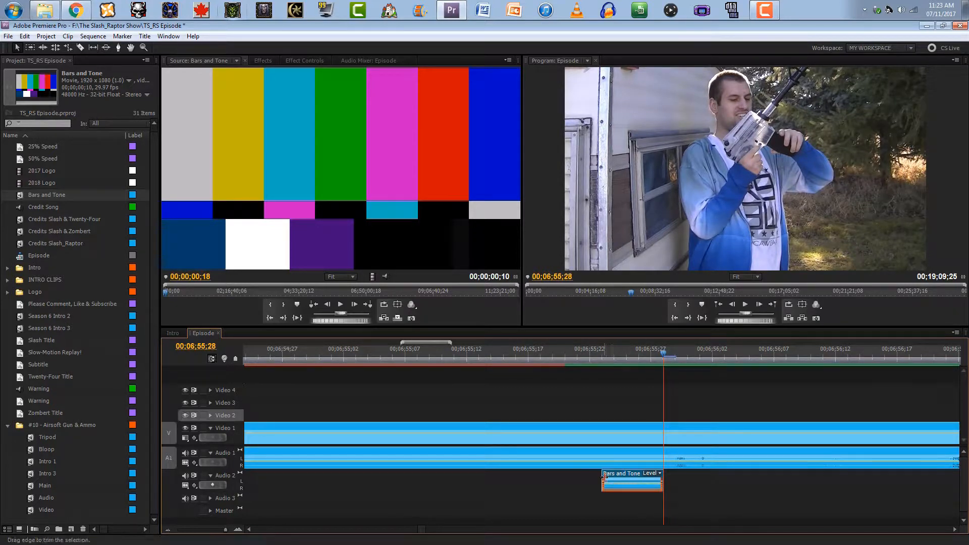
pyautogui.moveTo(602, 476); pyautogui.dragTo(624, 454)
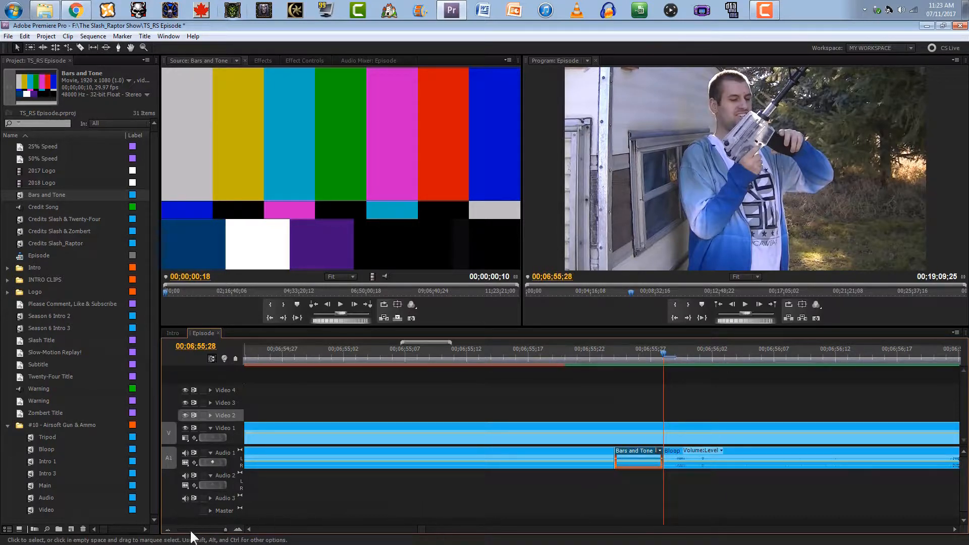
# Play the trimmed tone, lift it to Audio 2, extend its start one frame to 00;06;55;23, and overlay it on Audio 1
pyautogui.click(168, 530)
pyautogui.click(168, 530)
pyautogui.click(507, 359)
pyautogui.press('space')
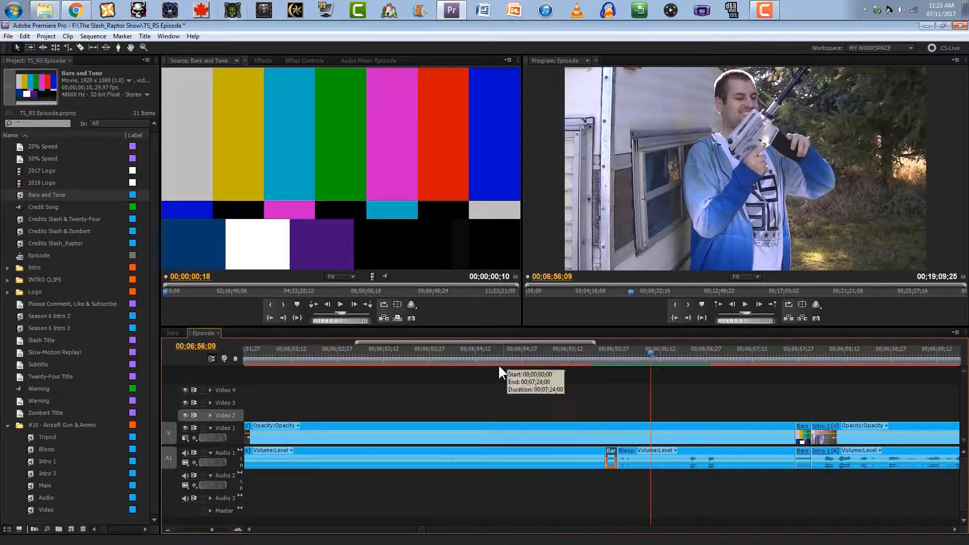
pyautogui.click(238, 529)
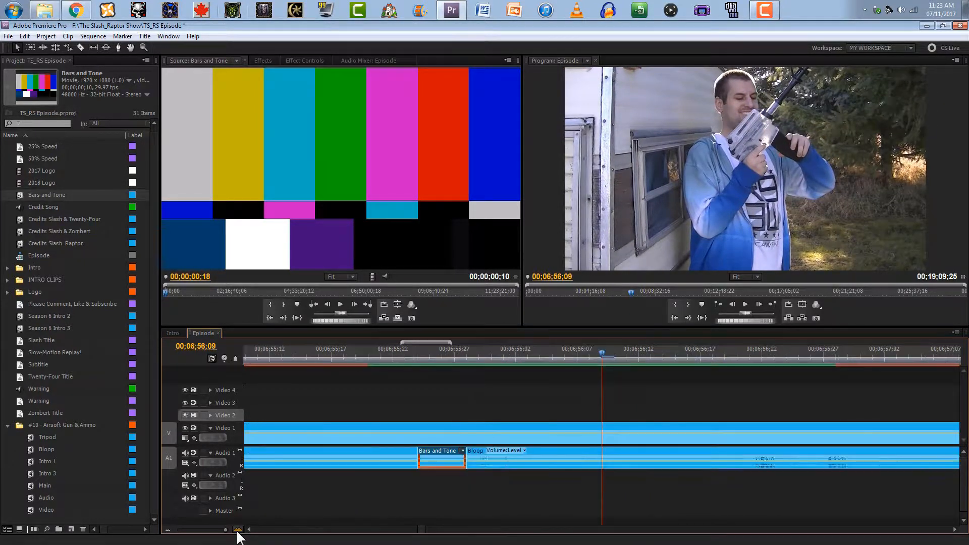
pyautogui.click(238, 529)
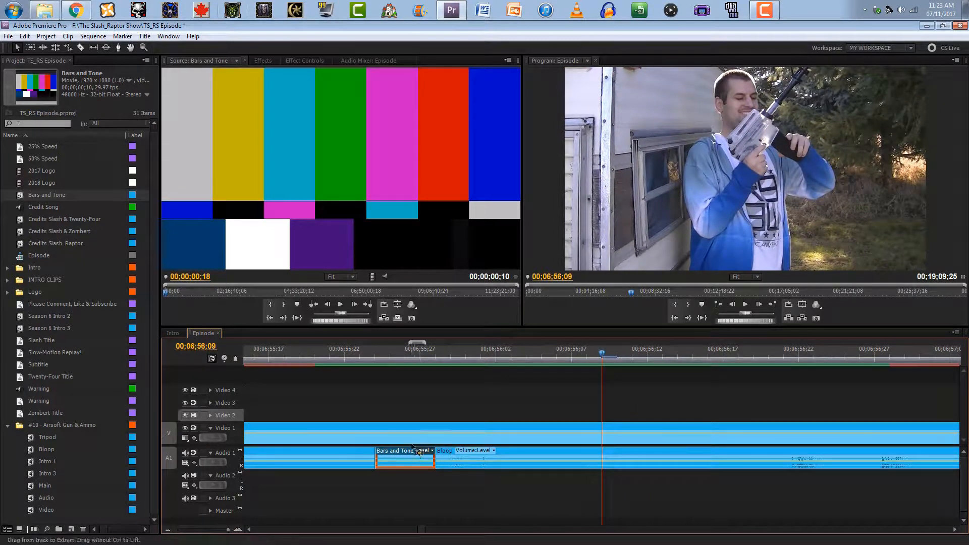
pyautogui.moveTo(410, 446); pyautogui.dragTo(437, 471)
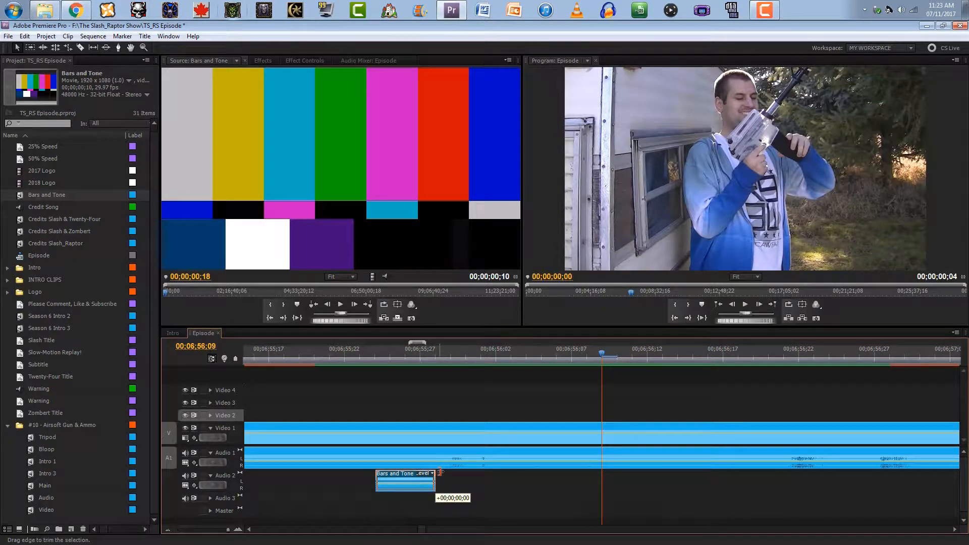
pyautogui.moveTo(441, 472); pyautogui.dragTo(439, 473)
pyautogui.moveTo(372, 475); pyautogui.dragTo(370, 465)
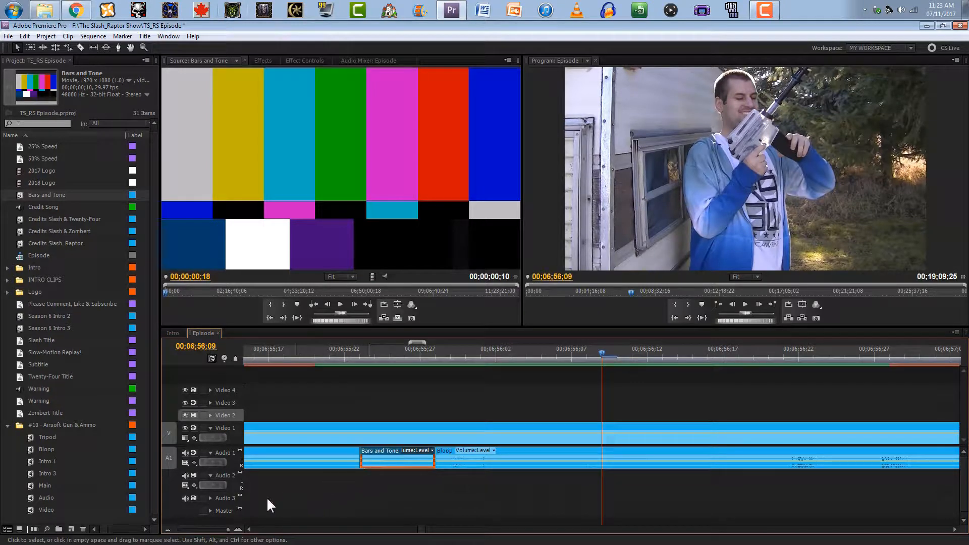
# Play from before the Bloop clip's tone through the remaining clips to the end of the episode at 00;07;24;00
pyautogui.click(167, 530)
pyautogui.click(460, 359)
pyautogui.press('space')
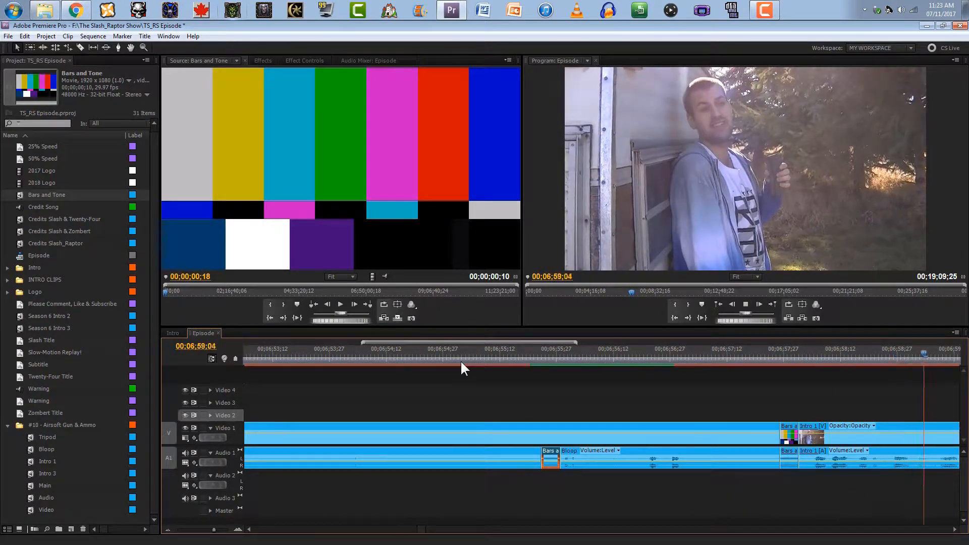
pyautogui.click(168, 530)
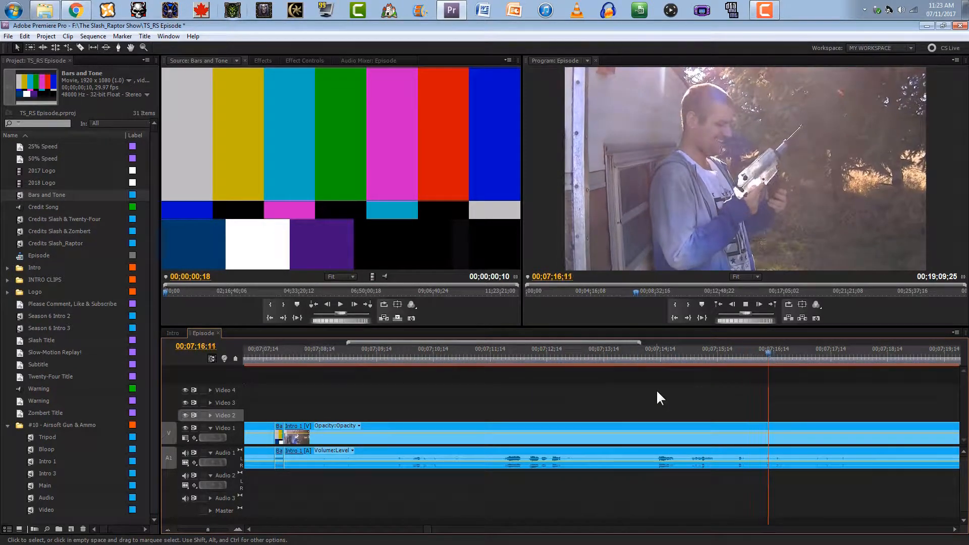
pyautogui.click(167, 530)
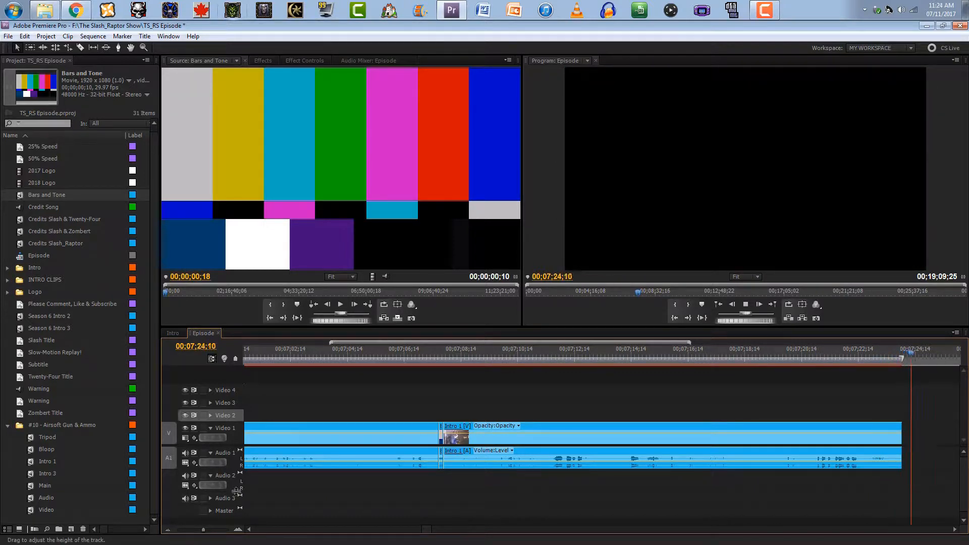
pyautogui.click(167, 530)
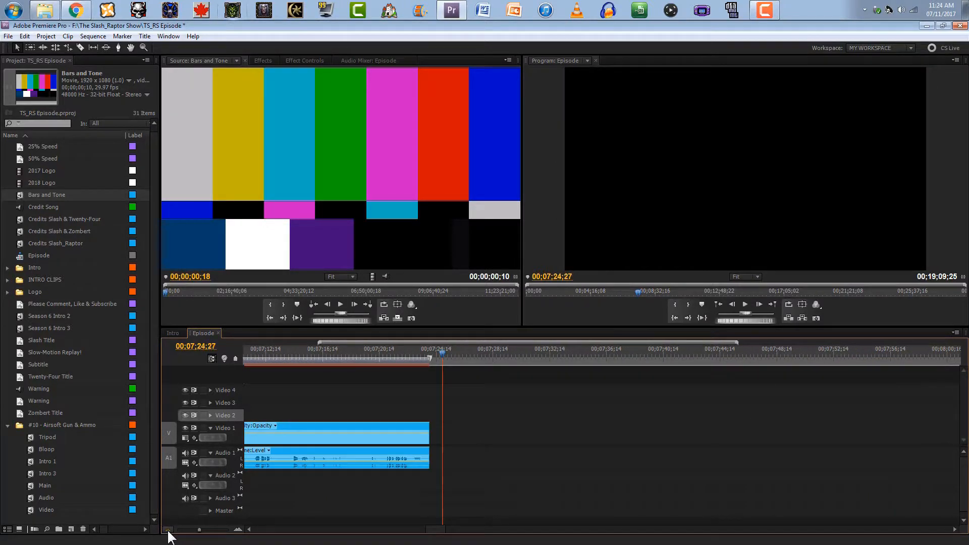
# Show the whole Episode sequence, return the playhead to 00;00;00;00, and save the project
pyautogui.click(168, 529)
pyautogui.click(167, 529)
pyautogui.click(167, 530)
pyautogui.click(167, 530)
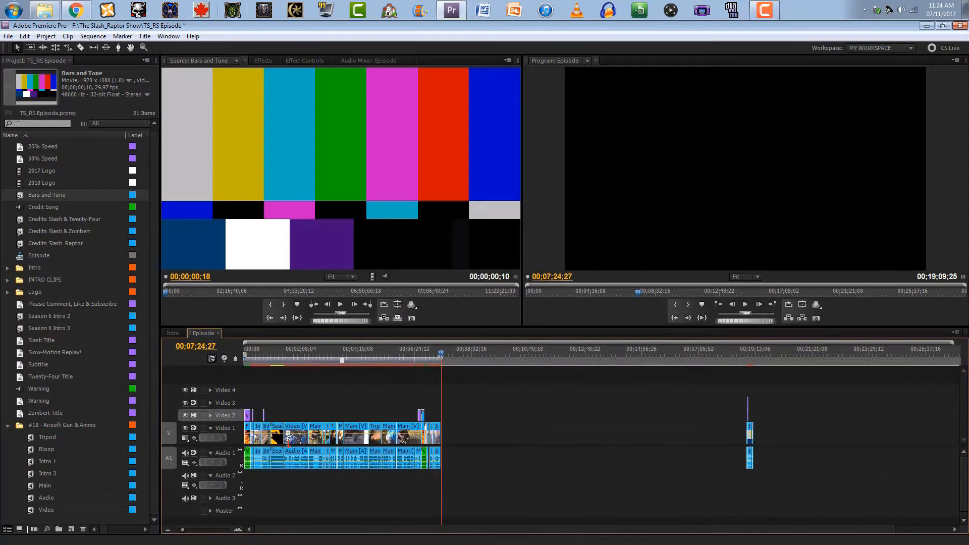
pyautogui.moveTo(383, 356); pyautogui.dragTo(200, 367)
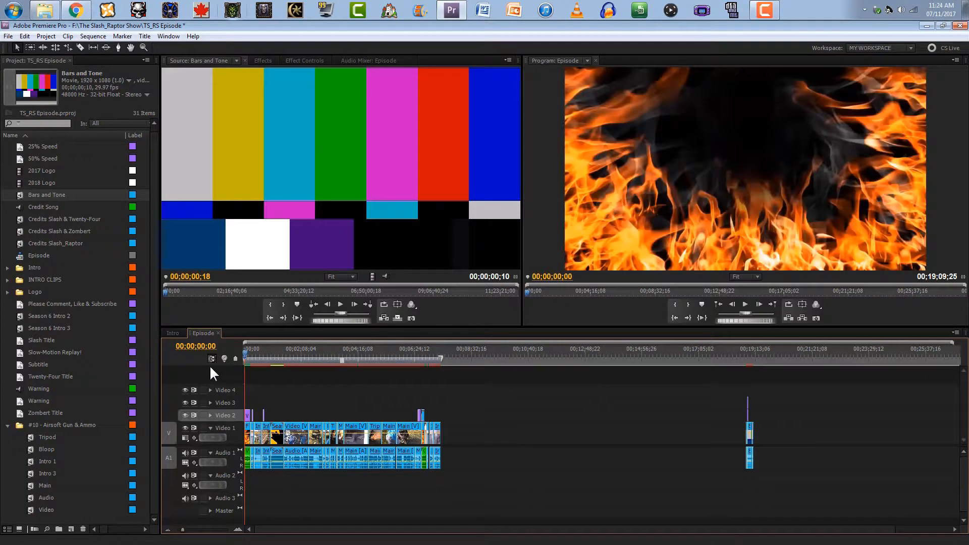
pyautogui.hotkey('ctrl', 's')
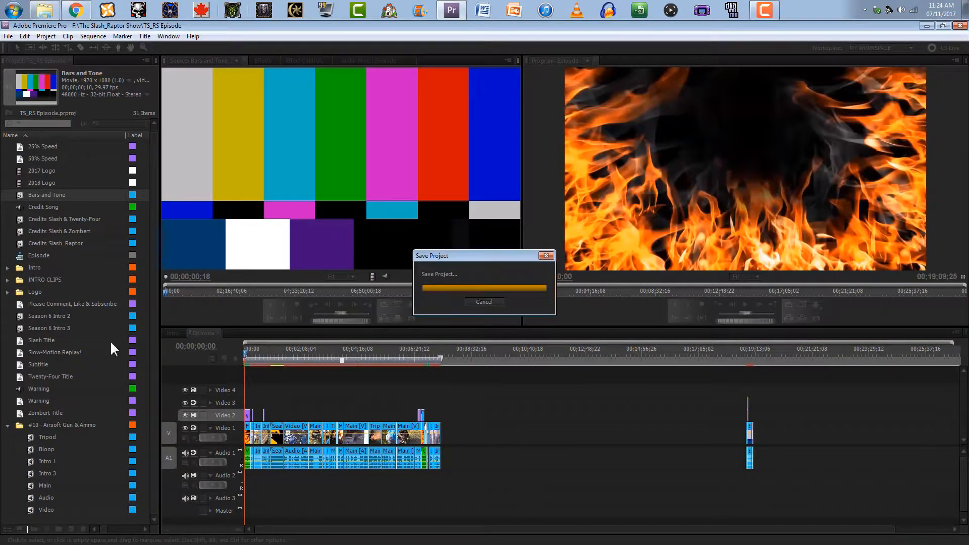
# Clear Bars and Tone from the source monitor and collapse the #10 - Airsoft Gun & Ammo bin, keeping the playhead at the sequence start
pyautogui.click(234, 63)
pyautogui.click(211, 81)
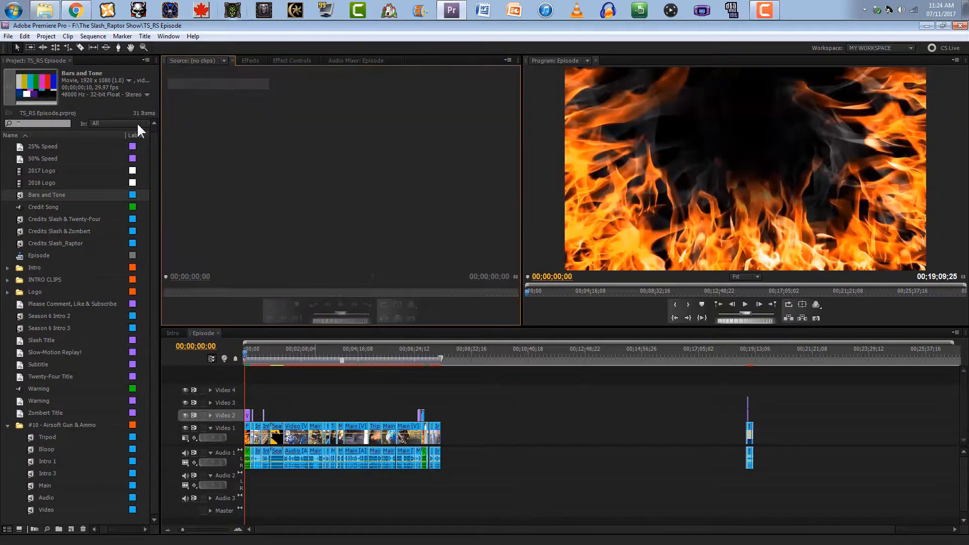
pyautogui.click(7, 425)
pyautogui.click(199, 337)
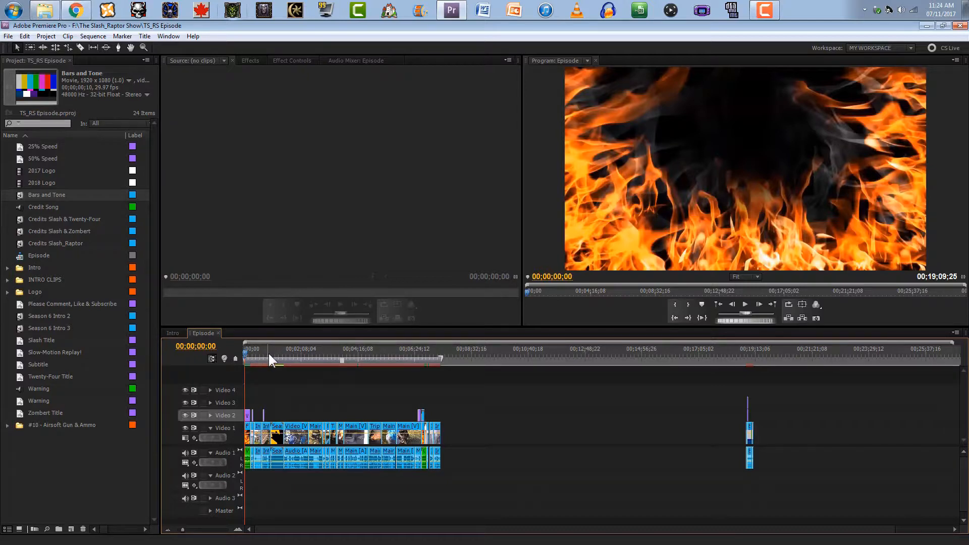
pyautogui.moveTo(268, 355); pyautogui.dragTo(216, 353)
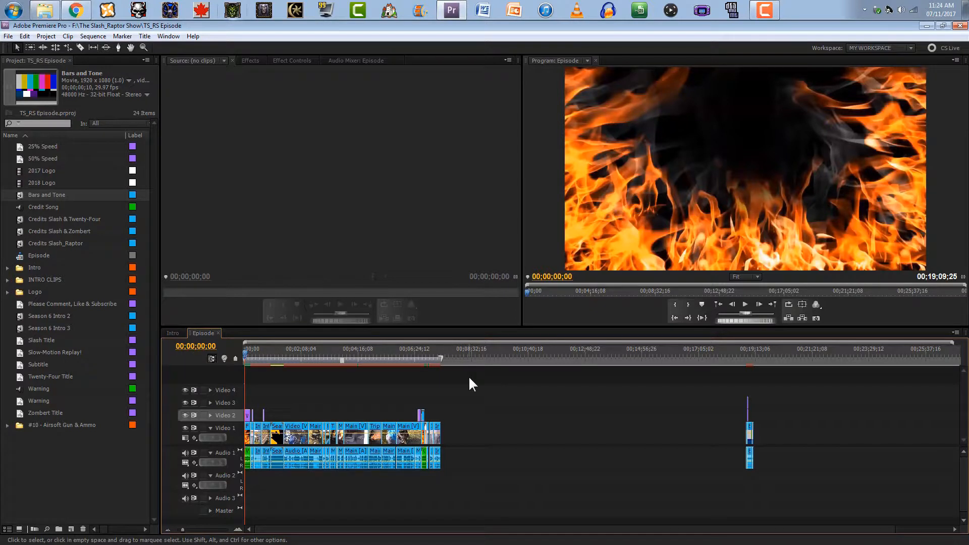
pyautogui.rightClick(590, 120)
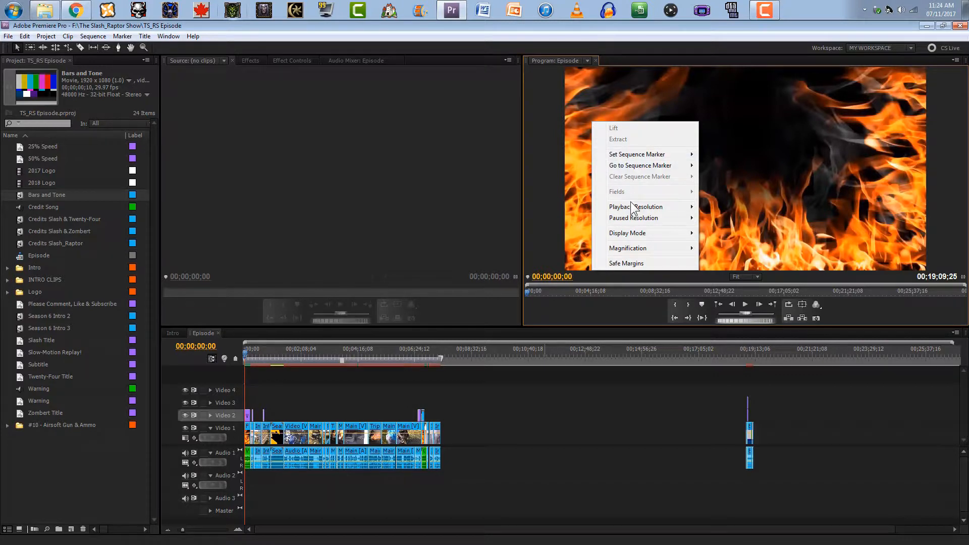
pyautogui.moveTo(630, 239)
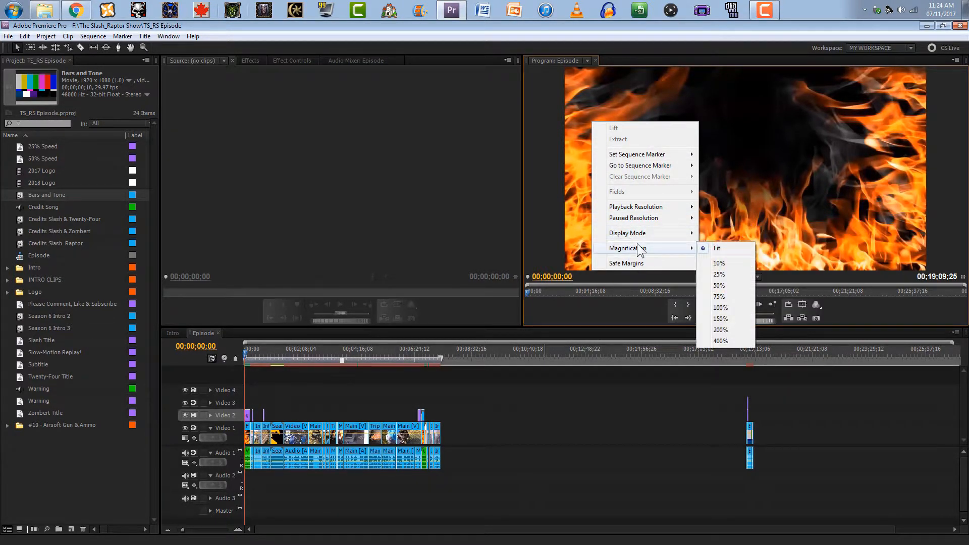
pyautogui.moveTo(628, 212)
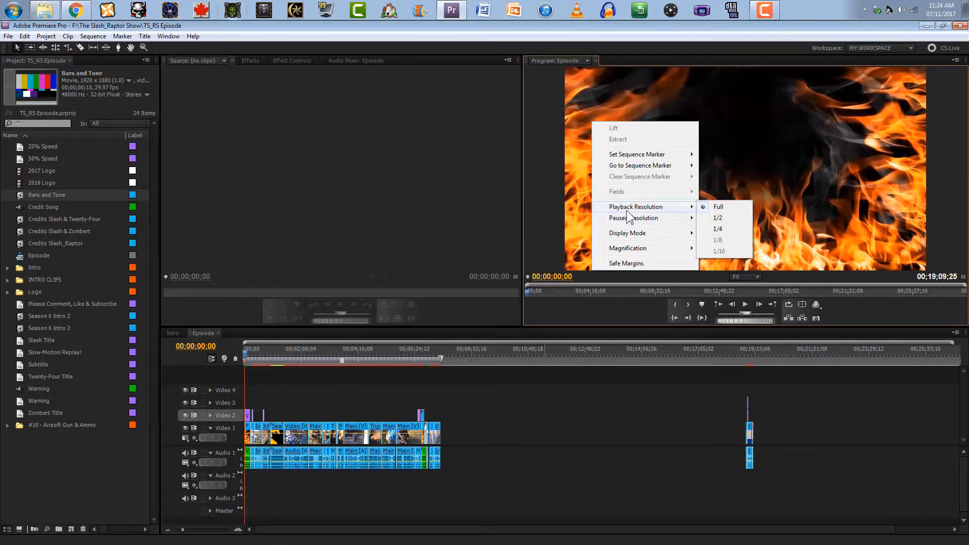
pyautogui.click(503, 209)
pyautogui.click(554, 234)
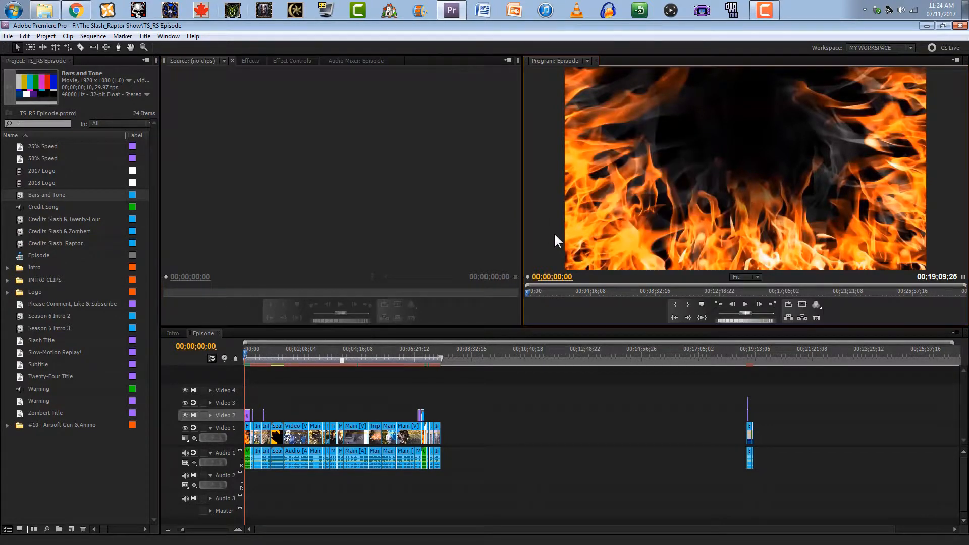
pyautogui.click(761, 275)
pyautogui.click(761, 275)
pyautogui.click(168, 37)
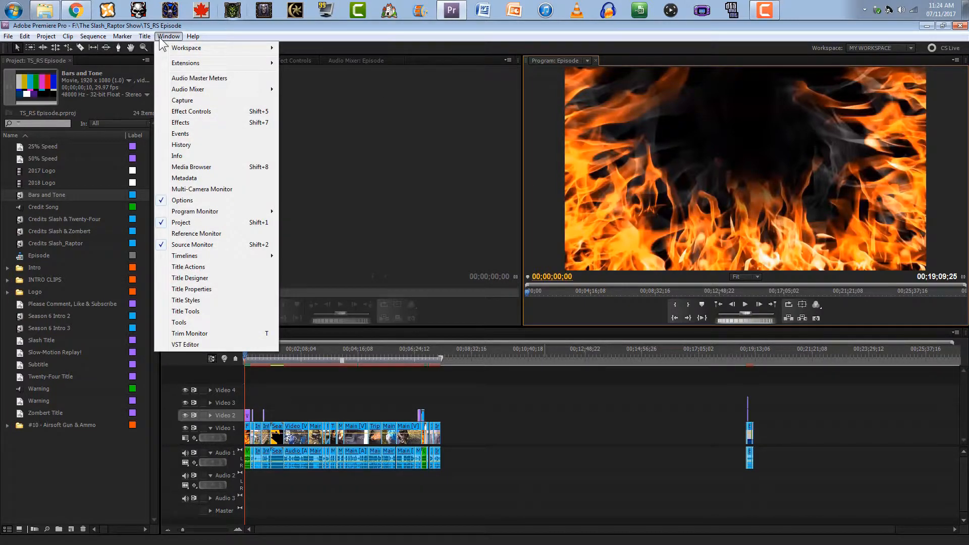
# Maximize the Program monitor frame and play the Episode sequence from 00;00;00;00 through the end of its last clip
pyautogui.moveTo(188, 51)
pyautogui.click(956, 60)
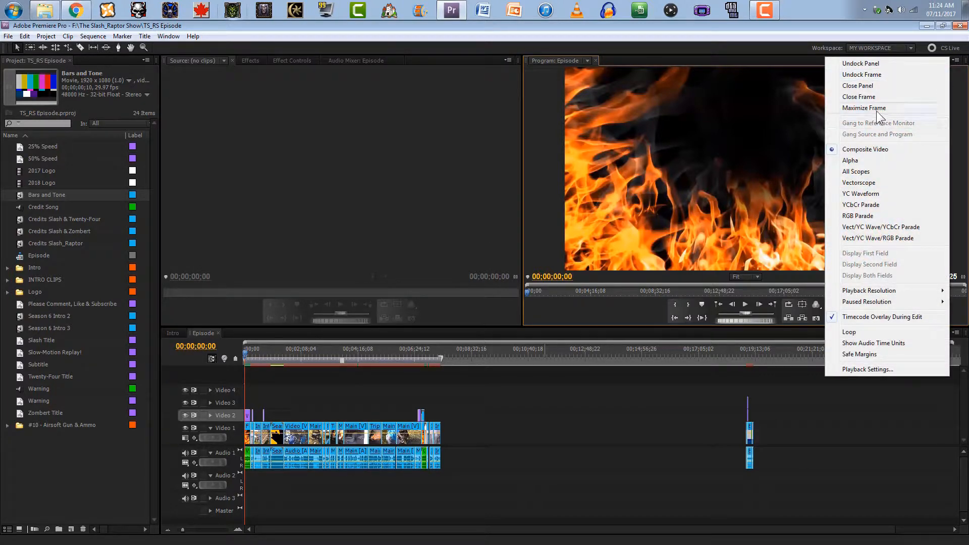
pyautogui.moveTo(864, 295)
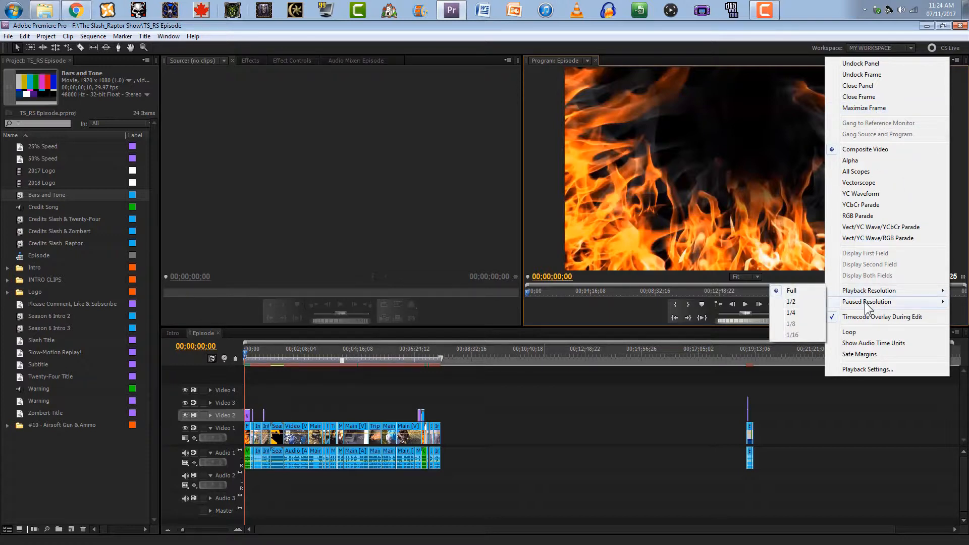
pyautogui.click(861, 109)
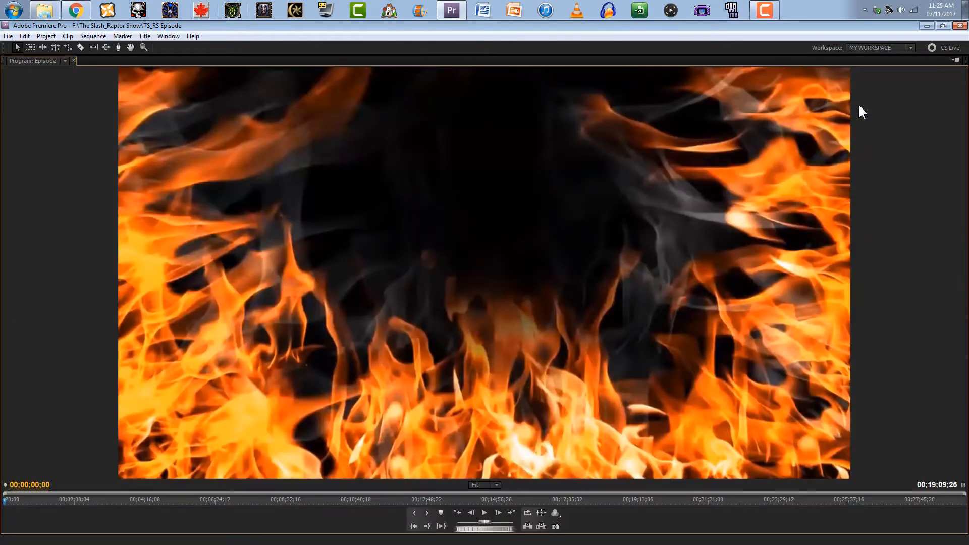
pyautogui.click(486, 514)
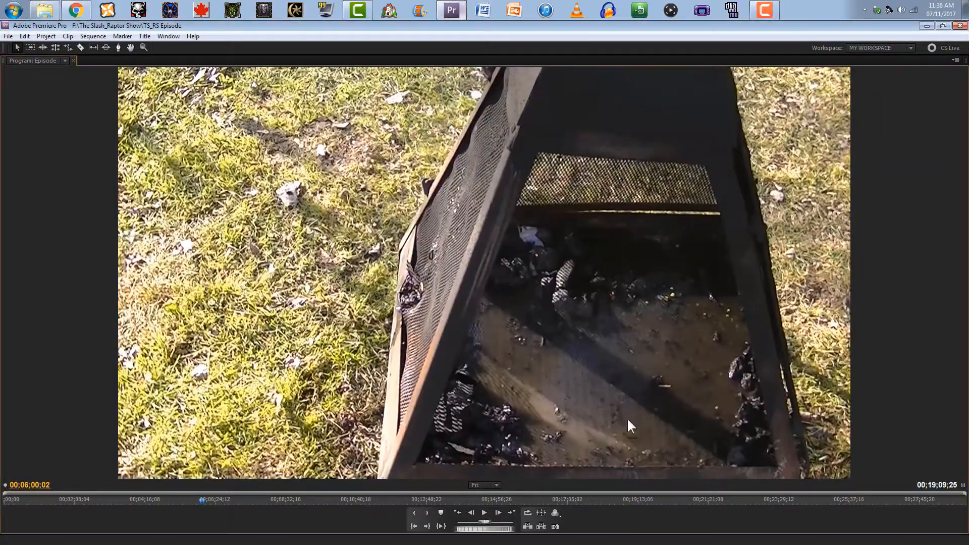
pyautogui.click(482, 511)
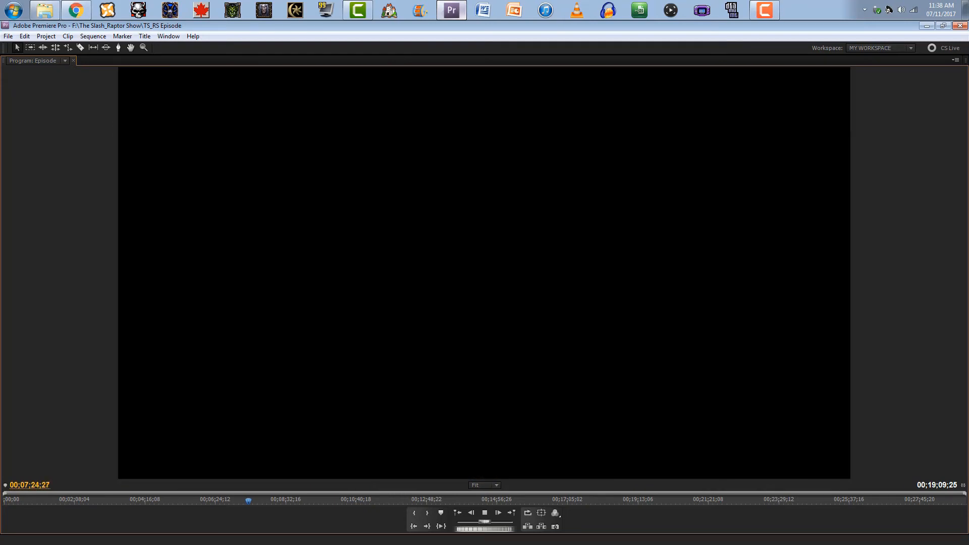
# Restore the Program monitor's frame size and place the playhead at 00;06;51;21, where the Bloop clip begins
pyautogui.click(956, 60)
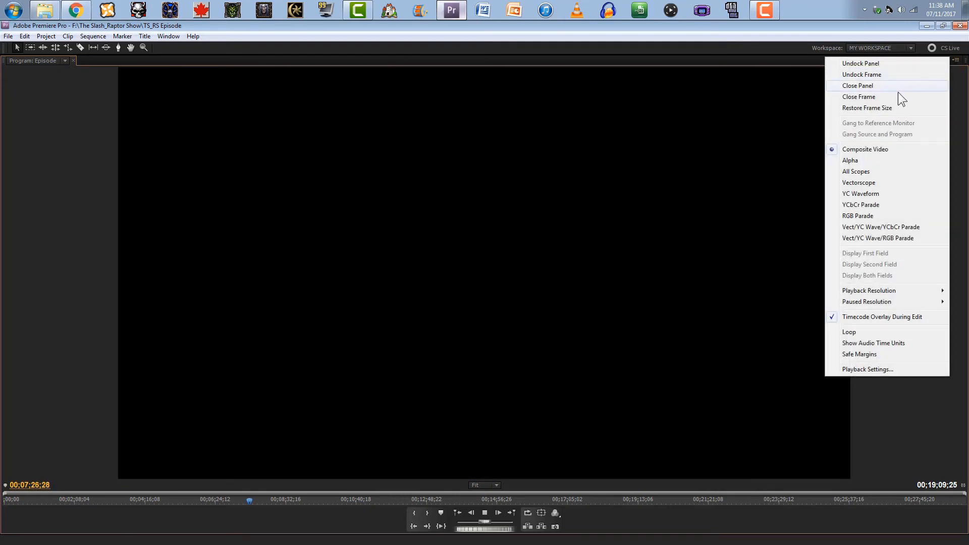
pyautogui.click(888, 106)
pyautogui.click(431, 349)
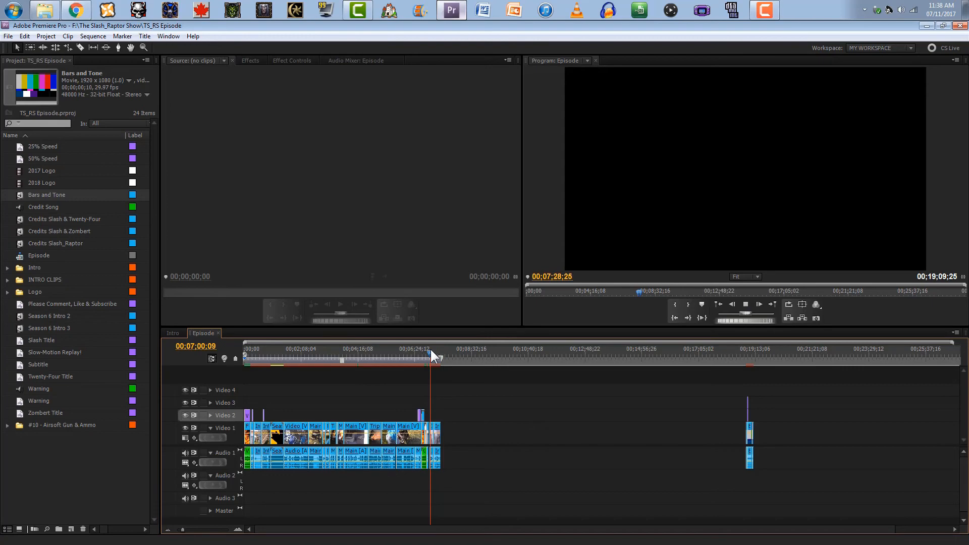
pyautogui.click(237, 529)
pyautogui.click(237, 530)
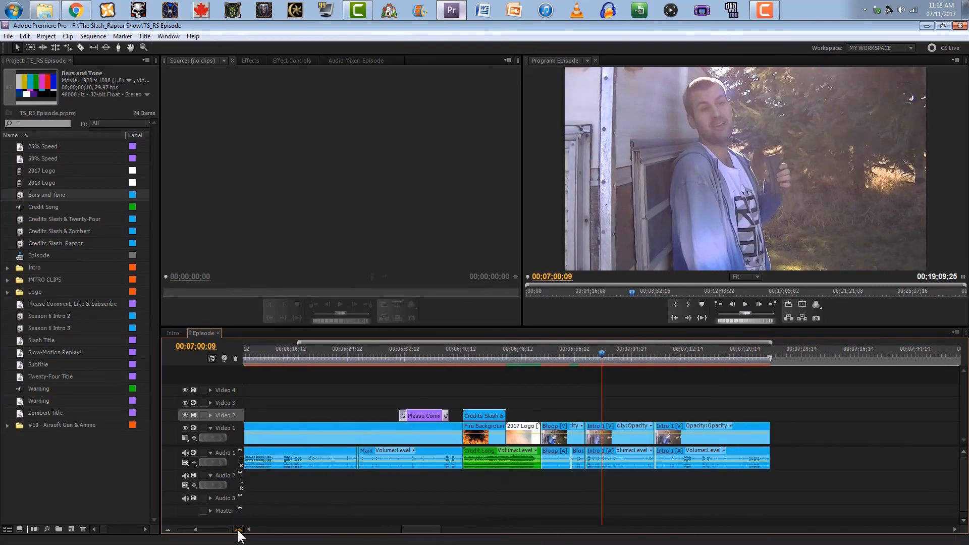
pyautogui.click(237, 530)
pyautogui.click(237, 530)
pyautogui.moveTo(471, 351); pyautogui.dragTo(332, 359)
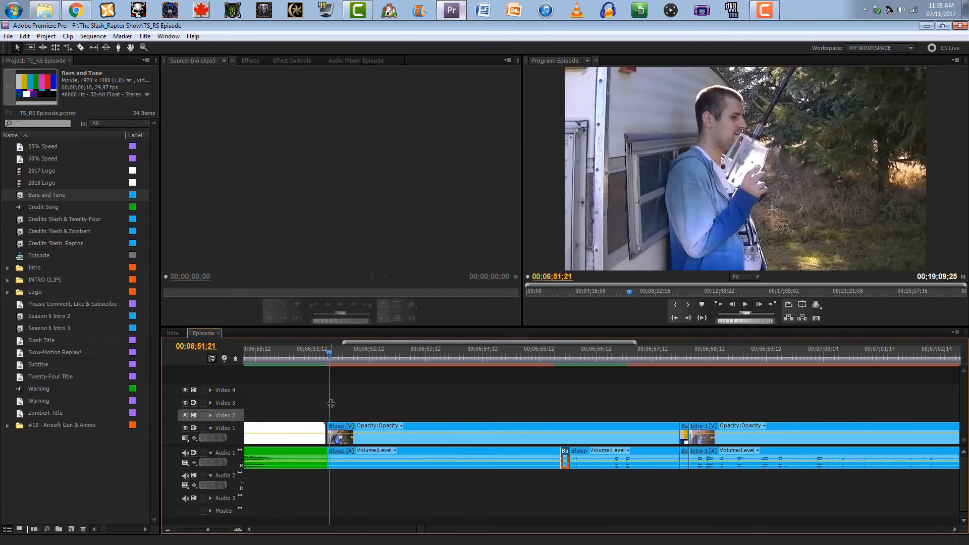
# Unlink the Bloop clip and extend its video start one frame earlier to close the gap after the 2017 Logo clip
pyautogui.moveTo(326, 426); pyautogui.dragTo(331, 425)
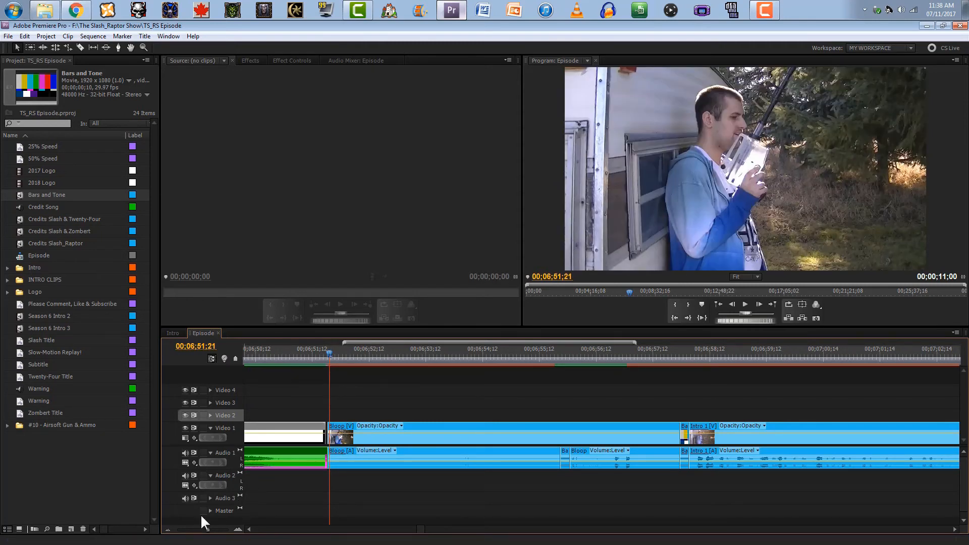
pyautogui.click(162, 529)
pyautogui.click(164, 529)
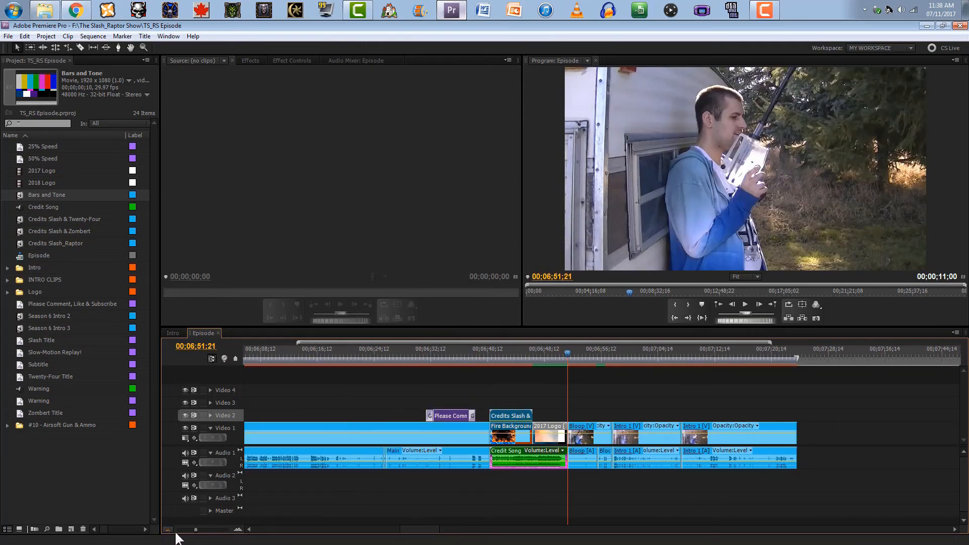
pyautogui.click(238, 529)
pyautogui.click(238, 529)
pyautogui.click(238, 529)
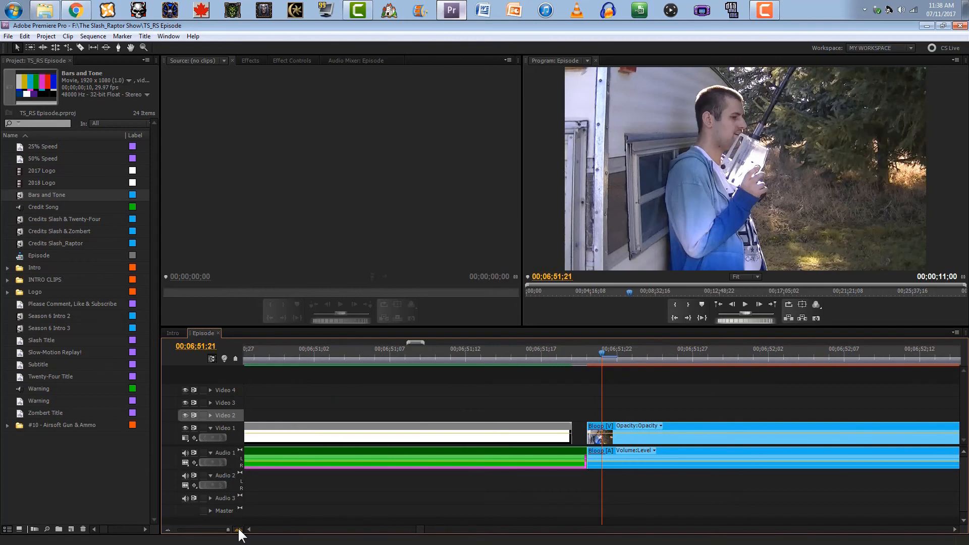
pyautogui.click(591, 427)
pyautogui.rightClick(590, 426)
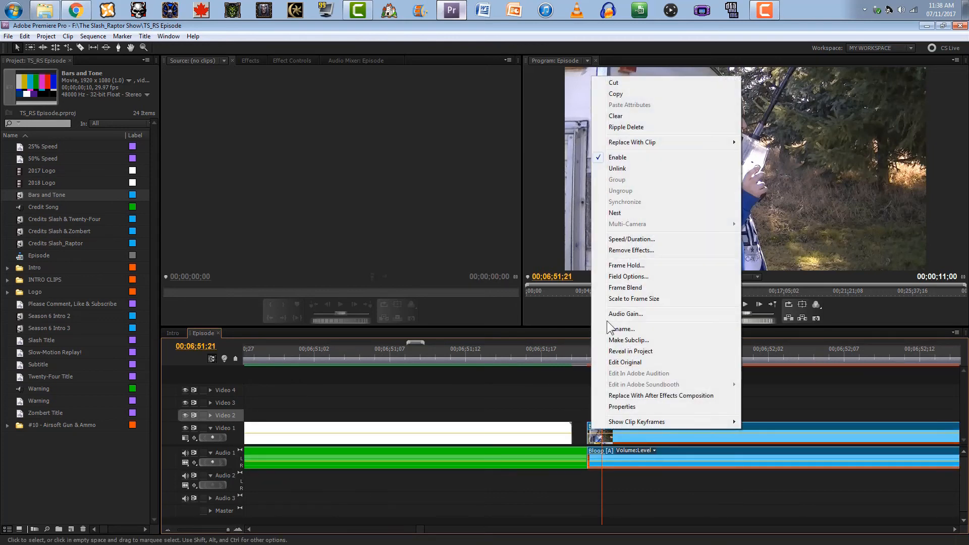
pyautogui.click(617, 169)
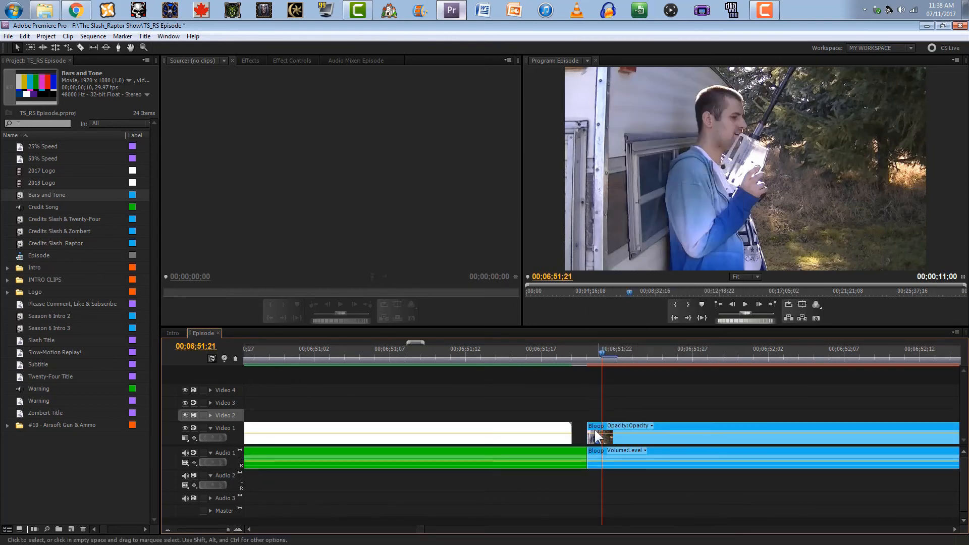
pyautogui.moveTo(587, 429); pyautogui.dragTo(571, 429)
pyautogui.click(561, 357)
pyautogui.moveTo(561, 356); pyautogui.dragTo(595, 355)
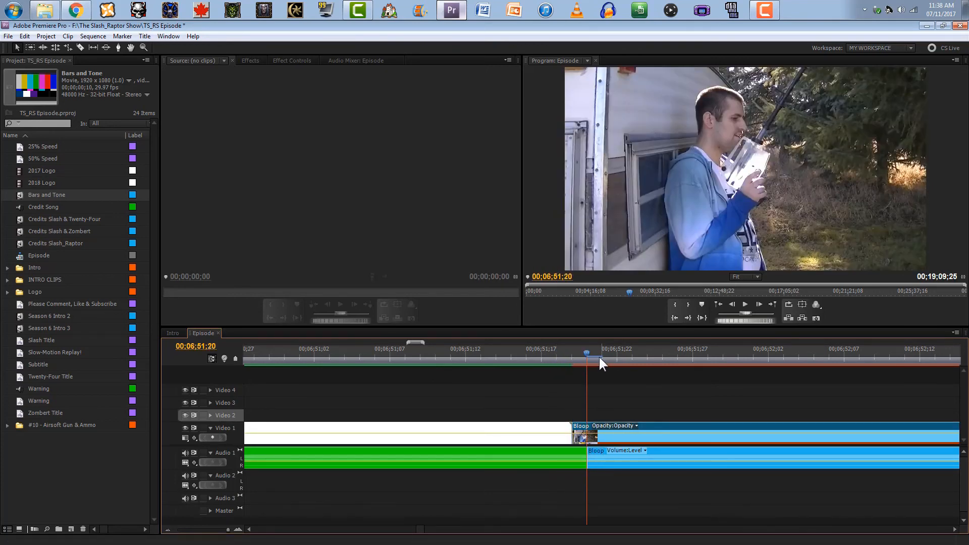
pyautogui.click(168, 529)
pyautogui.click(168, 530)
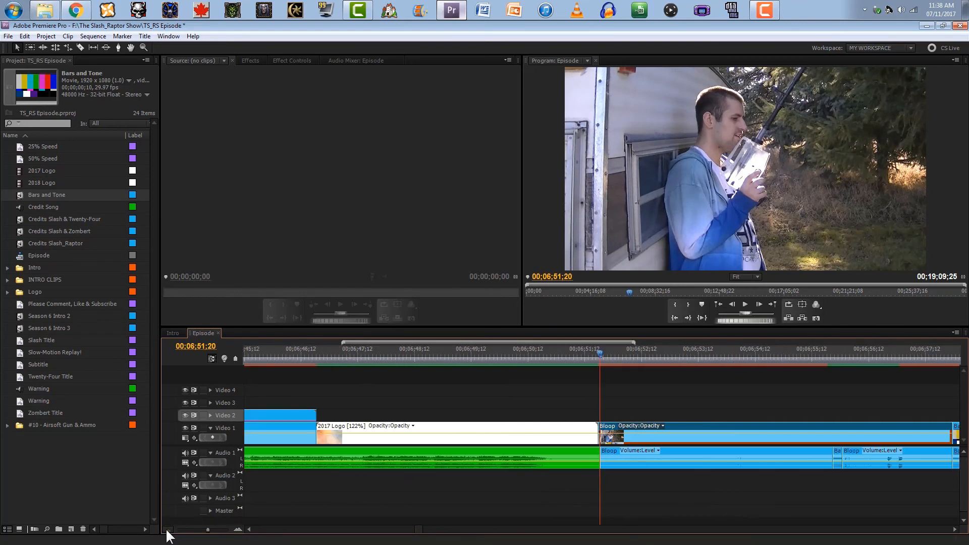
pyautogui.click(168, 530)
pyautogui.click(167, 529)
pyautogui.moveTo(619, 412); pyautogui.dragTo(630, 456)
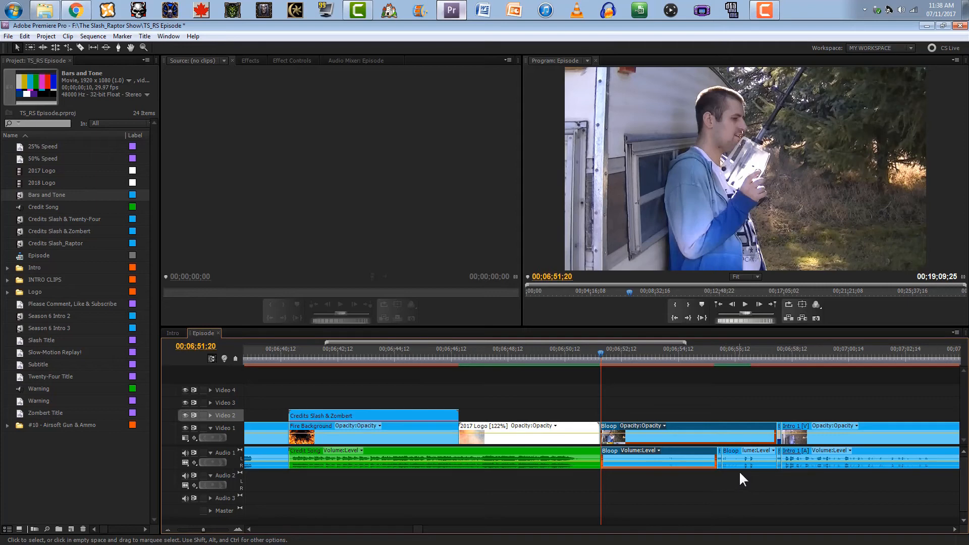
pyautogui.keyDown('shift'); pyautogui.click(732, 459); pyautogui.keyUp('shift')
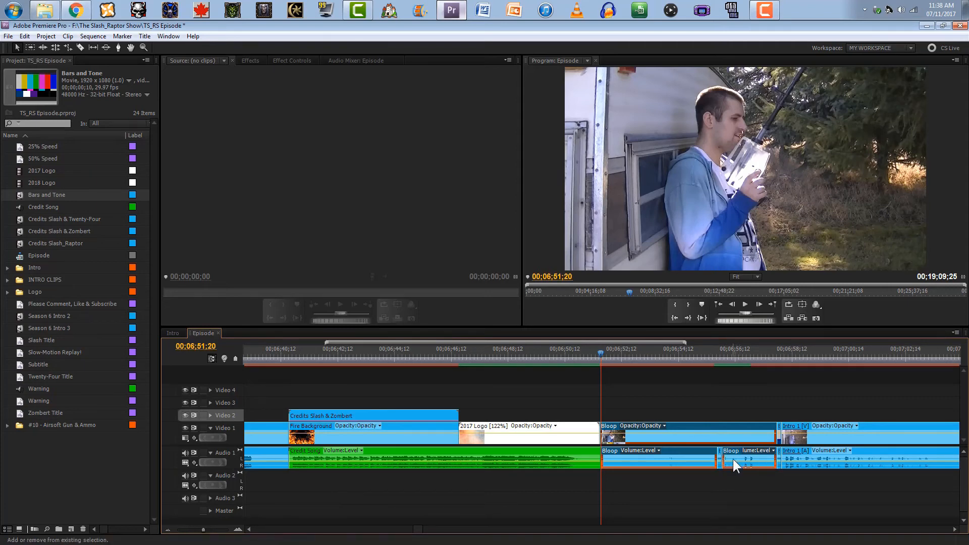
pyautogui.rightClick(733, 459)
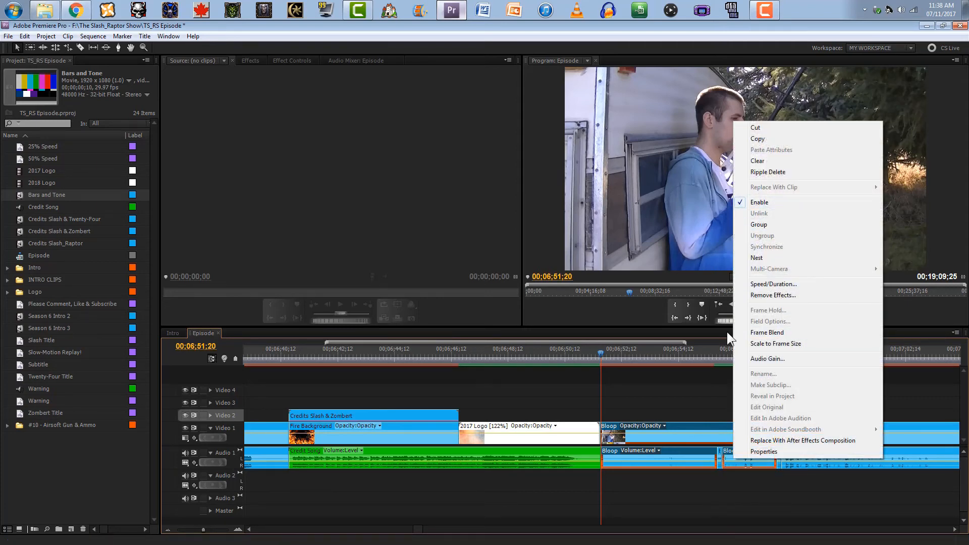
pyautogui.click(728, 381)
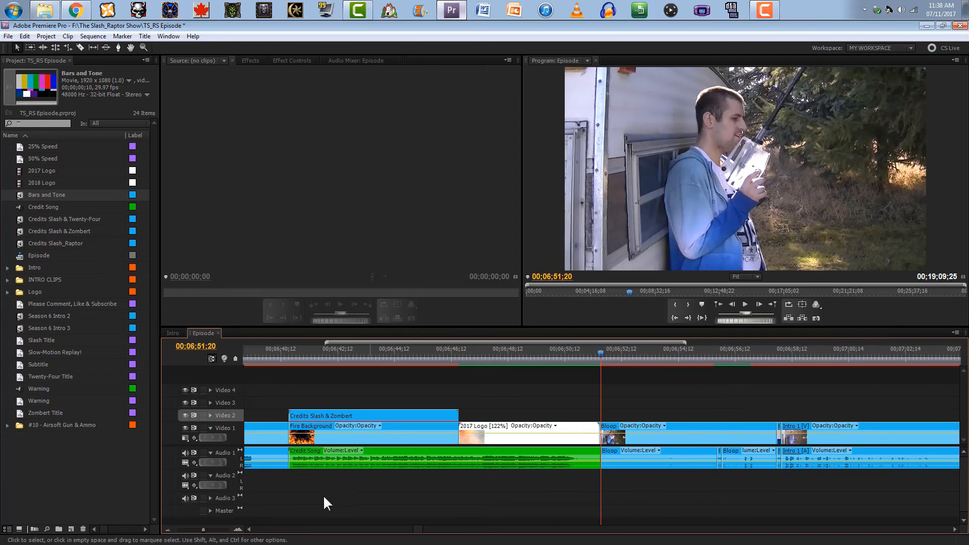
# Advance the playhead frame by frame past the end of the last Intro 1 clip to 00;07;25;00
pyautogui.click(169, 528)
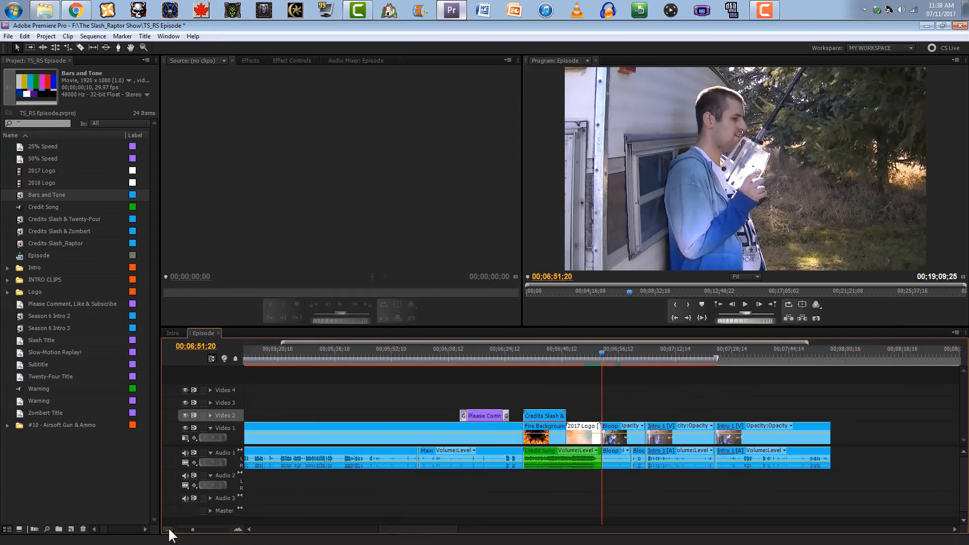
pyautogui.click(168, 528)
pyautogui.moveTo(718, 349); pyautogui.dragTo(716, 352)
pyautogui.press('Right')
pyautogui.press('Right')
pyautogui.press('Right')
pyautogui.press('Right')
pyautogui.press('Right')
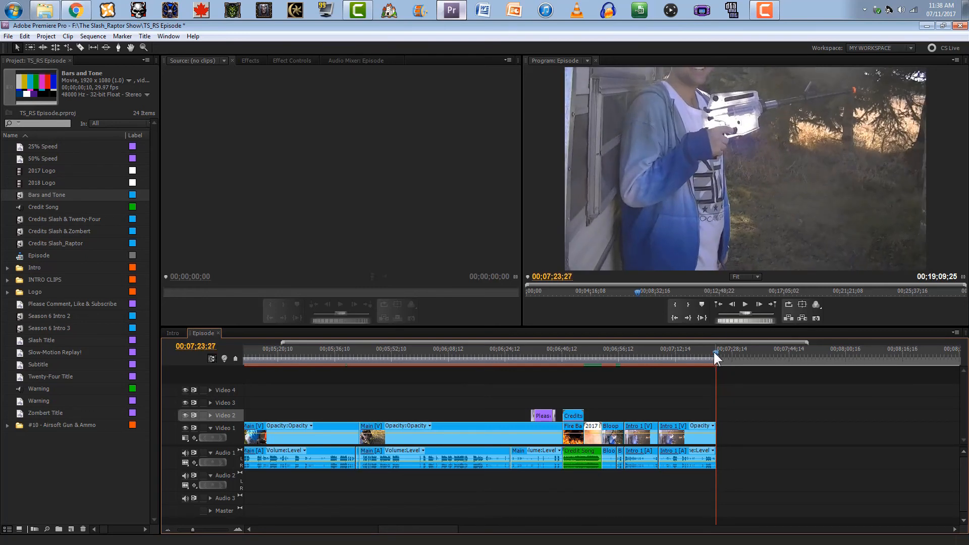
pyautogui.press('Right')
pyautogui.press('Right')
pyautogui.press('Right')
pyautogui.press('Right')
pyautogui.press('Right')
pyautogui.press('Right')
pyautogui.press('Right')
pyautogui.press('Right')
pyautogui.press('Right')
pyautogui.press('Right')
pyautogui.press('Right')
pyautogui.press('Right')
pyautogui.press('Right')
pyautogui.press('Right')
pyautogui.press('Right')
pyautogui.press('Right')
pyautogui.press('Right')
pyautogui.press('Right')
pyautogui.press('Right')
pyautogui.press('Right')
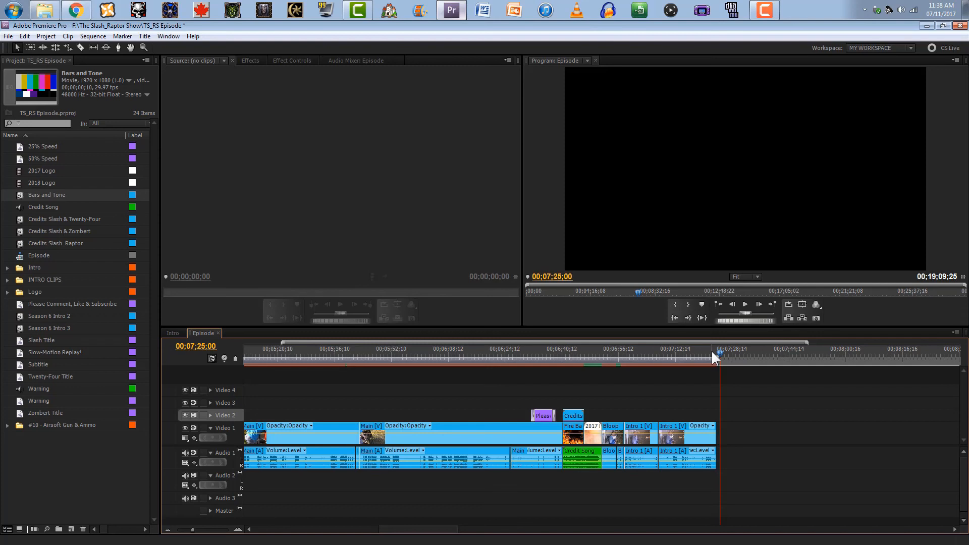
# Check the closing frames of the last Intro 1 clip by scrubbing back to 00;07;22;09
pyautogui.click(238, 530)
pyautogui.click(238, 530)
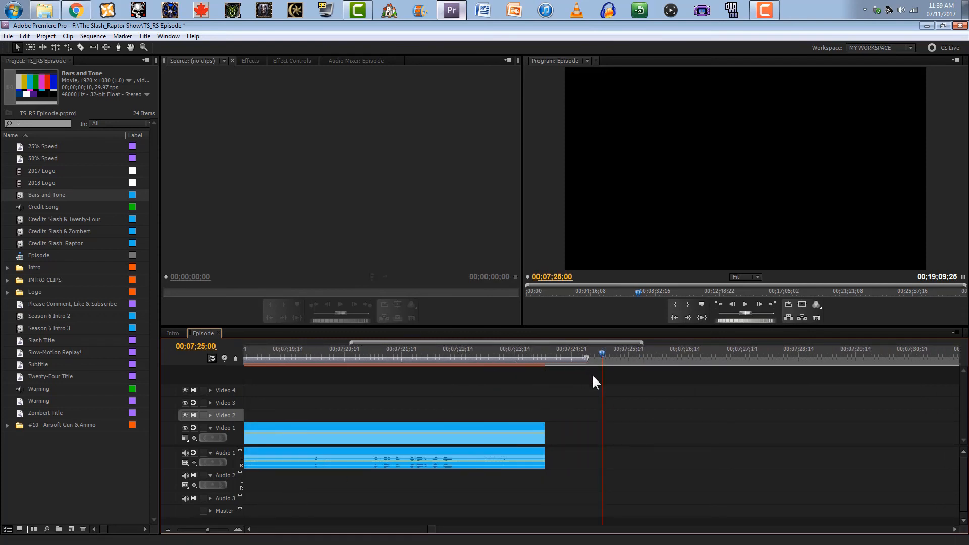
pyautogui.click(538, 354)
pyautogui.moveTo(538, 352); pyautogui.dragTo(352, 486)
# Show the whole Episode sequence and return the playhead to 00;00;00;00
pyautogui.click(169, 530)
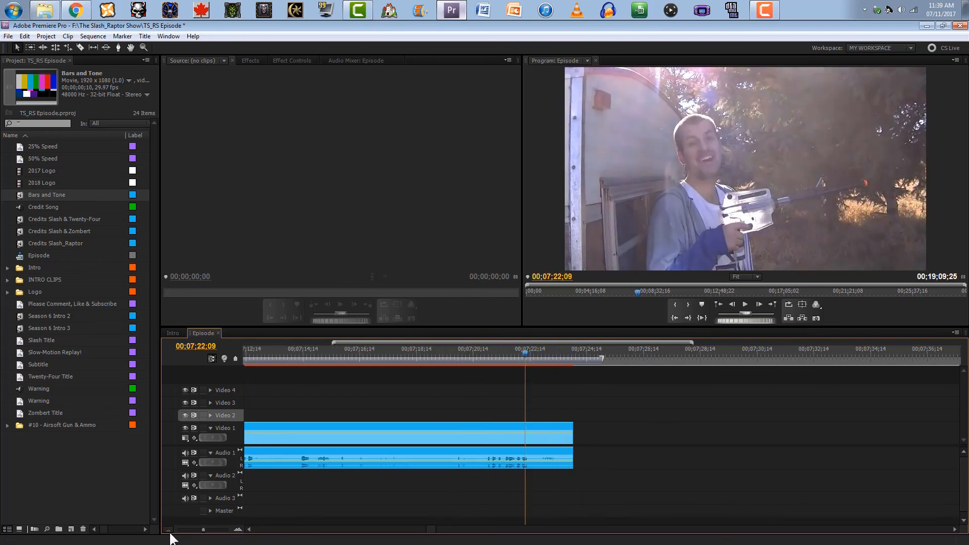
pyautogui.click(168, 530)
pyautogui.click(169, 530)
pyautogui.click(169, 531)
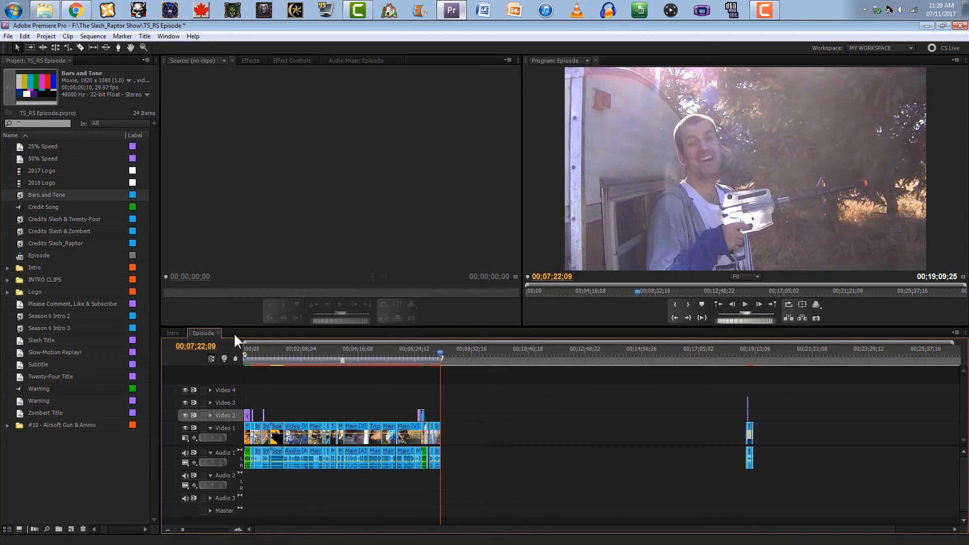
pyautogui.moveTo(277, 352); pyautogui.dragTo(220, 357)
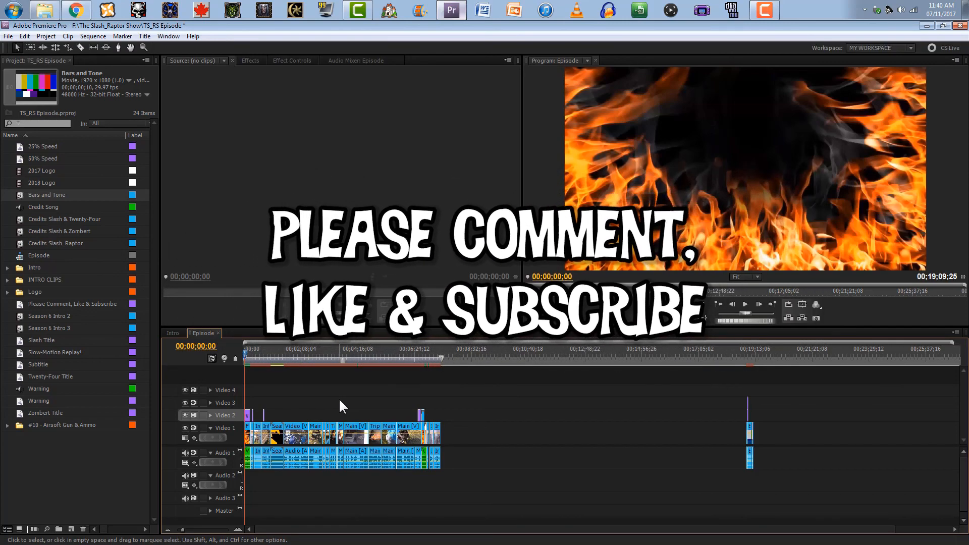
pyautogui.click(757, 10)
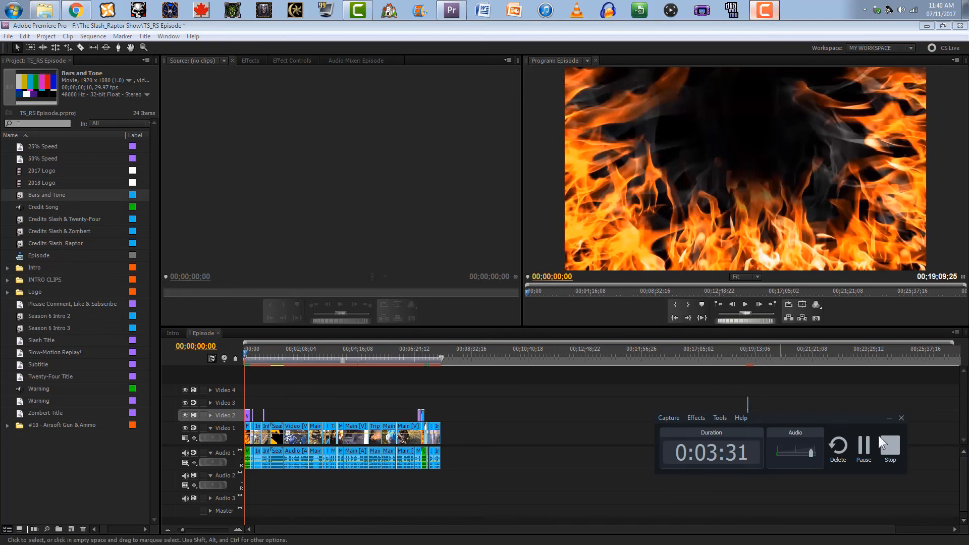
pyautogui.click(890, 445)
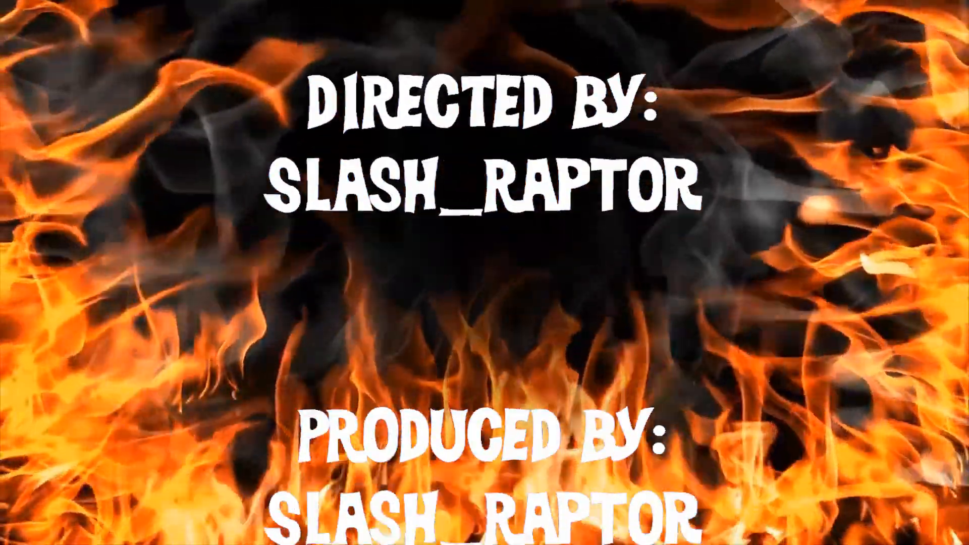